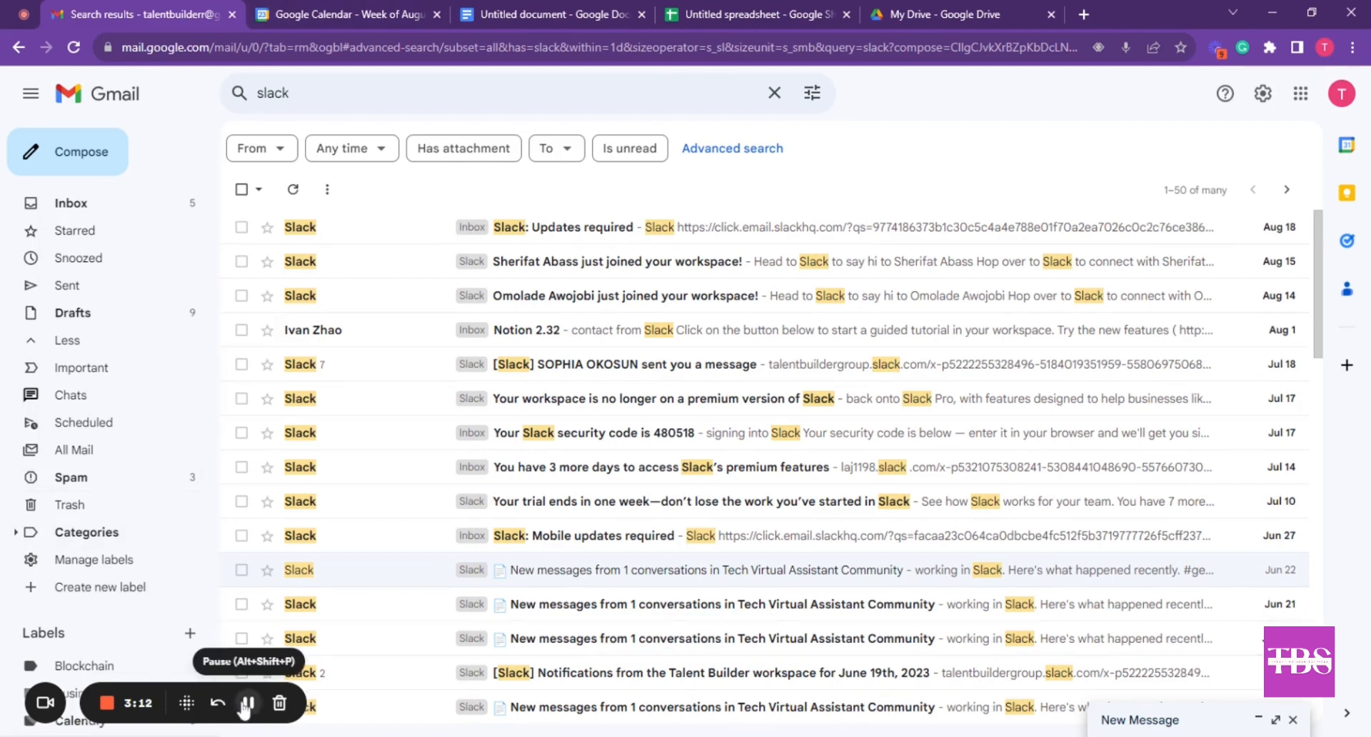
Return to the inbox and select the Adobe Portfolio welcome email
{"action": "left_click", "coordinate": [248, 704]}
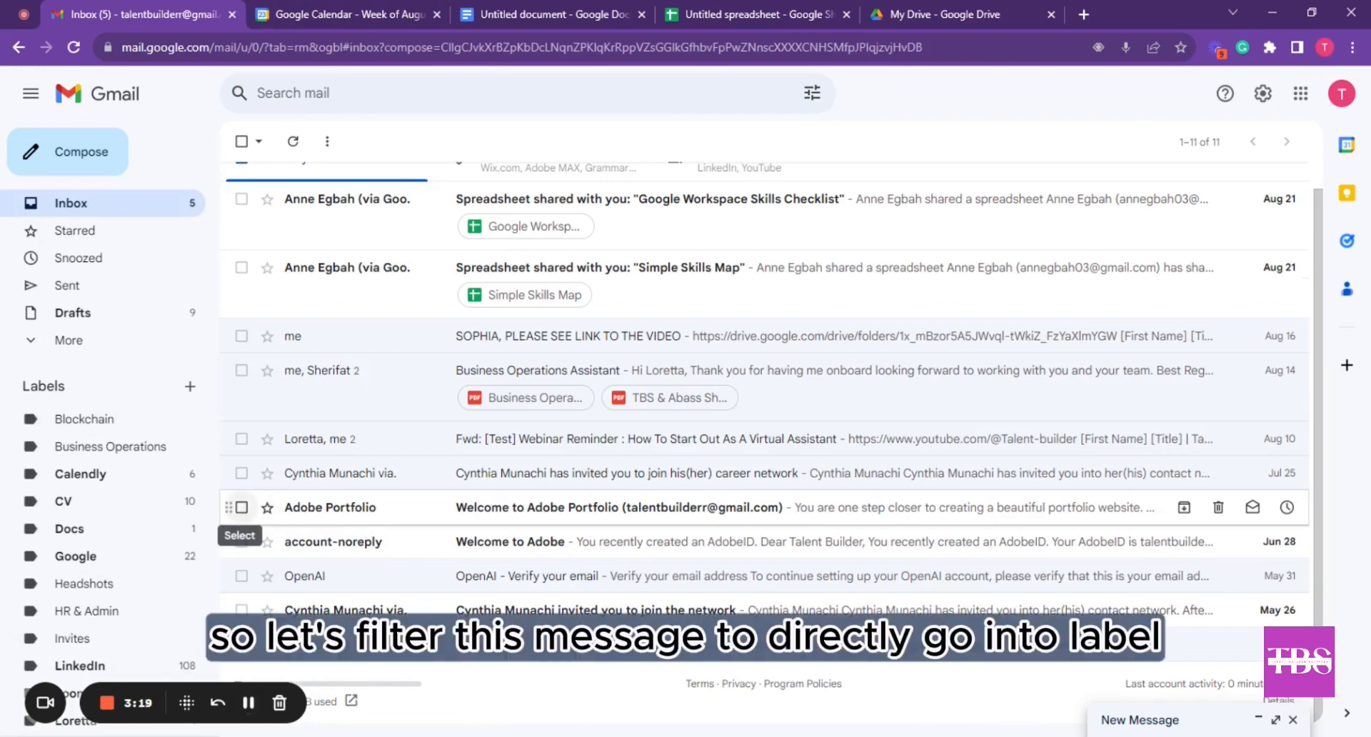
{"action": "left_click", "coordinate": [242, 507]}
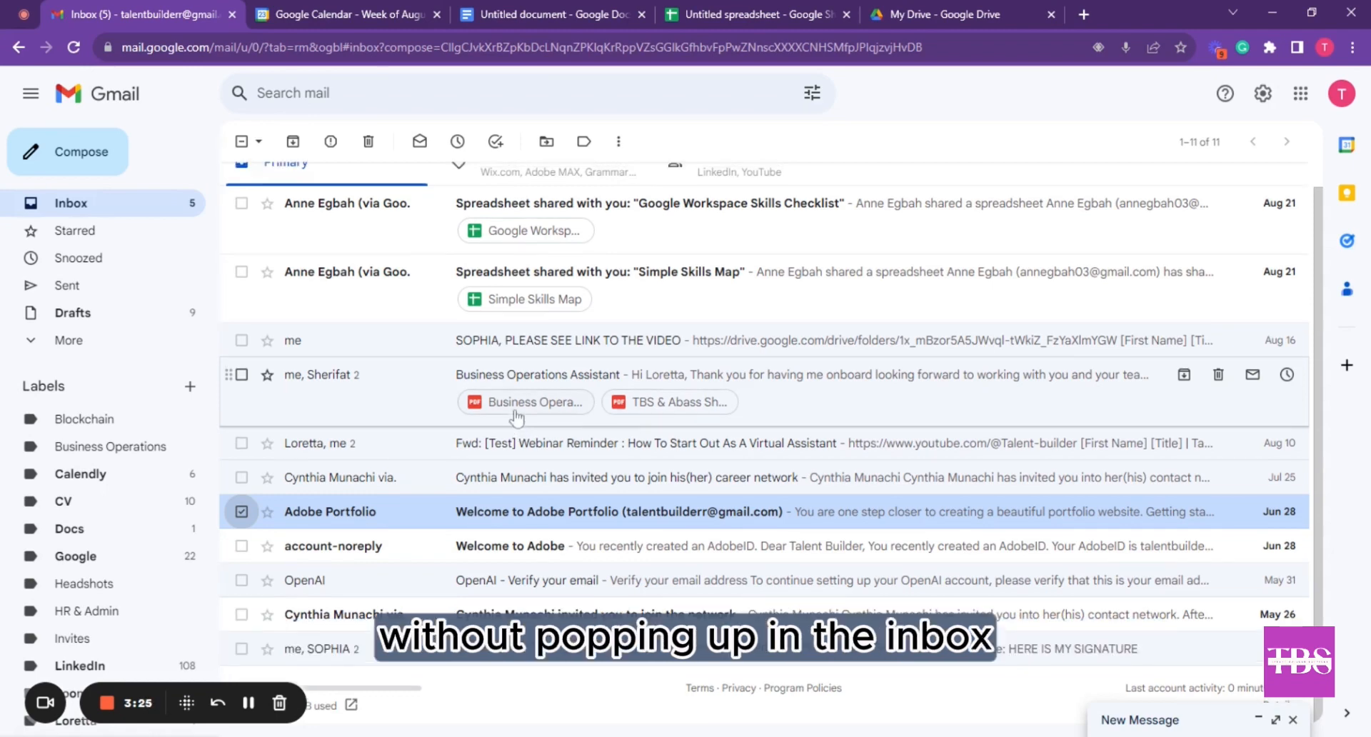
{"action": "scroll", "coordinate": [519, 426], "scroll_direction": "up", "scroll_amount": 1}
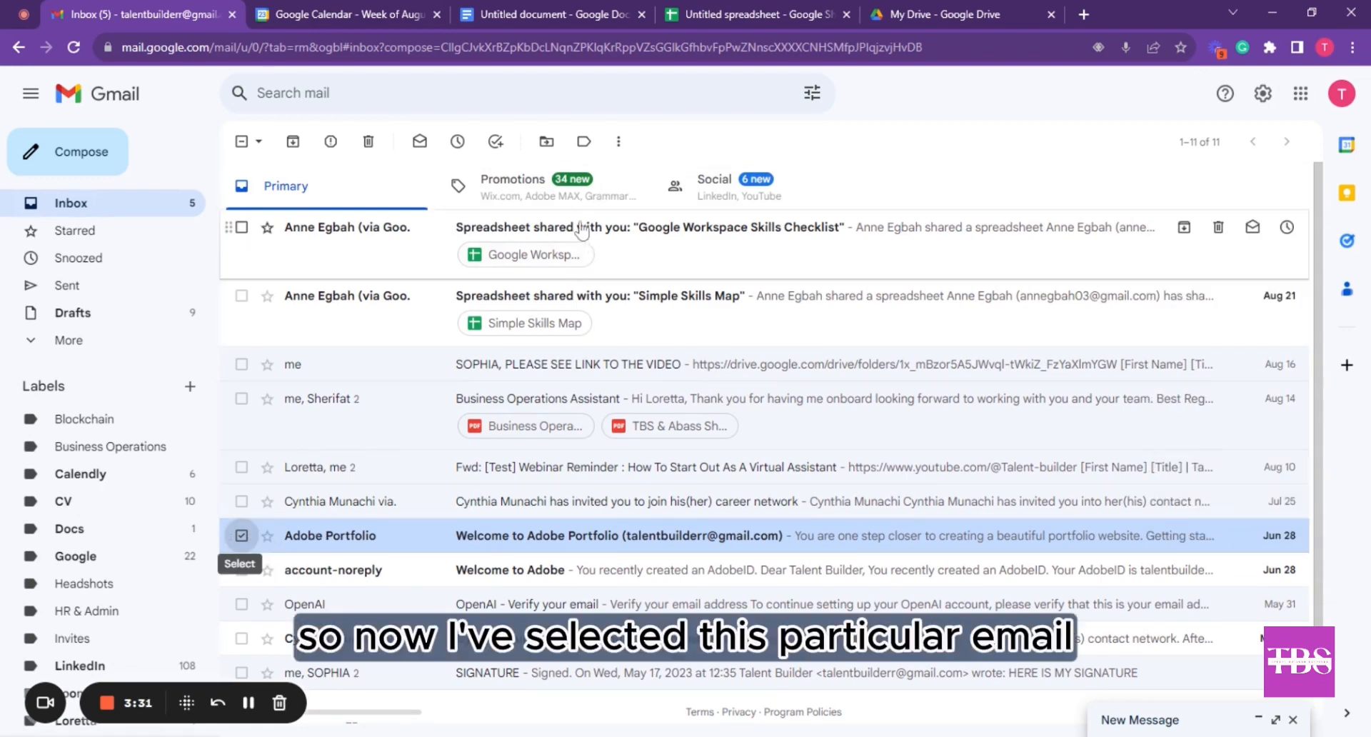
Create a filter sending Behance mail past the Inbox into Promotions, applied to the existing message too
{"action": "left_click", "coordinate": [619, 146]}
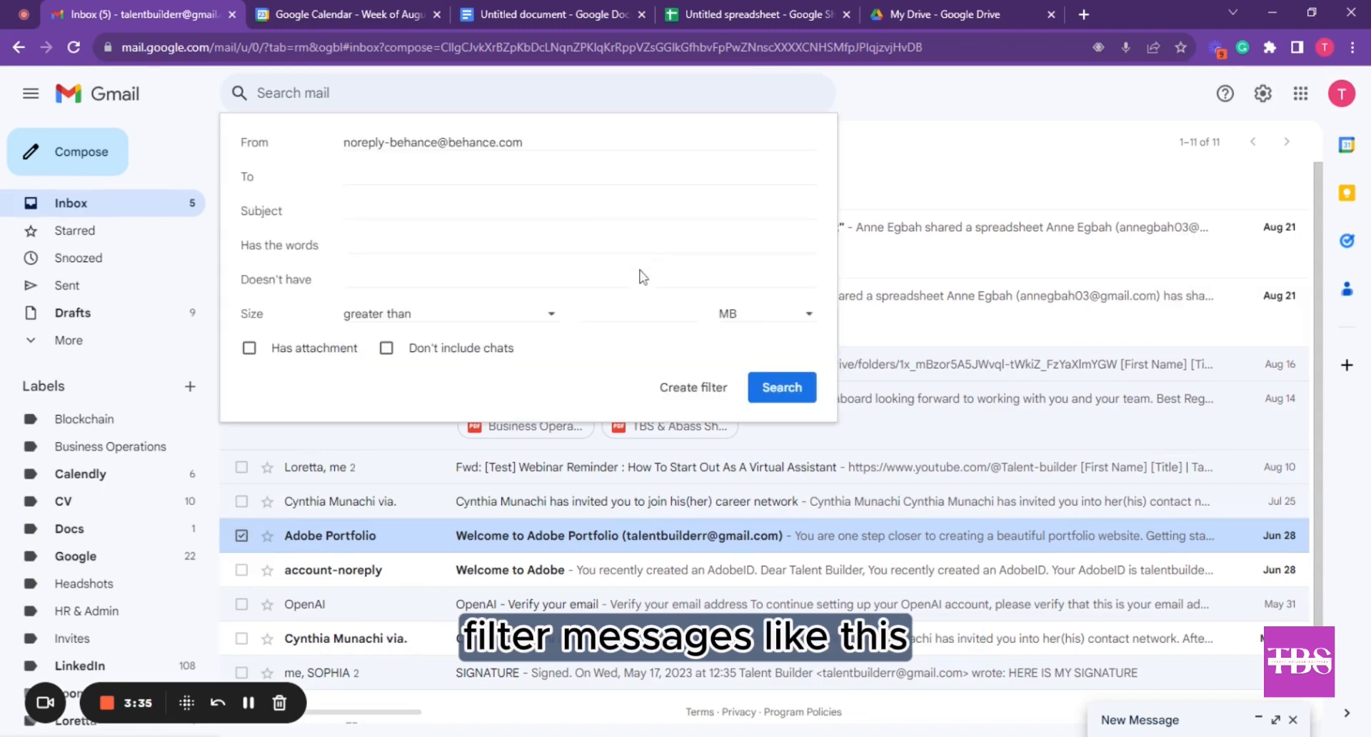
{"action": "left_click", "coordinate": [693, 389]}
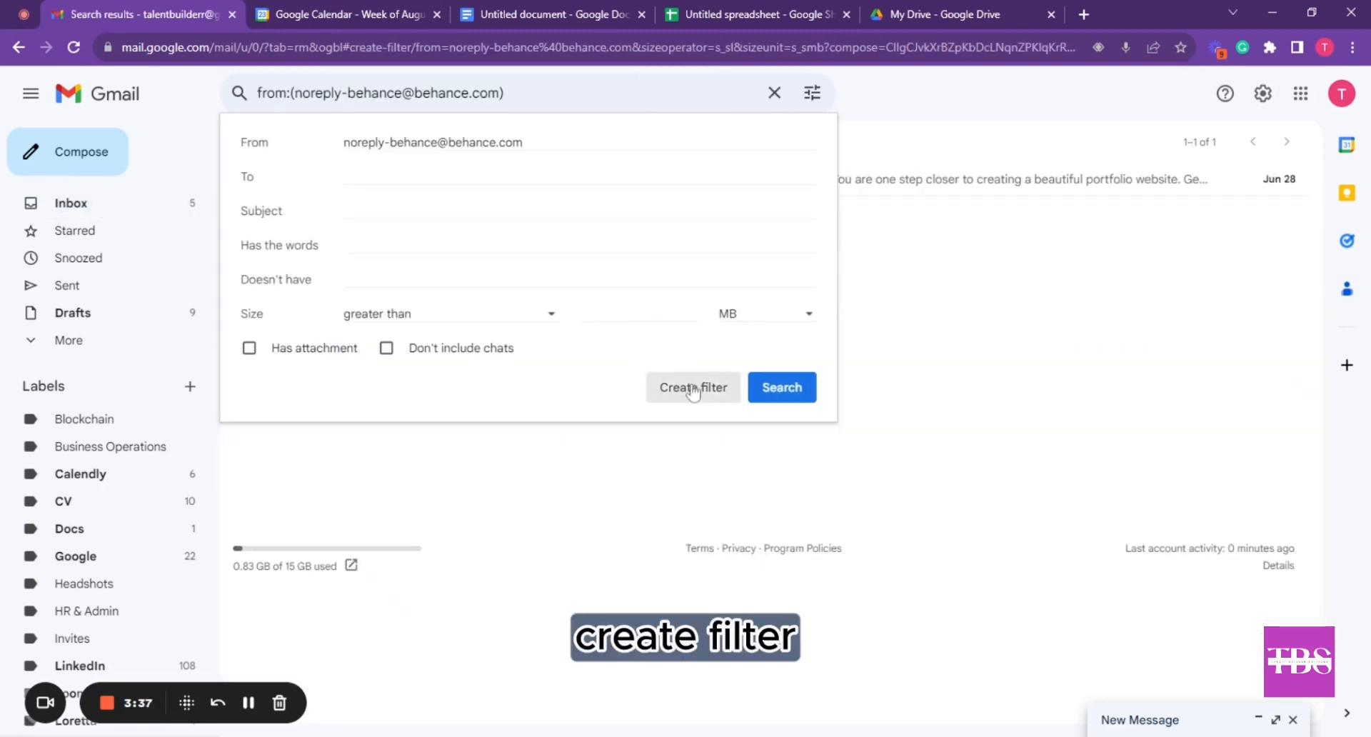
{"action": "left_click", "coordinate": [307, 181]}
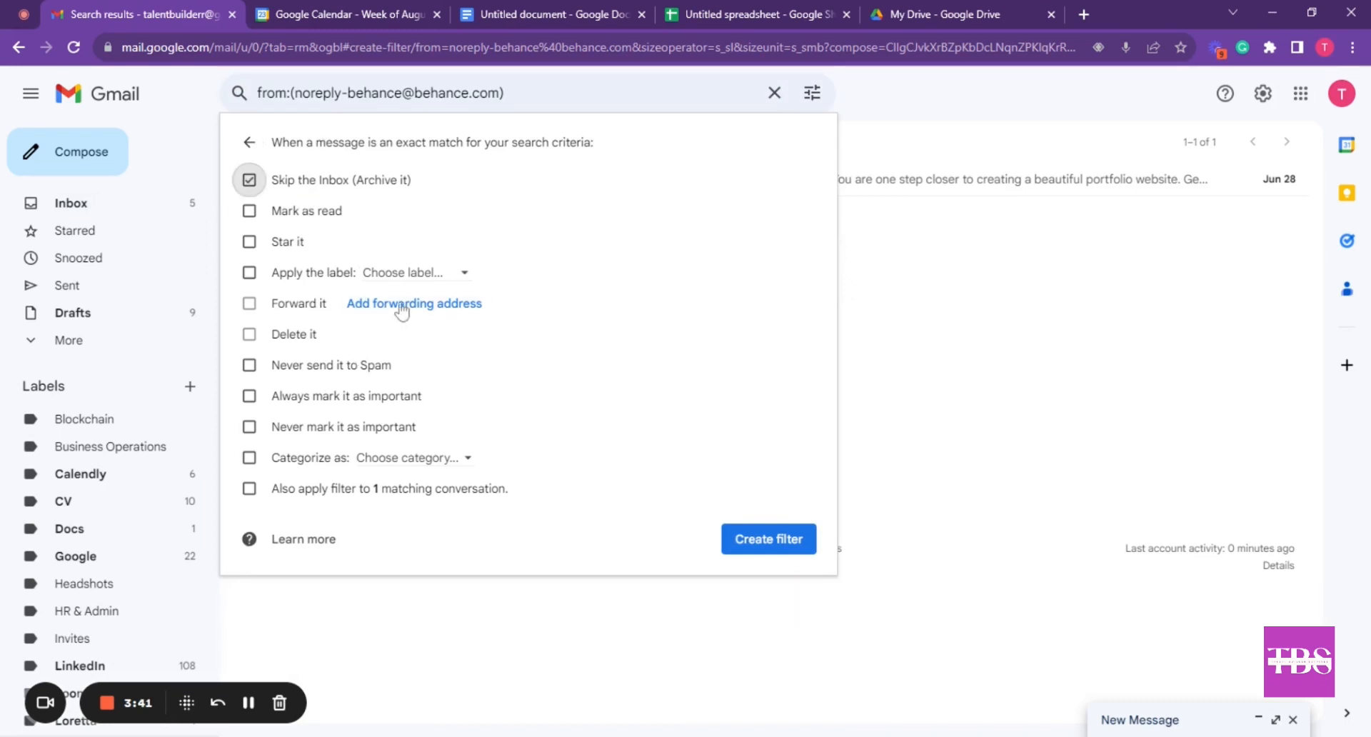
{"action": "left_click", "coordinate": [442, 277]}
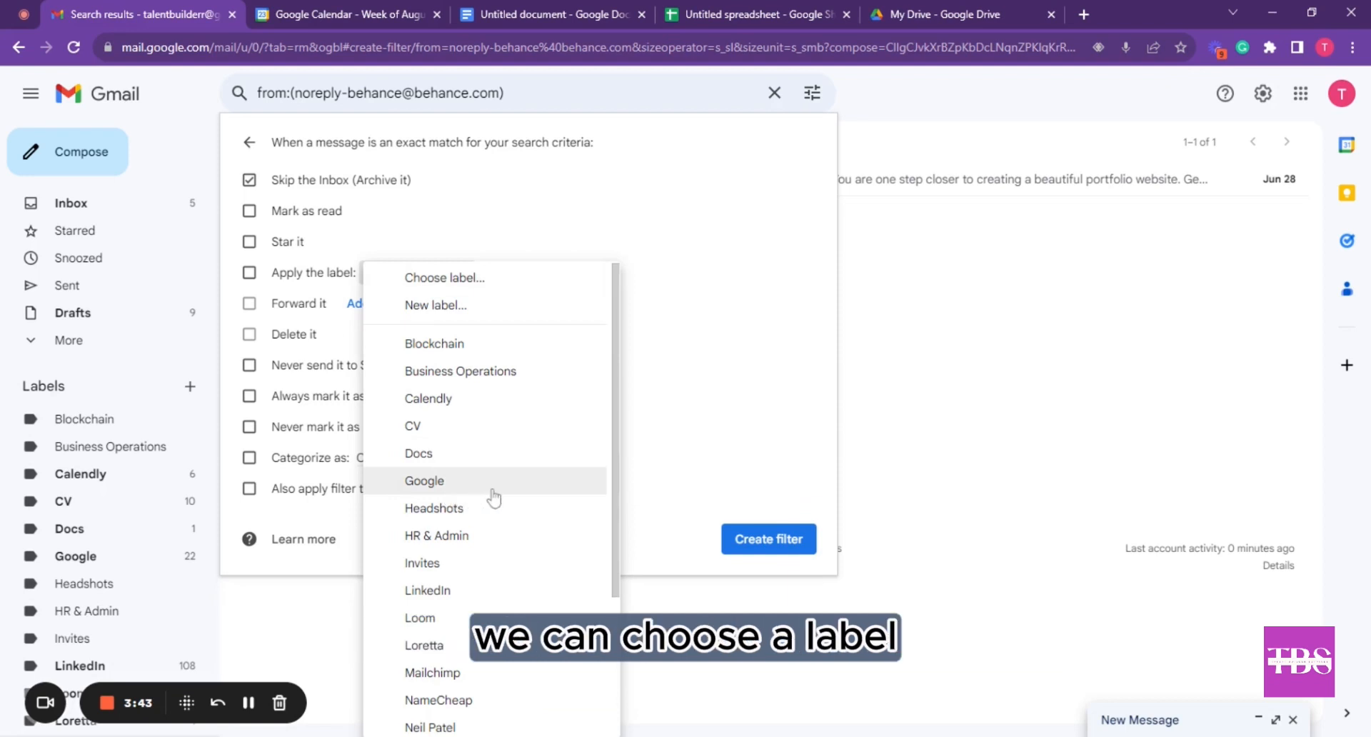
{"action": "scroll", "coordinate": [491, 493], "scroll_direction": "down", "scroll_amount": 3}
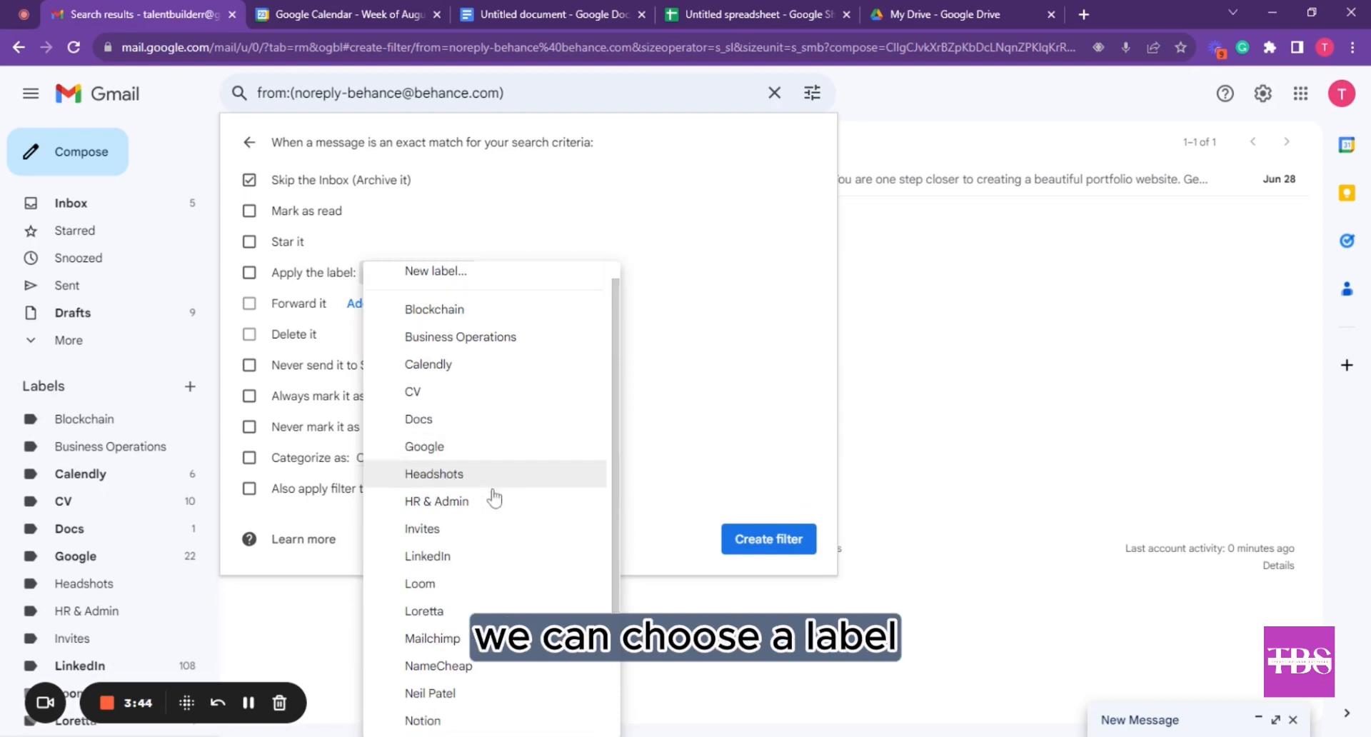
{"action": "left_click", "coordinate": [705, 408]}
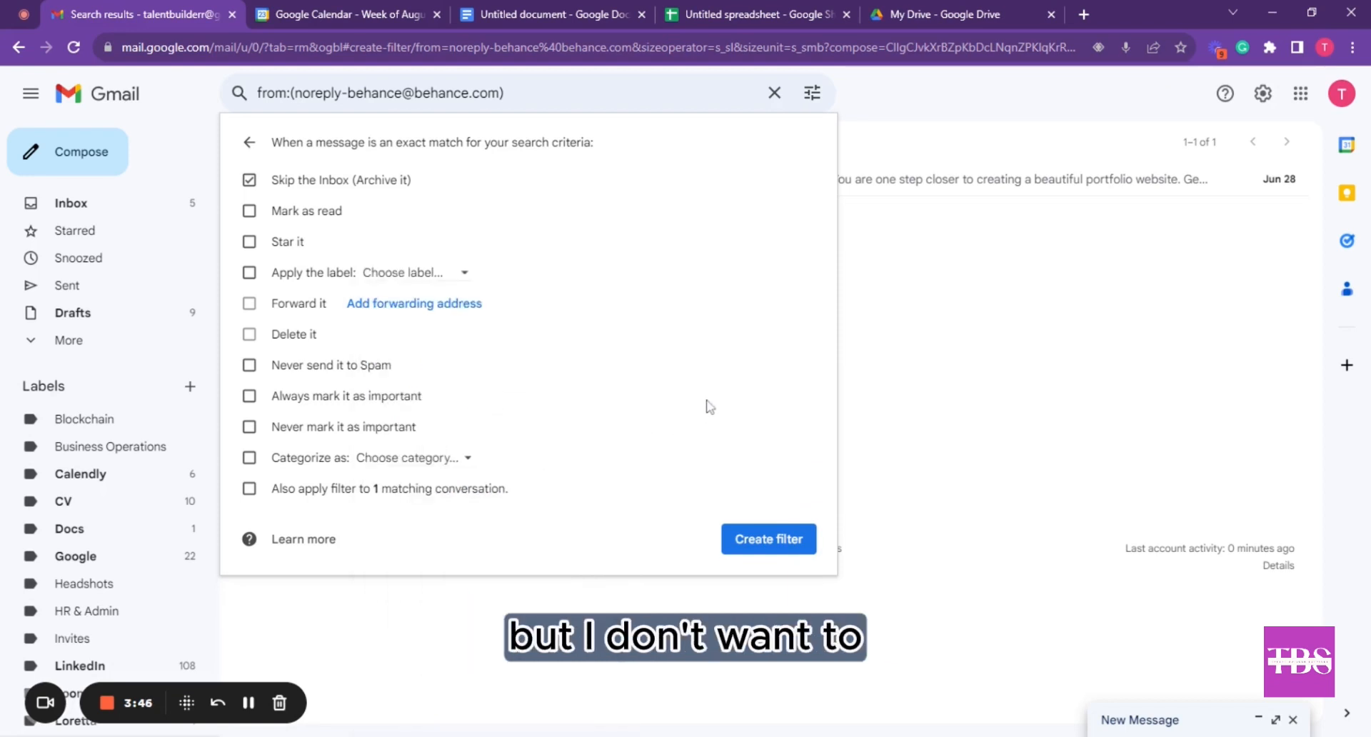
{"action": "left_click", "coordinate": [418, 461]}
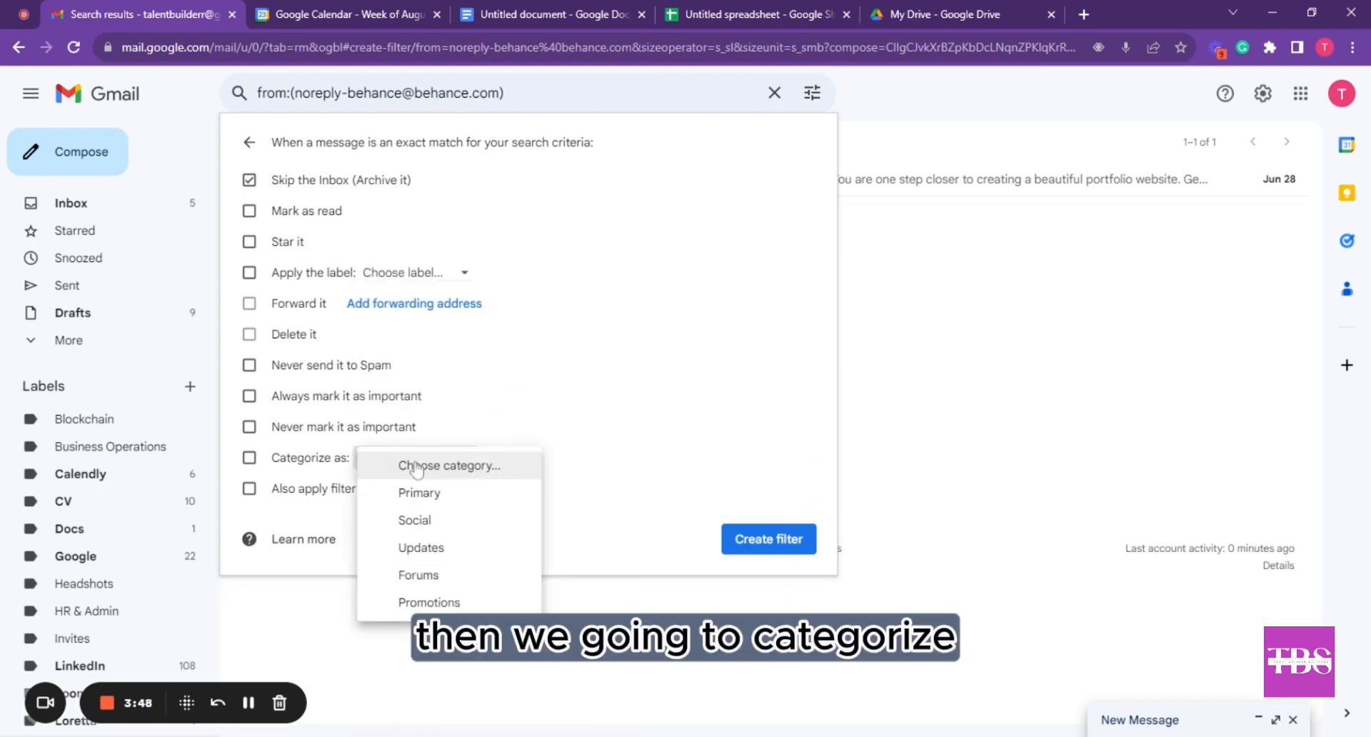
{"action": "left_click", "coordinate": [461, 601]}
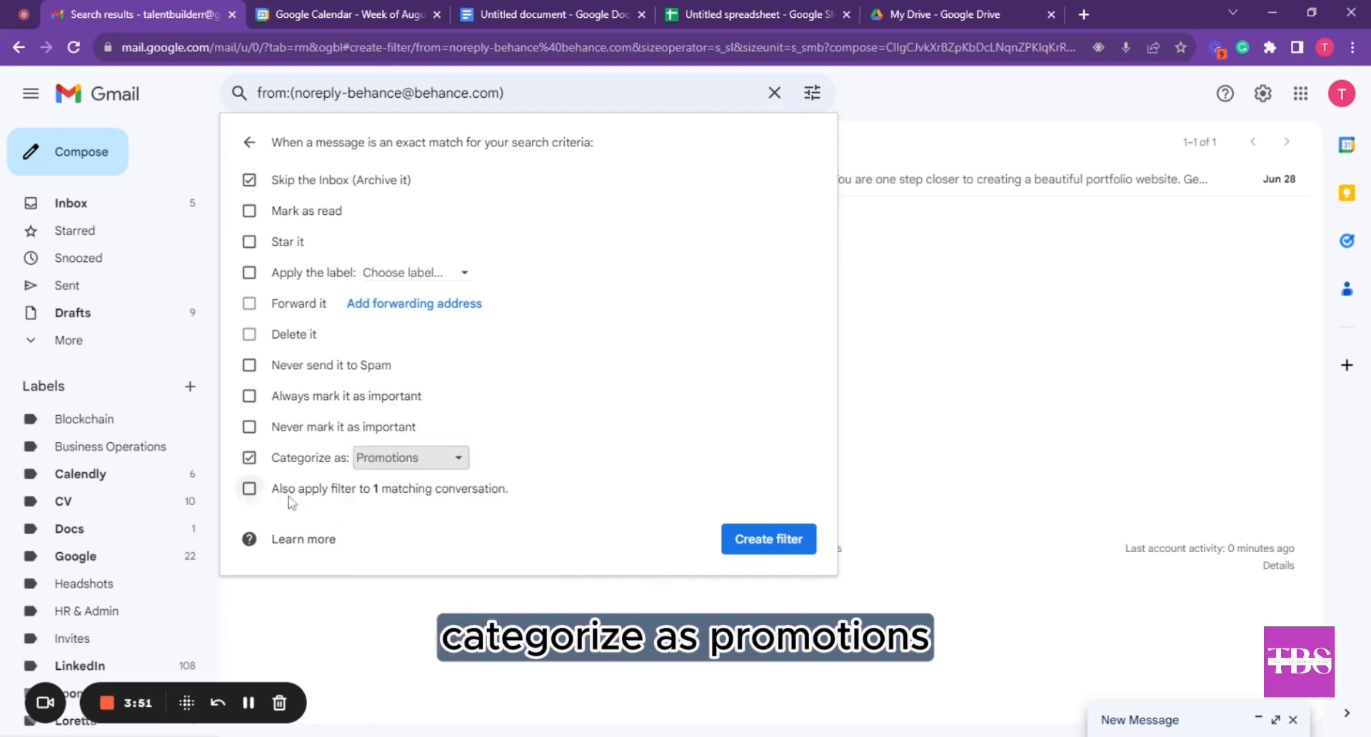
{"action": "left_click", "coordinate": [252, 490]}
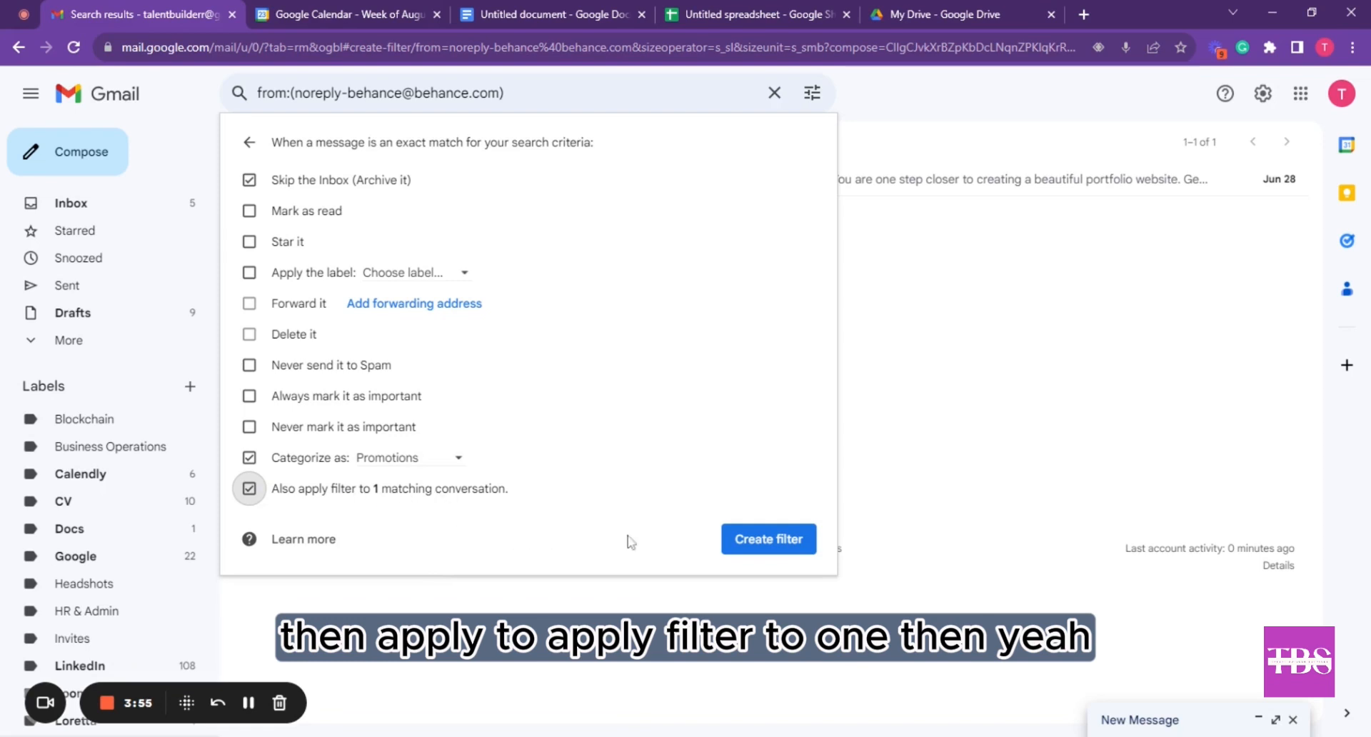
{"action": "left_click", "coordinate": [782, 549]}
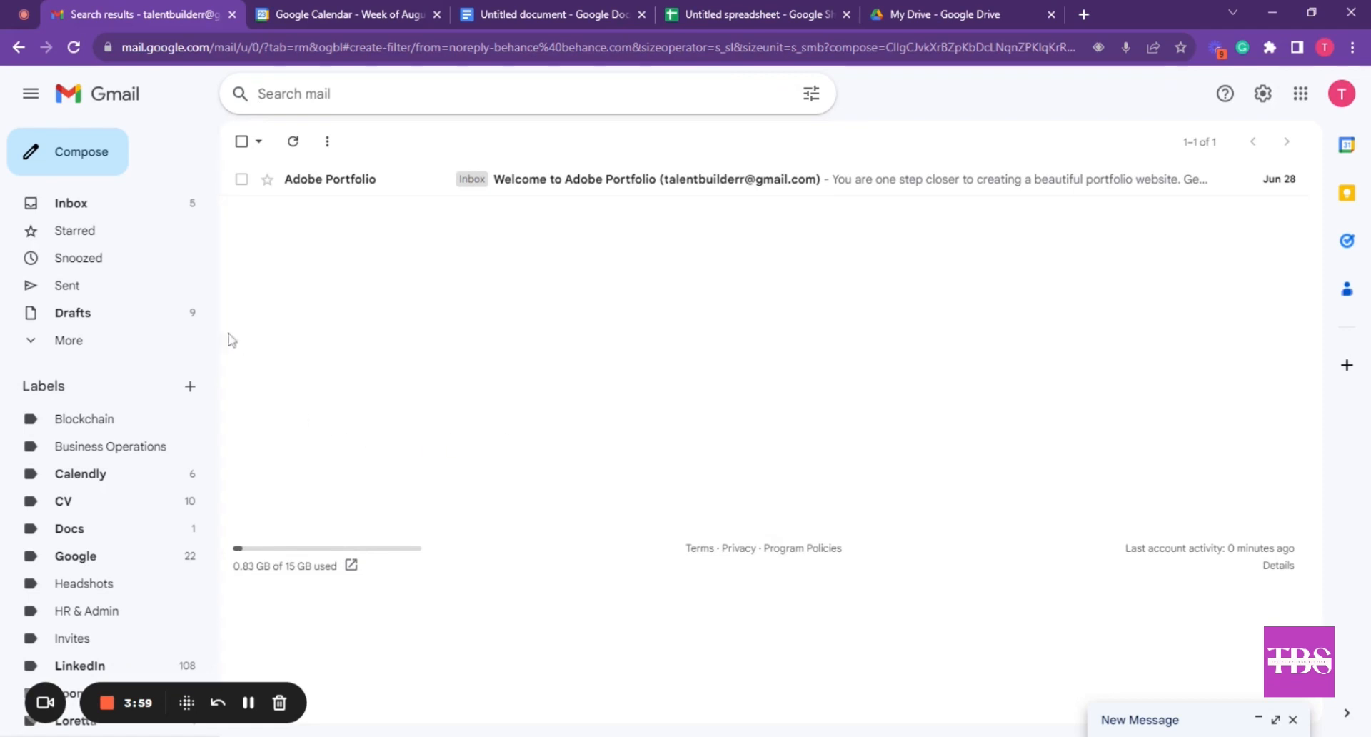
{"action": "left_click", "coordinate": [184, 209]}
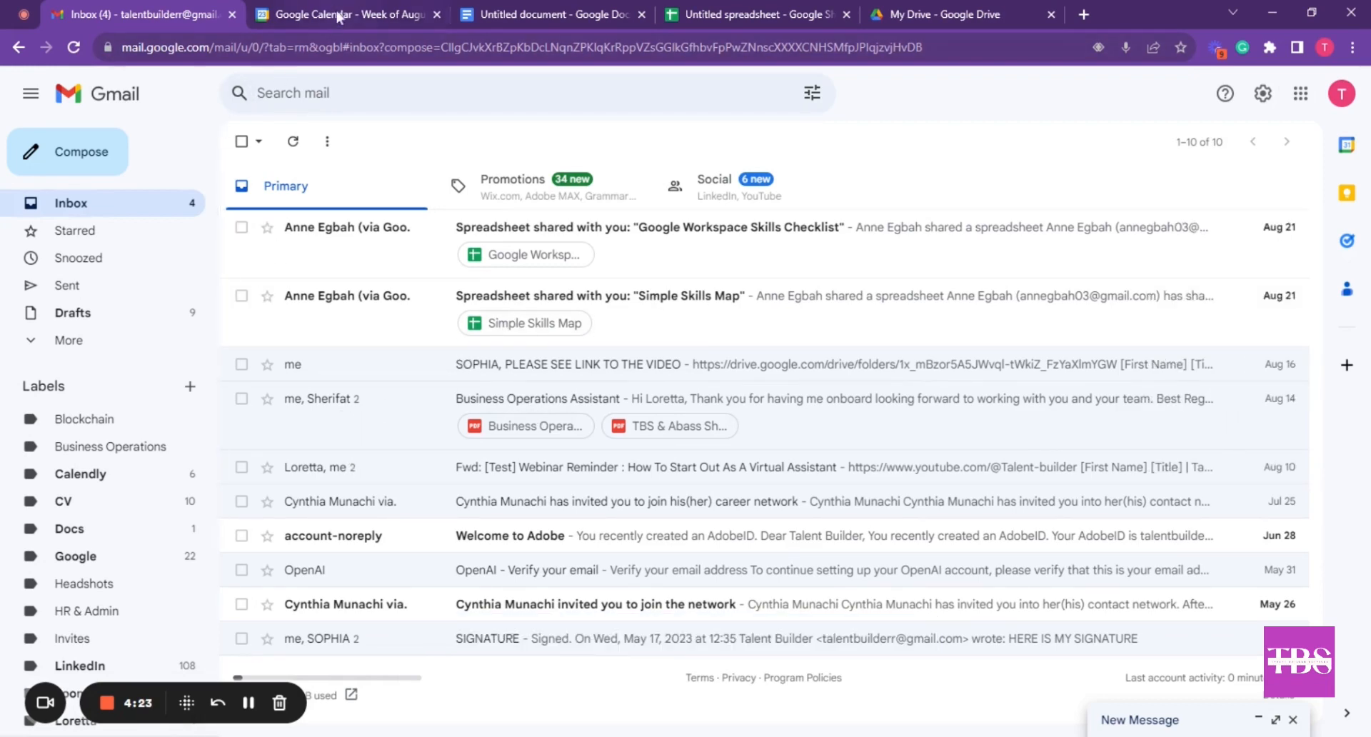
Start a new message prefilled with the Talent Builders Services signature and logo
{"action": "left_click", "coordinate": [218, 702]}
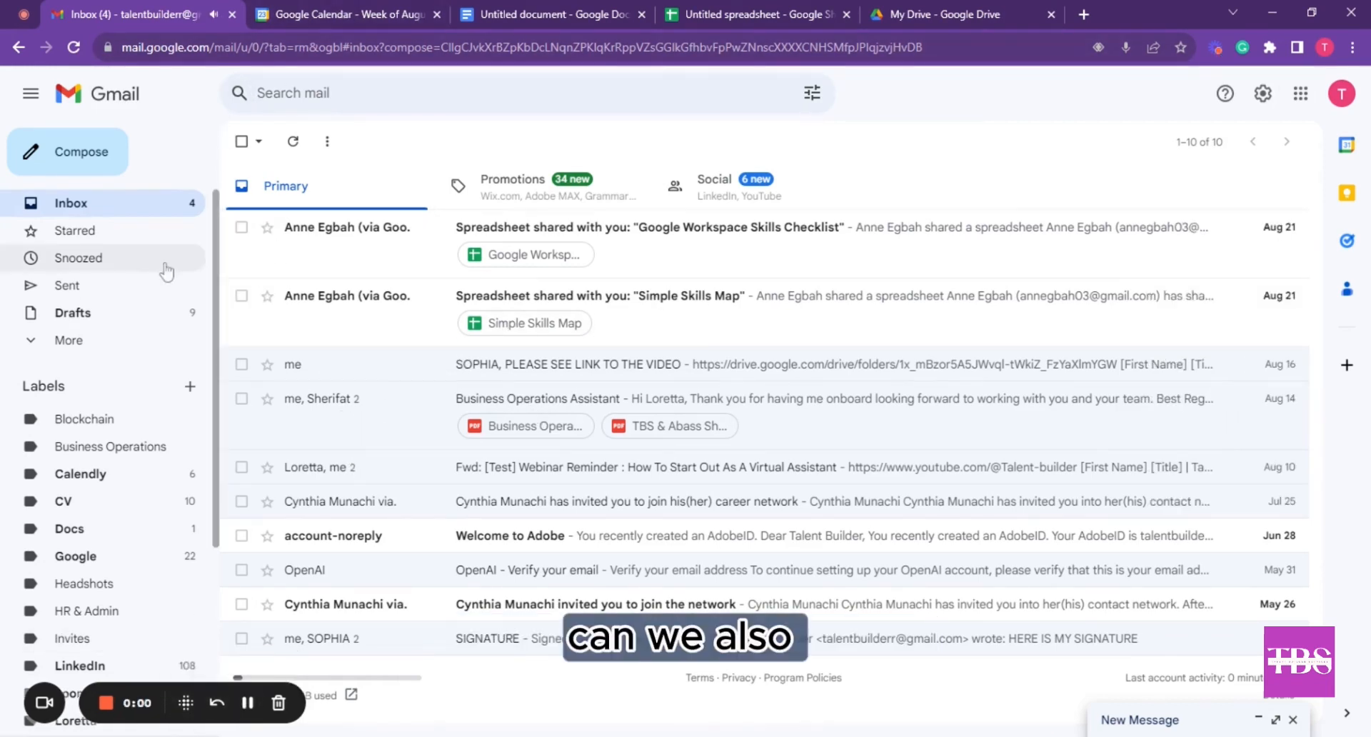
{"action": "left_click", "coordinate": [91, 152]}
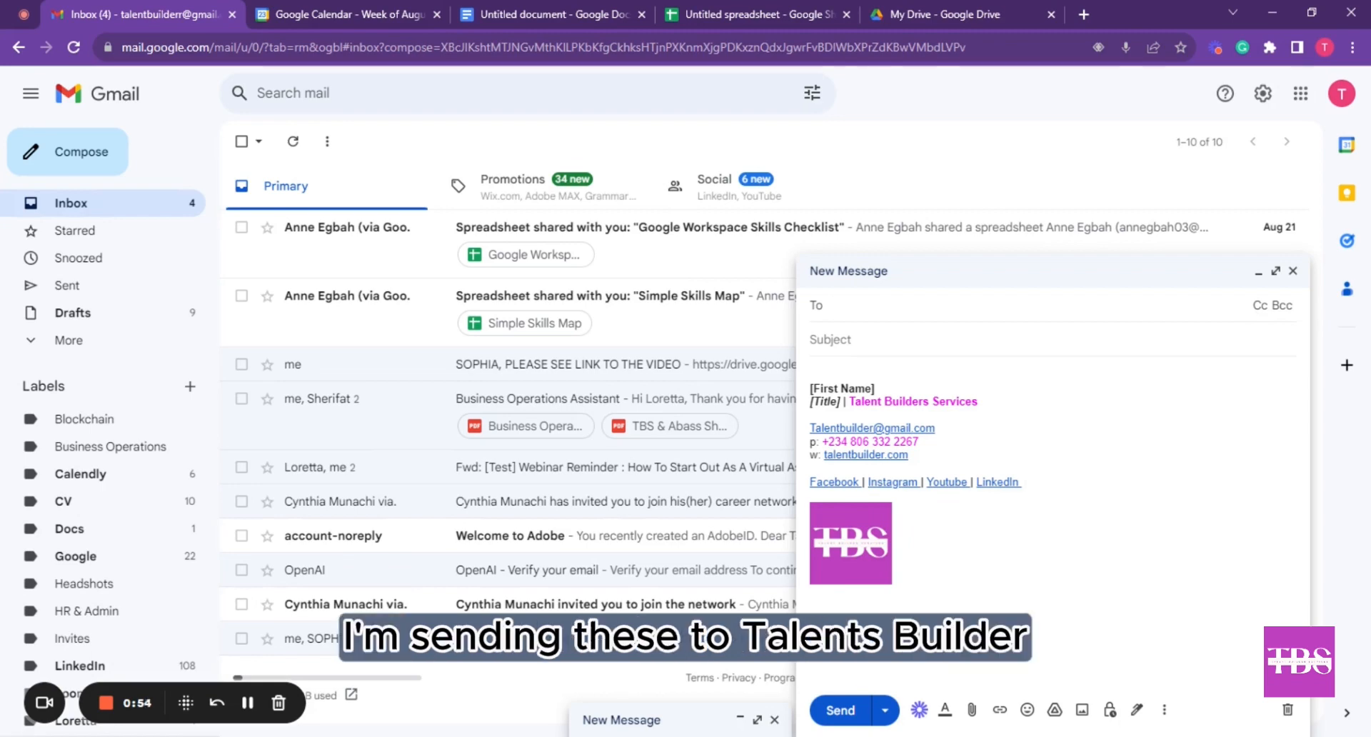
Pick the suggested contact as the main recipient and add one Cc address
{"action": "type", "text": "talent"}
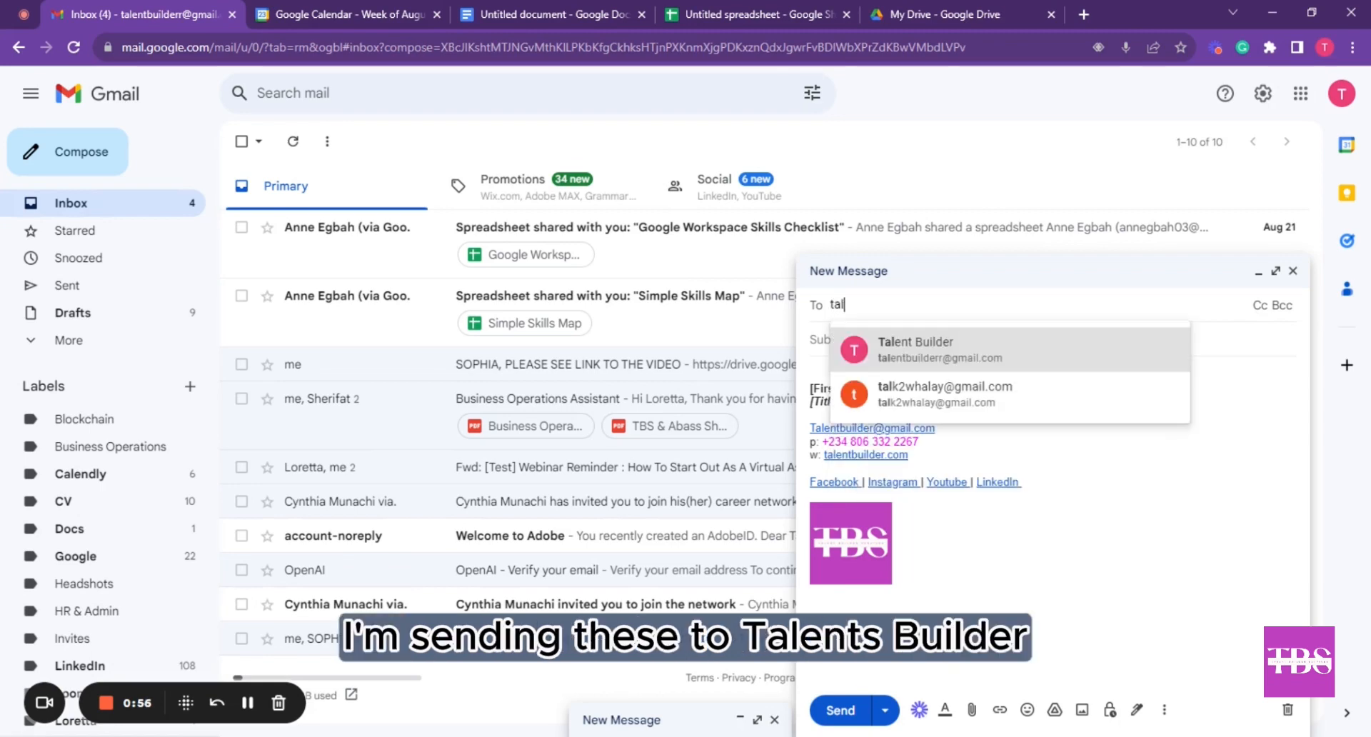
{"action": "left_click", "coordinate": [1115, 351]}
{"action": "left_click", "coordinate": [1260, 330]}
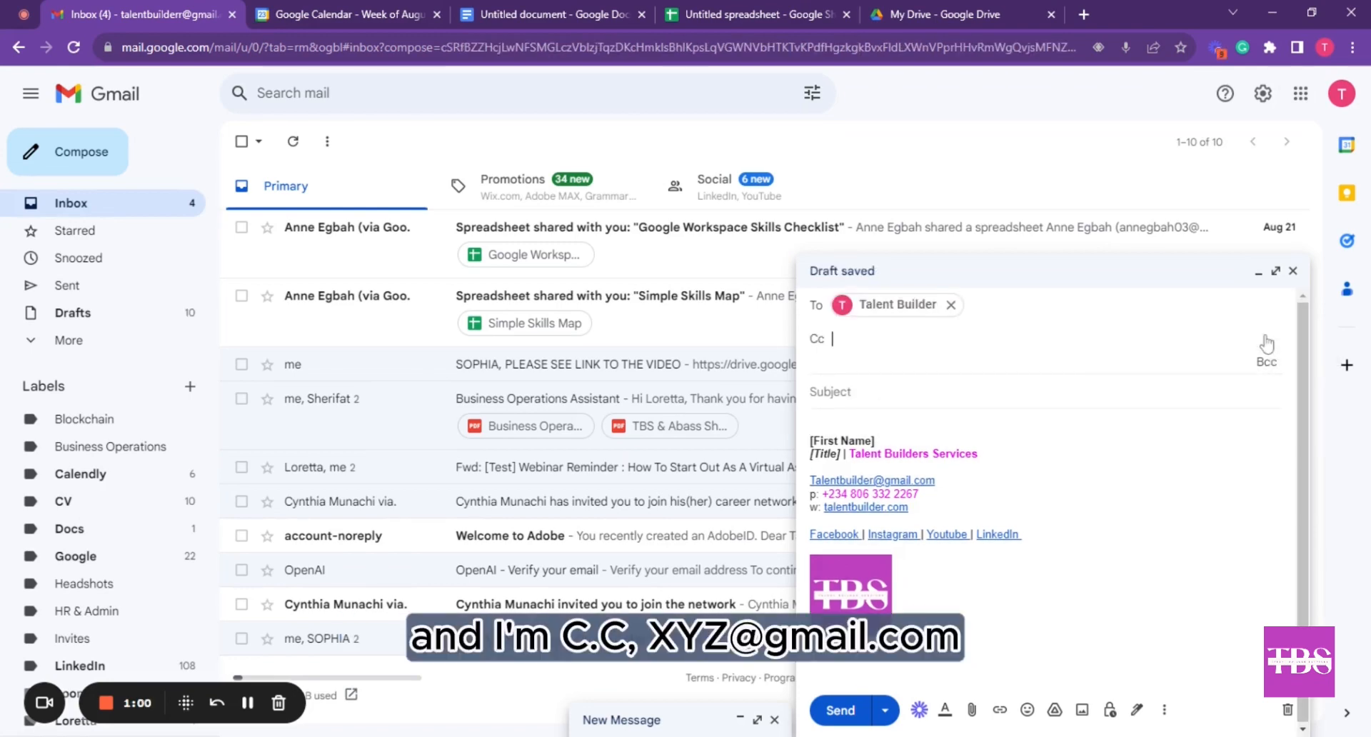
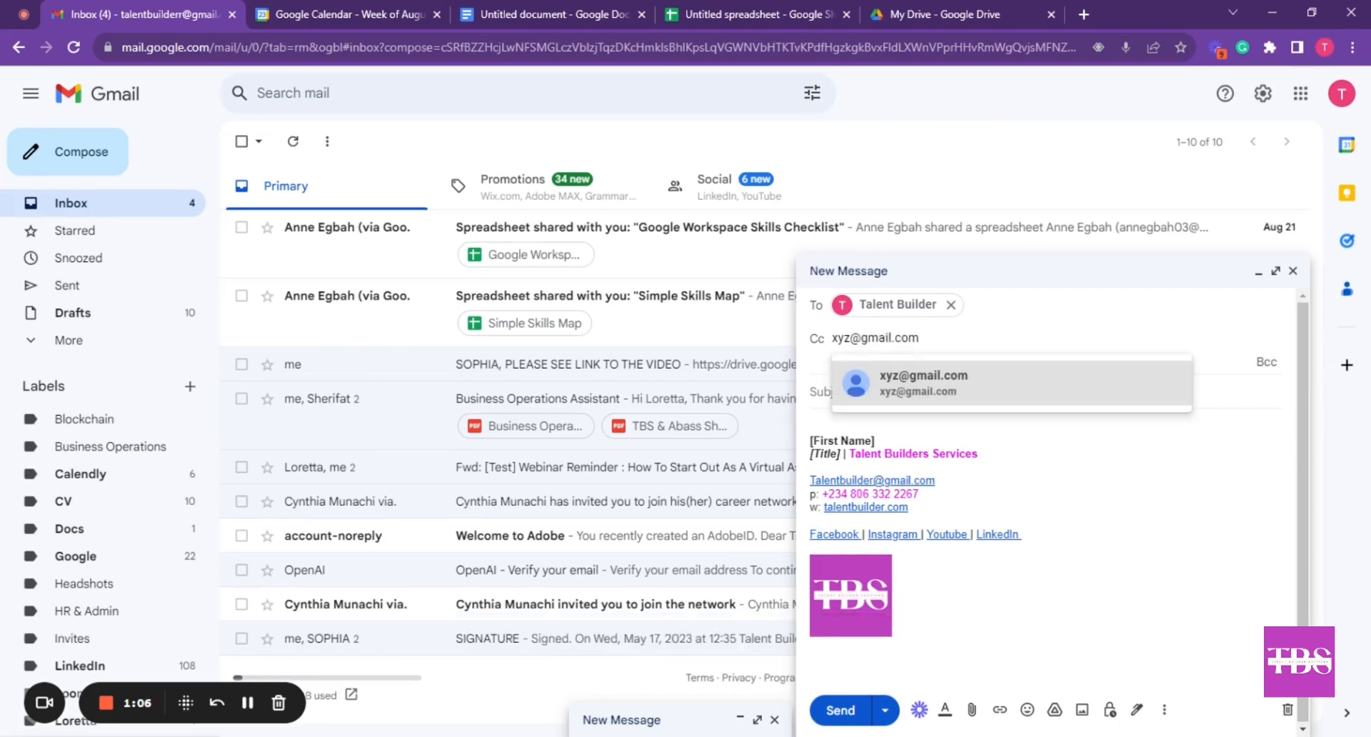
{"action": "left_click", "coordinate": [1127, 385]}
Add two Gmail addresses as Bcc recipients
{"action": "left_click", "coordinate": [1264, 372]}
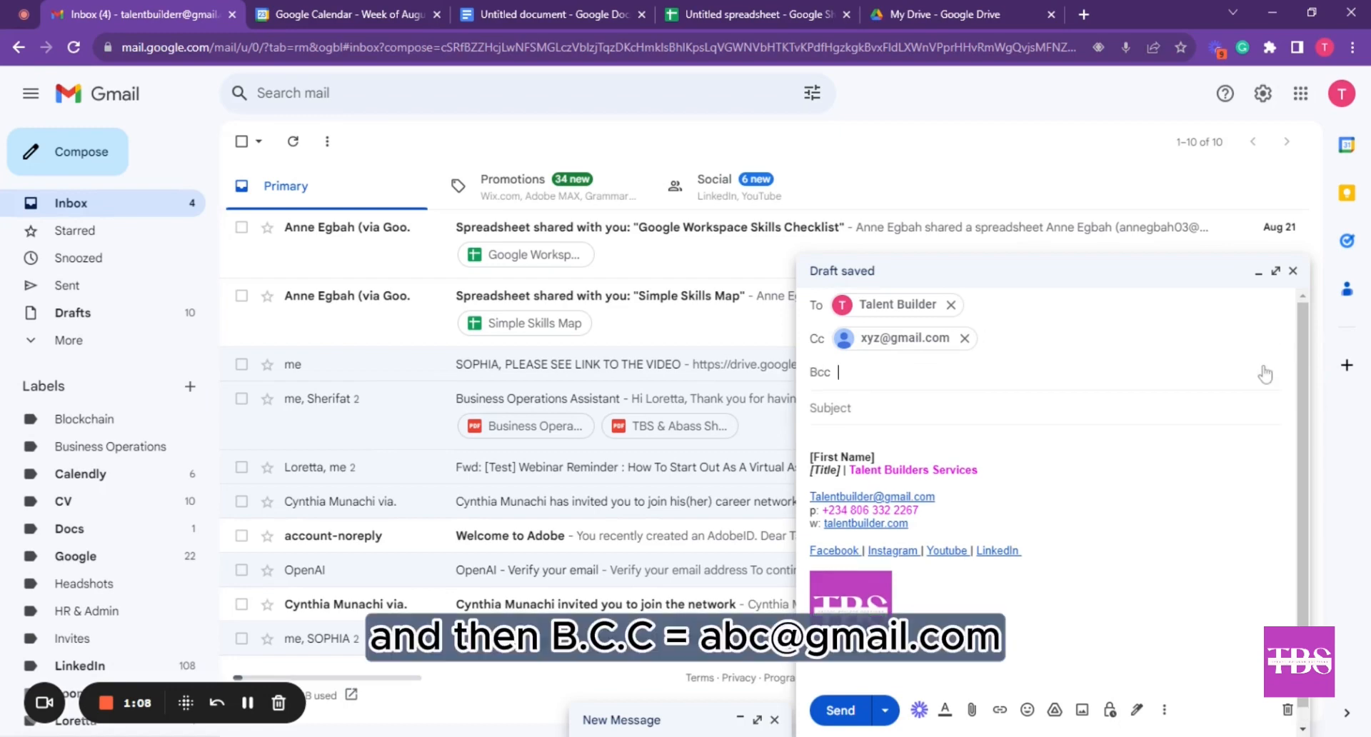
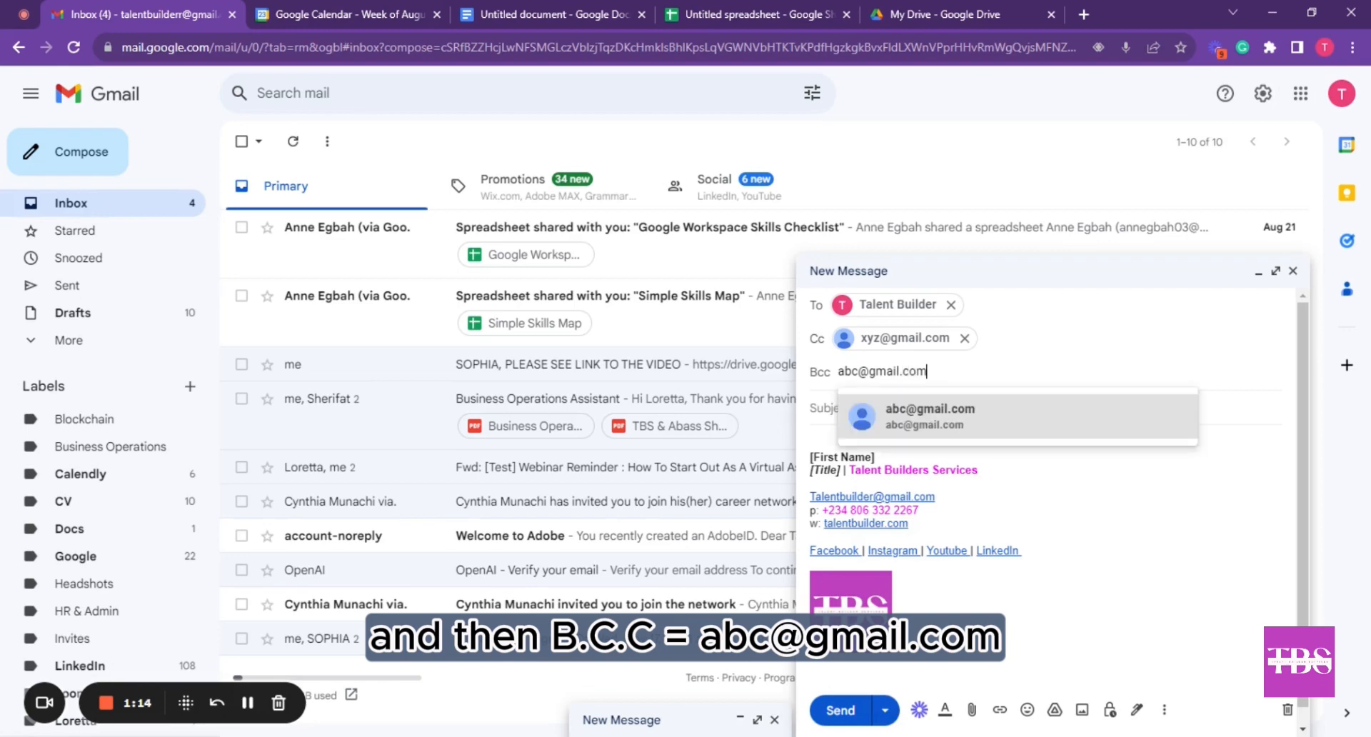
{"action": "key", "text": "Return"}
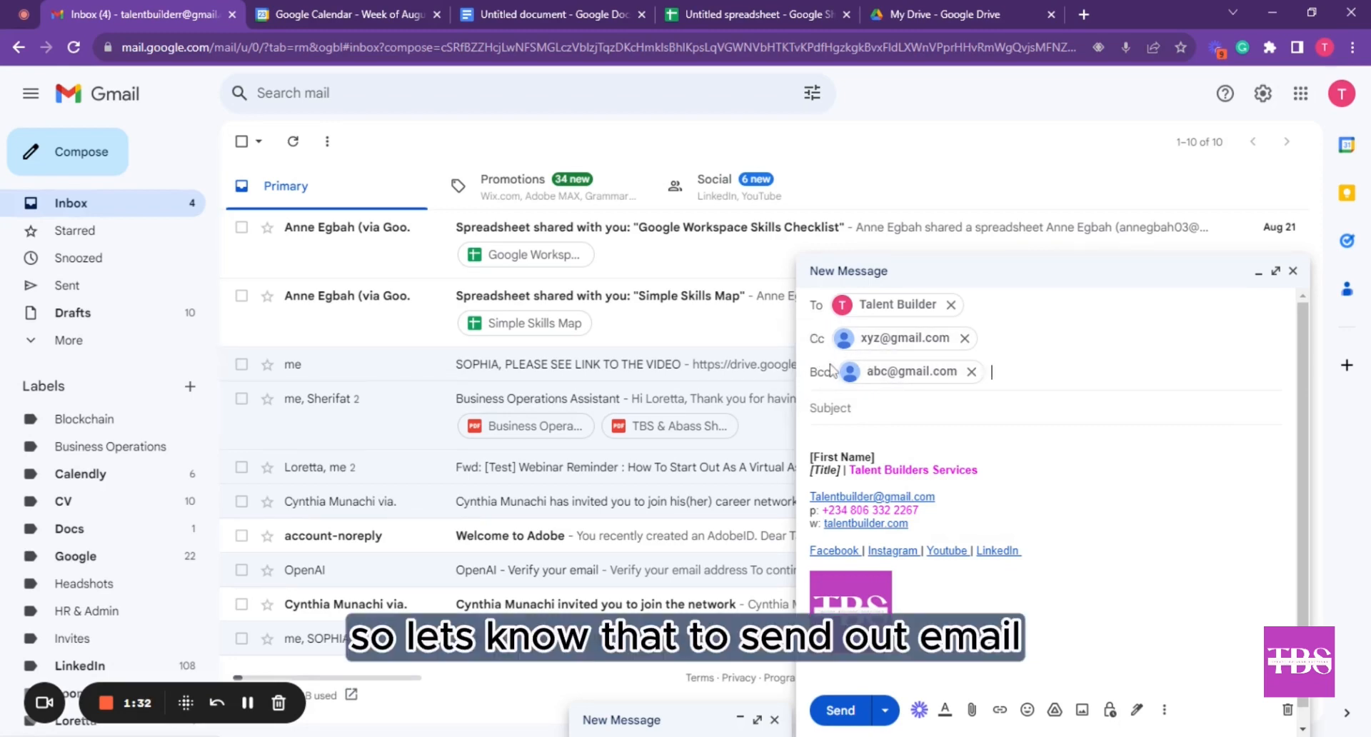
{"action": "mouse_move", "coordinate": [844, 386]}
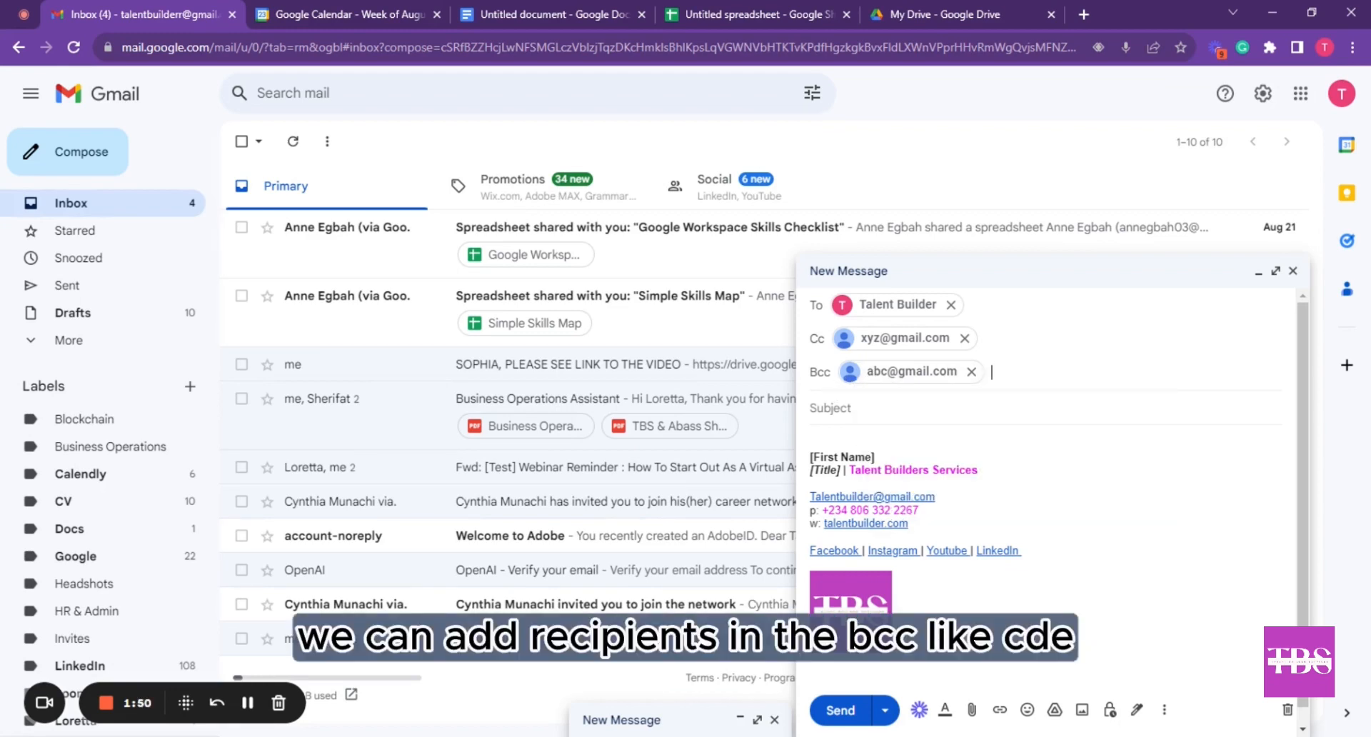
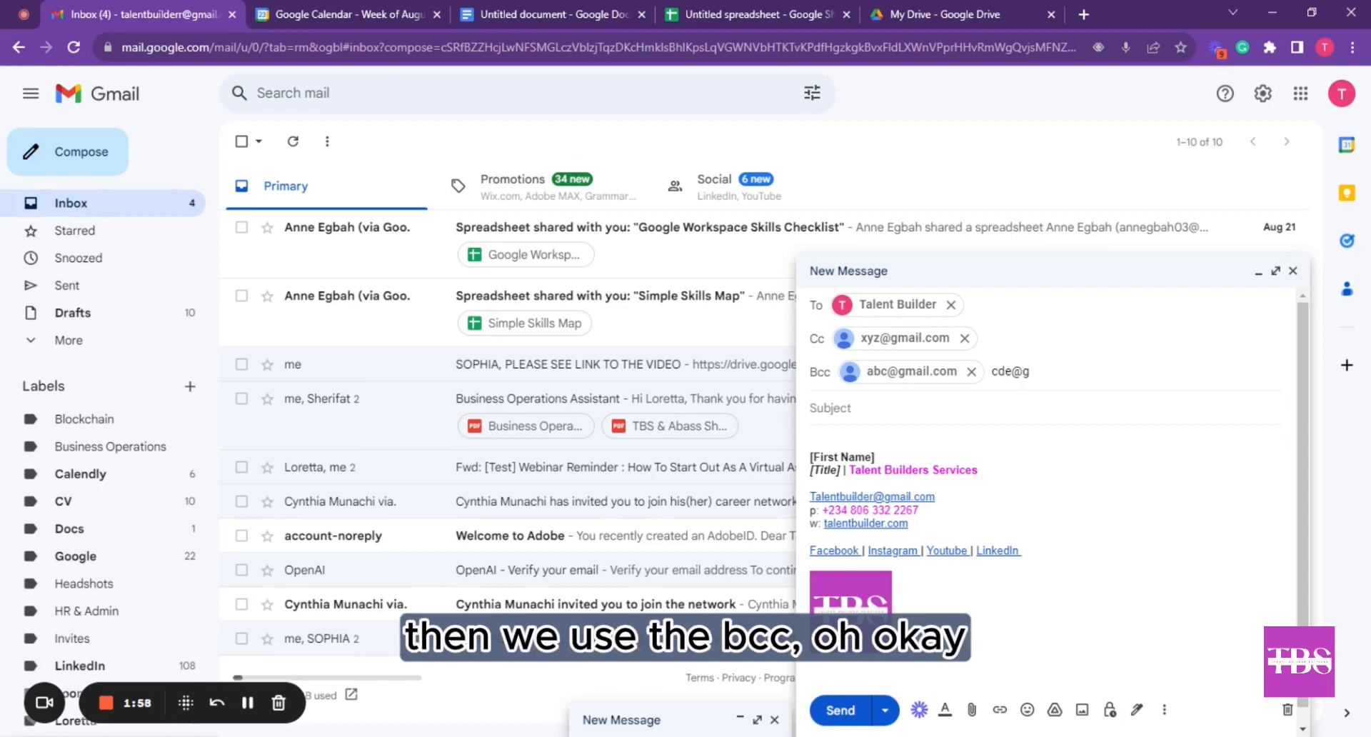
{"action": "key", "text": "Return"}
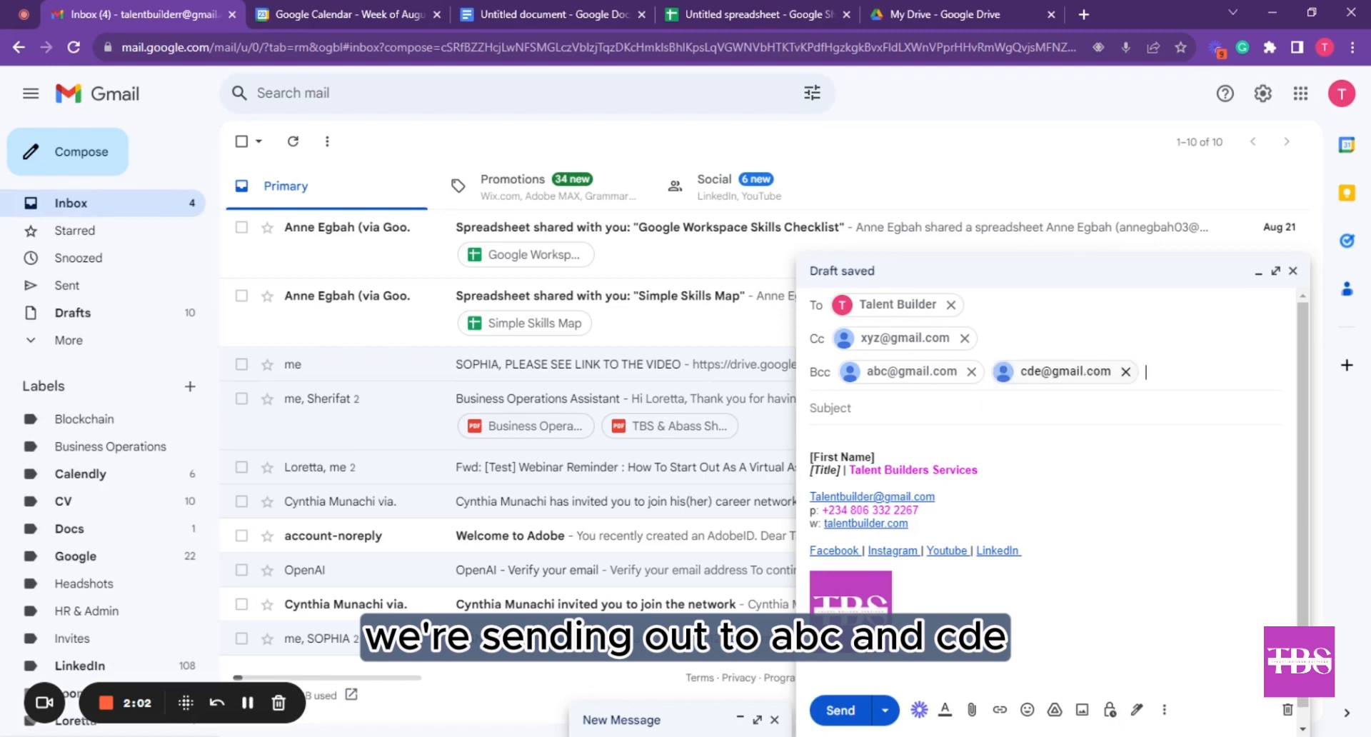
{"action": "mouse_move", "coordinate": [1065, 372]}
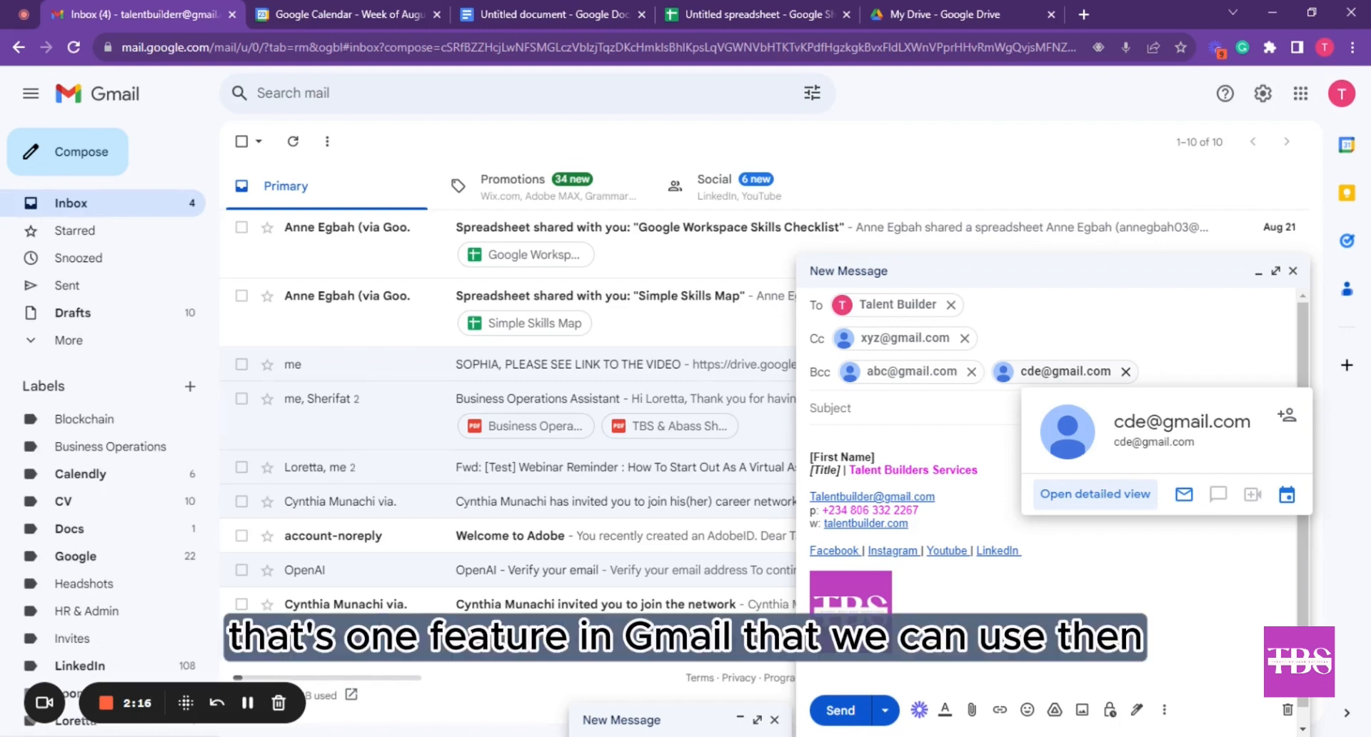
Enter the subject line 'Google workspace' on the draft
{"action": "left_click", "coordinate": [896, 418]}
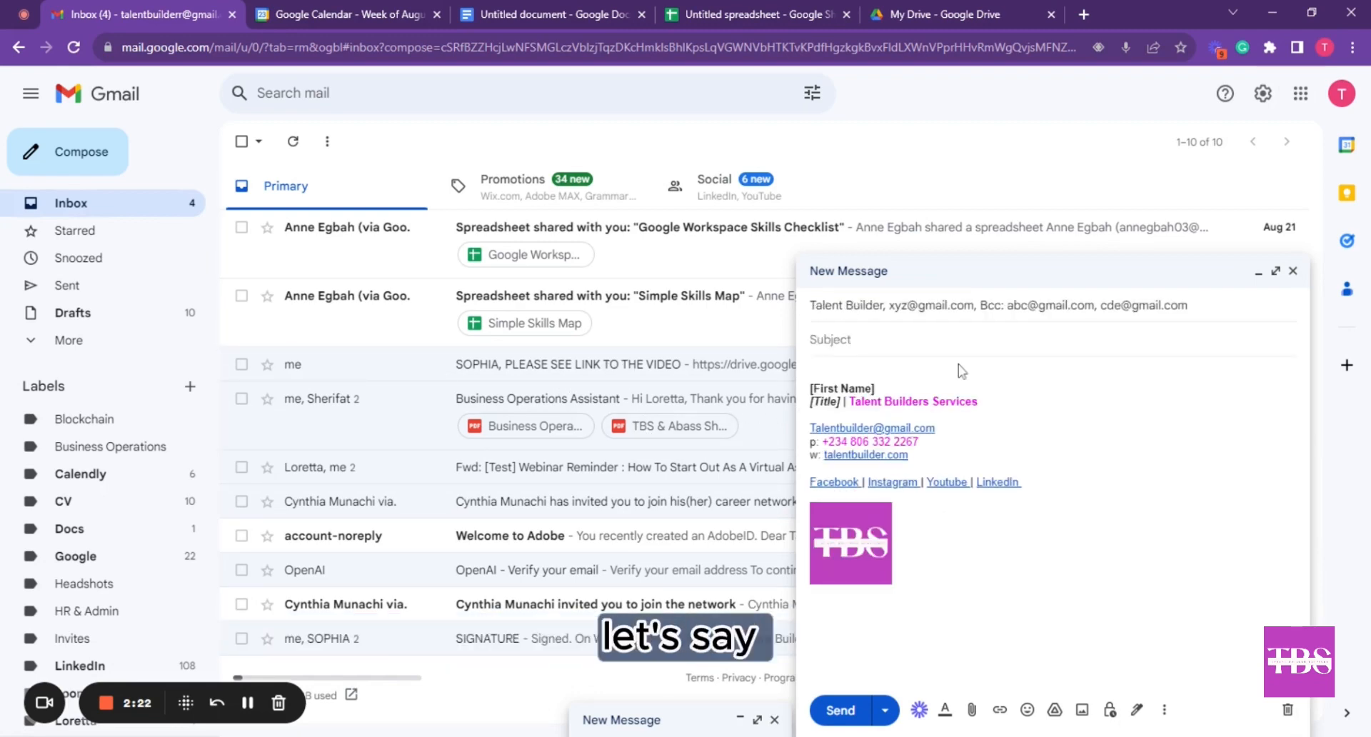
{"action": "type", "text": "Good"}
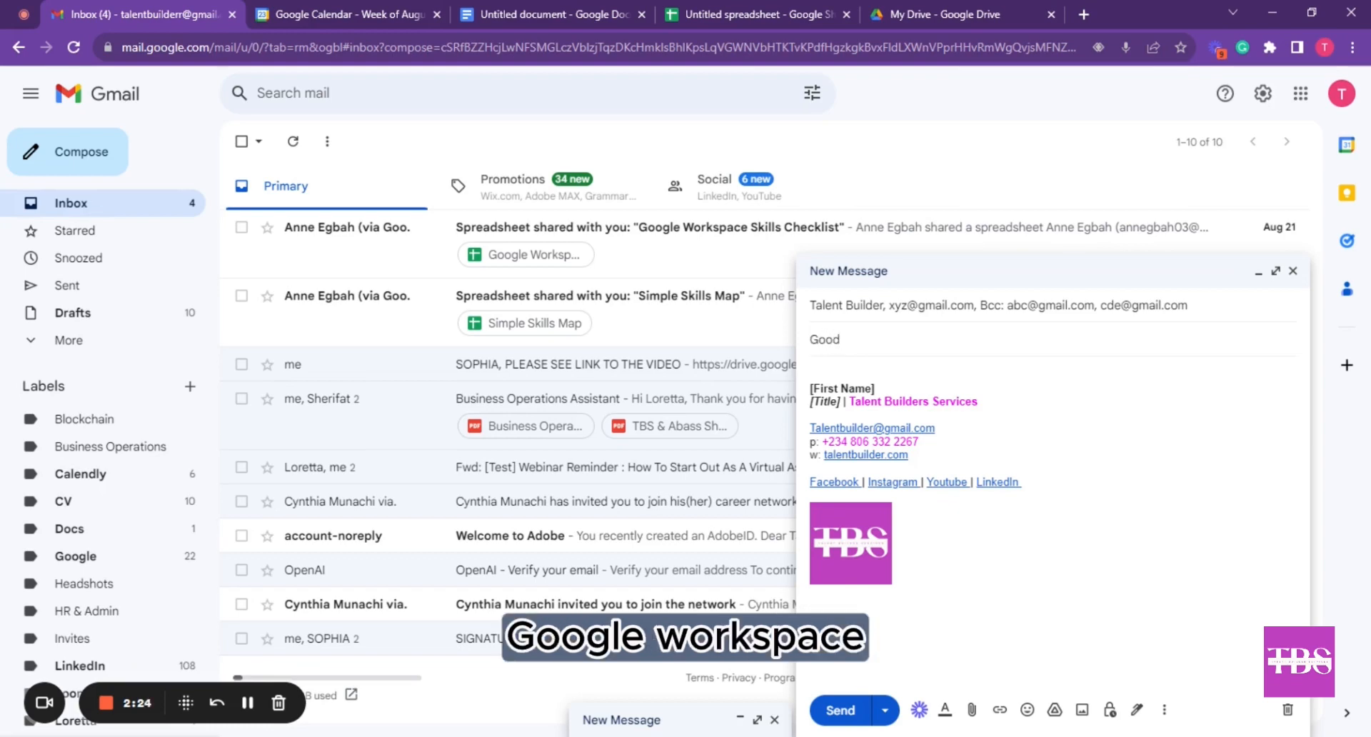
{"action": "type", "text": "gle wo"}
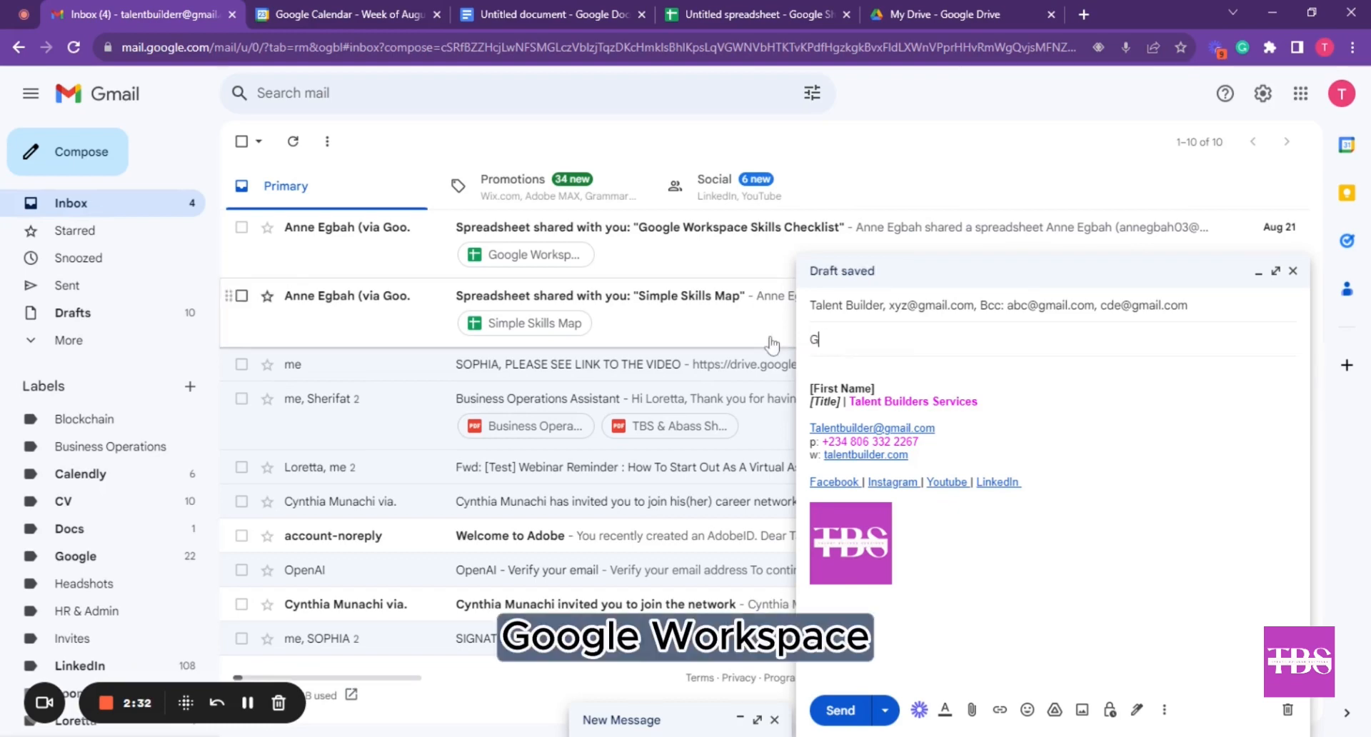
{"action": "type", "text": "ogle workspace"}
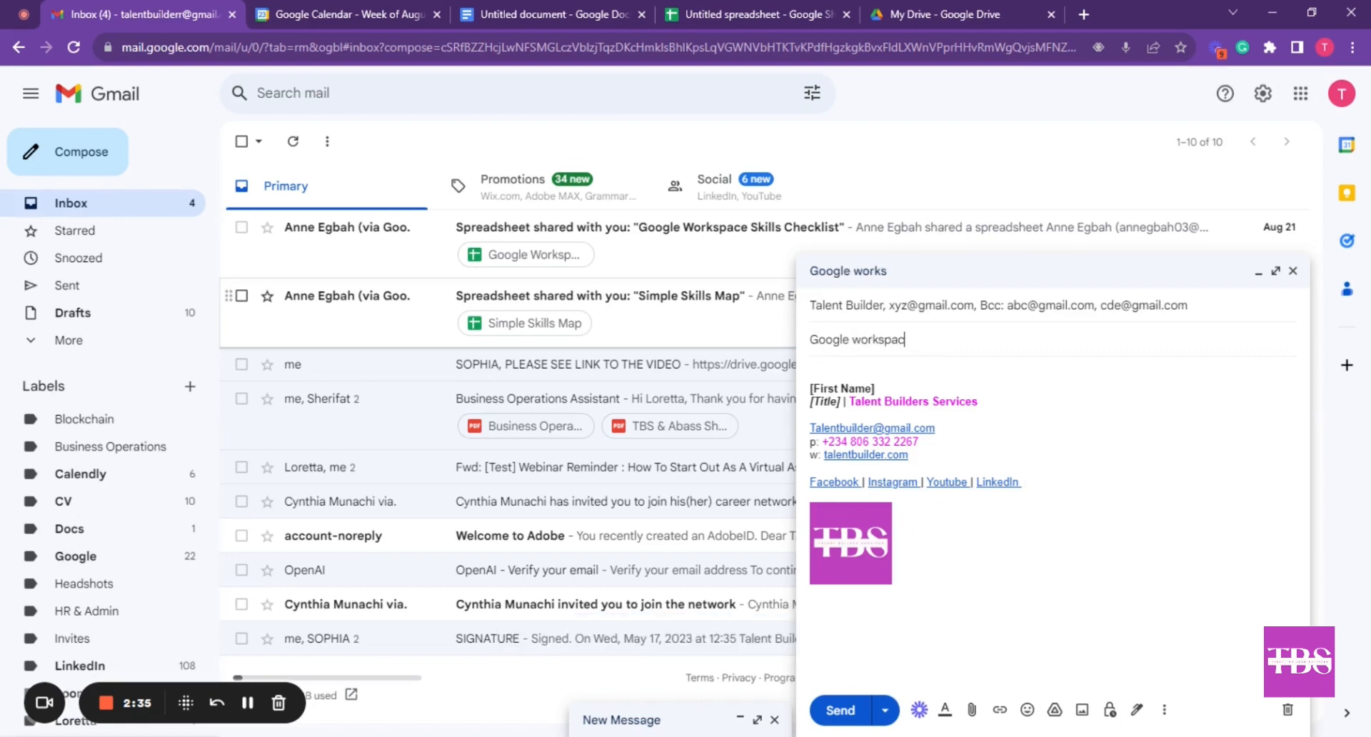
{"action": "left_click", "coordinate": [813, 366]}
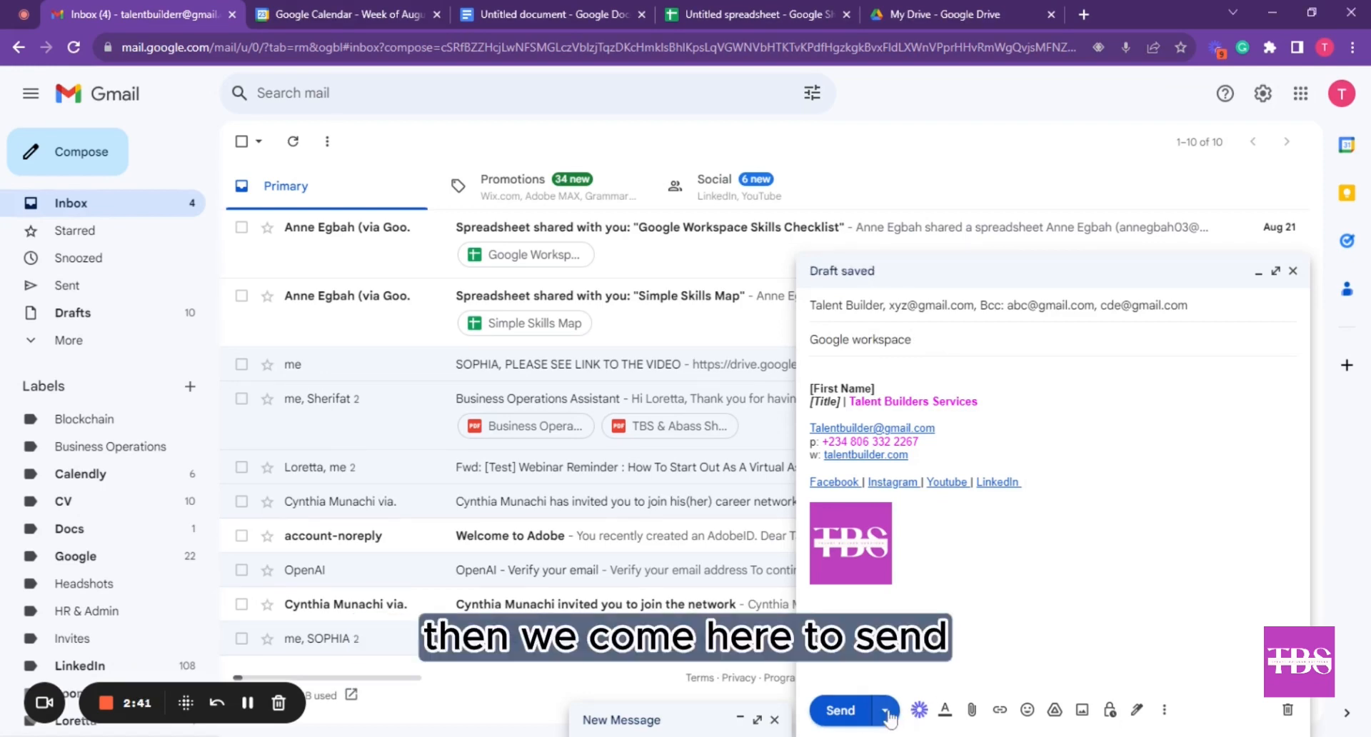
Schedule the email to send on Aug 23, 2023 at 1:16 PM
{"action": "left_click", "coordinate": [888, 711]}
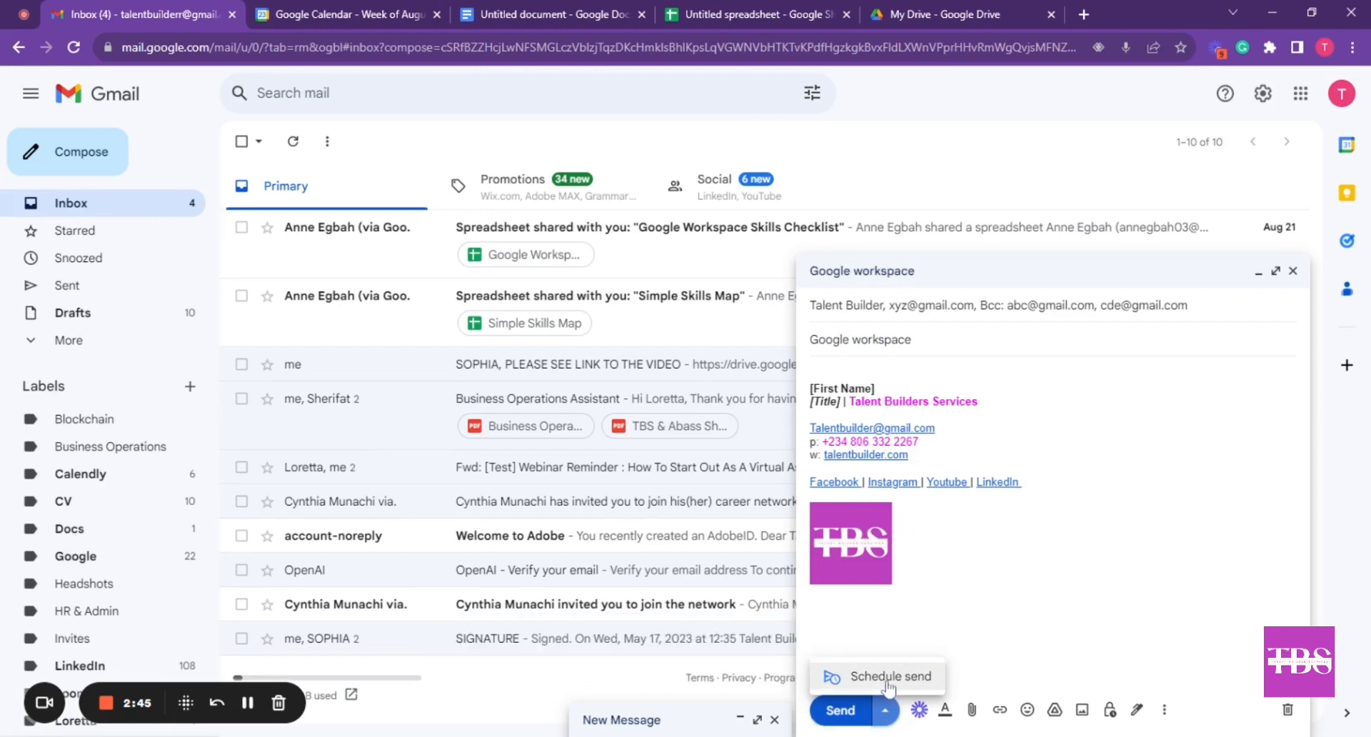
{"action": "left_click", "coordinate": [888, 684]}
{"action": "left_click", "coordinate": [701, 493]}
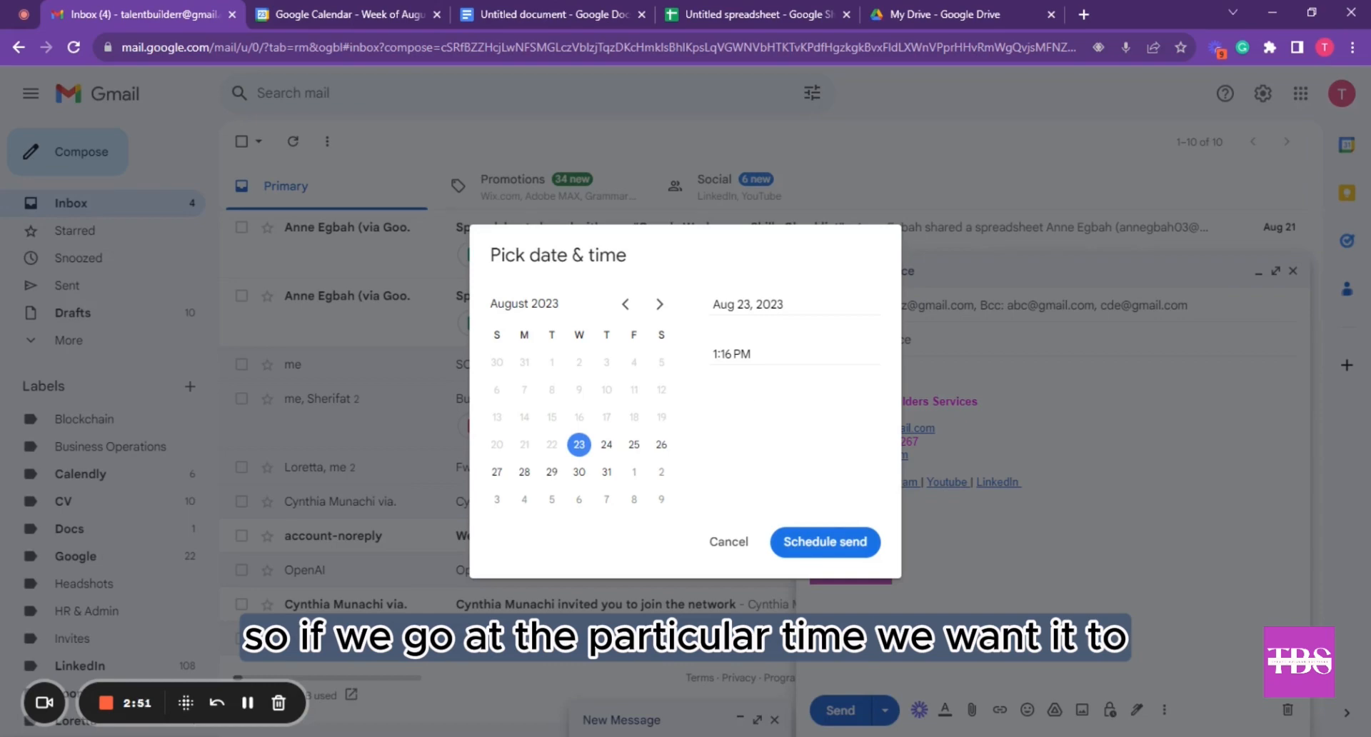
{"action": "left_click", "coordinate": [820, 546]}
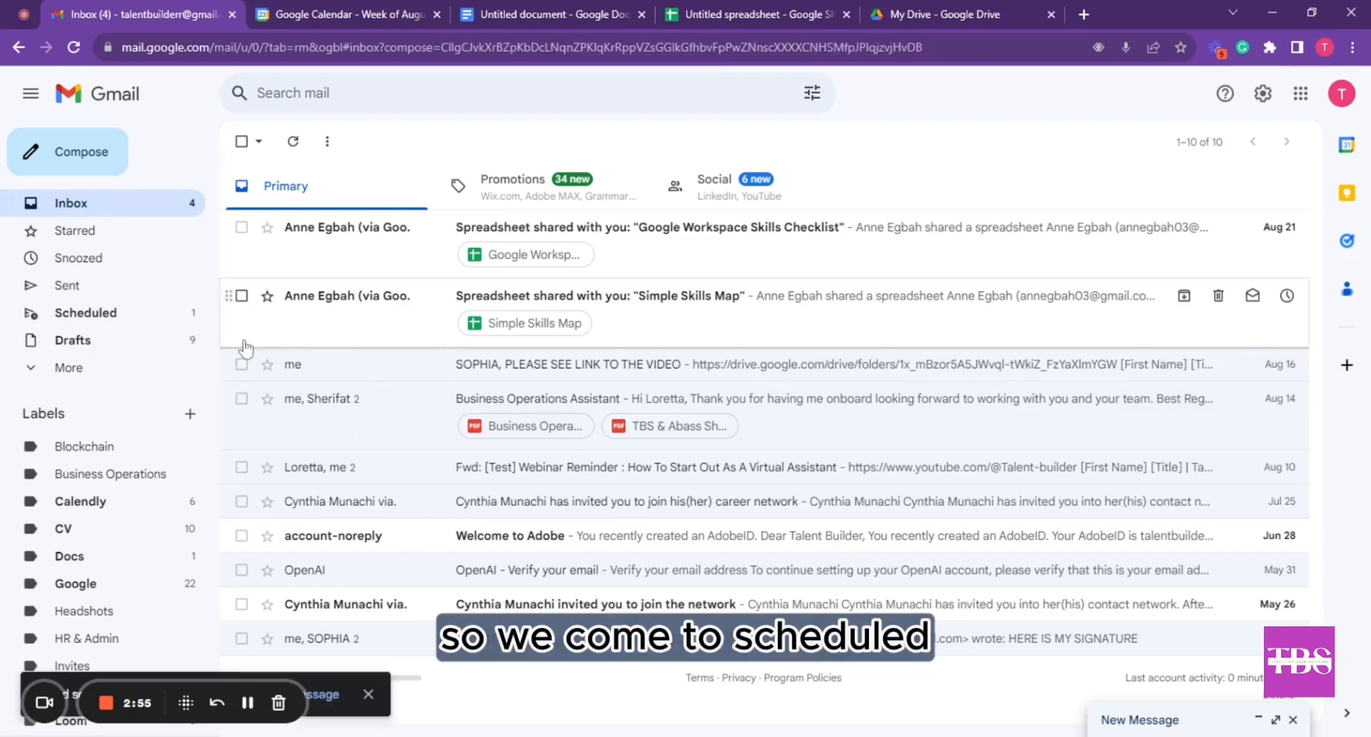
Cancel the scheduled Google workspace email from the Scheduled folder and return to the inbox
{"action": "left_click", "coordinate": [124, 320]}
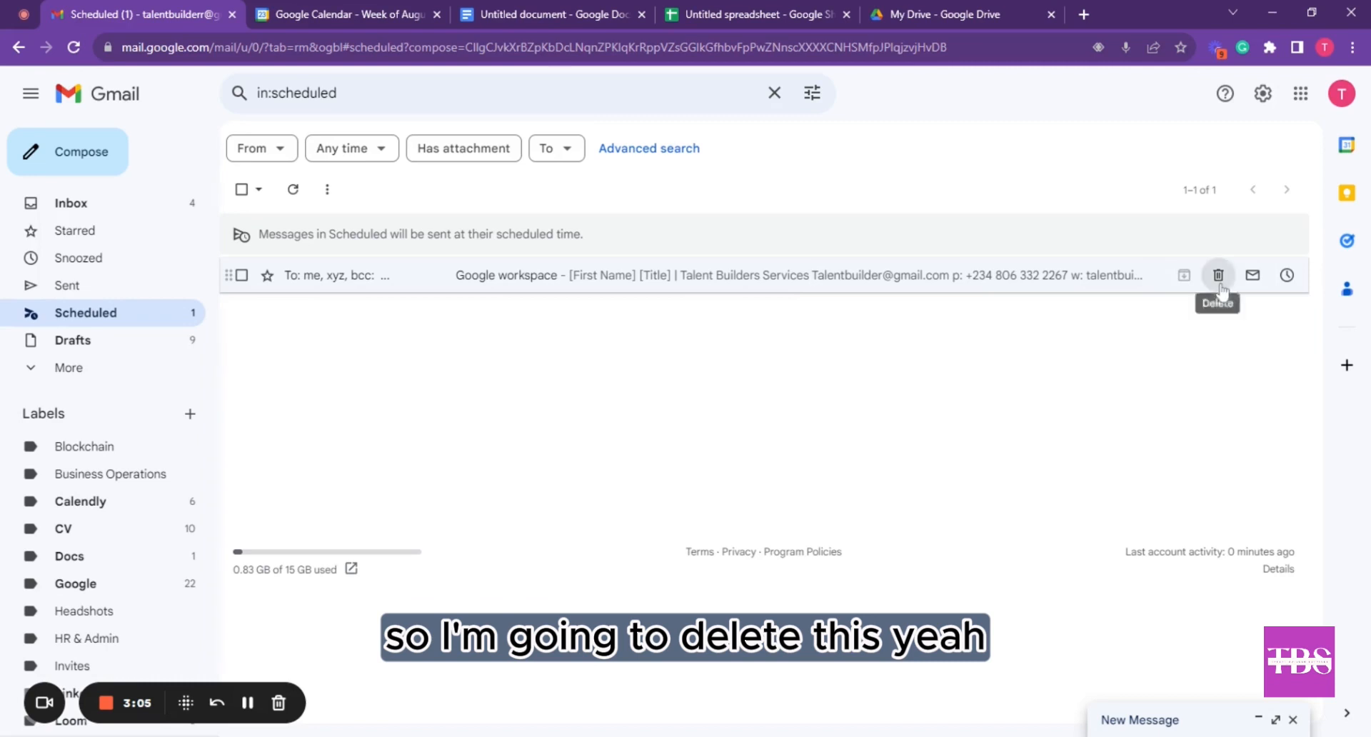
{"action": "left_click", "coordinate": [1218, 276]}
{"action": "scroll", "coordinate": [89, 389], "scroll_direction": "down", "scroll_amount": 2}
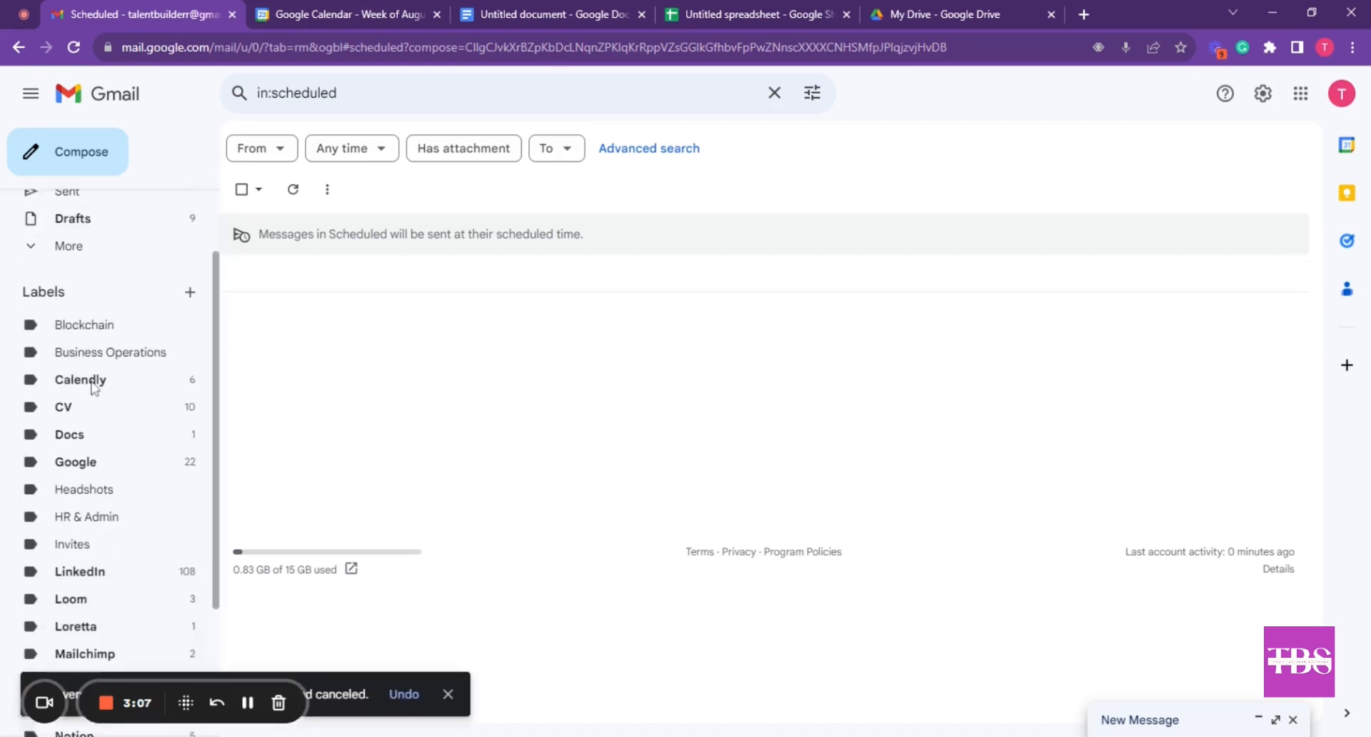
{"action": "scroll", "coordinate": [89, 357], "scroll_direction": "down", "scroll_amount": 1}
{"action": "scroll", "coordinate": [107, 286], "scroll_direction": "up", "scroll_amount": 3}
{"action": "left_click", "coordinate": [138, 208]}
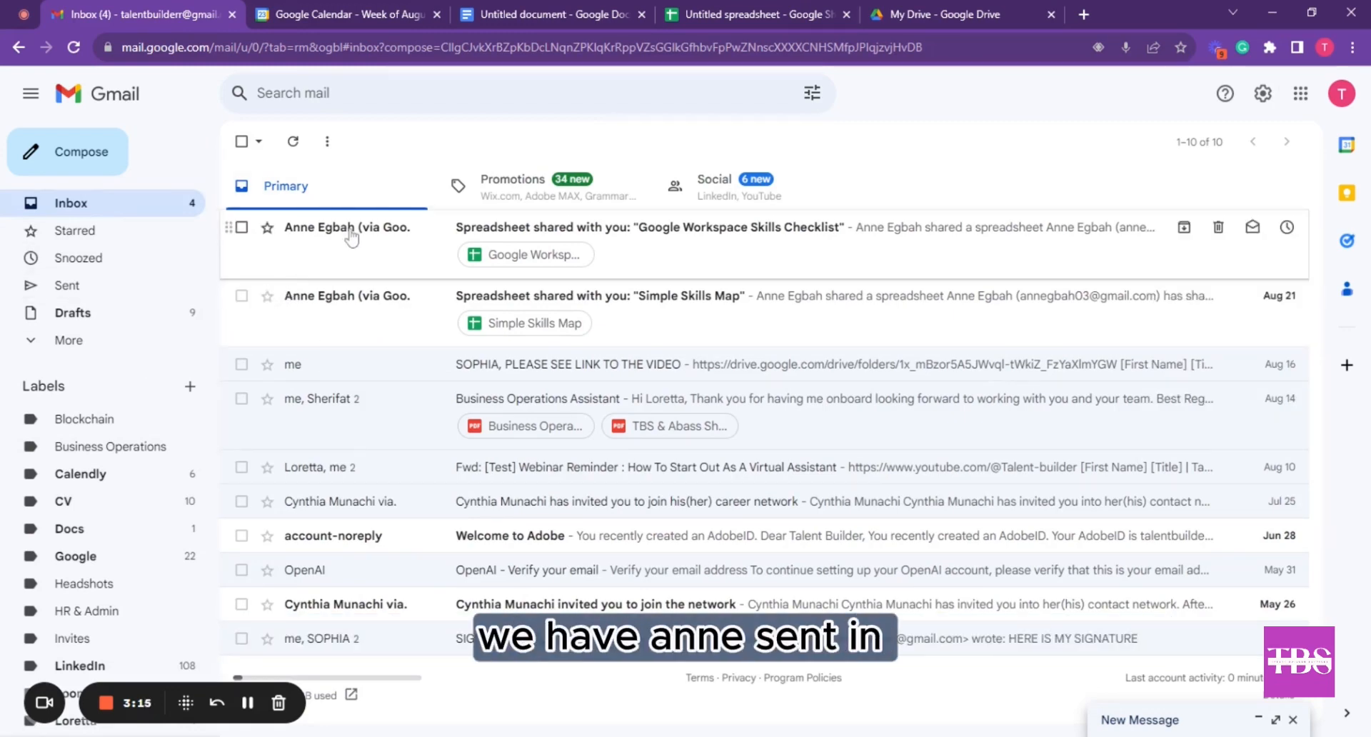
Select the Skills Checklist and Simple Skills Map emails and drag them toward Business Operations
{"action": "mouse_move", "coordinate": [351, 236]}
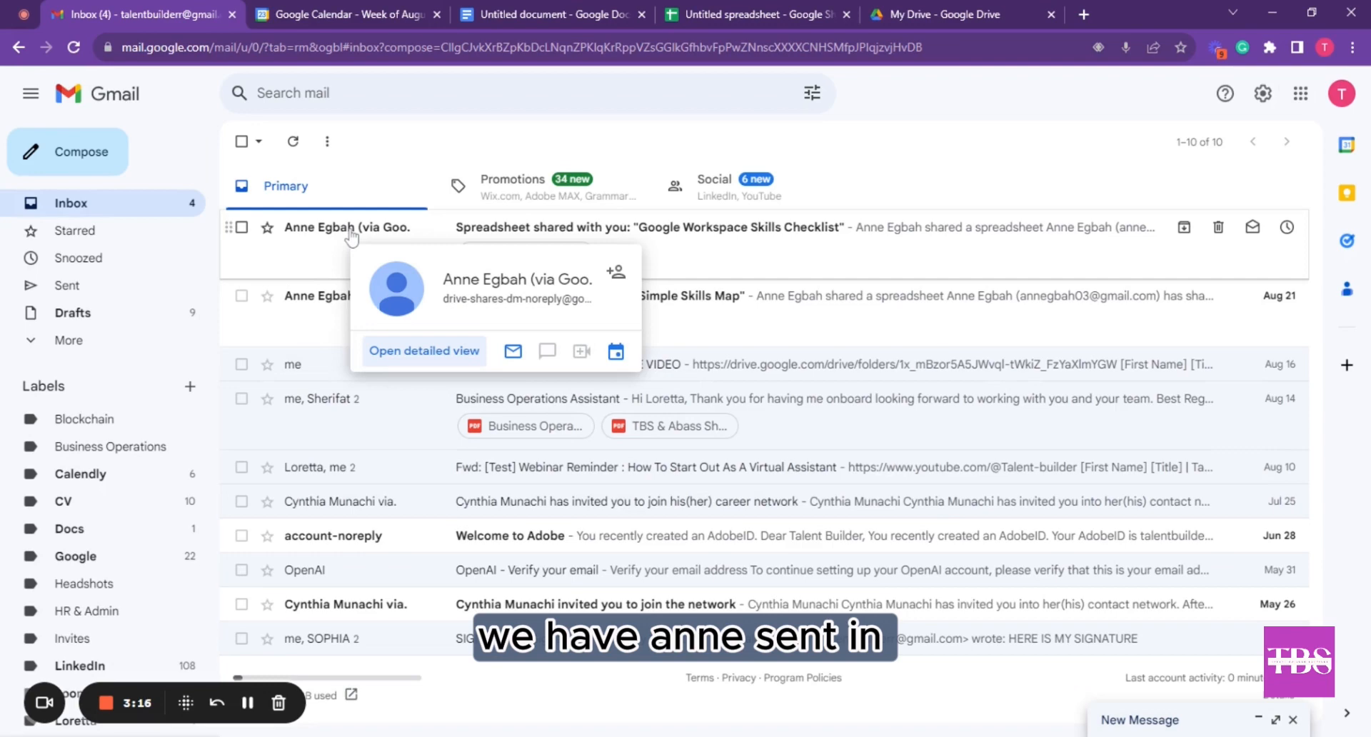
{"action": "left_click", "coordinate": [243, 228]}
{"action": "left_click", "coordinate": [241, 294]}
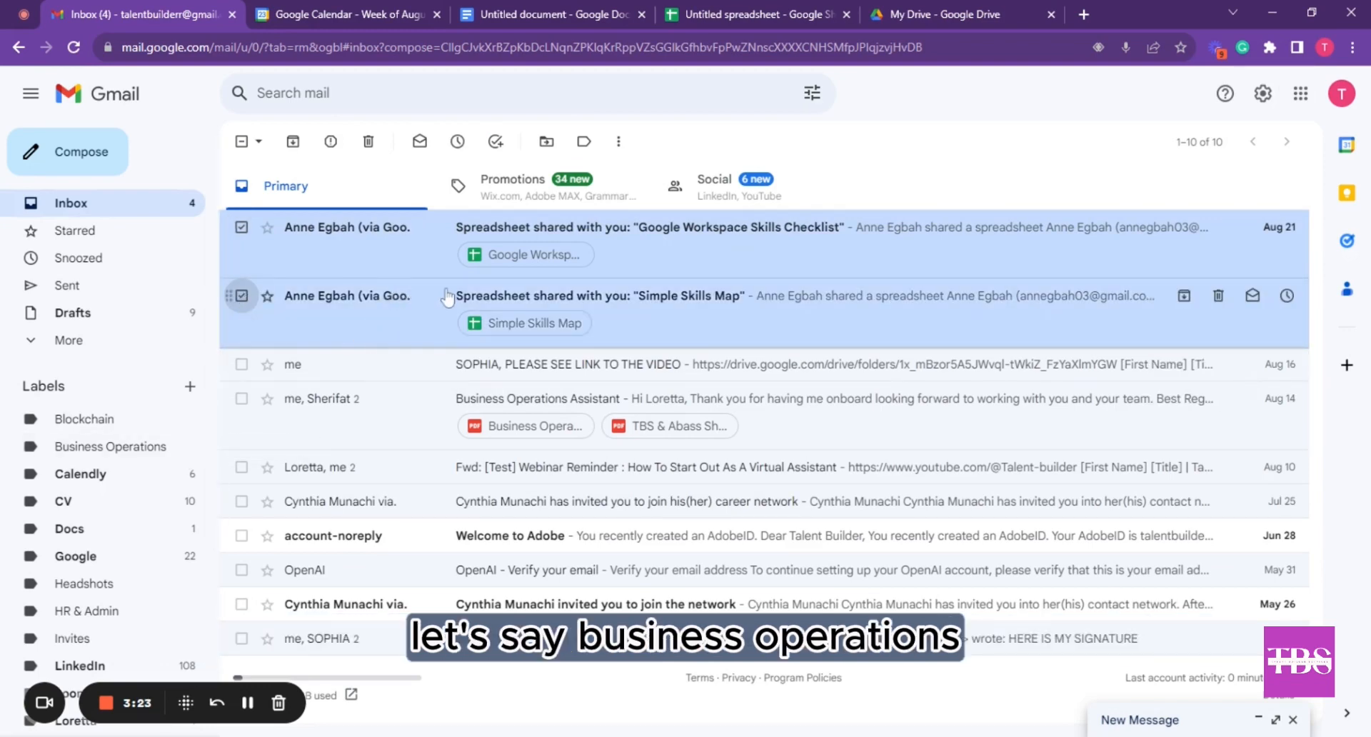
{"action": "left_click_drag", "start_coordinate": [447, 296], "coordinate": [379, 291]}
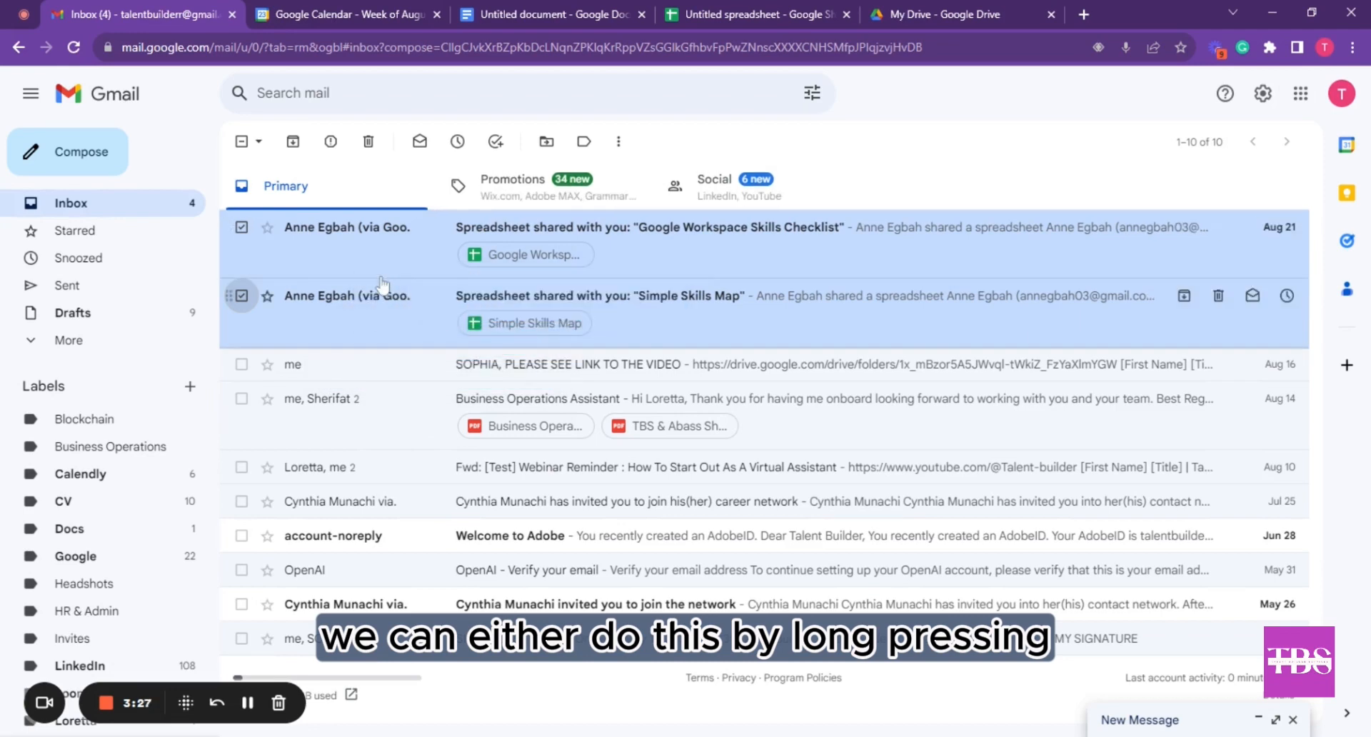
{"action": "left_click_drag", "start_coordinate": [450, 267], "coordinate": [361, 291]}
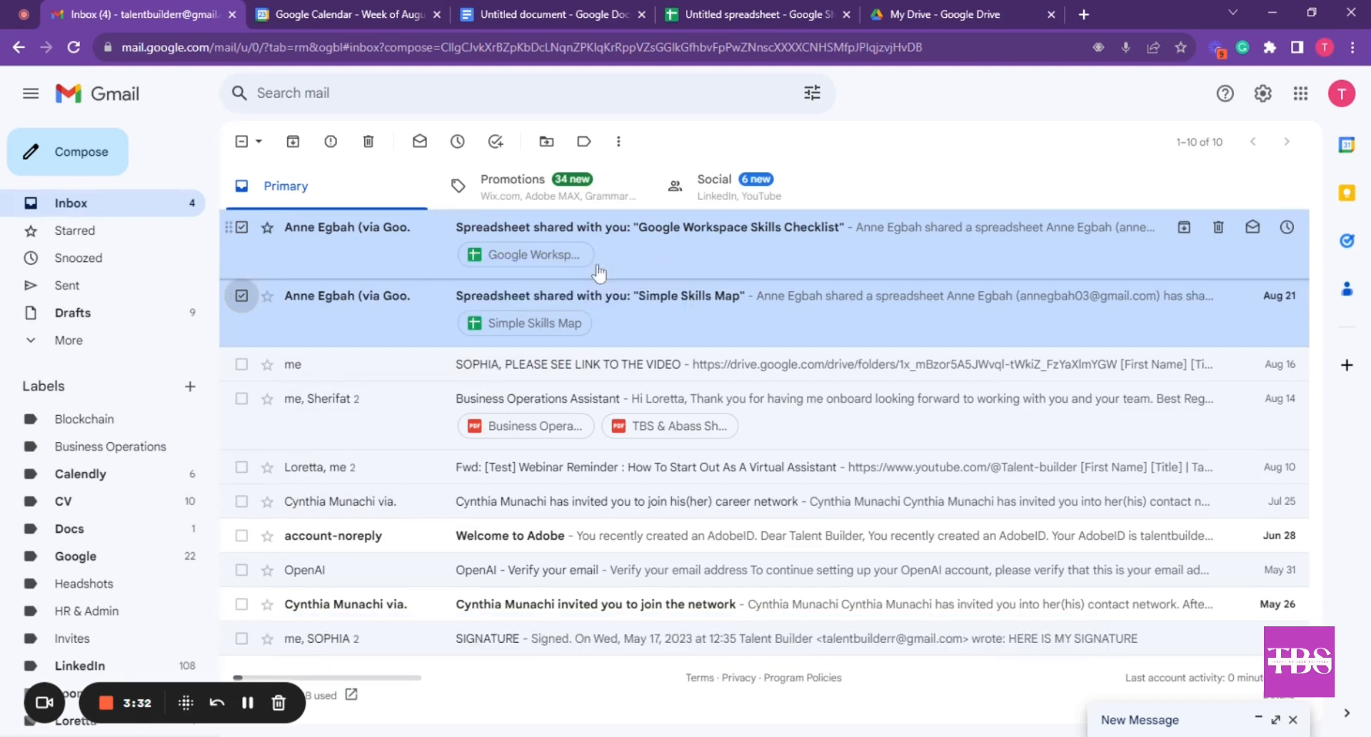
Browse the Move to label list and dismiss it without choosing a destination
{"action": "left_click", "coordinate": [546, 142]}
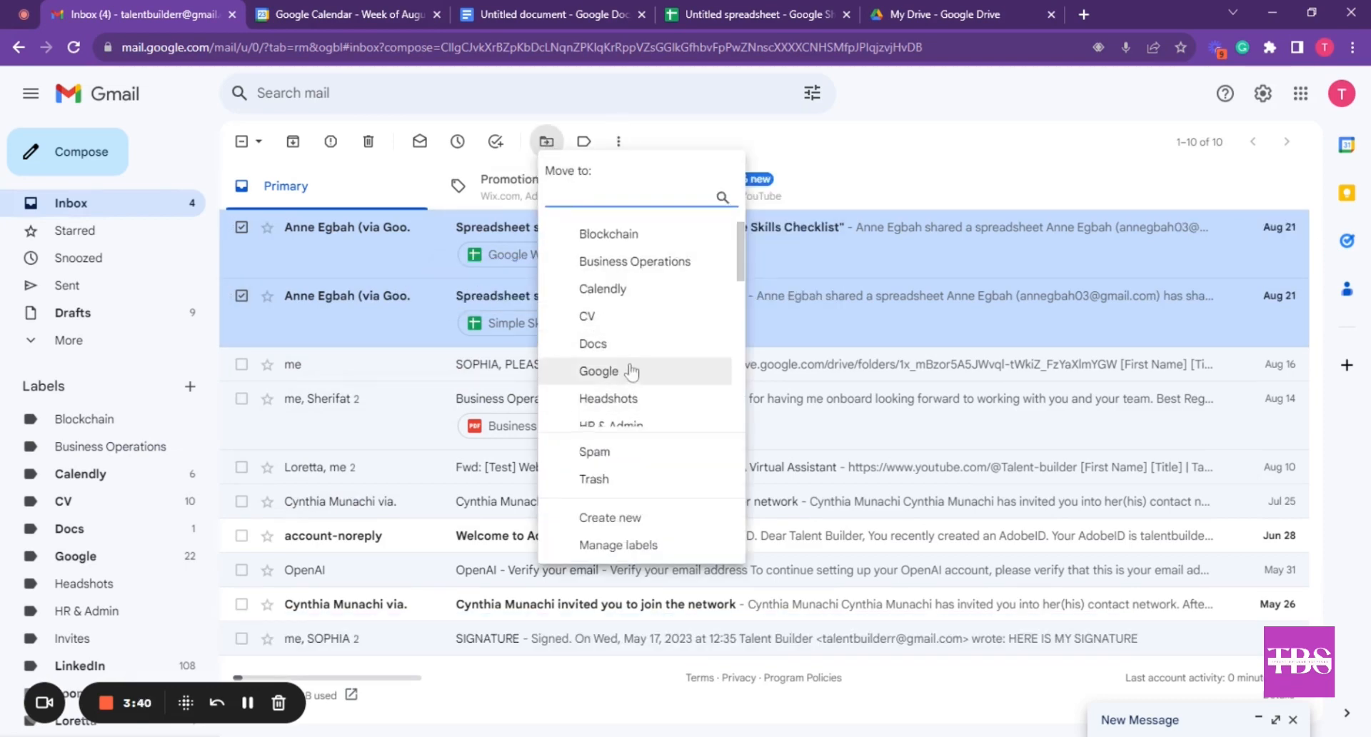
{"action": "scroll", "coordinate": [635, 368], "scroll_direction": "down", "scroll_amount": 5}
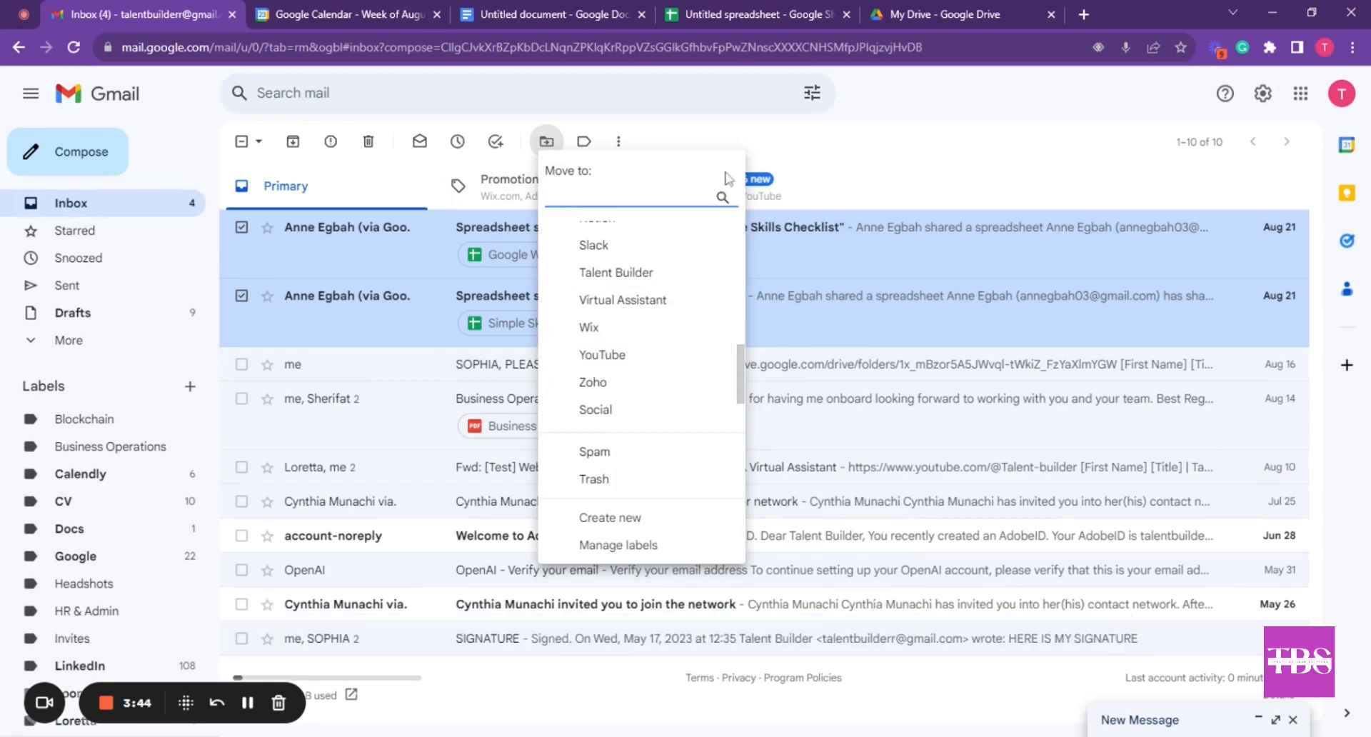
{"action": "left_click", "coordinate": [825, 167]}
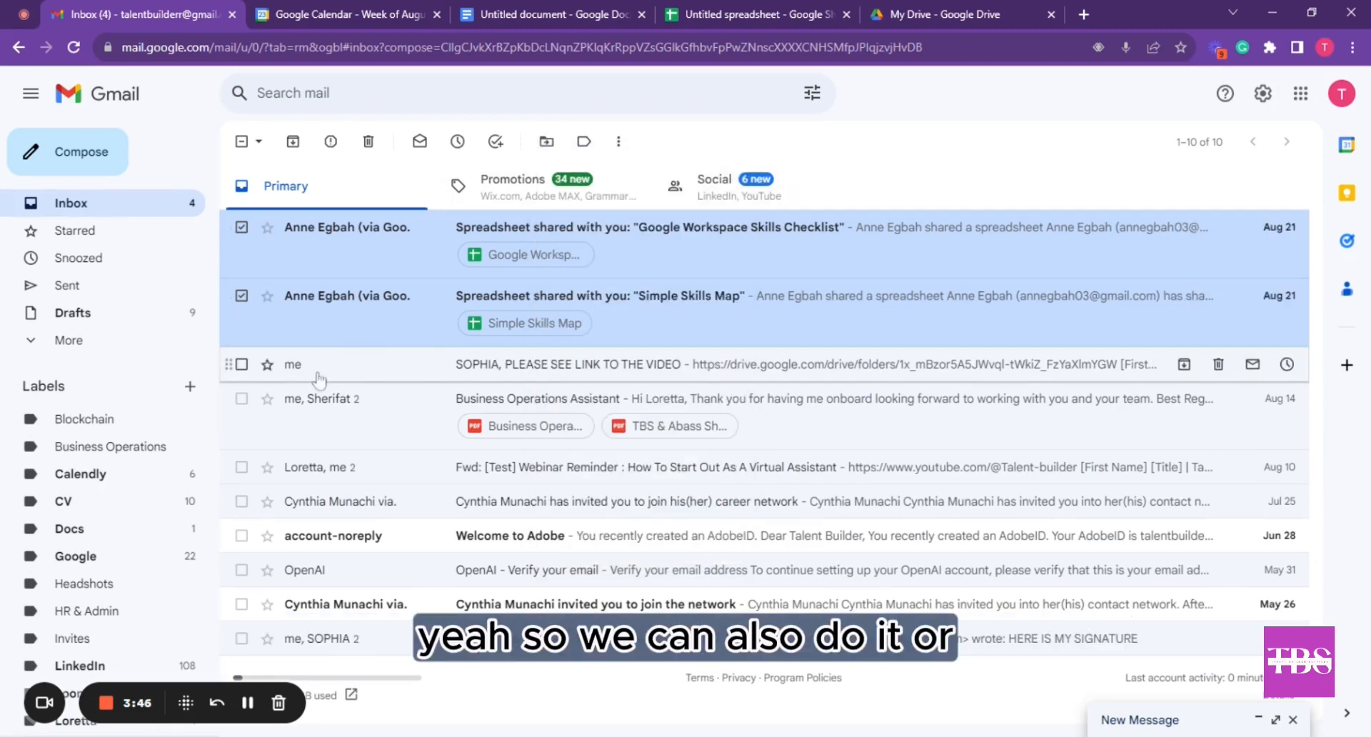
{"action": "left_click", "coordinate": [618, 143]}
Filter Drive share notifications to skip the Inbox, labelled Business Operations, applied to 6 existing conversations
{"action": "left_click", "coordinate": [655, 251]}
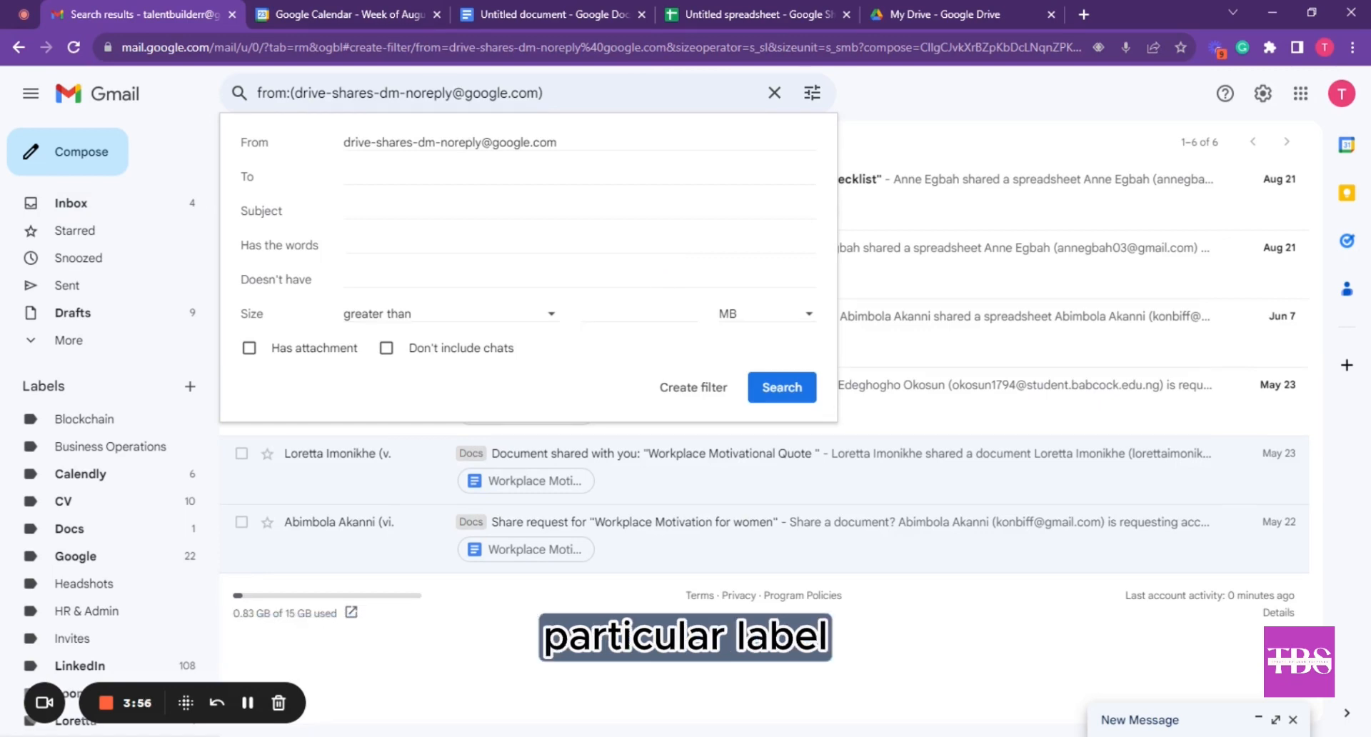
{"action": "left_click", "coordinate": [703, 392]}
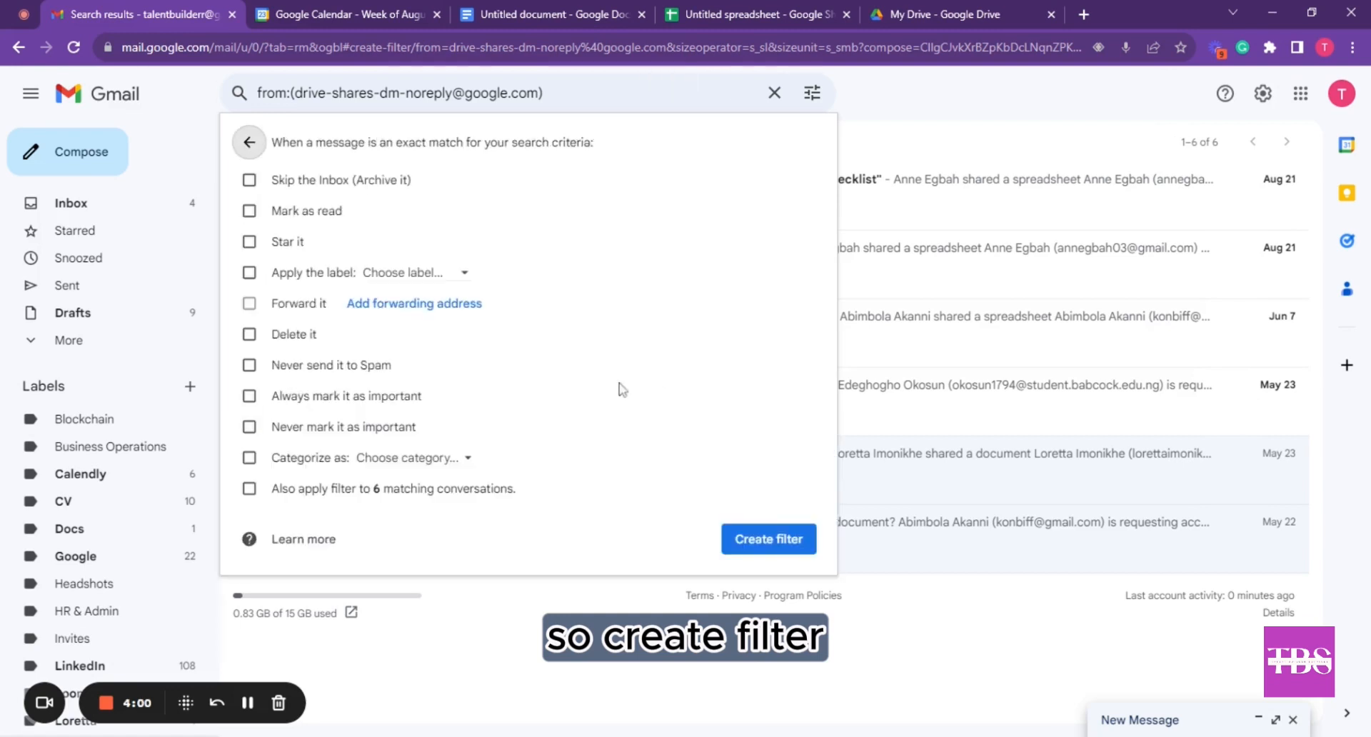
{"action": "left_click", "coordinate": [334, 187]}
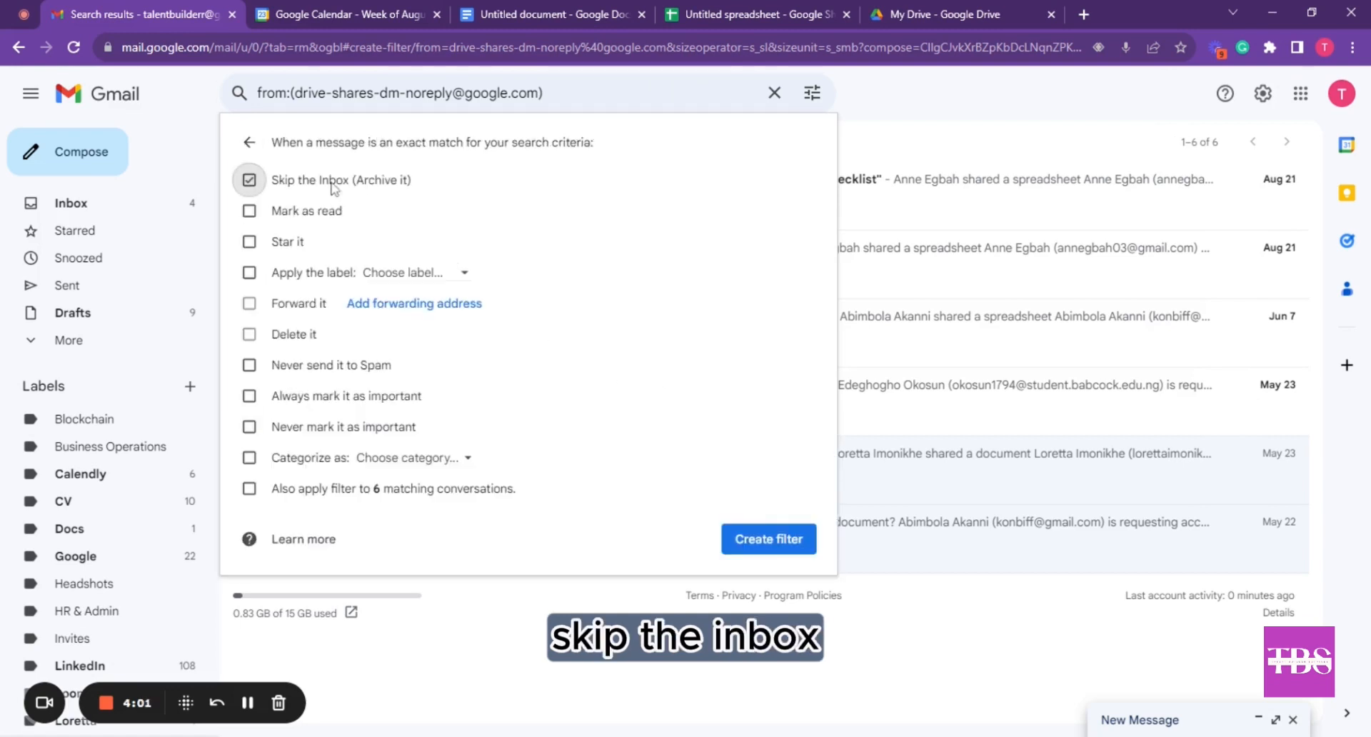
{"action": "left_click", "coordinate": [386, 279]}
{"action": "left_click", "coordinate": [480, 372]}
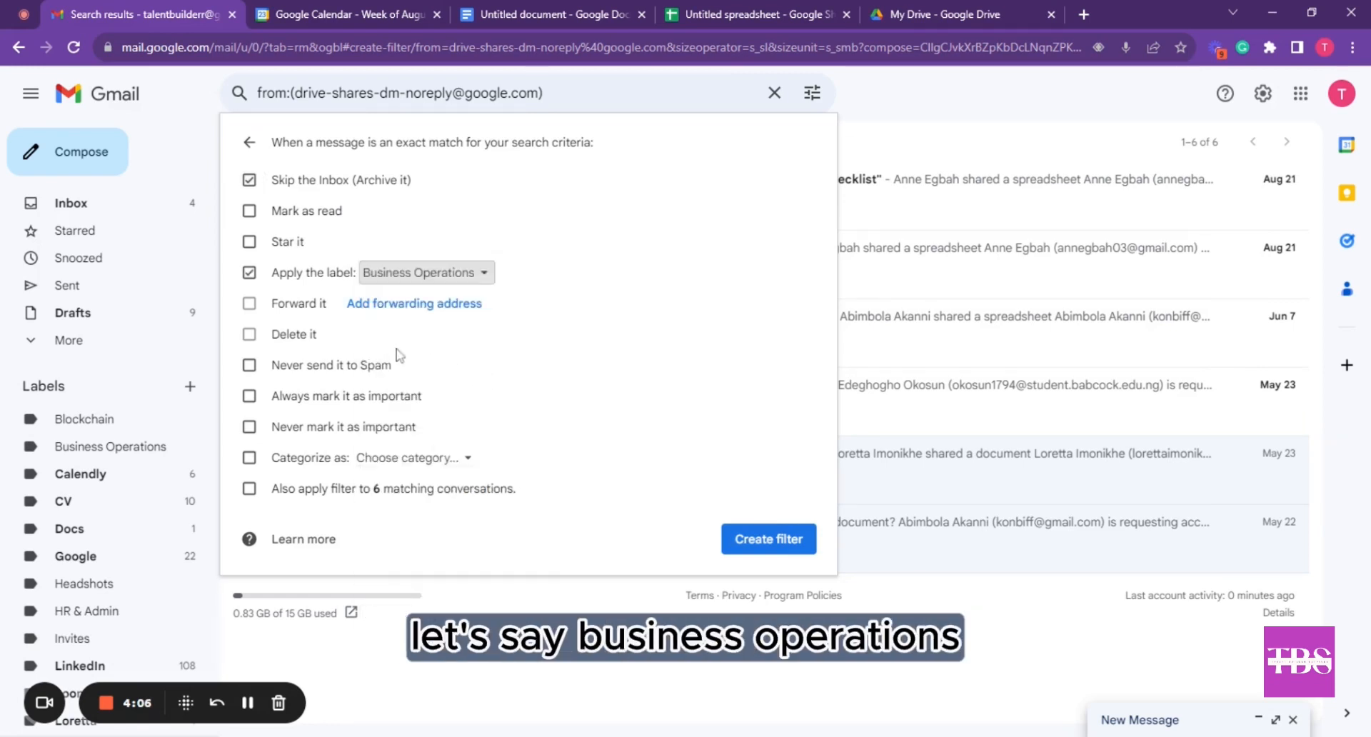
{"action": "left_click", "coordinate": [249, 490]}
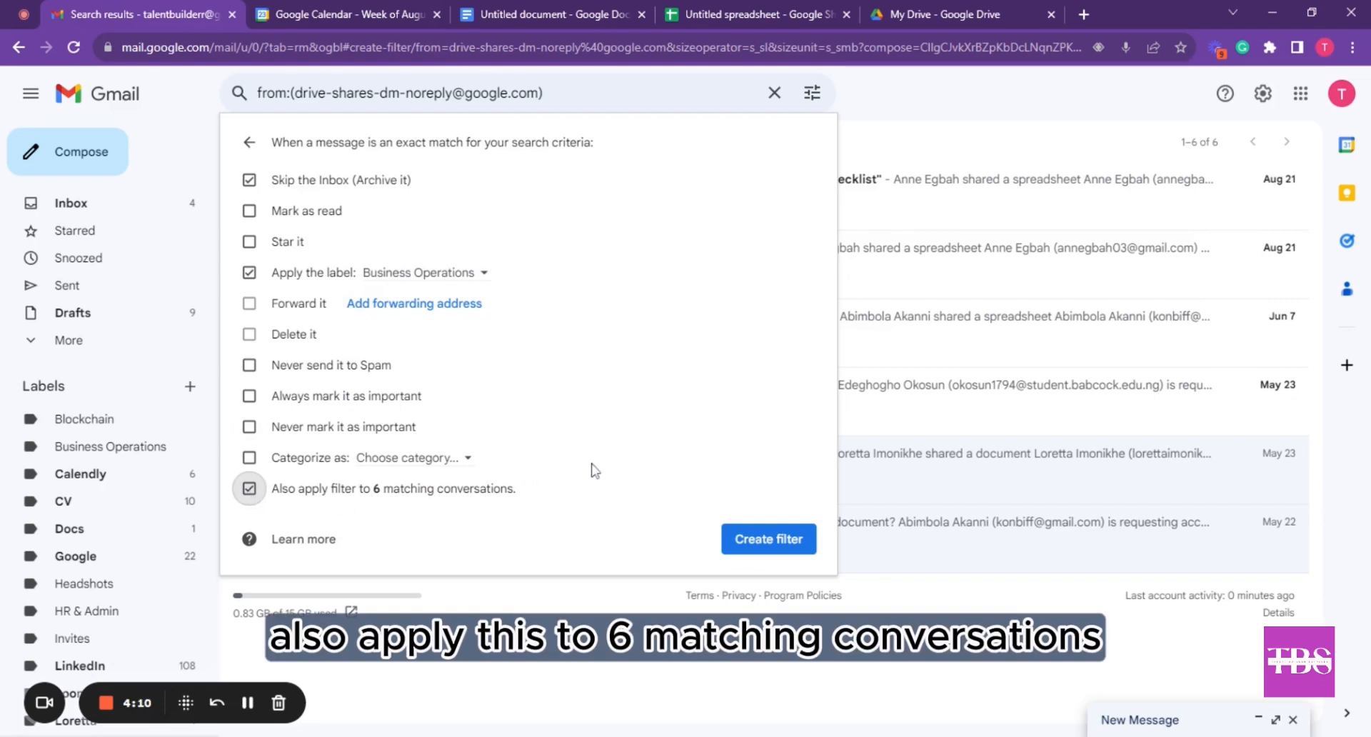
{"action": "left_click", "coordinate": [770, 541]}
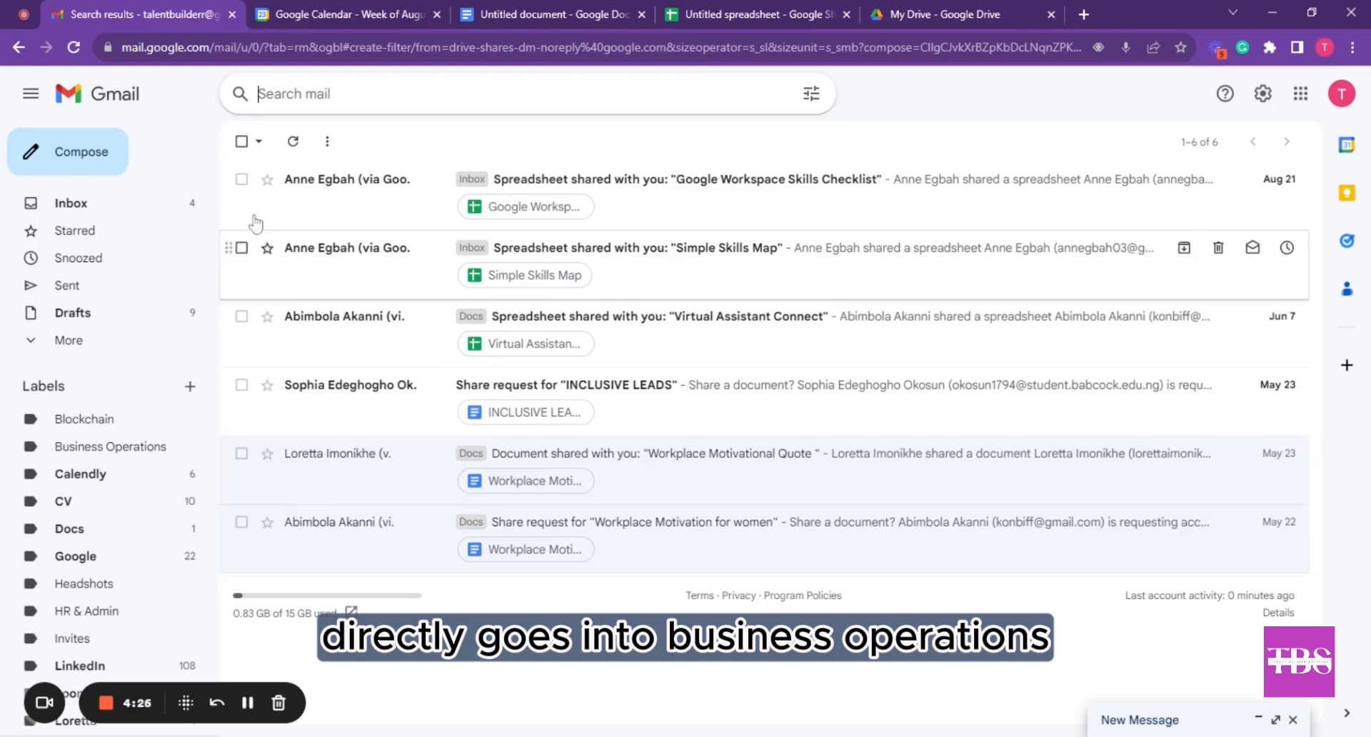
Back in the inbox, mark the video-link email as unread, view Snooze options, then deselect it
{"action": "left_click", "coordinate": [100, 203]}
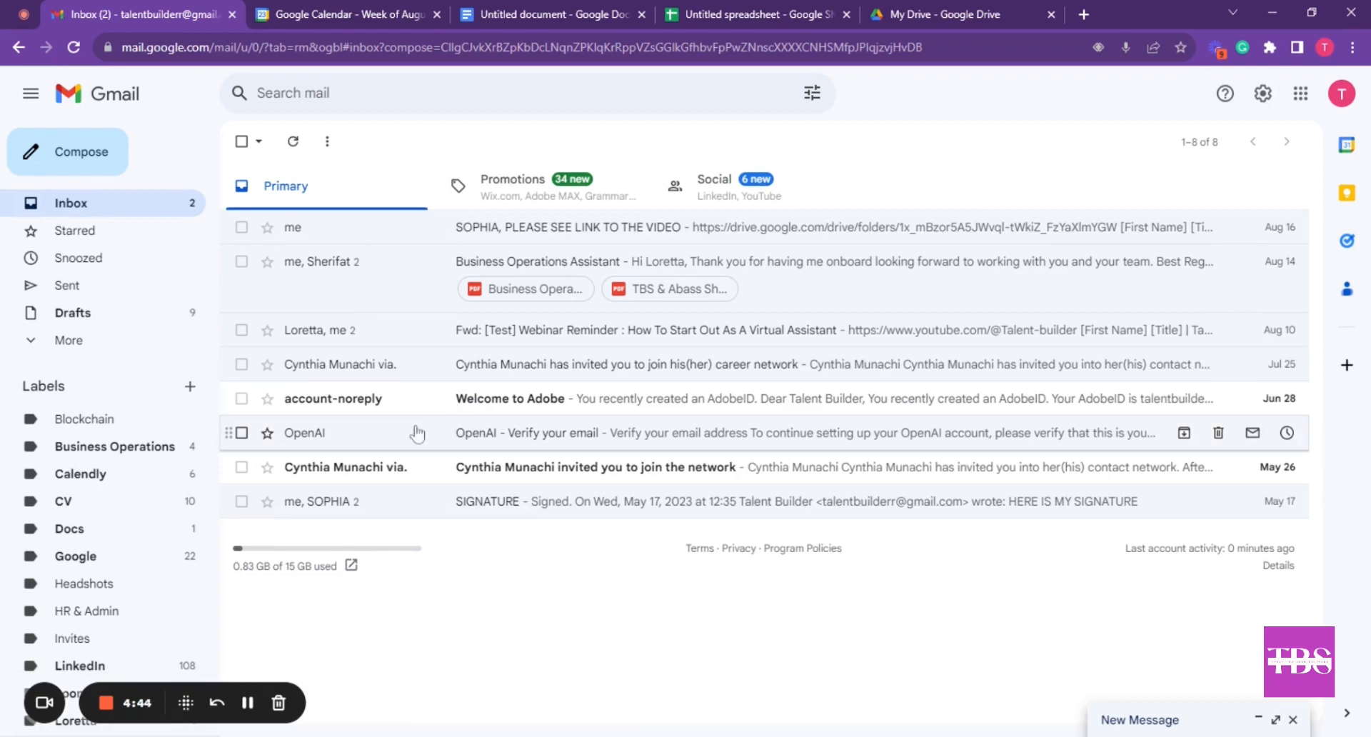
{"action": "left_click", "coordinate": [242, 227]}
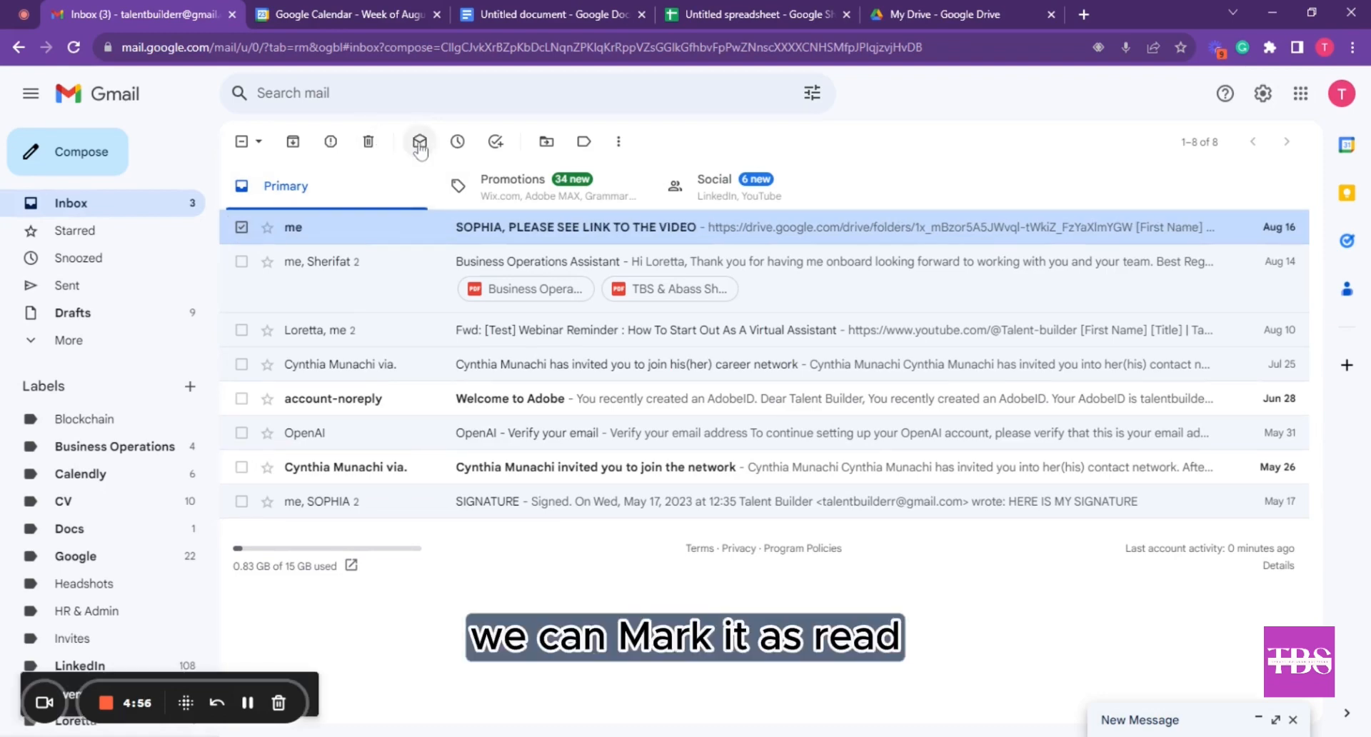
{"action": "left_click", "coordinate": [420, 142]}
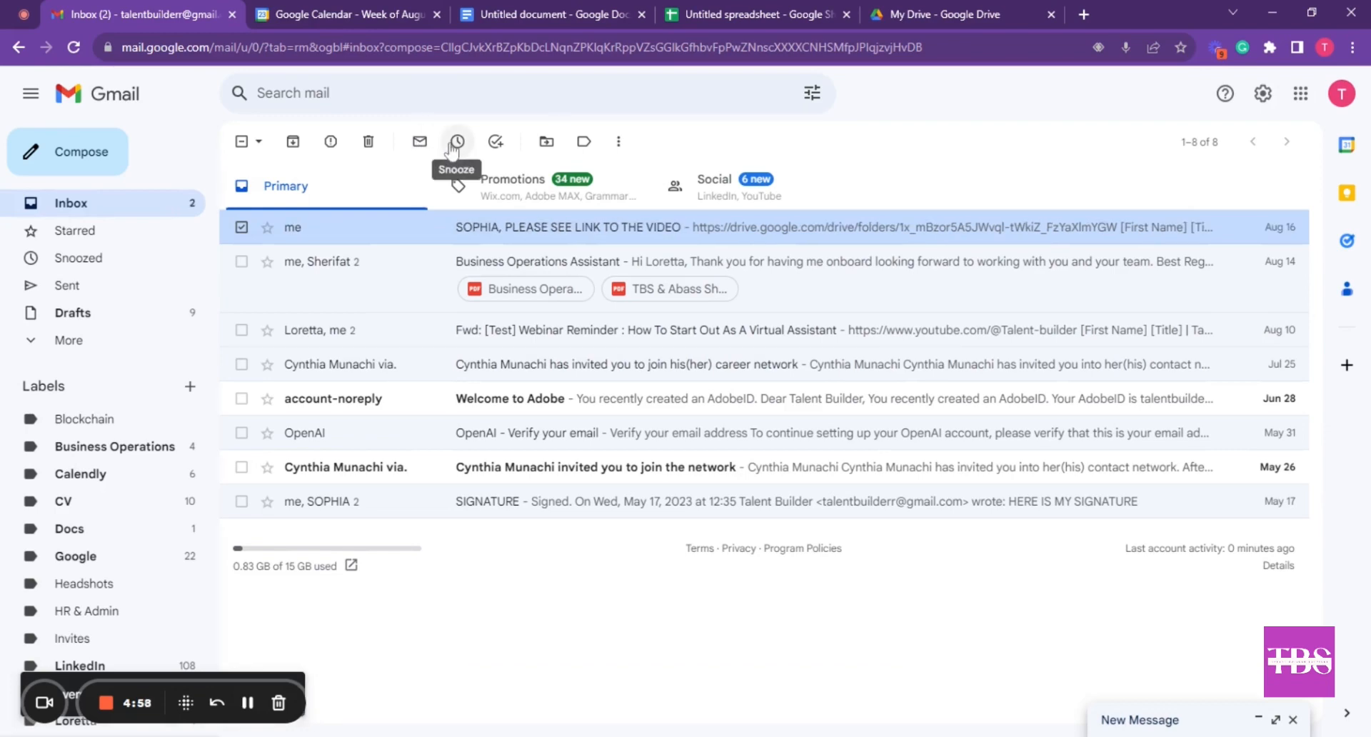
{"action": "left_click", "coordinate": [457, 143]}
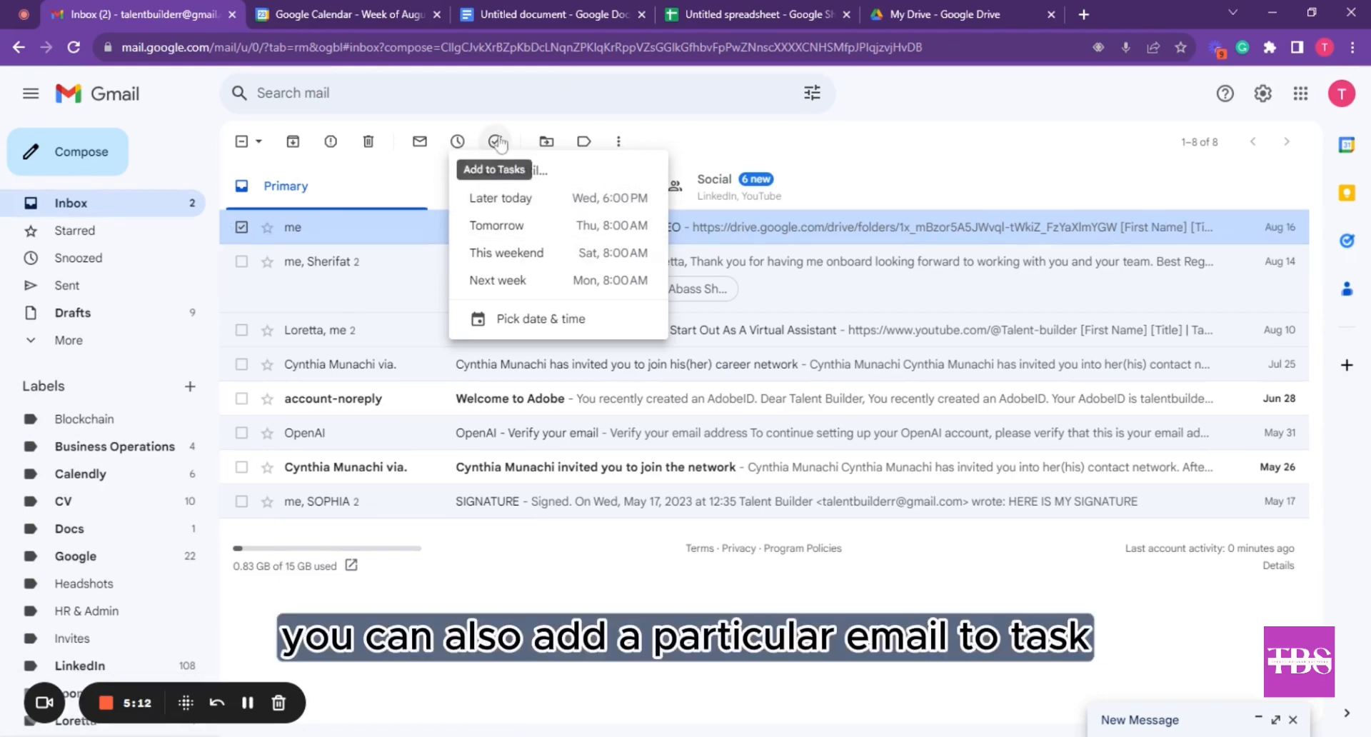
{"action": "left_click", "coordinate": [242, 230]}
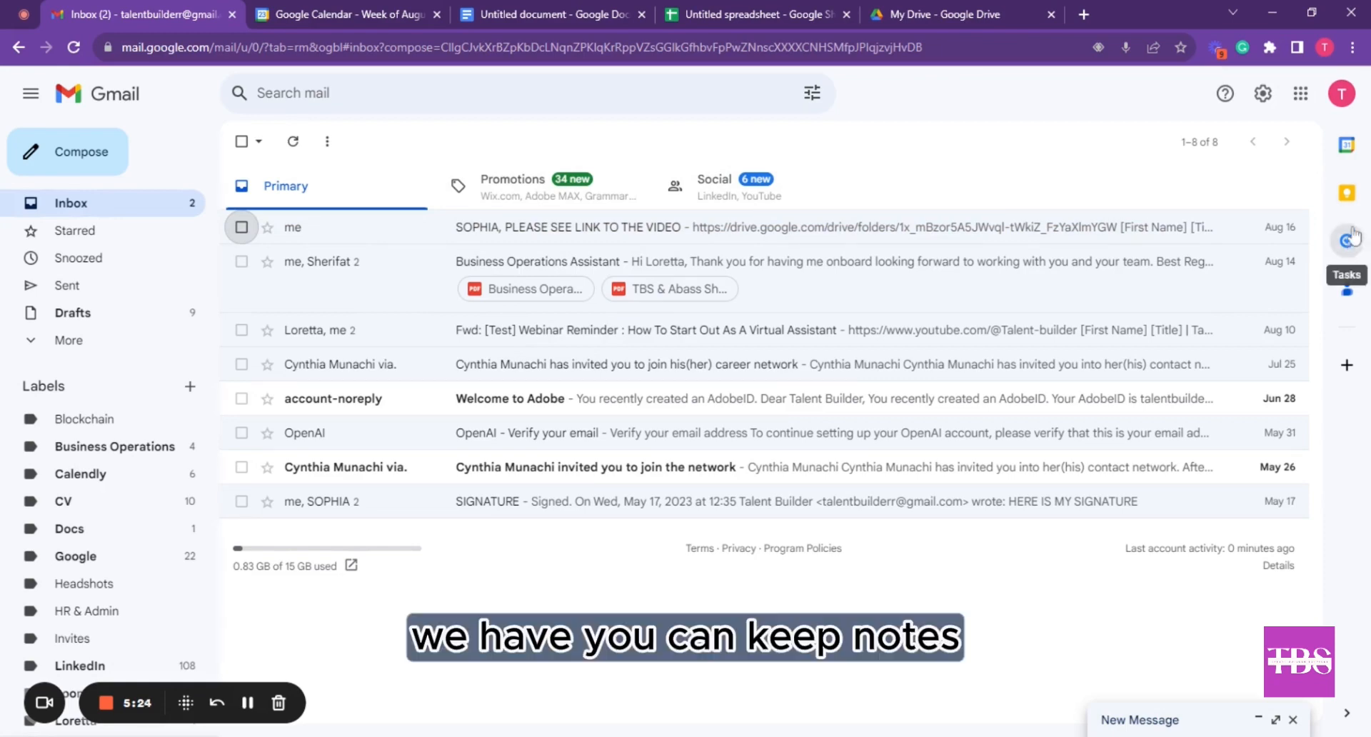
Try the notes, tasks and contacts side panels, then switch to the Google Calendar tab
{"action": "left_click", "coordinate": [1347, 195]}
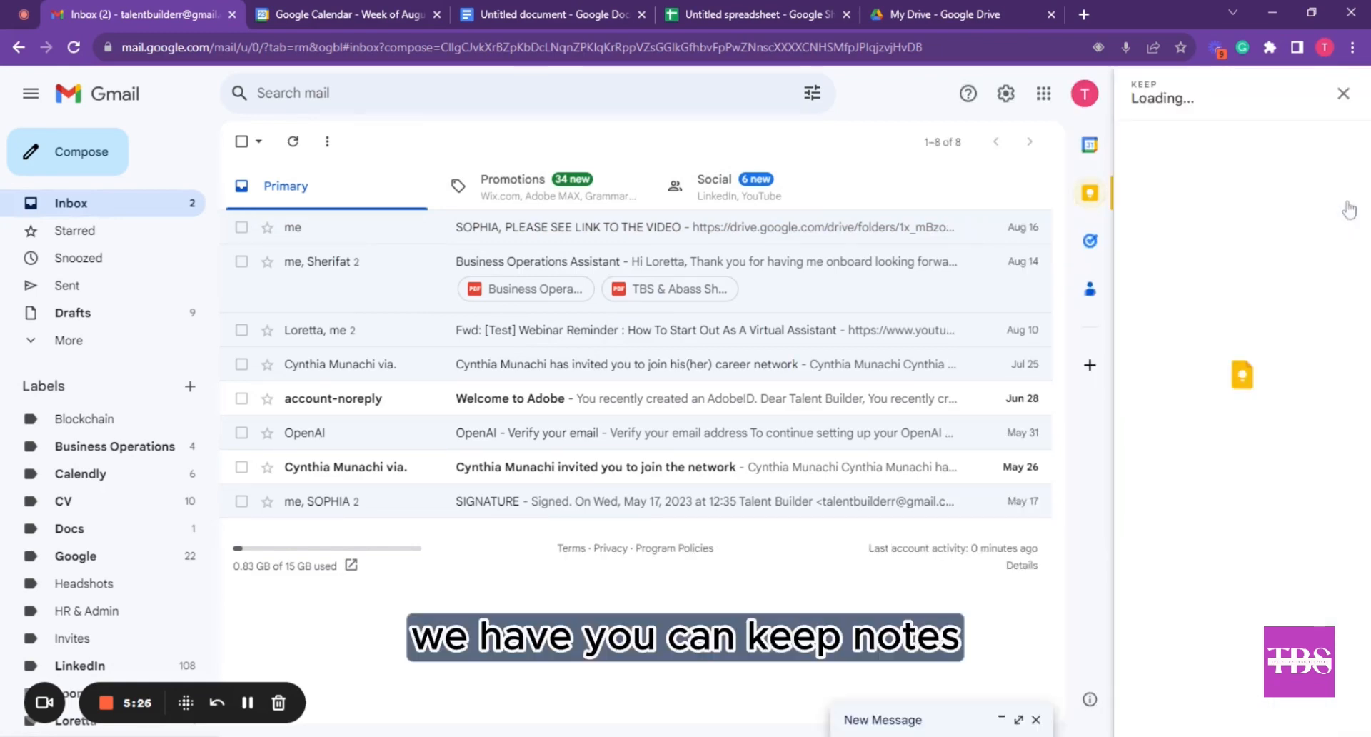
{"action": "left_click", "coordinate": [1090, 240]}
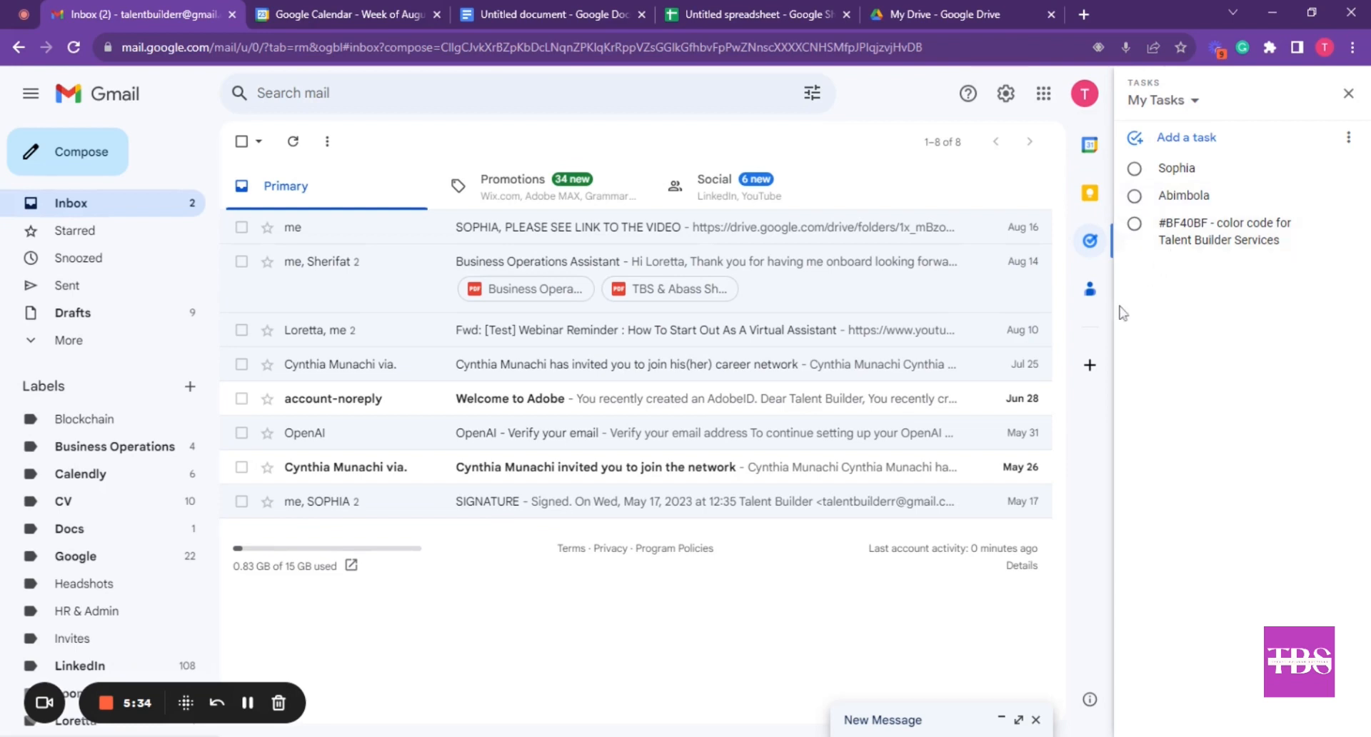
{"action": "left_click", "coordinate": [1090, 289]}
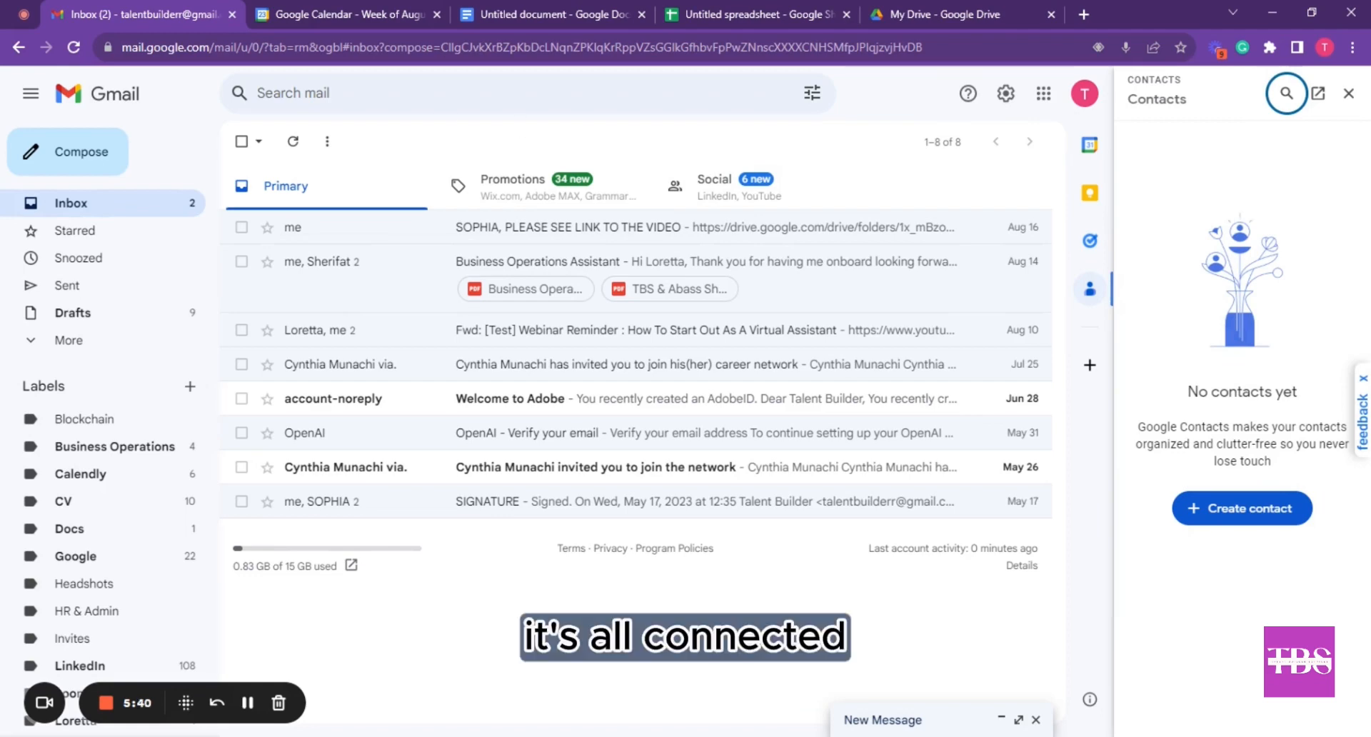
{"action": "left_click", "coordinate": [340, 15]}
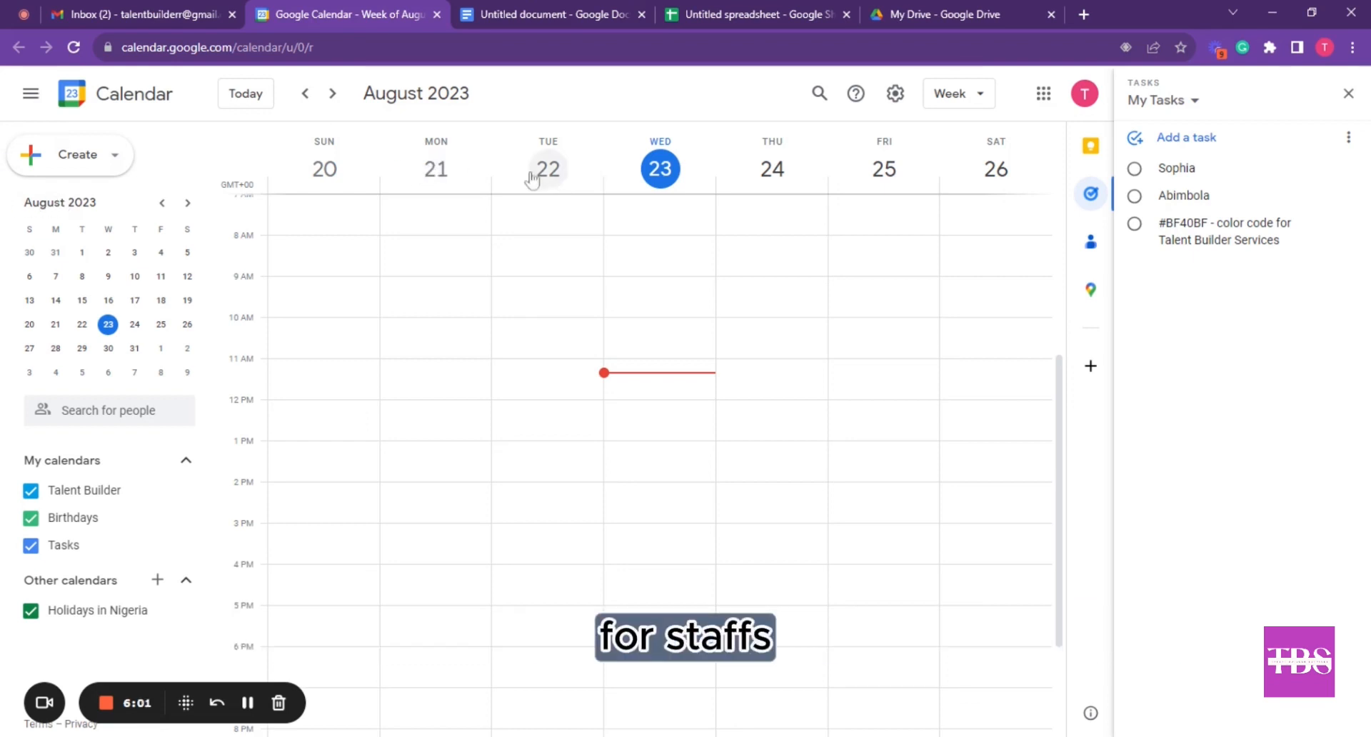
Create a new event titled 'day 3 training at TBS' on Wednesday, August 23
{"action": "left_click", "coordinate": [84, 156]}
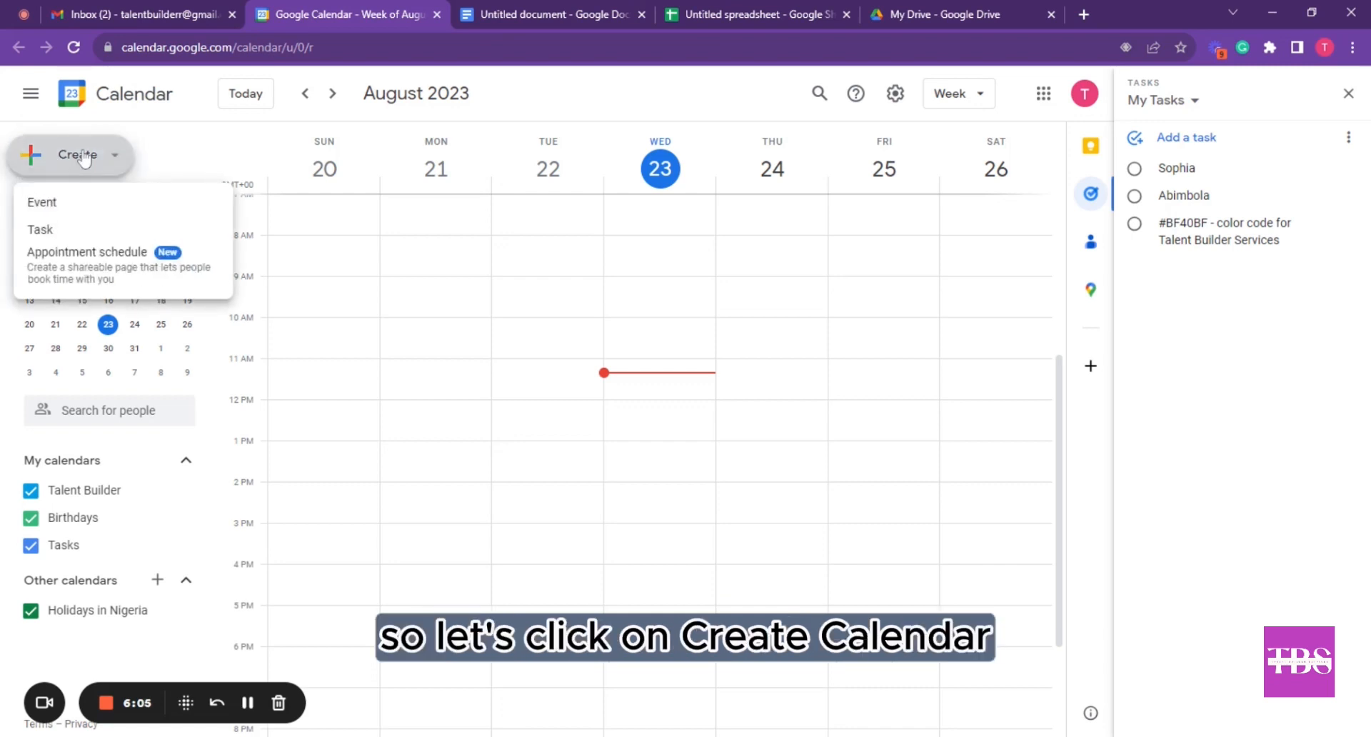
{"action": "left_click", "coordinate": [108, 207]}
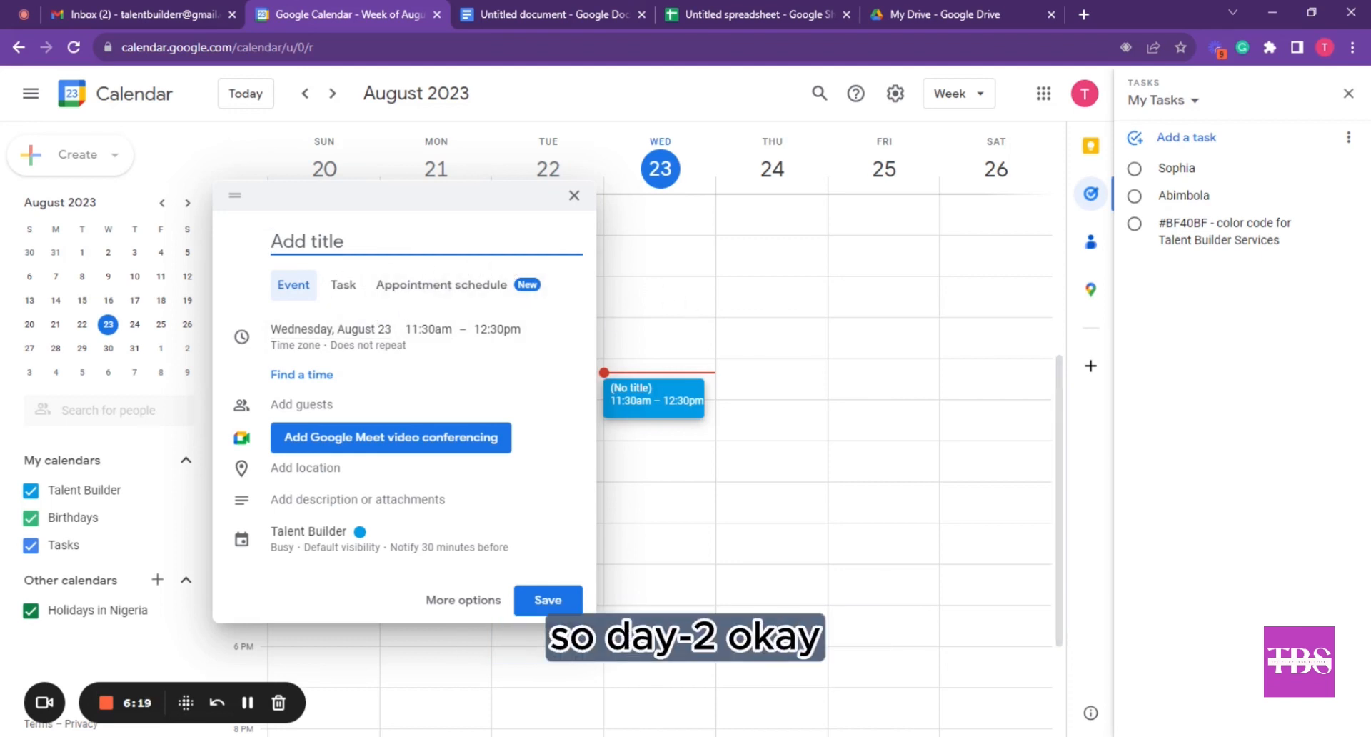
{"action": "type", "text": "day 3 tra"}
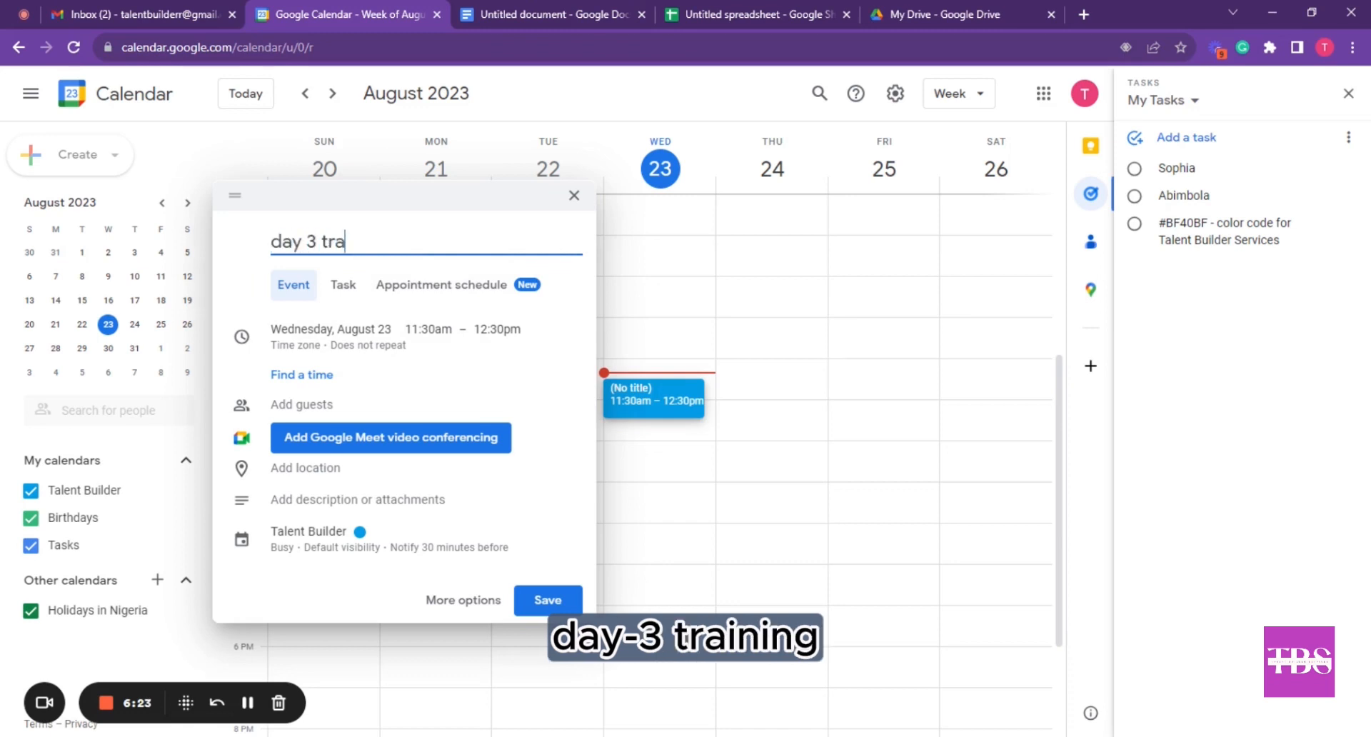
{"action": "type", "text": "ining"}
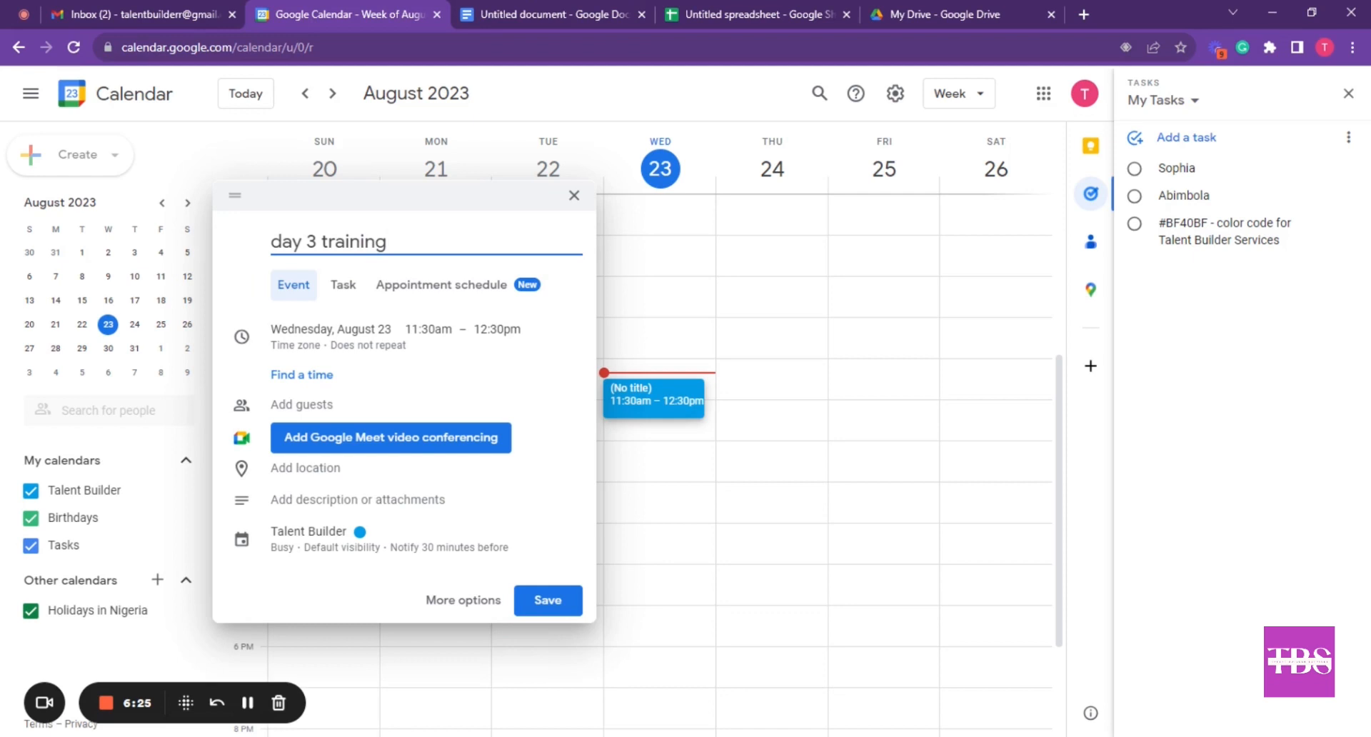
{"action": "type", "text": " at T"}
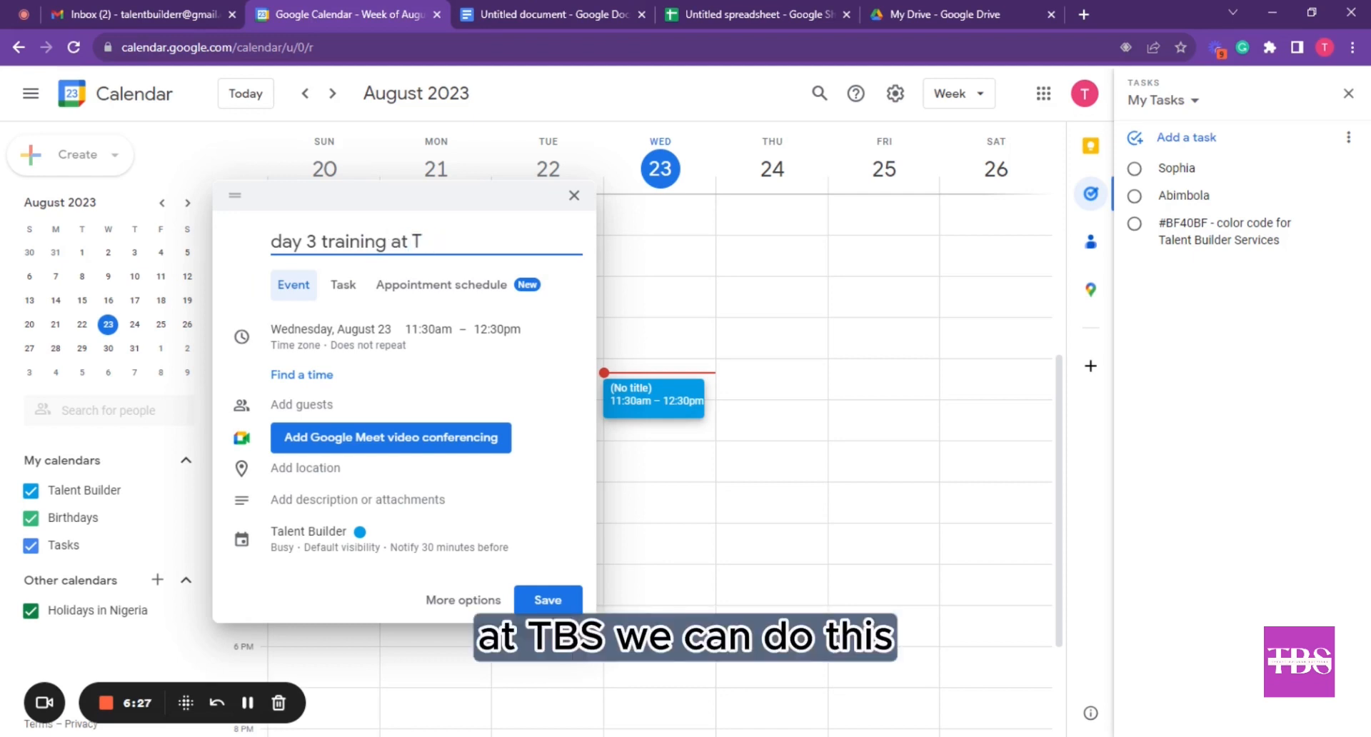
{"action": "type", "text": "BS"}
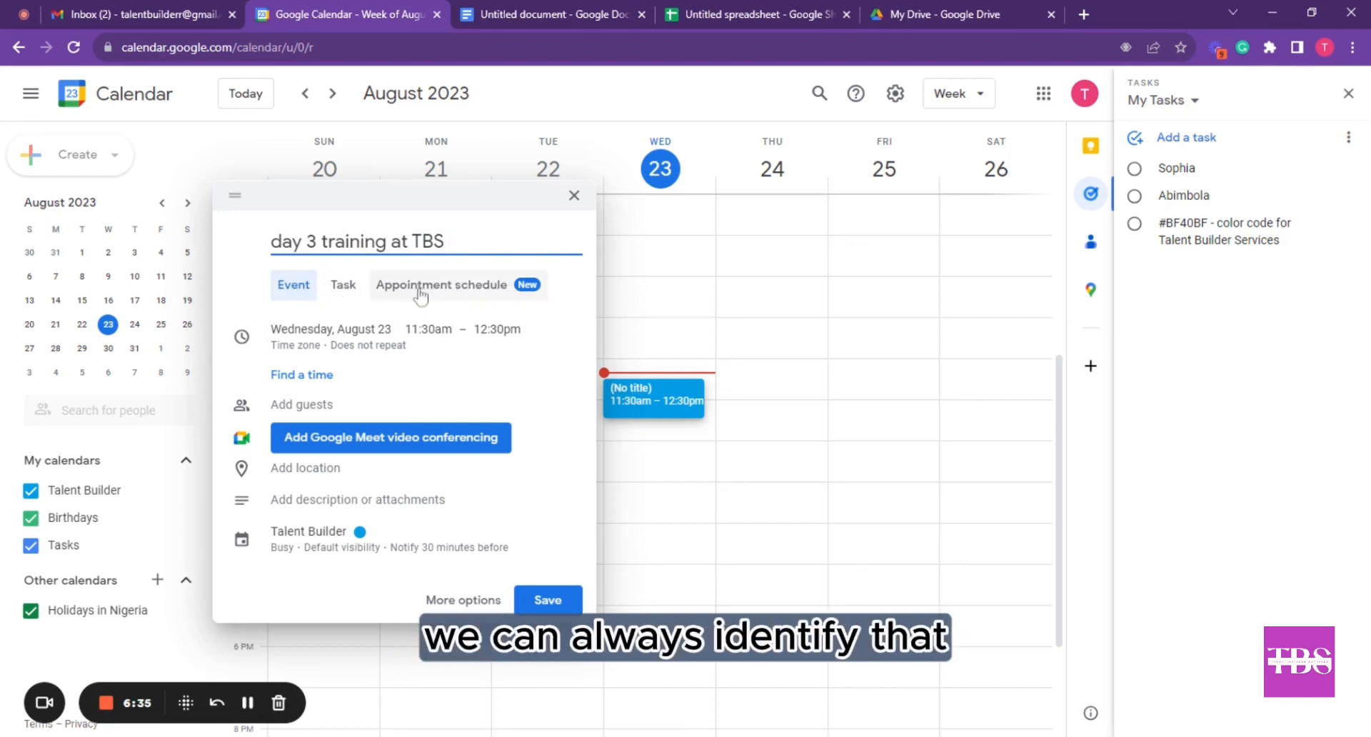
Begin entering the guest's e-mail address in the event's guest field
{"action": "left_click", "coordinate": [285, 409]}
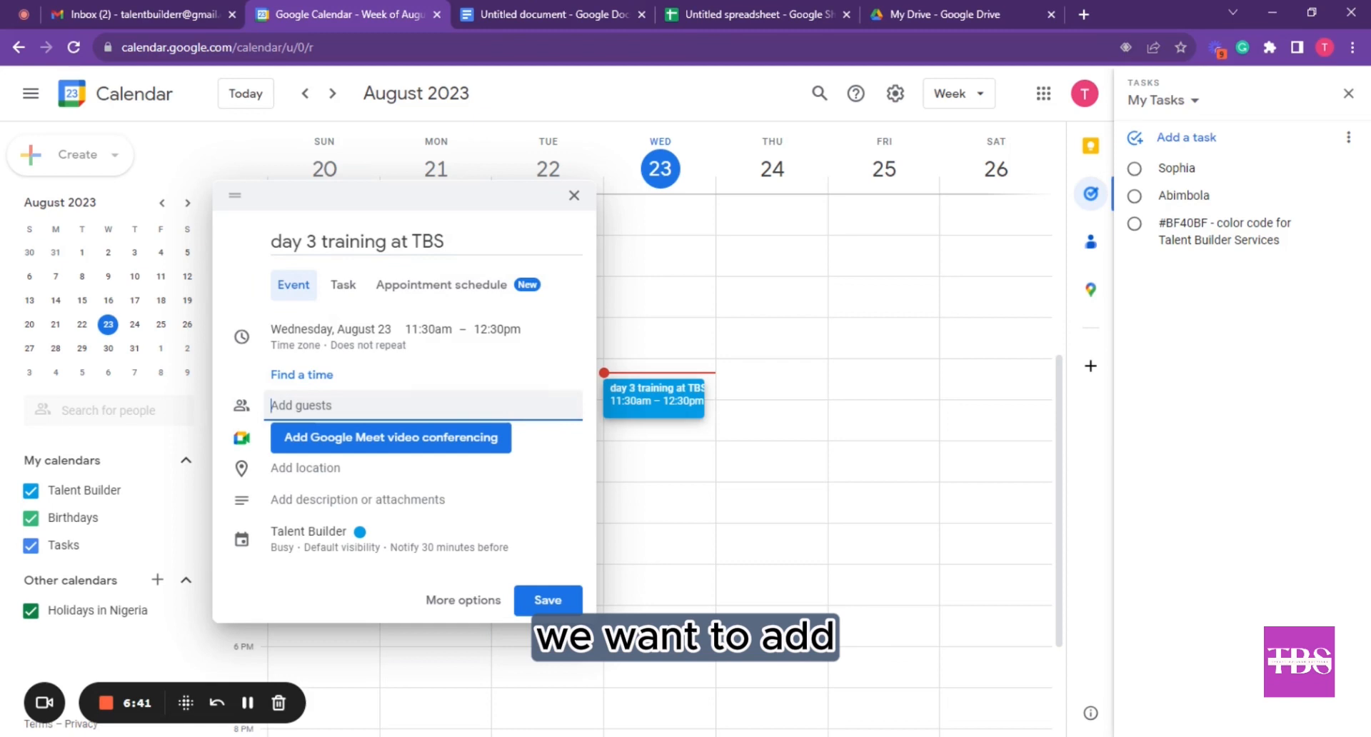
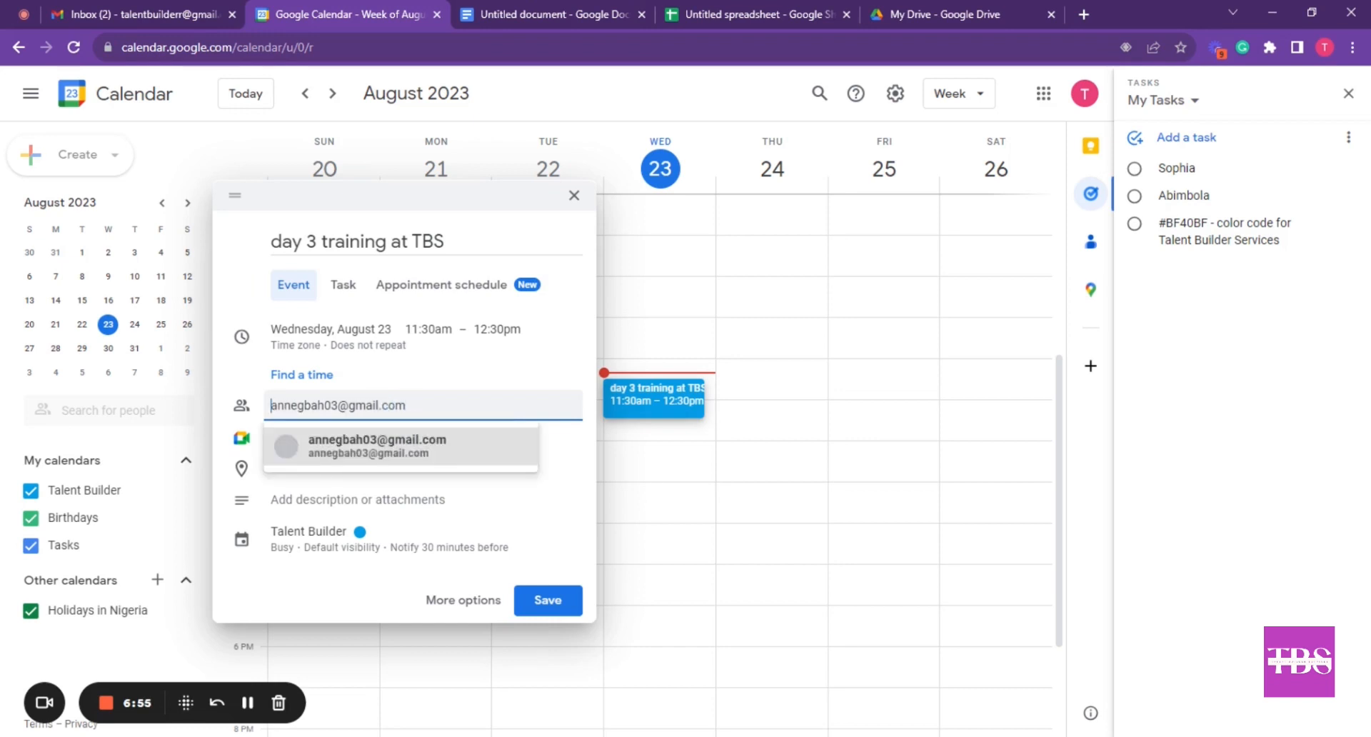
Add the suggested guest to the event and dismiss the Google Meet notice
{"action": "left_click", "coordinate": [353, 447]}
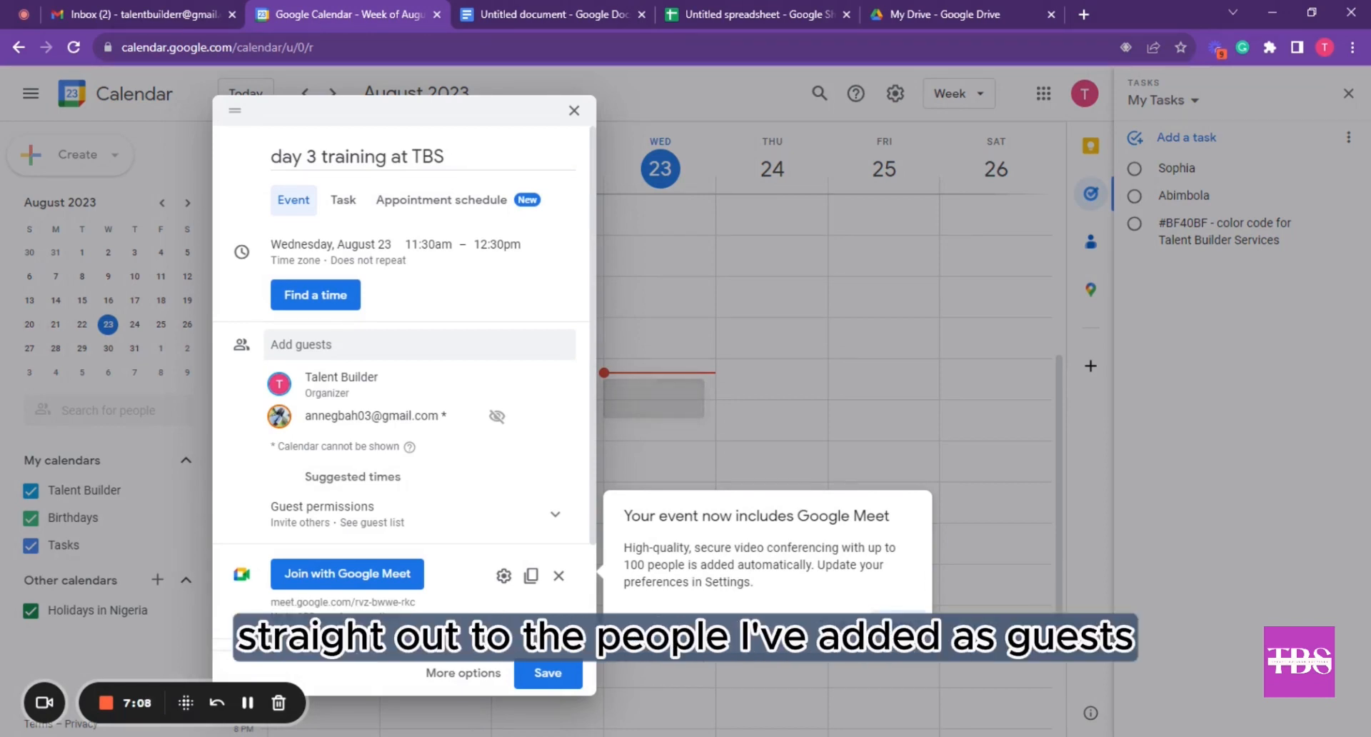
{"action": "left_click", "coordinate": [324, 349]}
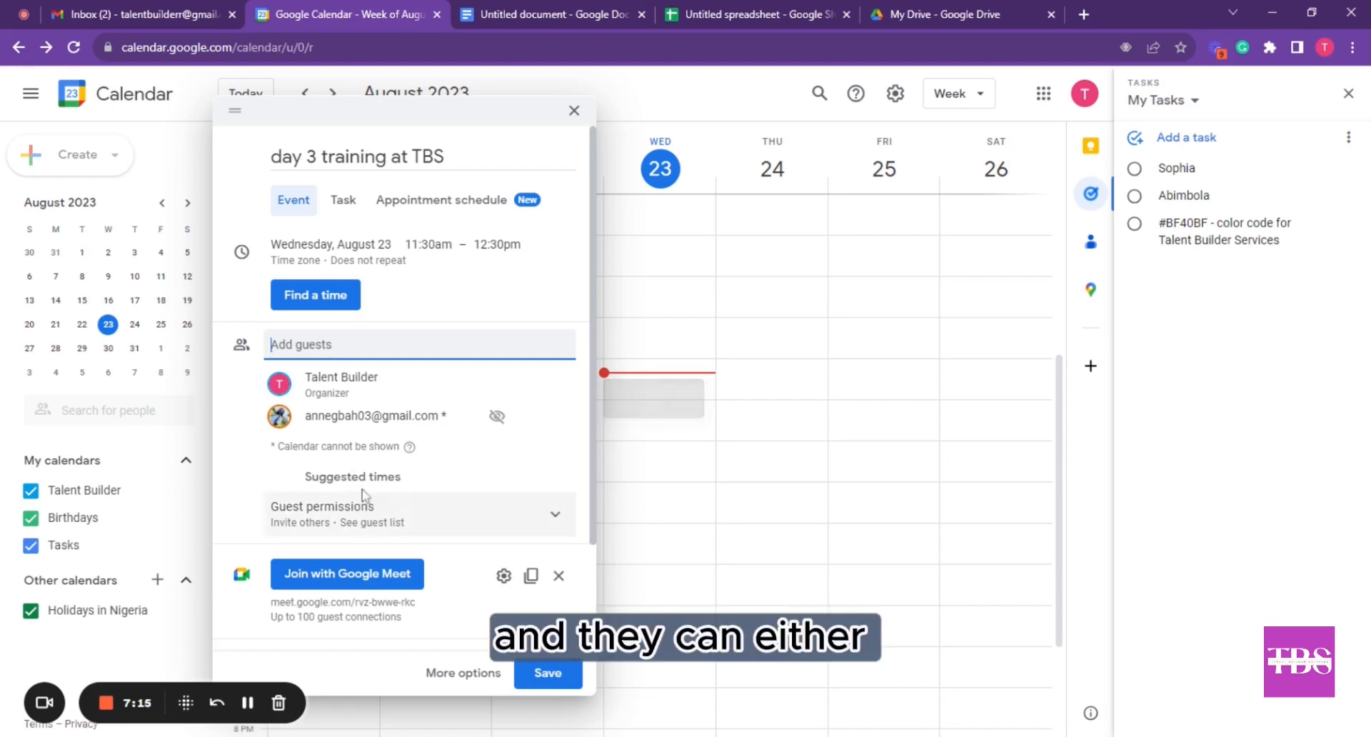
{"action": "scroll", "coordinate": [372, 466], "scroll_direction": "down", "scroll_amount": 1}
{"action": "scroll", "coordinate": [483, 457], "scroll_direction": "down", "scroll_amount": 1}
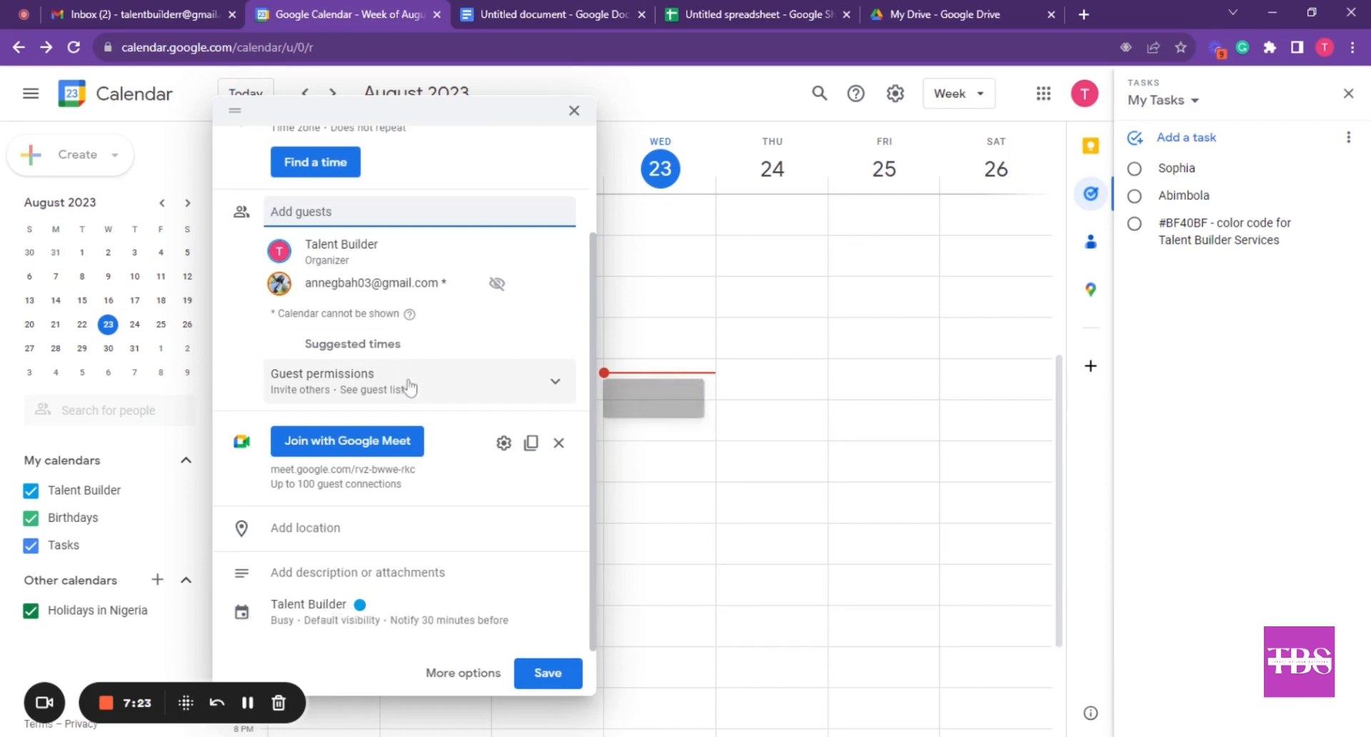
Expand Guest permissions to show the invite-others and see-guest-list options
{"action": "left_click", "coordinate": [552, 383]}
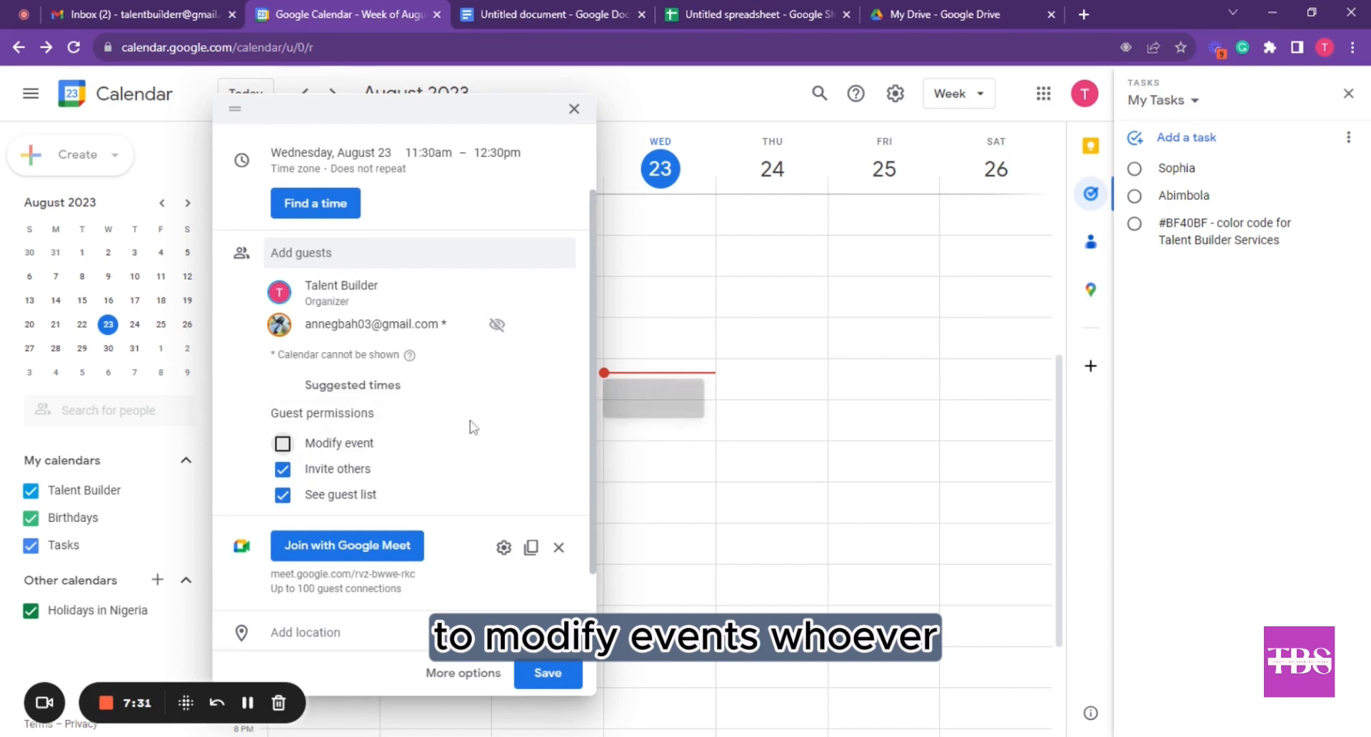
{"action": "scroll", "coordinate": [457, 439], "scroll_direction": "down", "scroll_amount": 1}
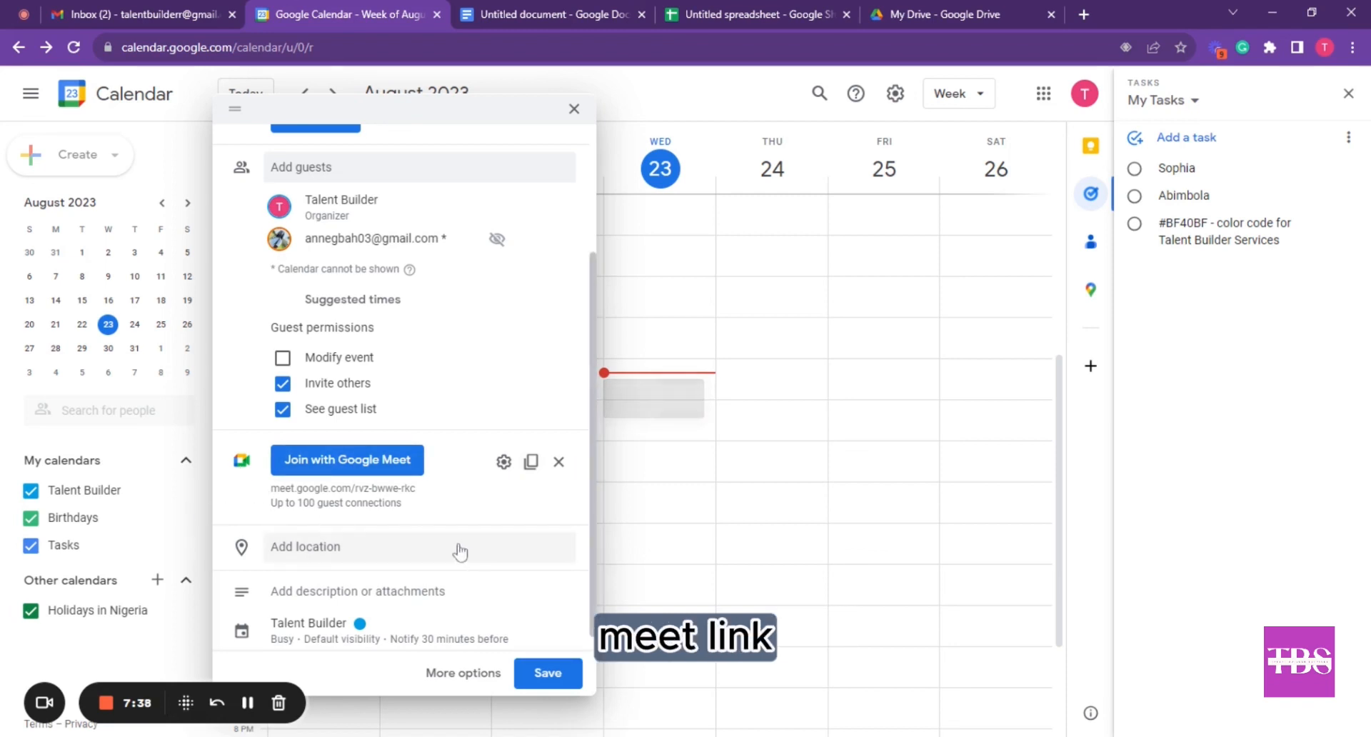
{"action": "scroll", "coordinate": [460, 551], "scroll_direction": "down", "scroll_amount": 1}
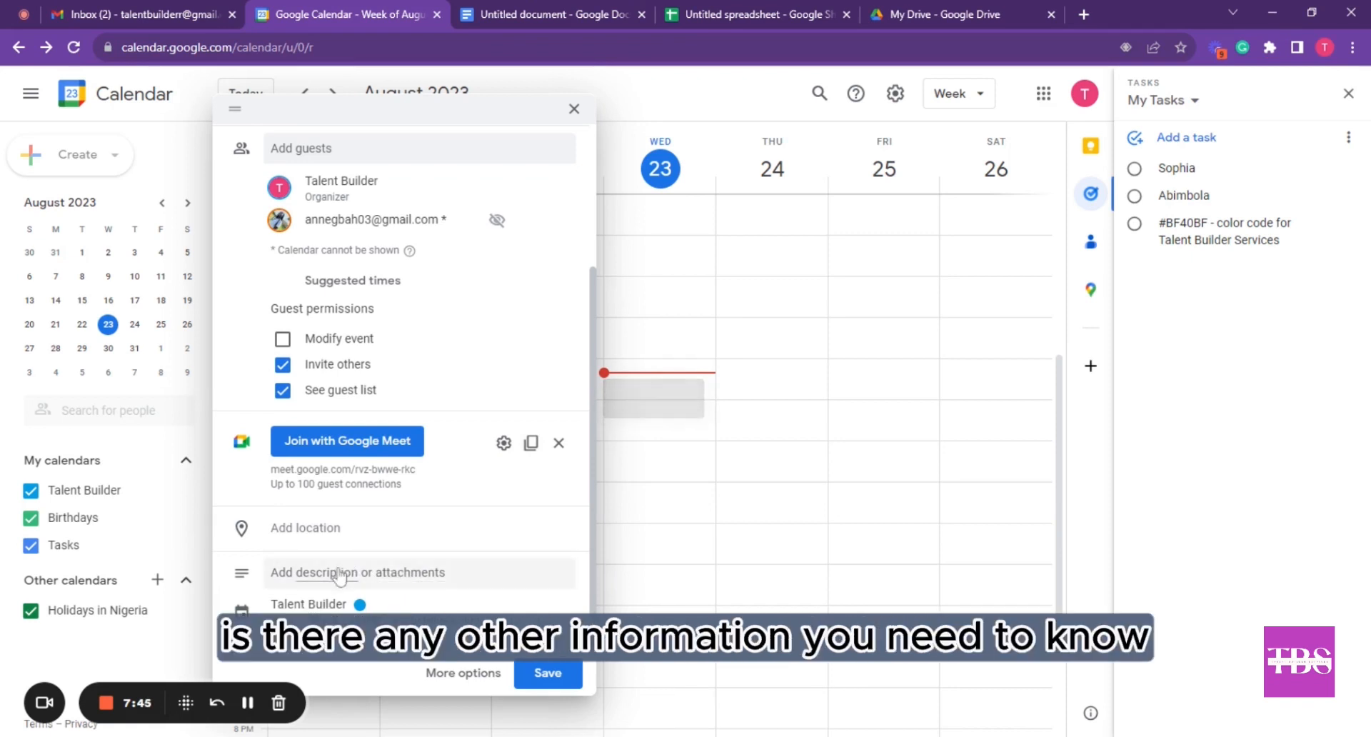
Colour the event Blueberry, leave the reminder at 30 minutes, and save it
{"action": "left_click", "coordinate": [365, 612]}
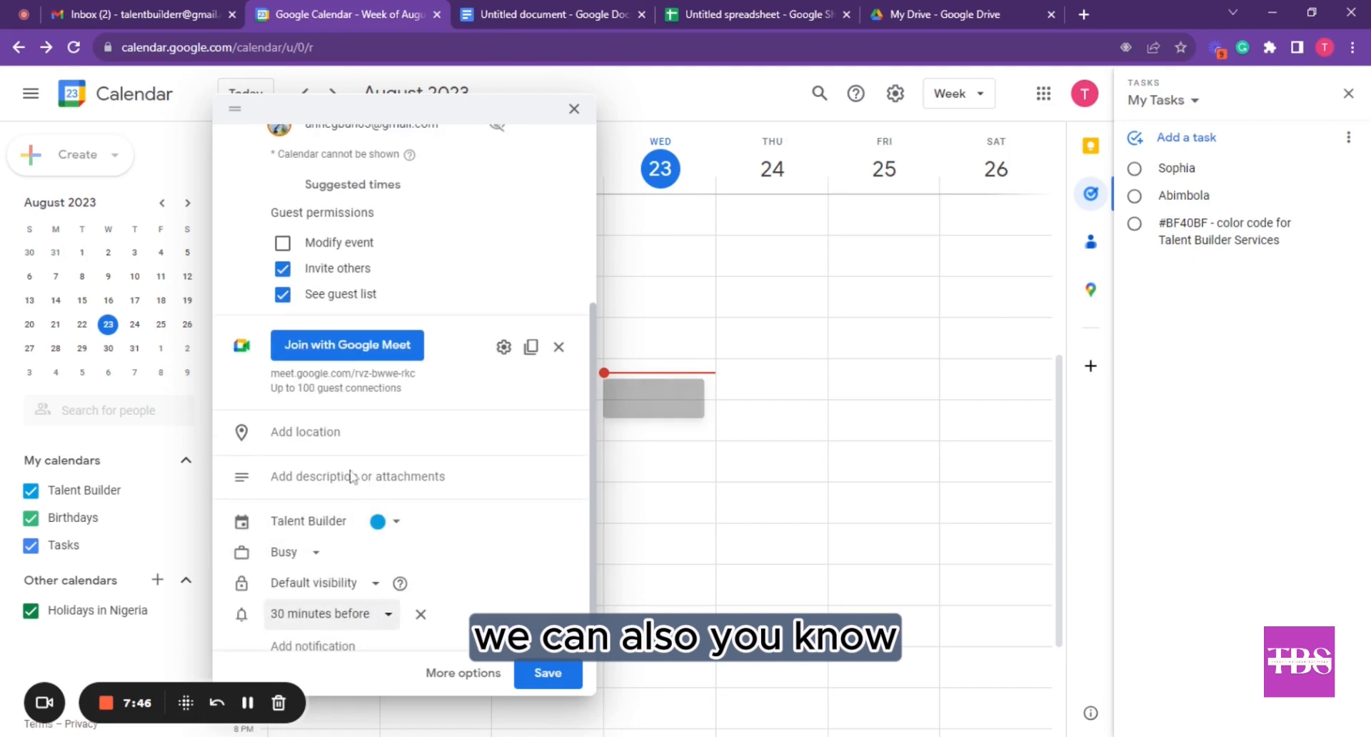
{"action": "left_click", "coordinate": [392, 532]}
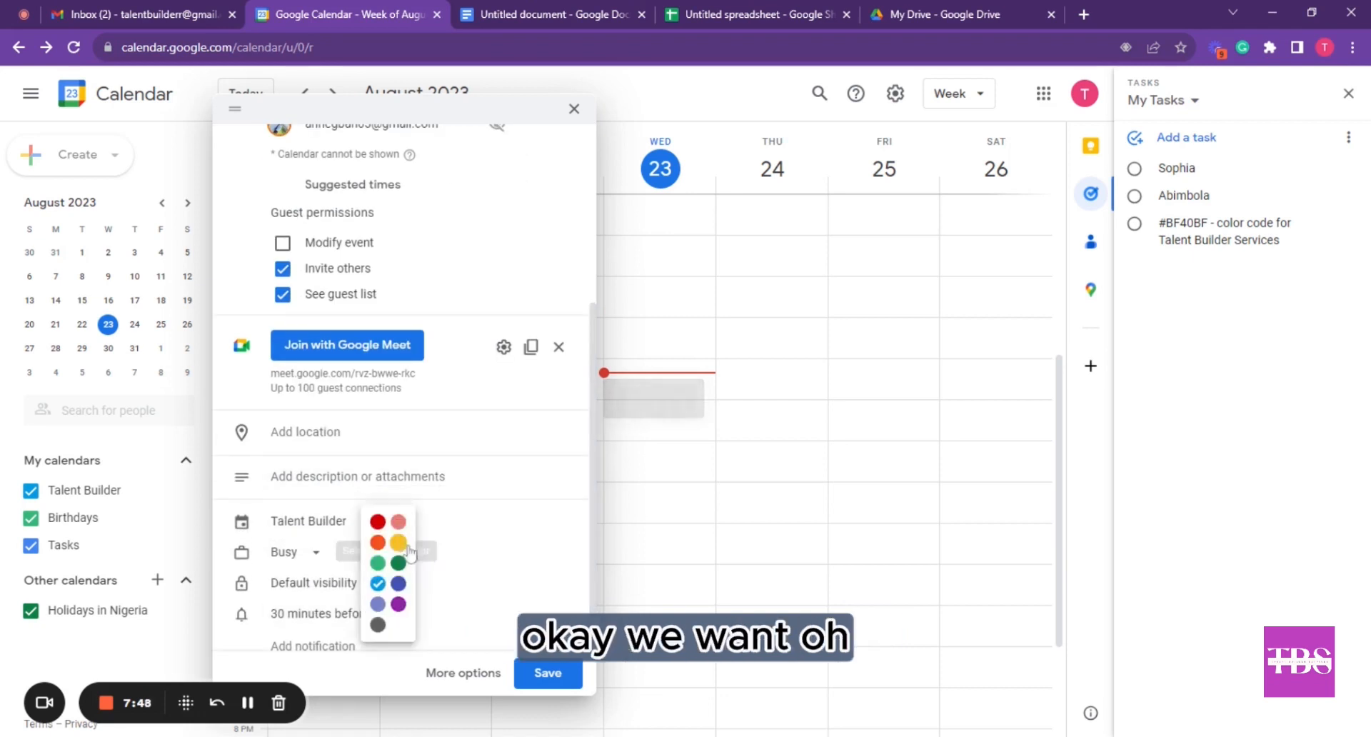
{"action": "left_click", "coordinate": [398, 586]}
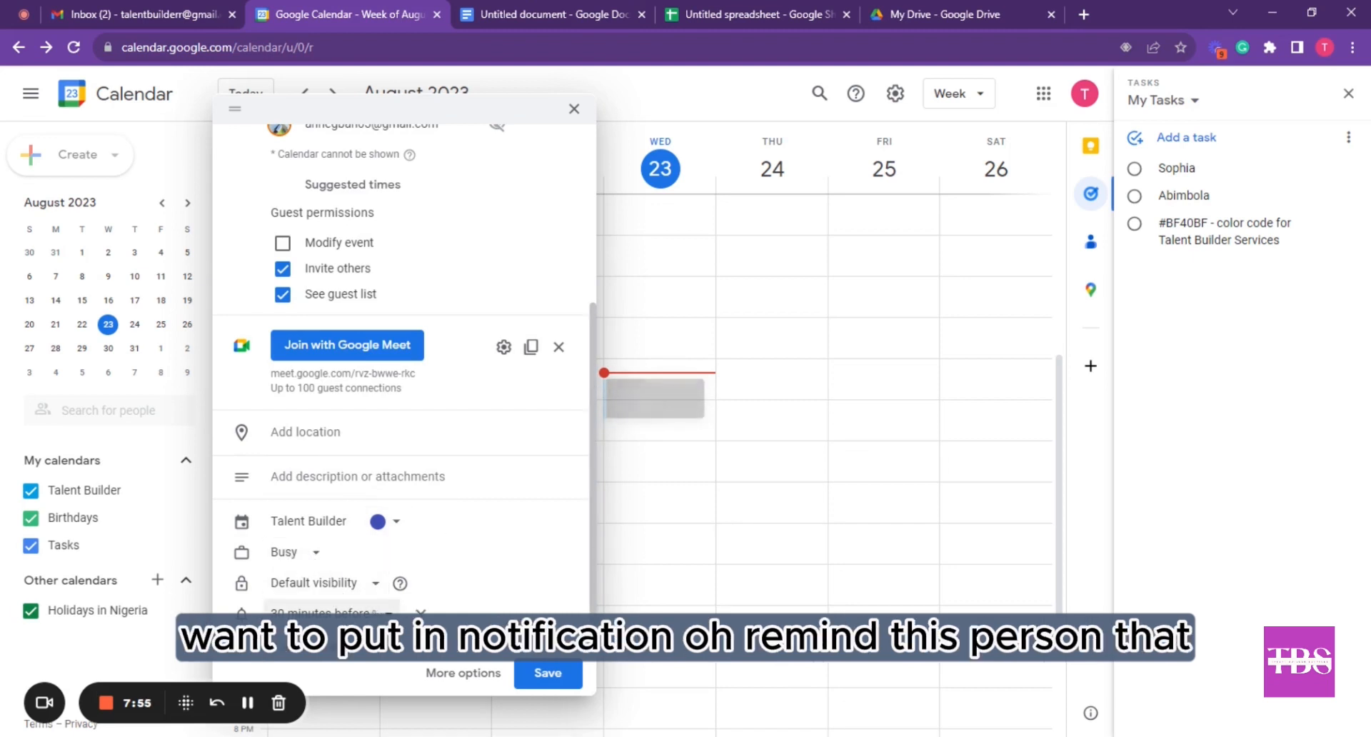
{"action": "left_click", "coordinate": [325, 612]}
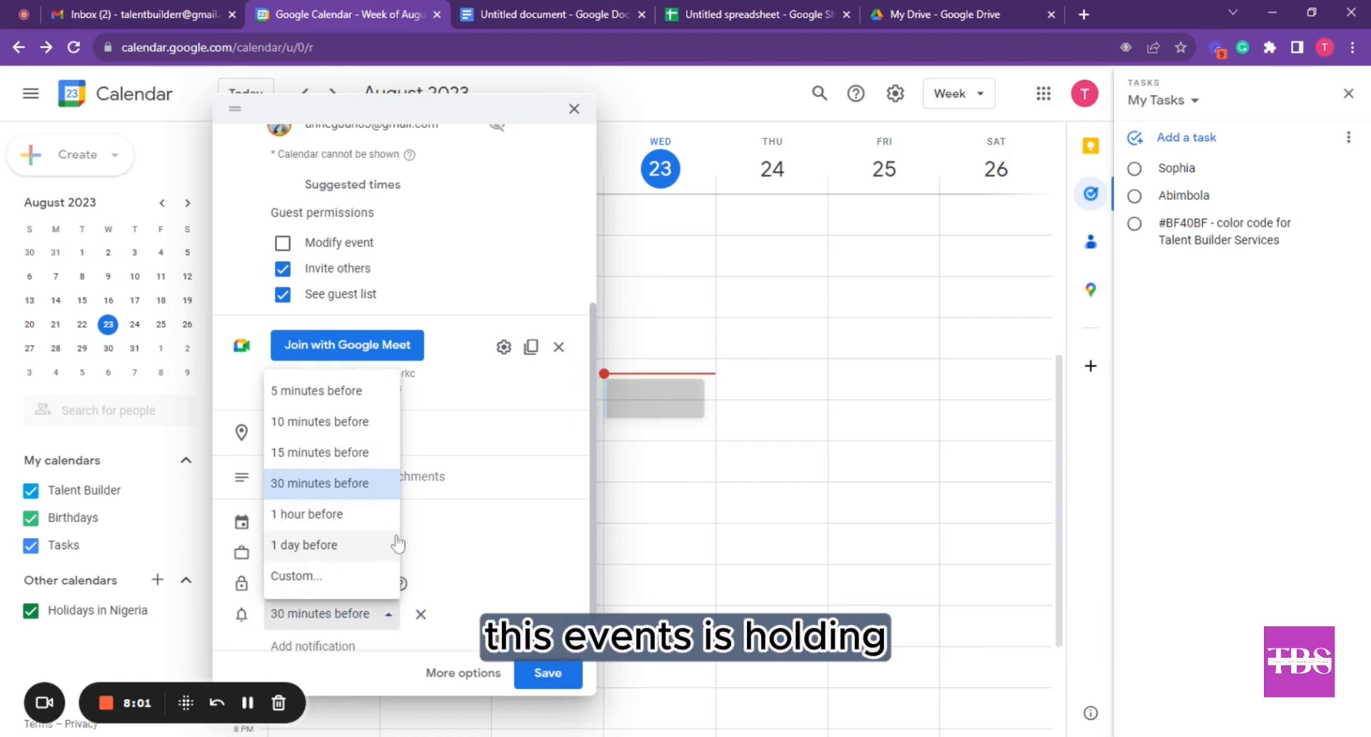
{"action": "left_click", "coordinate": [550, 673]}
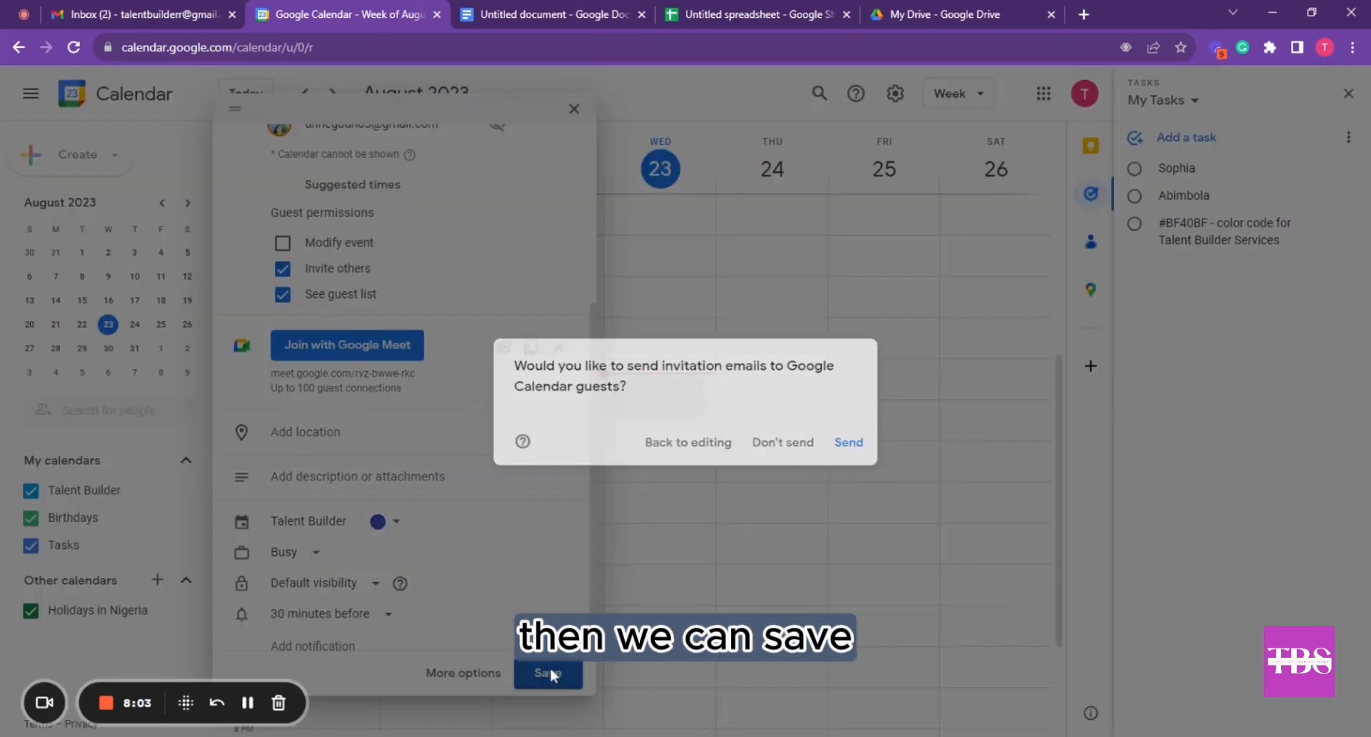
Send the invitations, then move the event to Friday, August 25, 12:30–1:30pm and send the update
{"action": "left_click", "coordinate": [848, 442]}
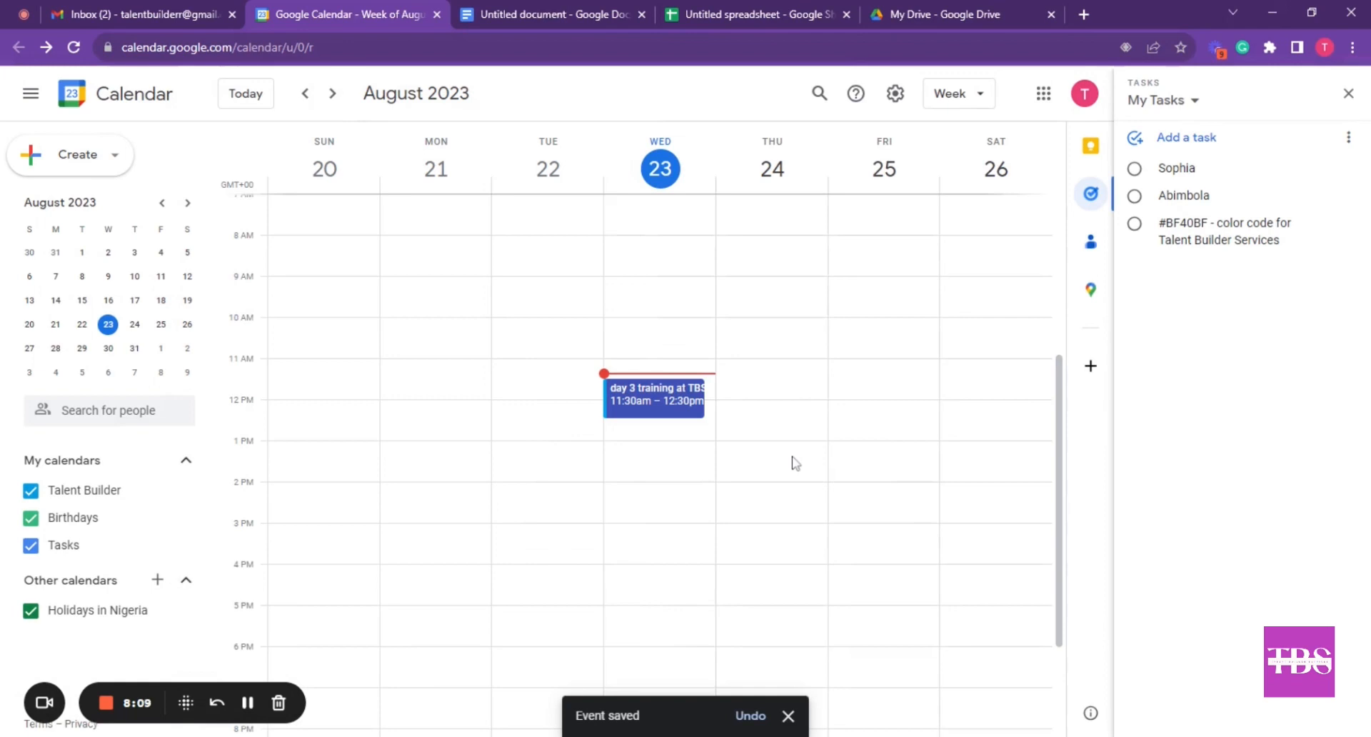
{"action": "left_click_drag", "start_coordinate": [646, 400], "coordinate": [866, 451]}
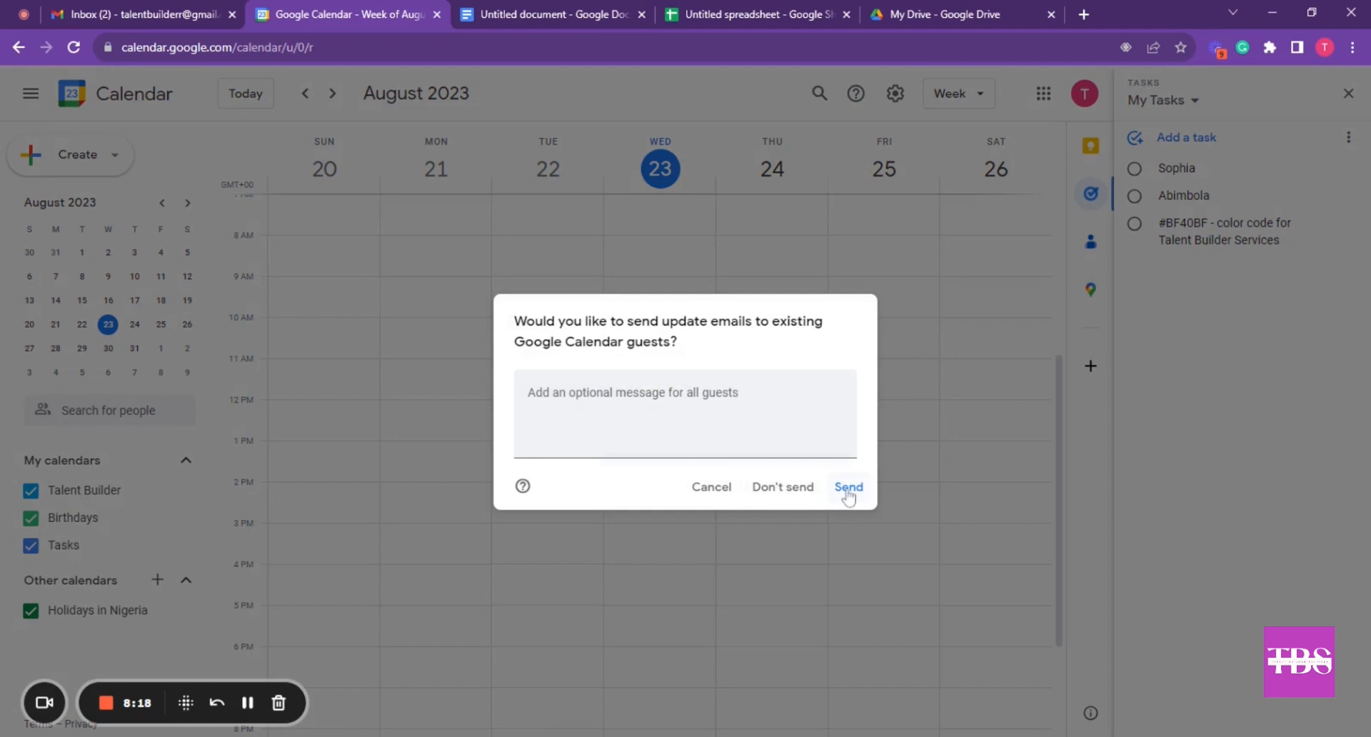
{"action": "left_click", "coordinate": [848, 487]}
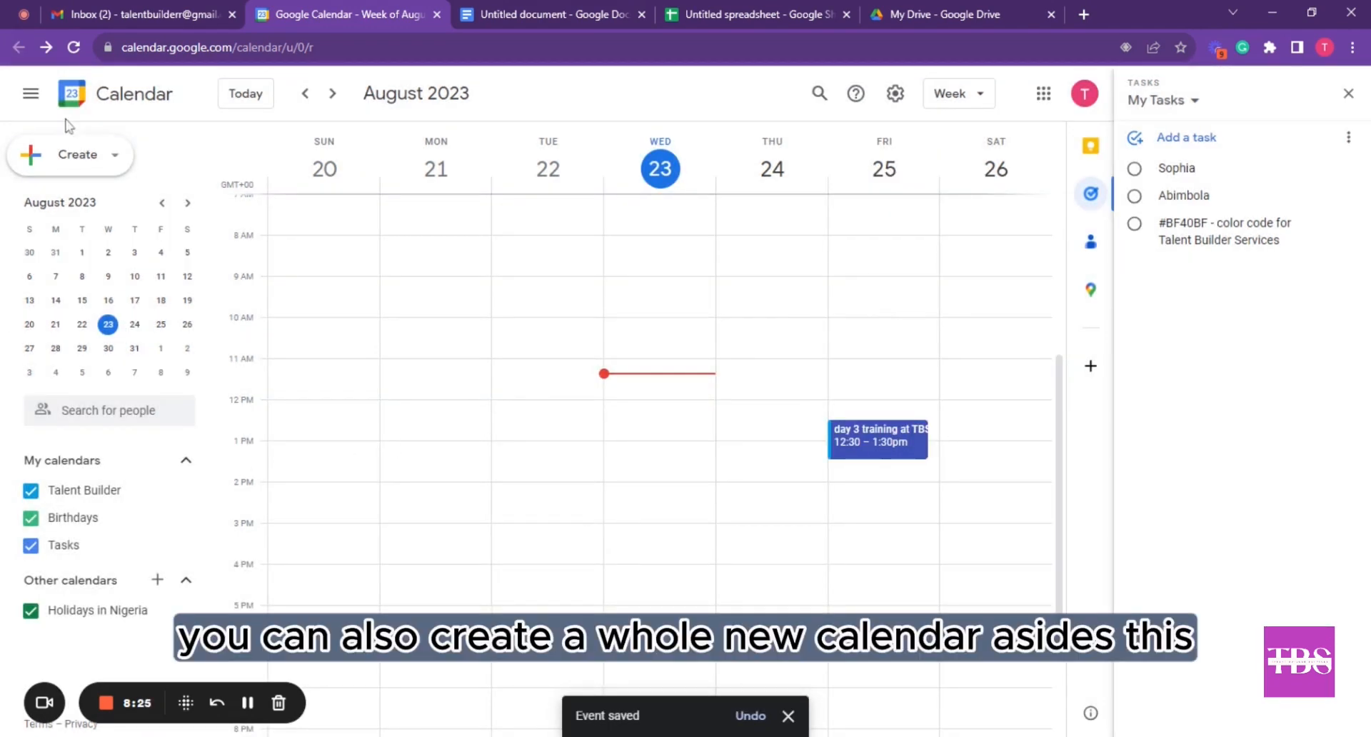
{"action": "left_click", "coordinate": [31, 94]}
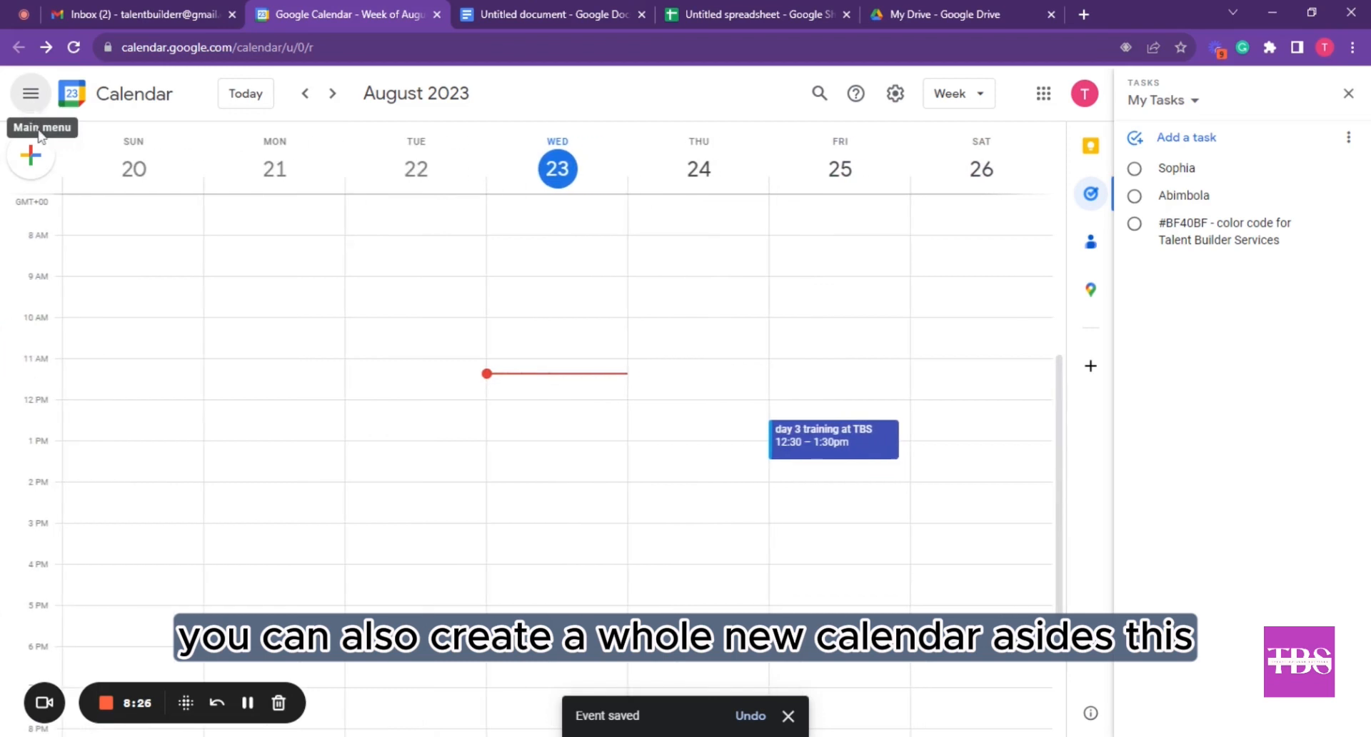
{"action": "left_click", "coordinate": [31, 94]}
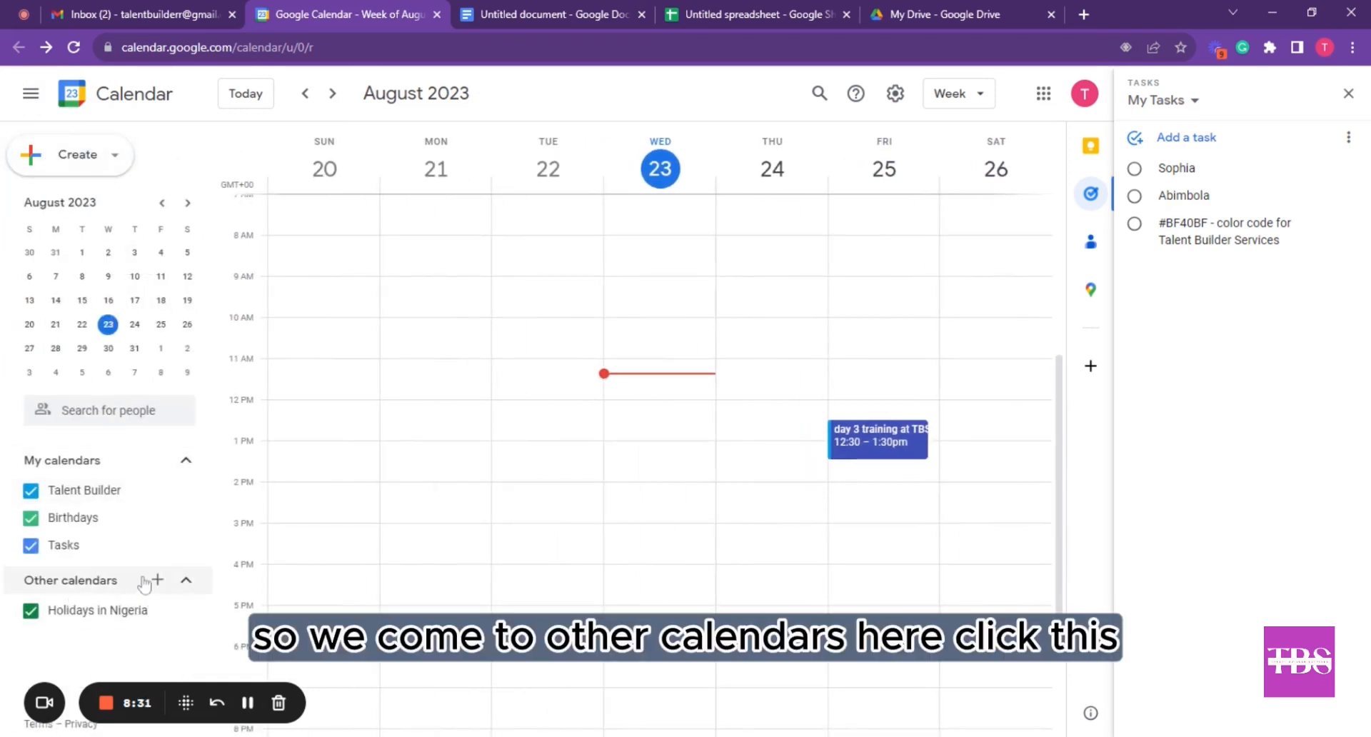
Create a new calendar 'Virtual Assistants in Lagos' with time zone (GMT-10:00) Cook Islands Standard Time
{"action": "left_click", "coordinate": [157, 580]}
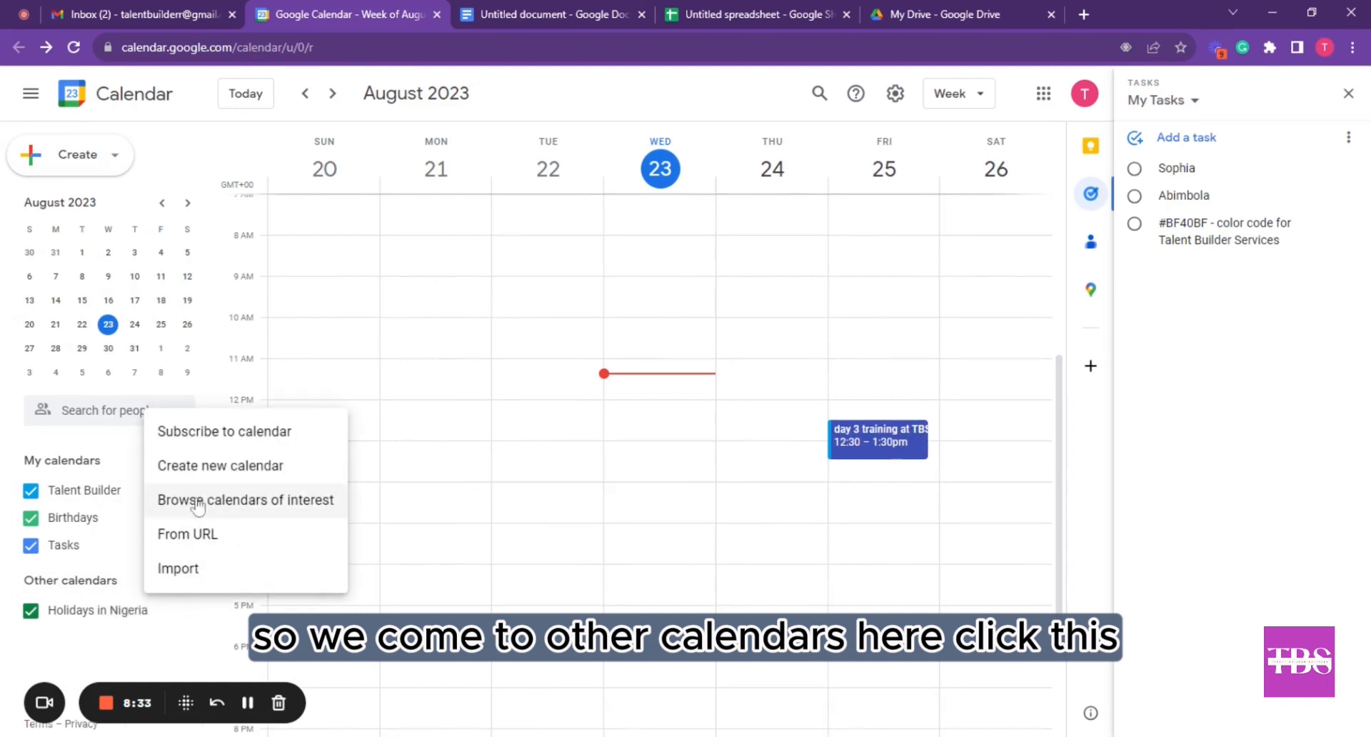
{"action": "left_click", "coordinate": [248, 473]}
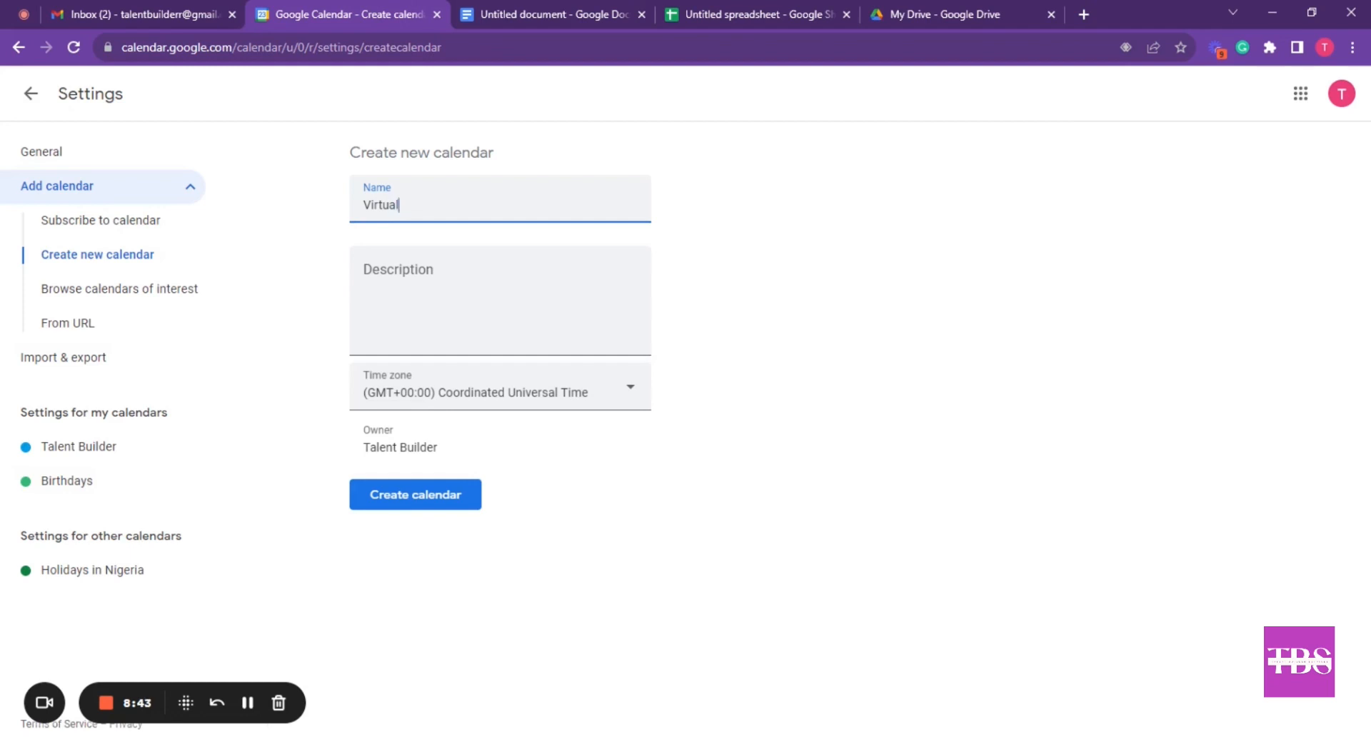
{"action": "type", "text": "Virtual Assistan"}
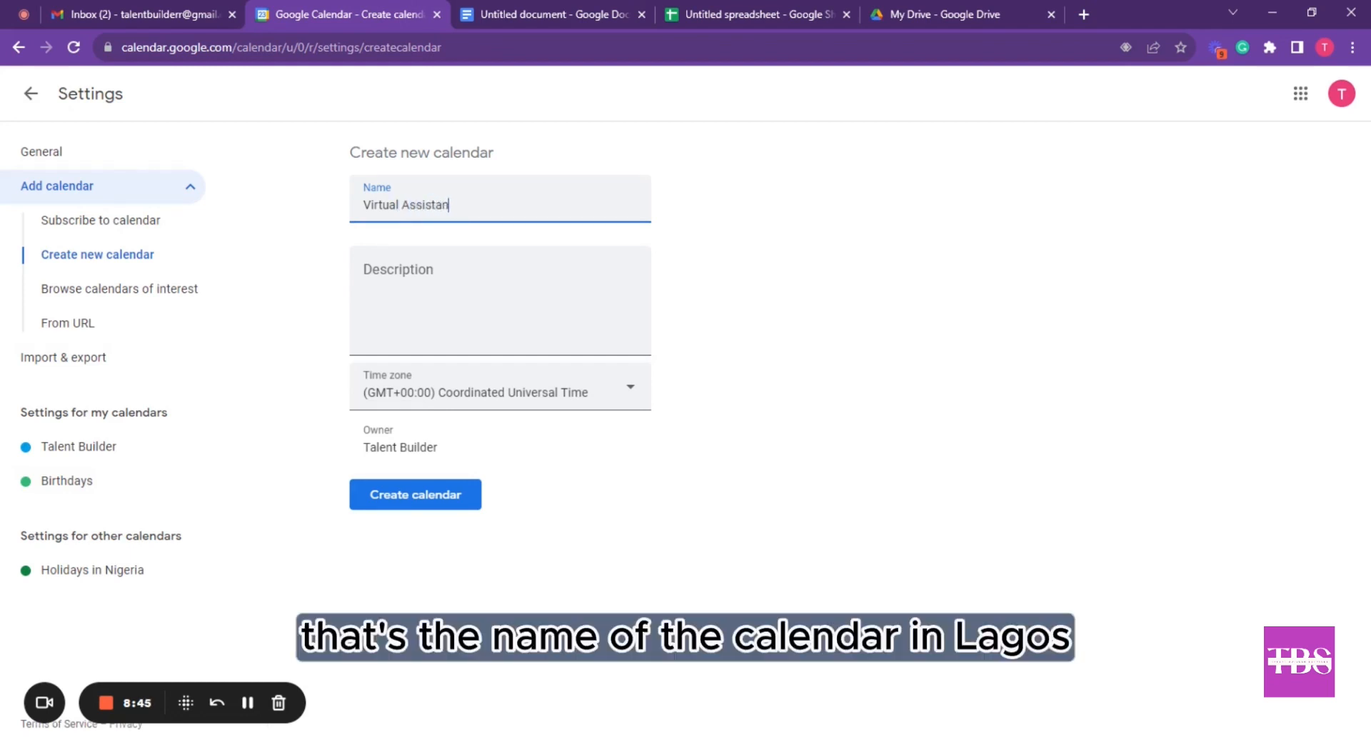
{"action": "type", "text": "ts in Lagos"}
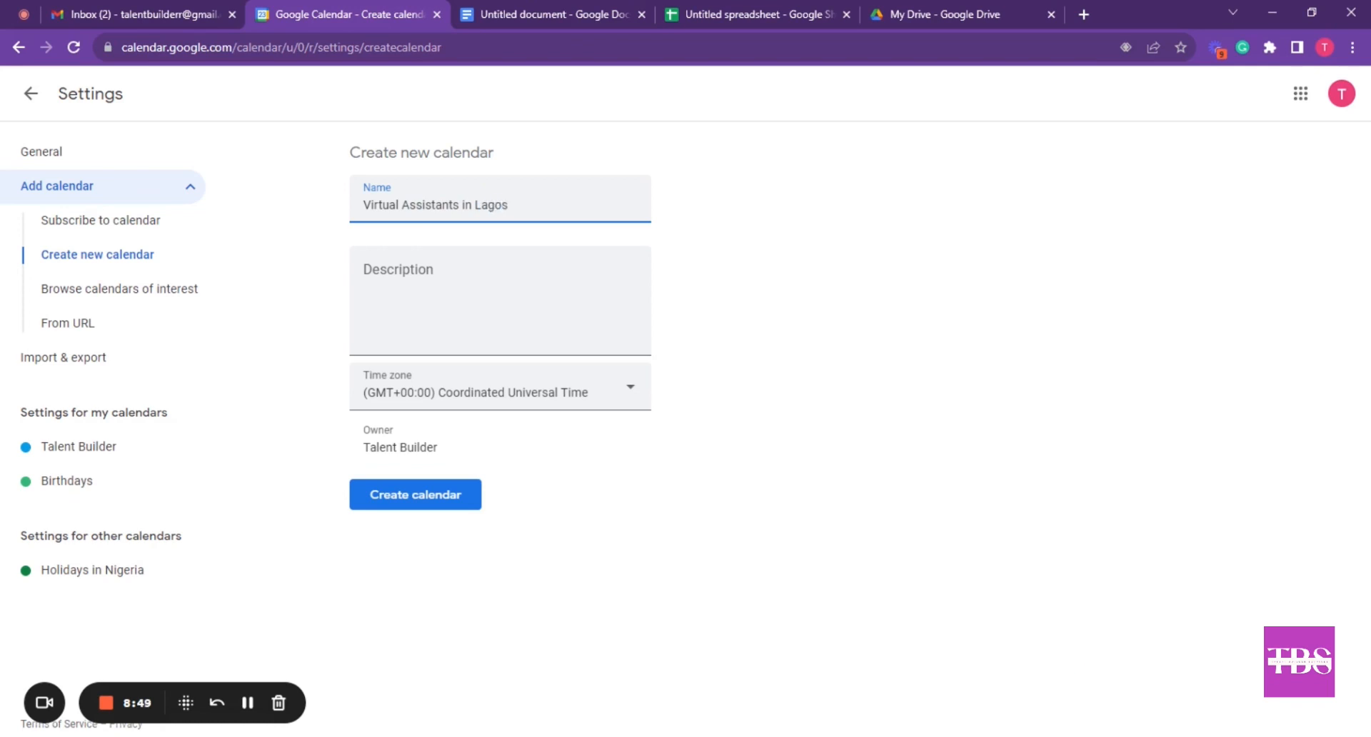
{"action": "left_click", "coordinate": [460, 260]}
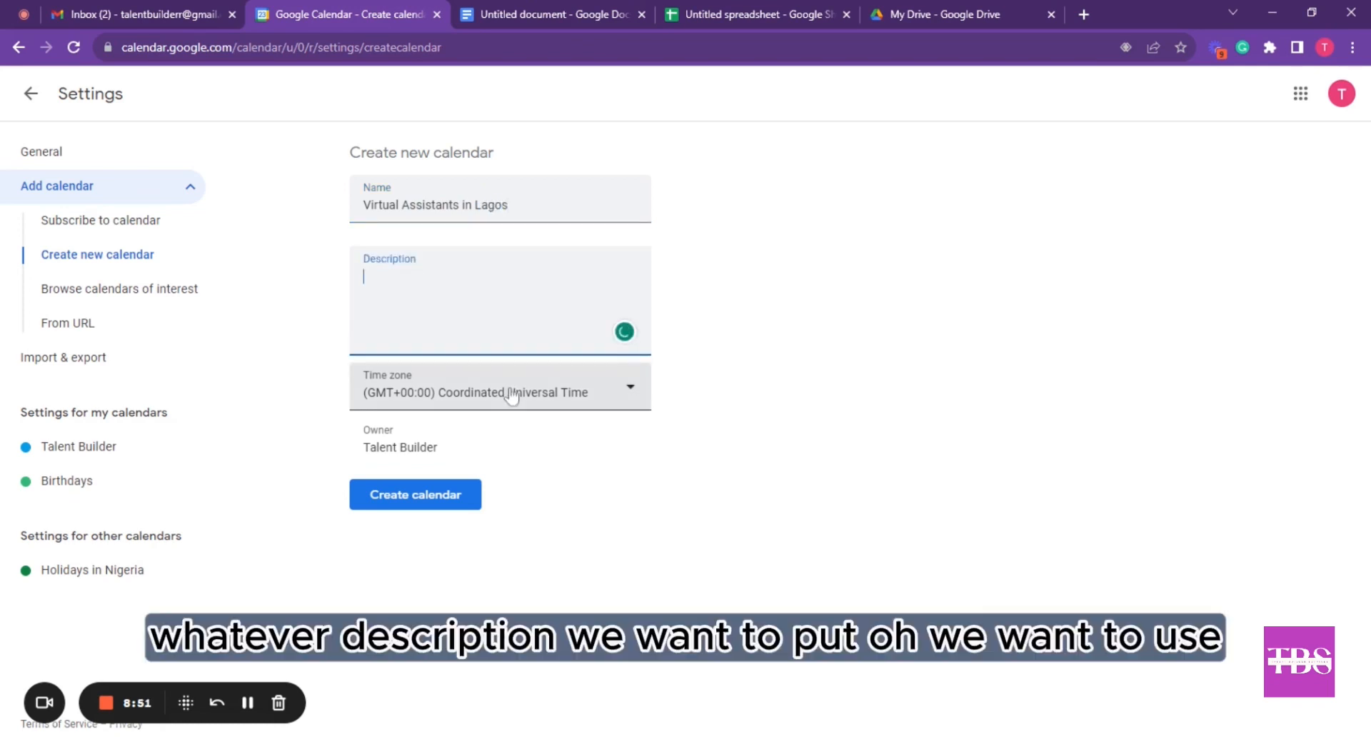
{"action": "left_click", "coordinate": [628, 391]}
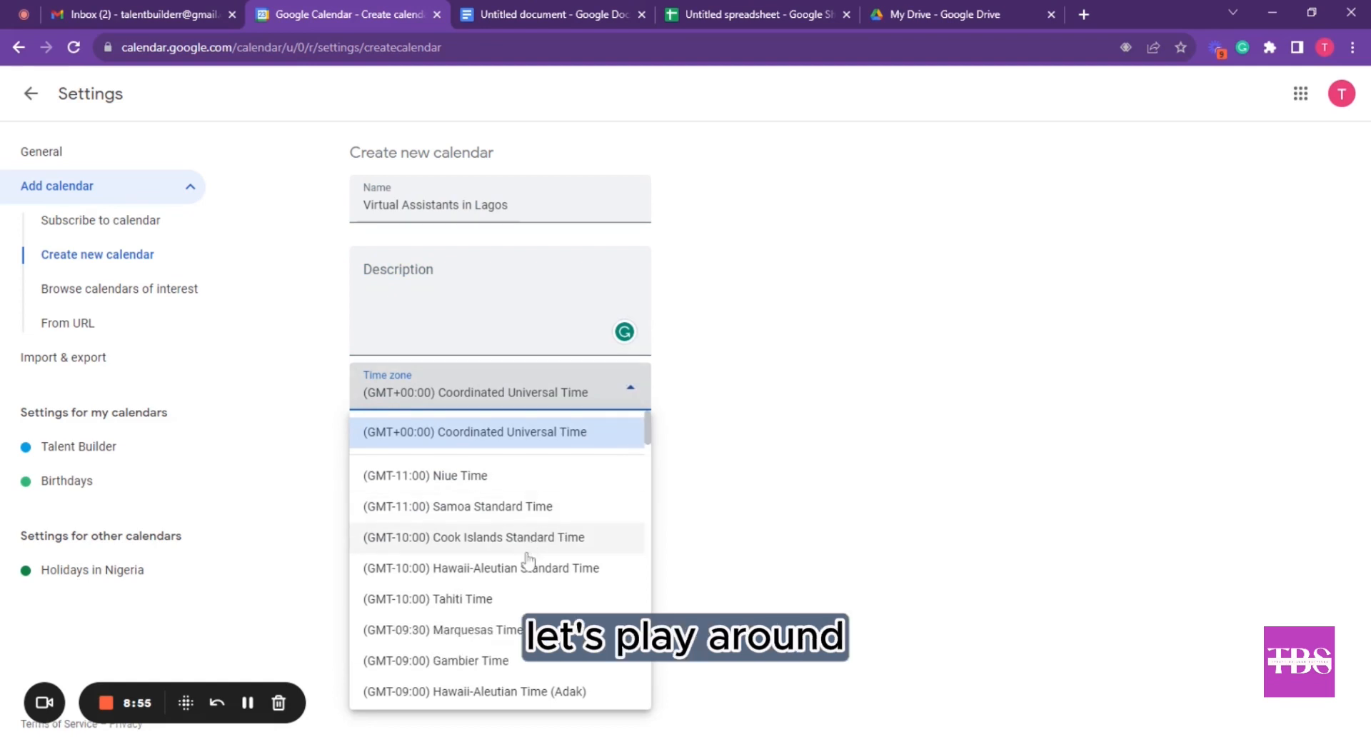
{"action": "scroll", "coordinate": [529, 561], "scroll_direction": "down", "scroll_amount": 1}
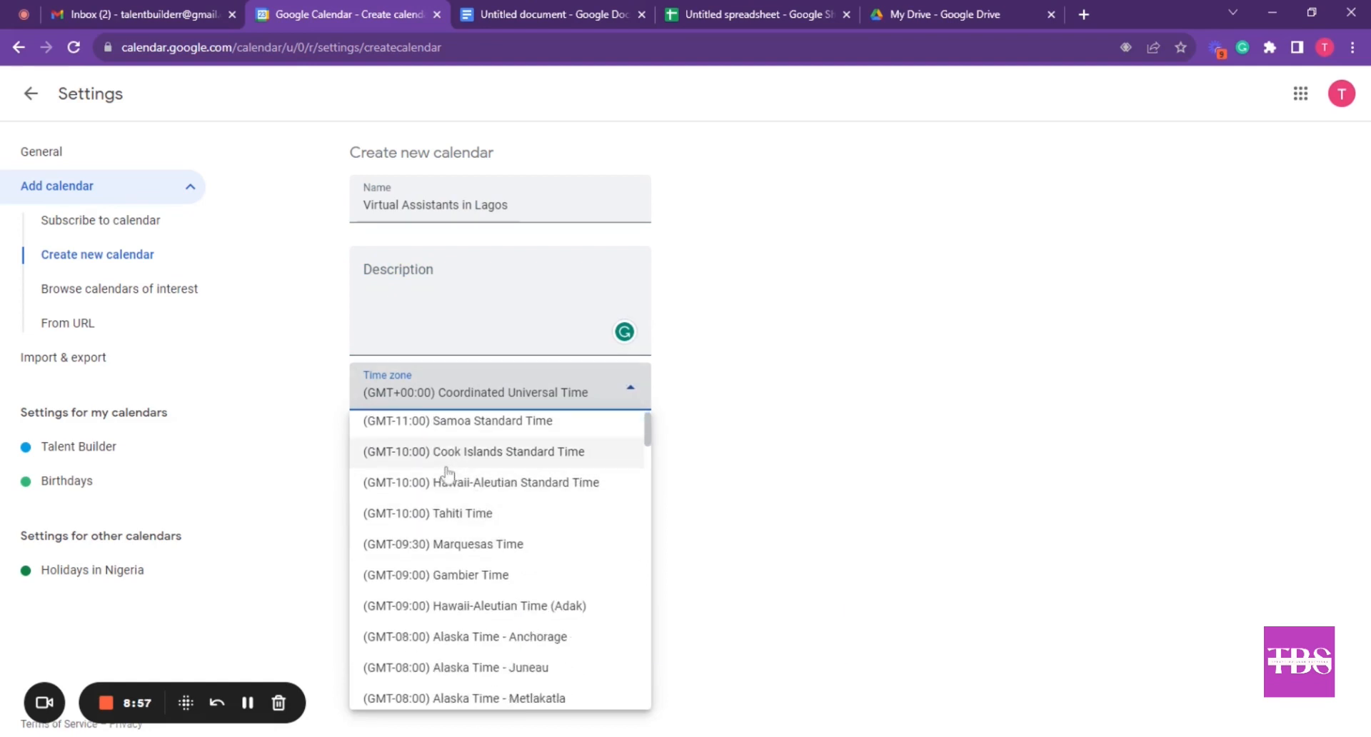
{"action": "left_click", "coordinate": [465, 457]}
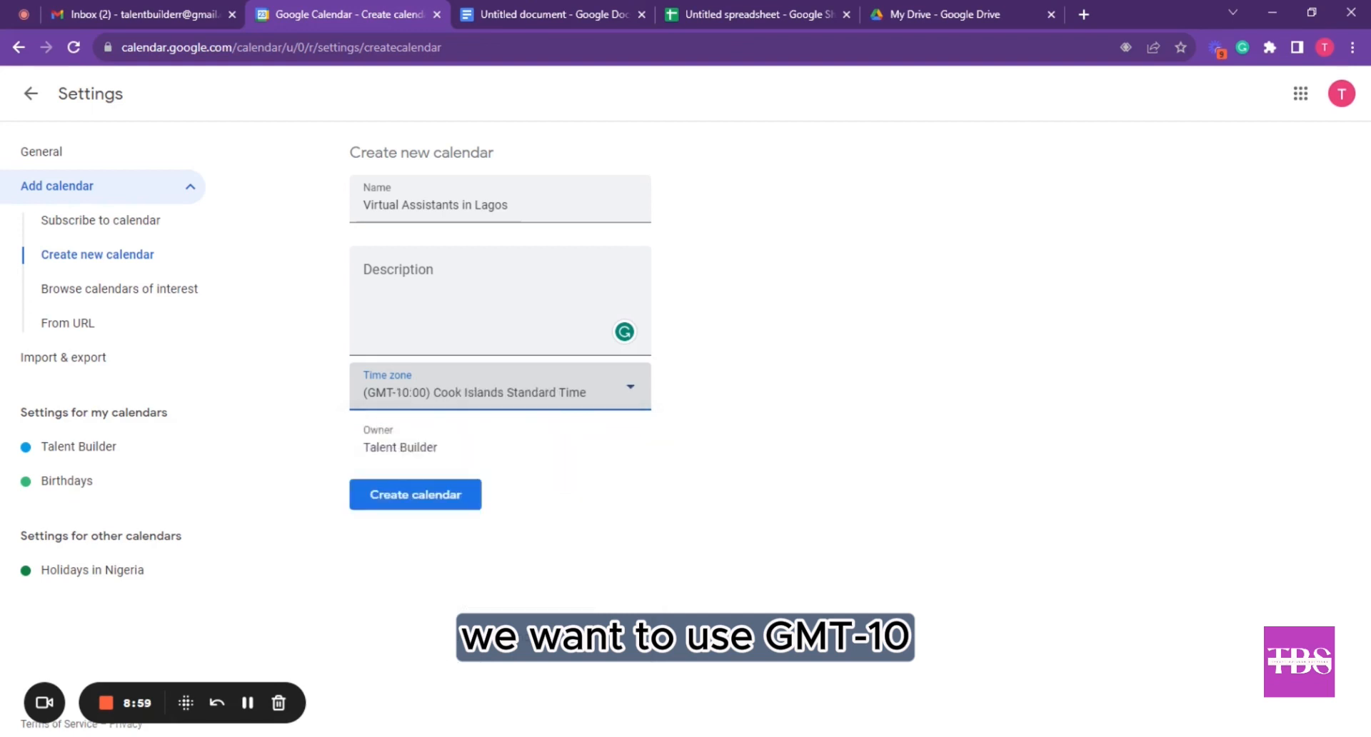
{"action": "left_click", "coordinate": [444, 496]}
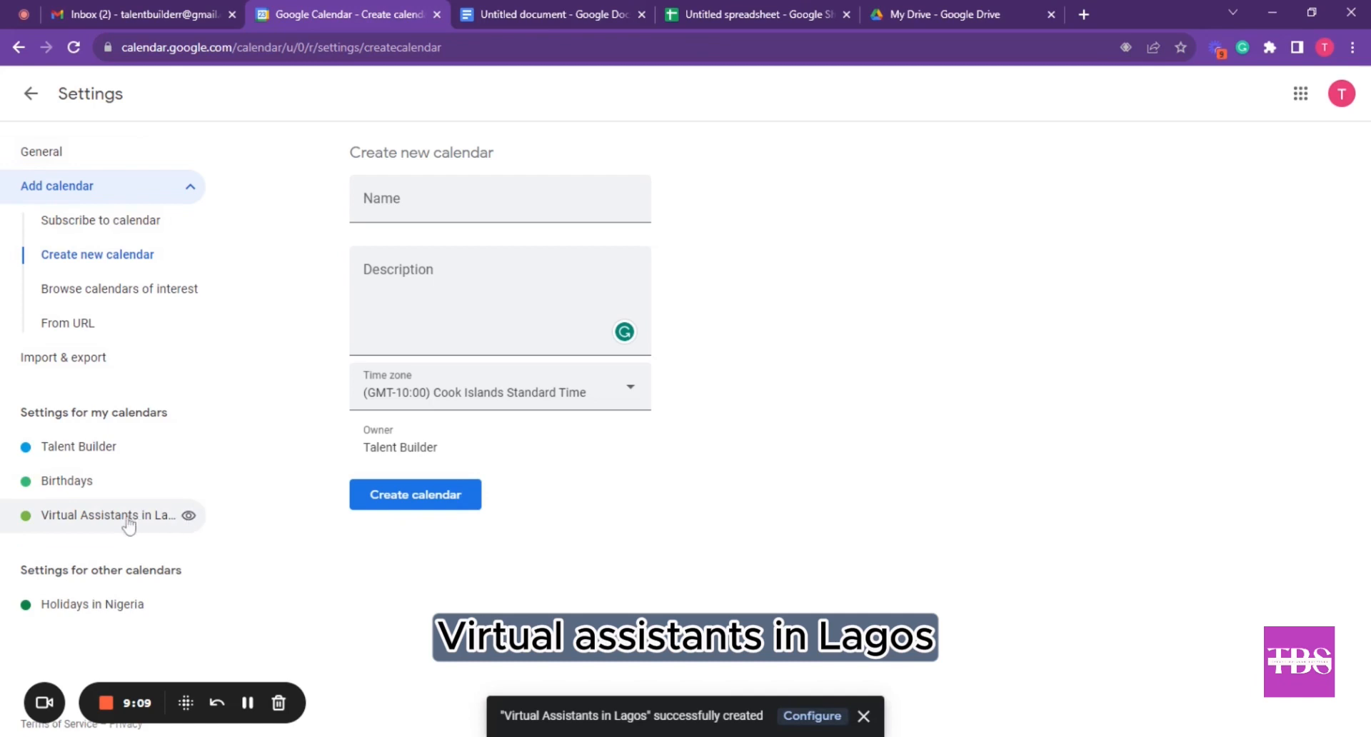
Open the Virtual Assistants in Lagos settings and review auto-accept invitations, leaving it unchanged
{"action": "left_click", "coordinate": [127, 517]}
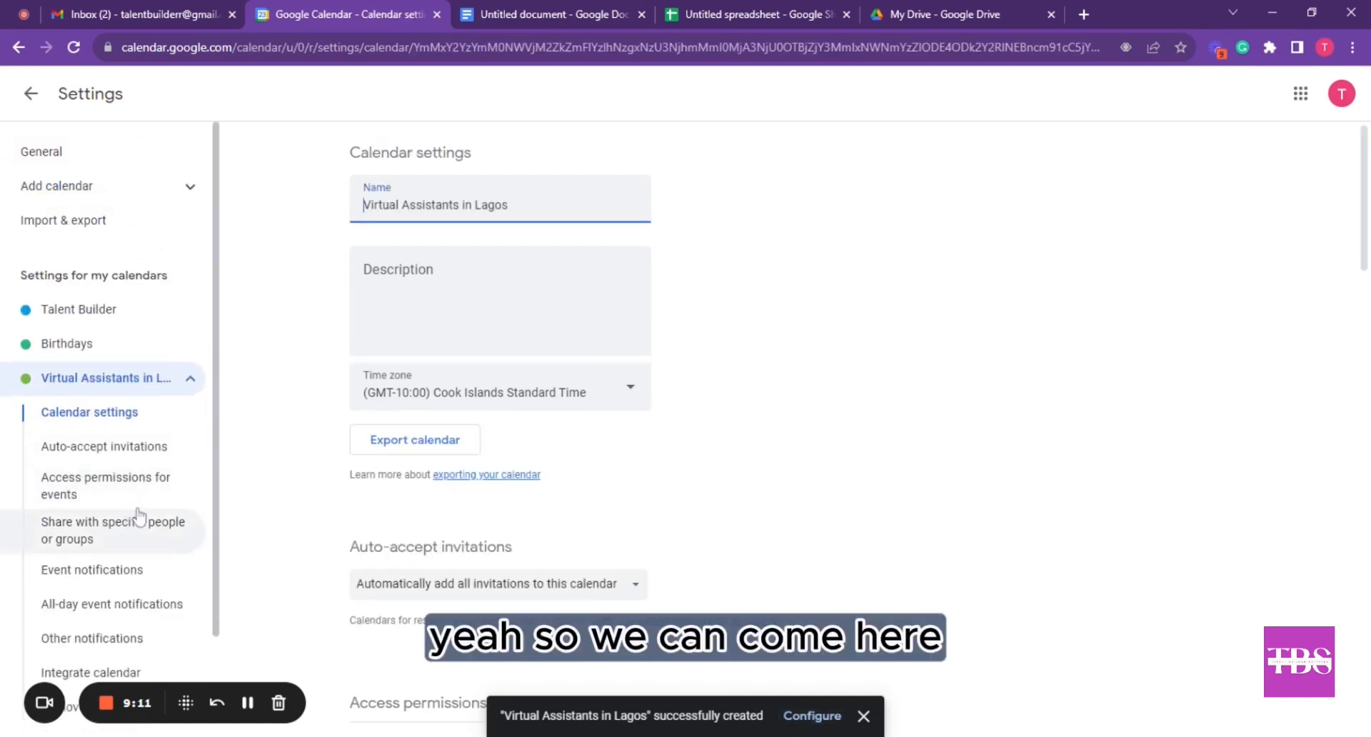
{"action": "scroll", "coordinate": [518, 418], "scroll_direction": "down", "scroll_amount": 1}
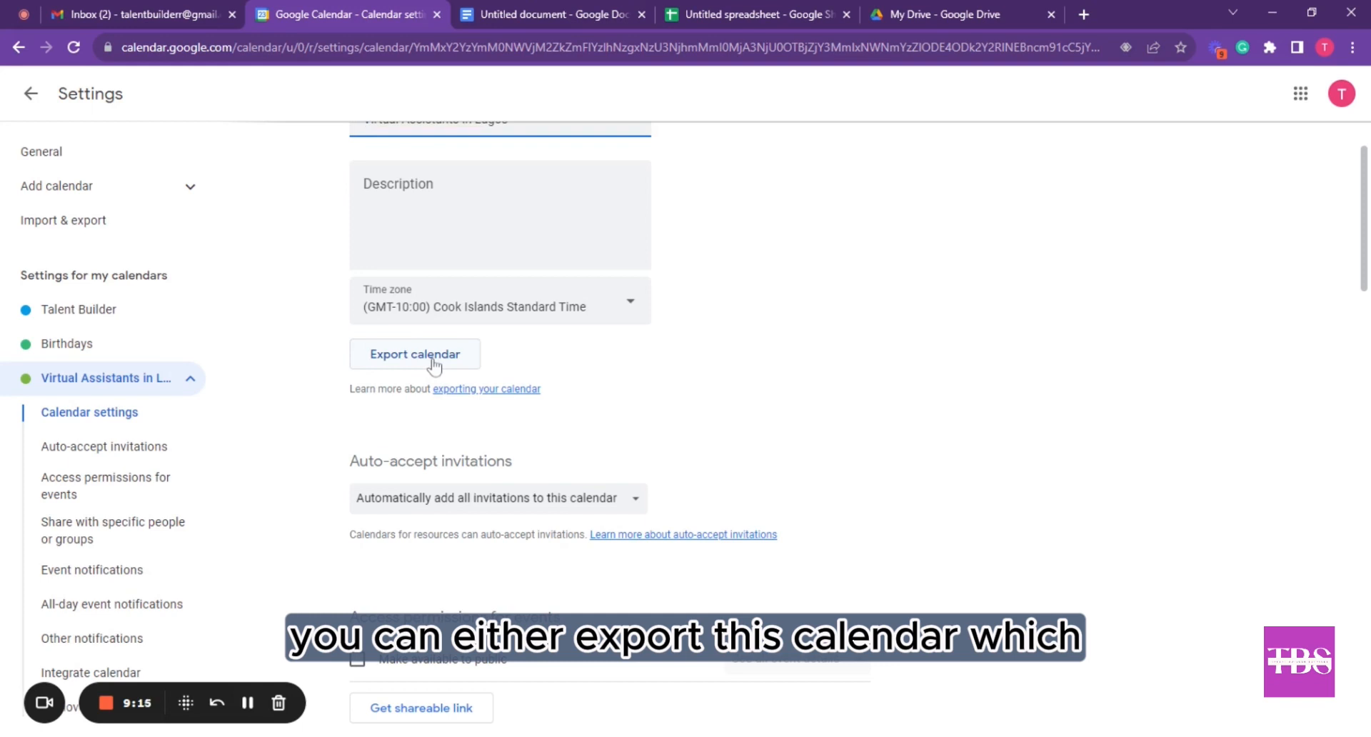
{"action": "scroll", "coordinate": [434, 366], "scroll_direction": "down", "scroll_amount": 1}
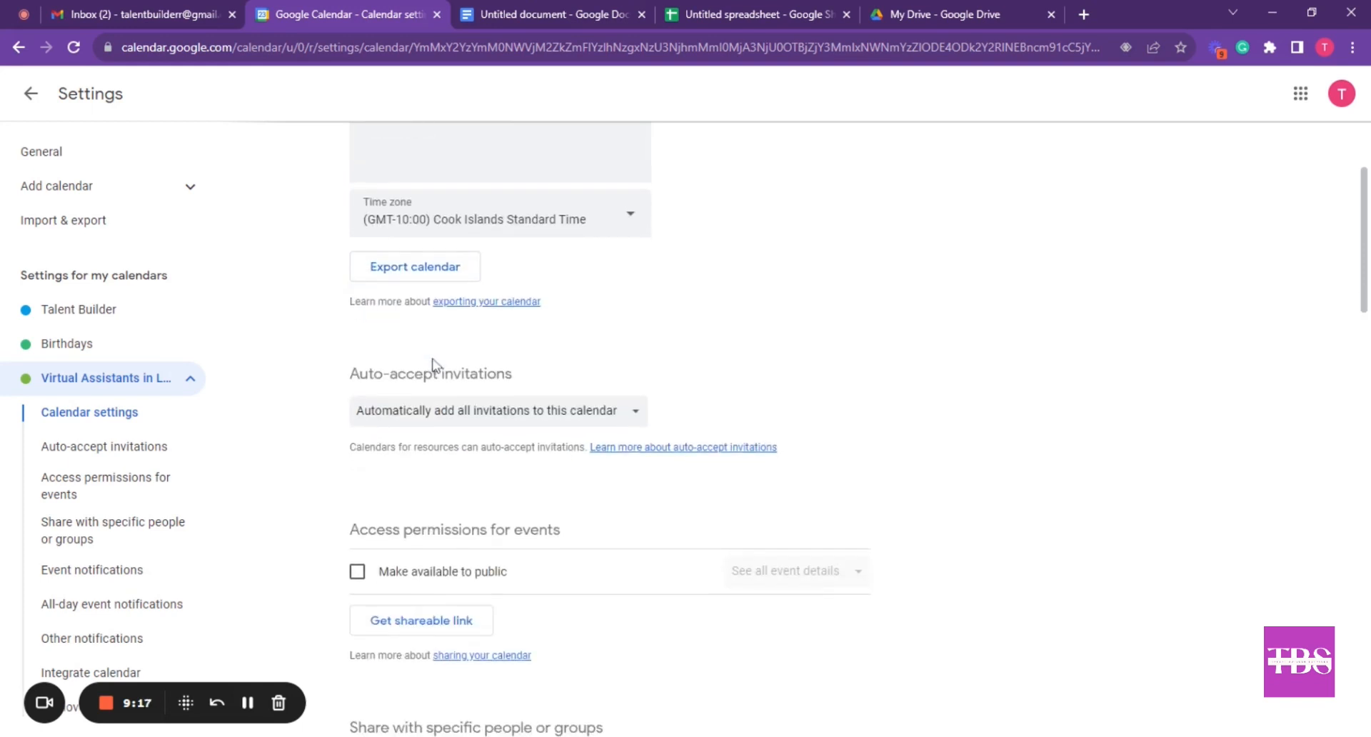
{"action": "scroll", "coordinate": [436, 366], "scroll_direction": "down", "scroll_amount": 1}
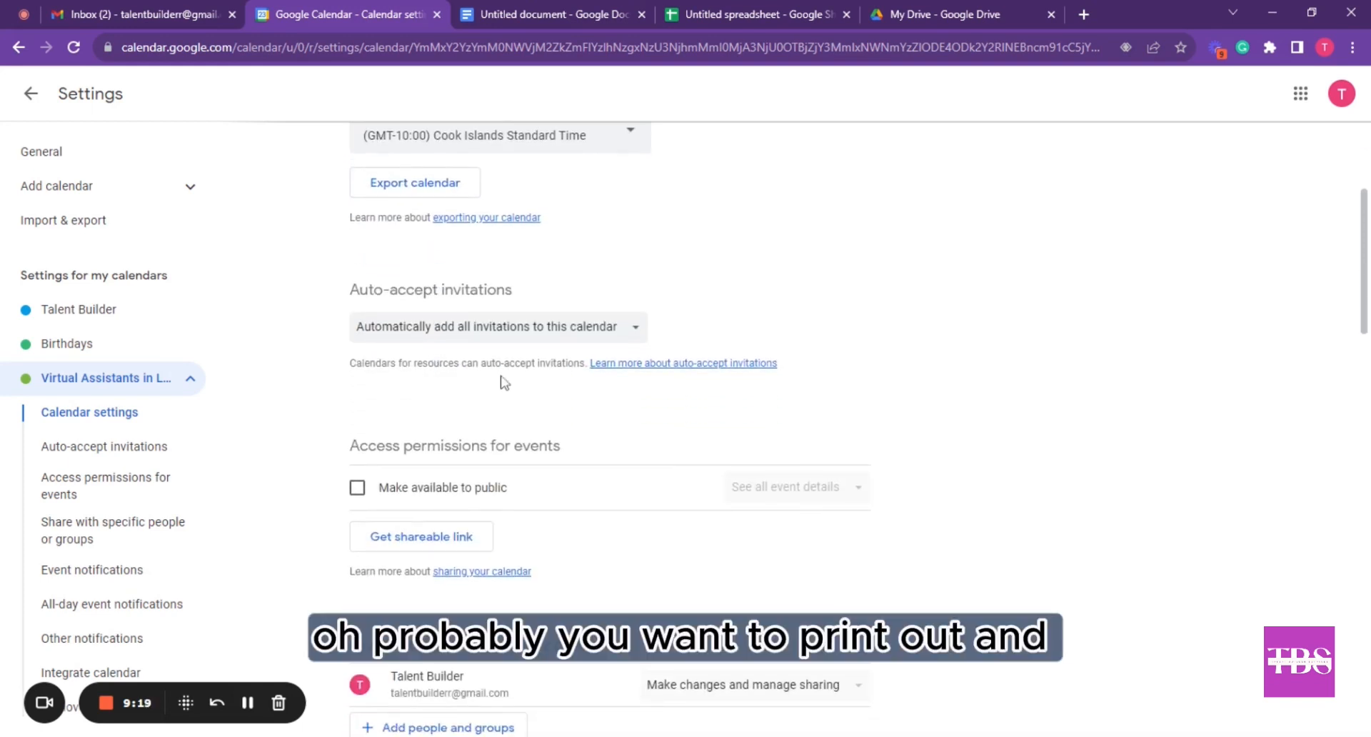
{"action": "scroll", "coordinate": [359, 426], "scroll_direction": "down", "scroll_amount": 1}
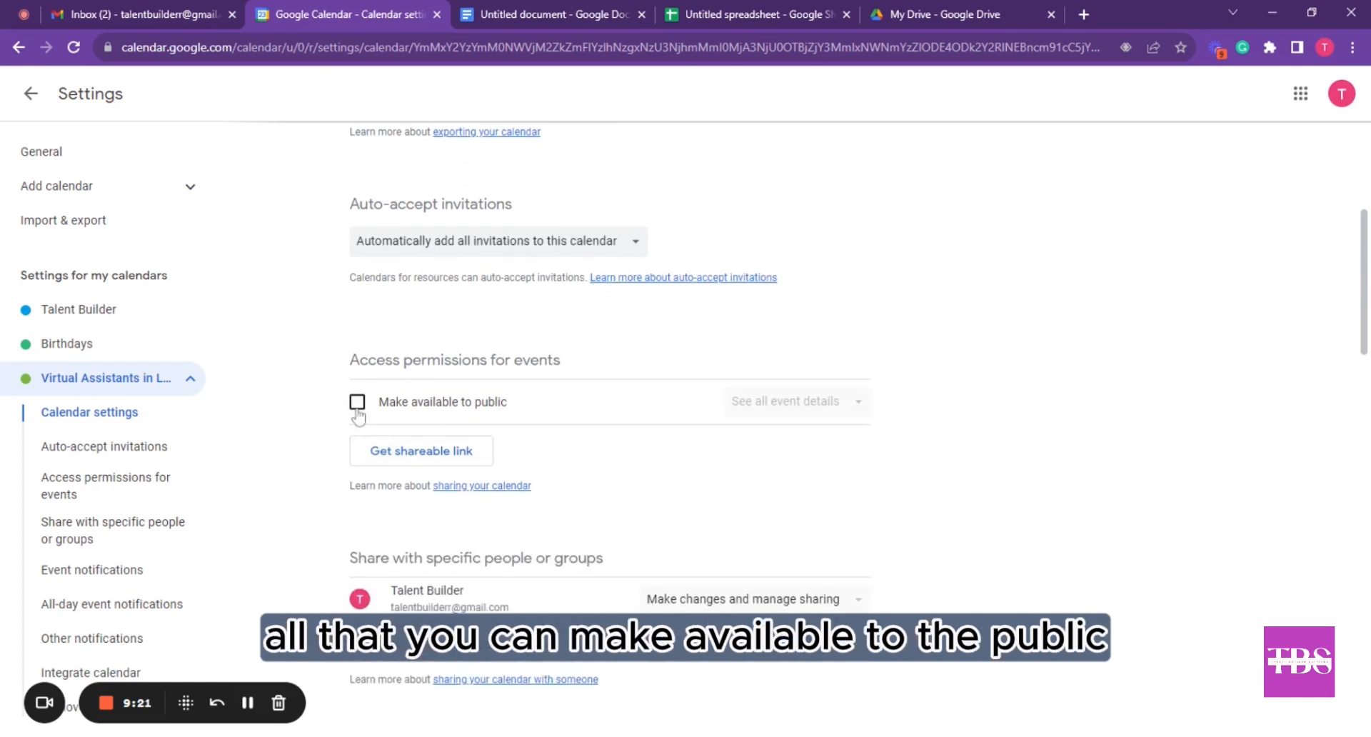
{"action": "left_click", "coordinate": [640, 247]}
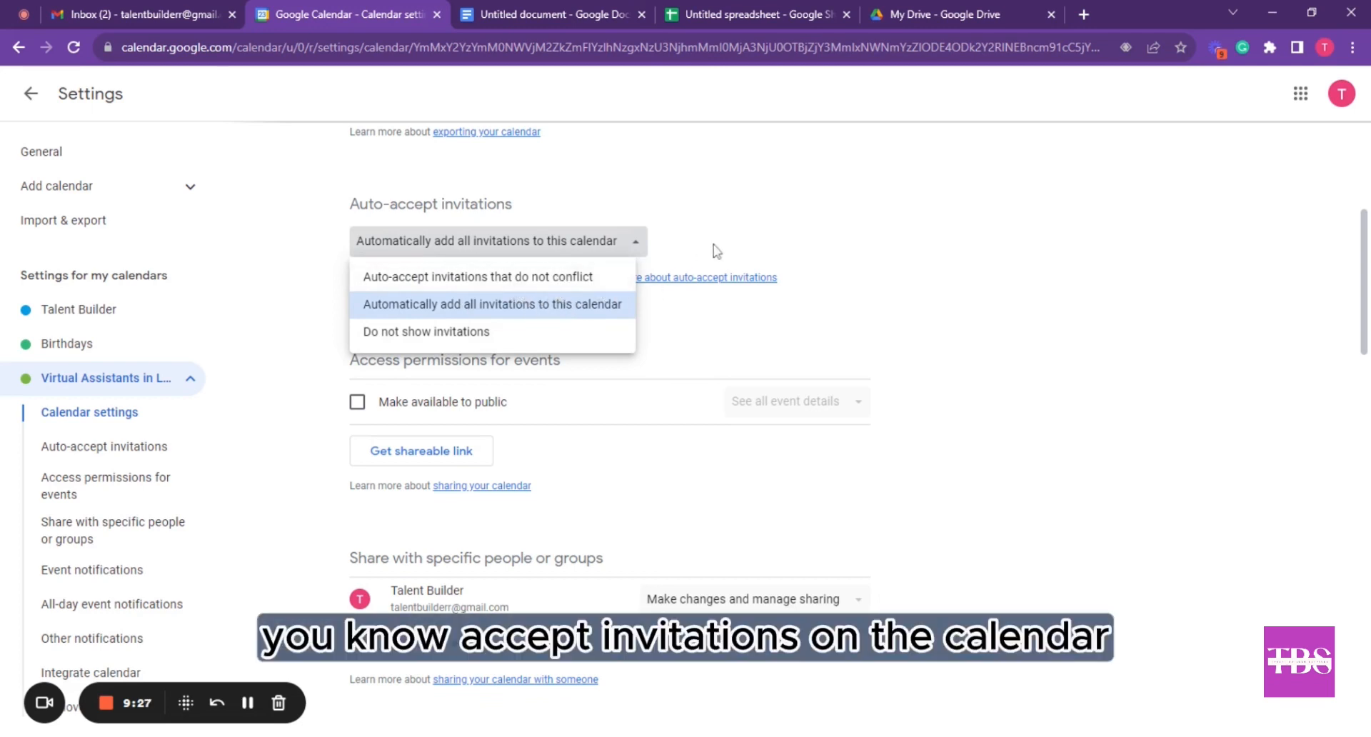
{"action": "left_click", "coordinate": [738, 245]}
Look at sharing with specific people, closing it without adding anyone, and browse the remaining settings
{"action": "scroll", "coordinate": [607, 385], "scroll_direction": "down", "scroll_amount": 5}
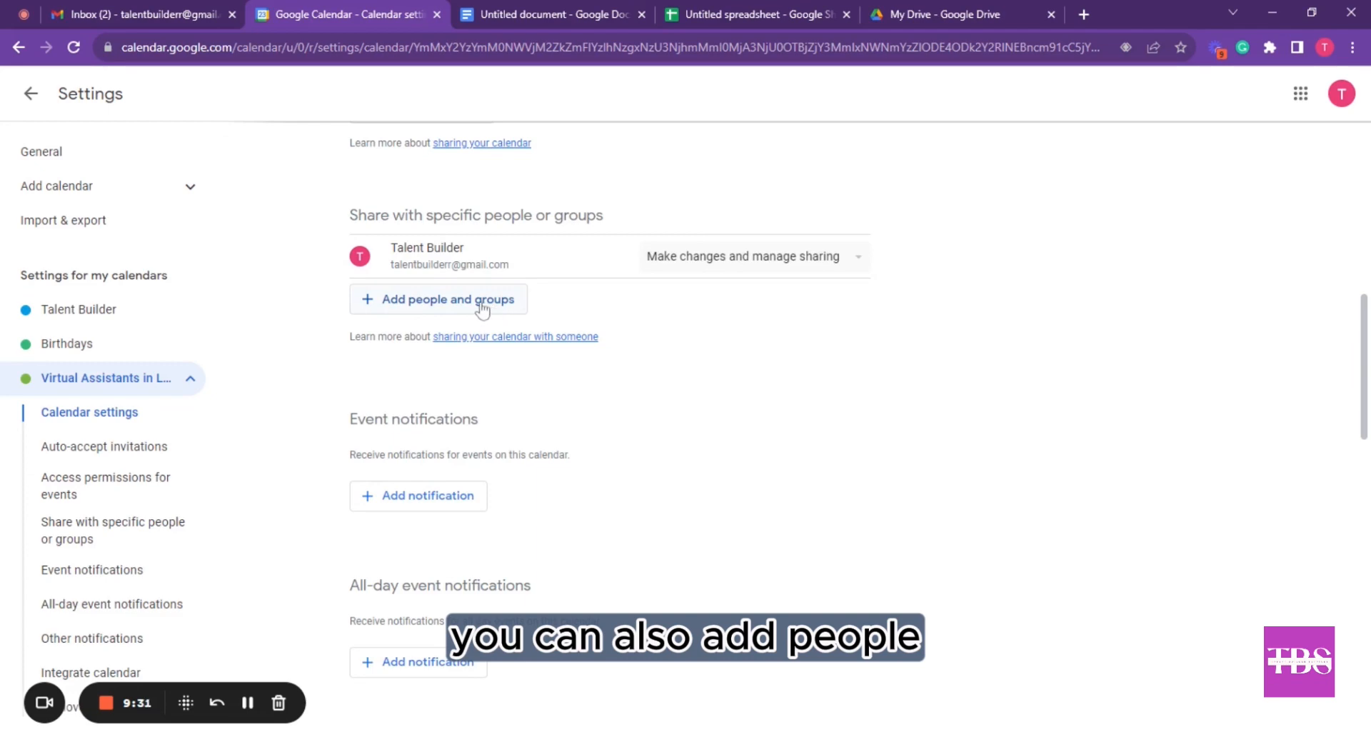
{"action": "left_click", "coordinate": [481, 307]}
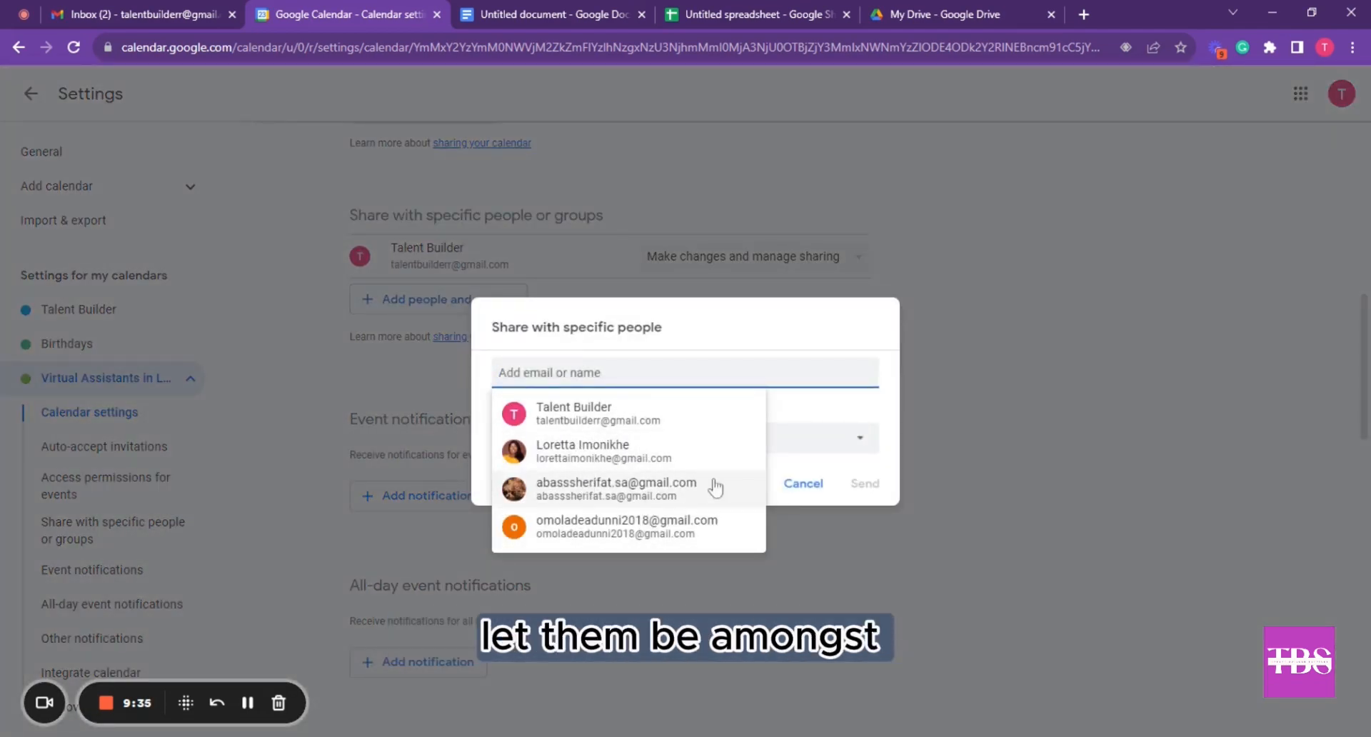
{"action": "left_click", "coordinate": [964, 403]}
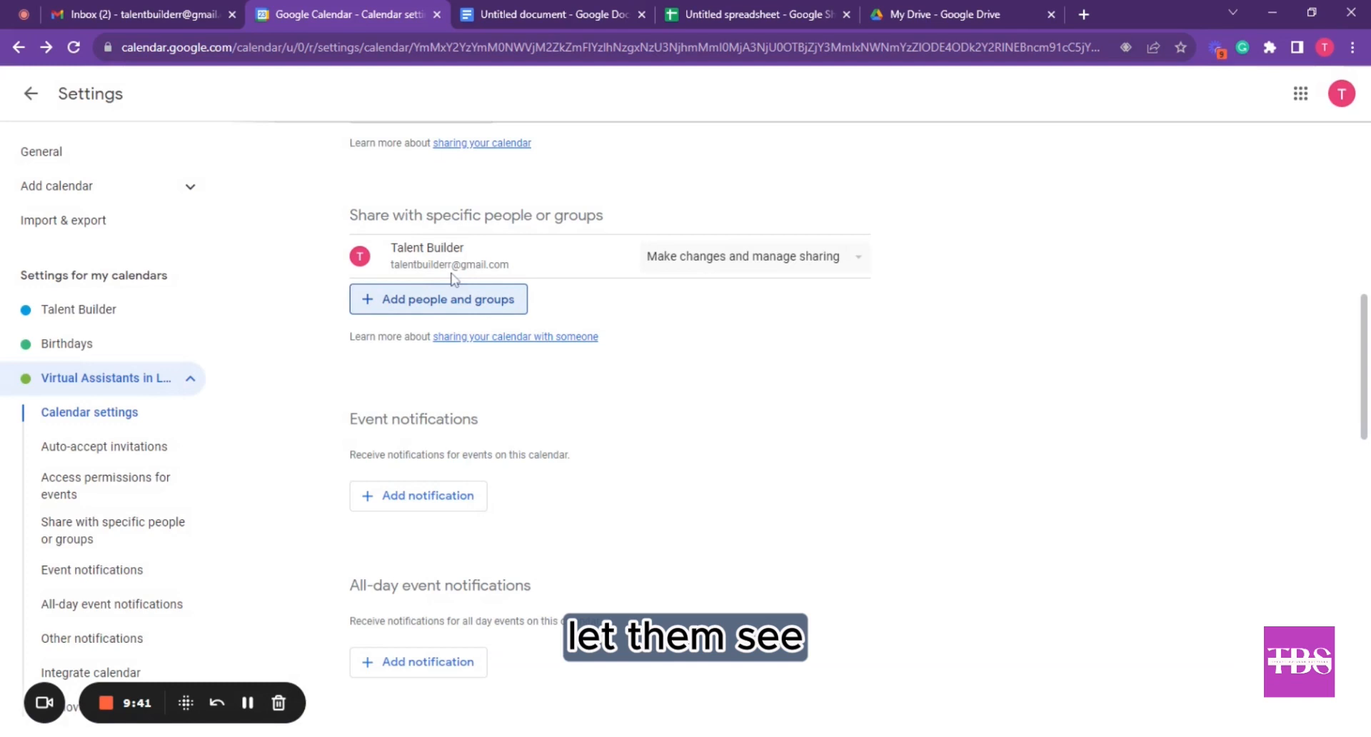
{"action": "scroll", "coordinate": [456, 357], "scroll_direction": "down", "scroll_amount": 2}
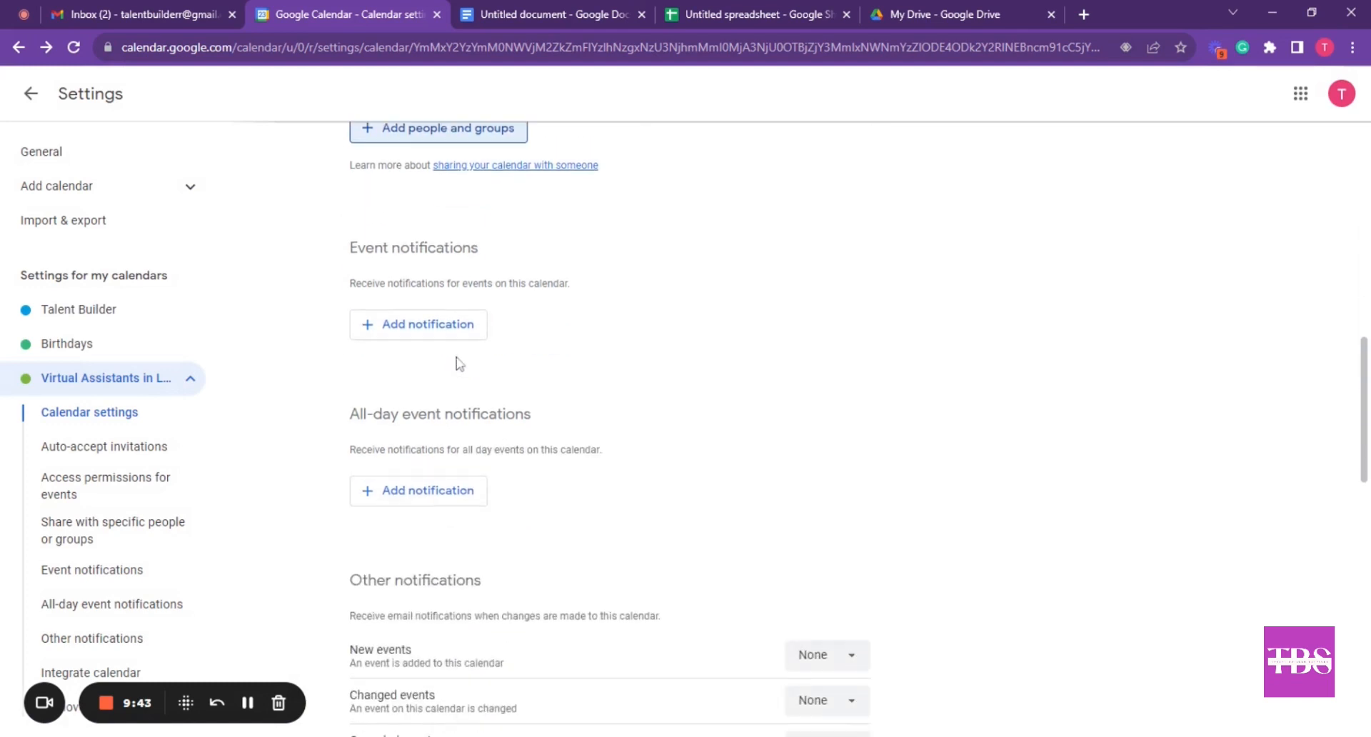
{"action": "scroll", "coordinate": [457, 363], "scroll_direction": "down", "scroll_amount": 5}
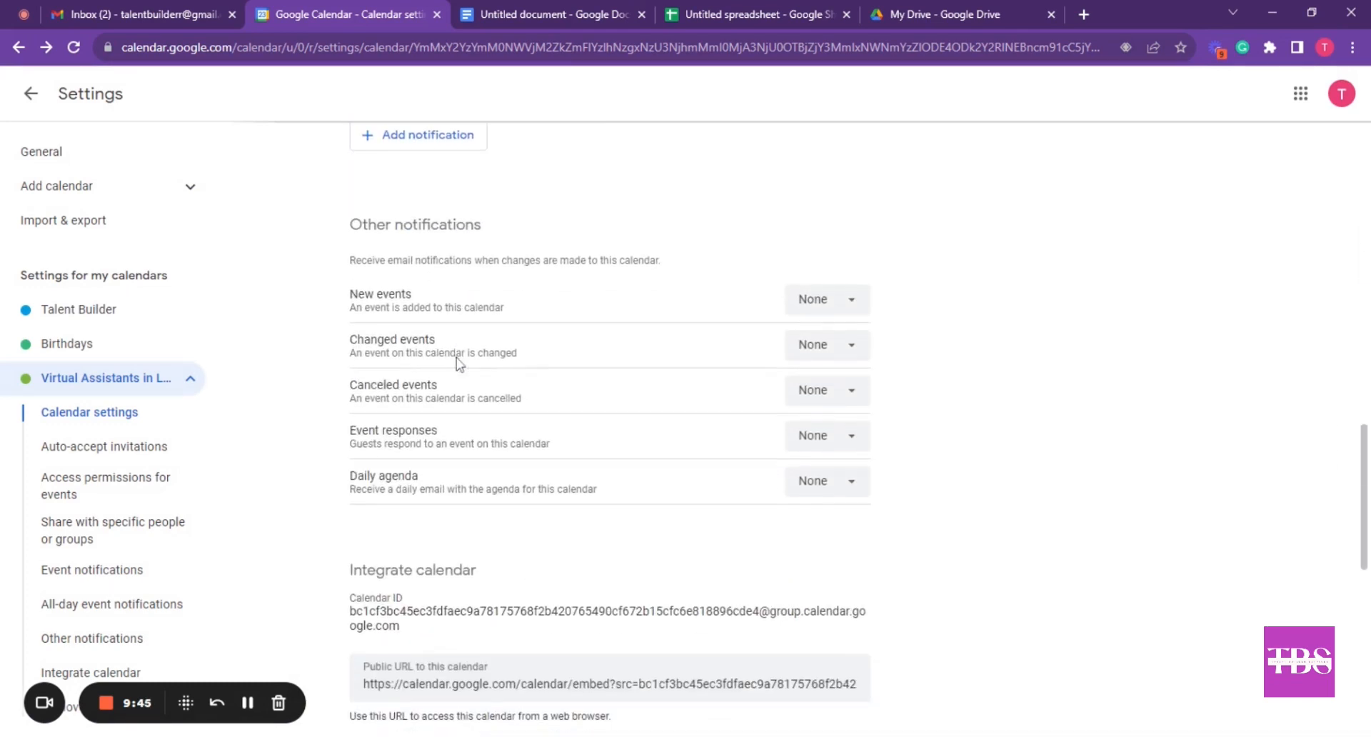
{"action": "scroll", "coordinate": [457, 363], "scroll_direction": "down", "scroll_amount": 6}
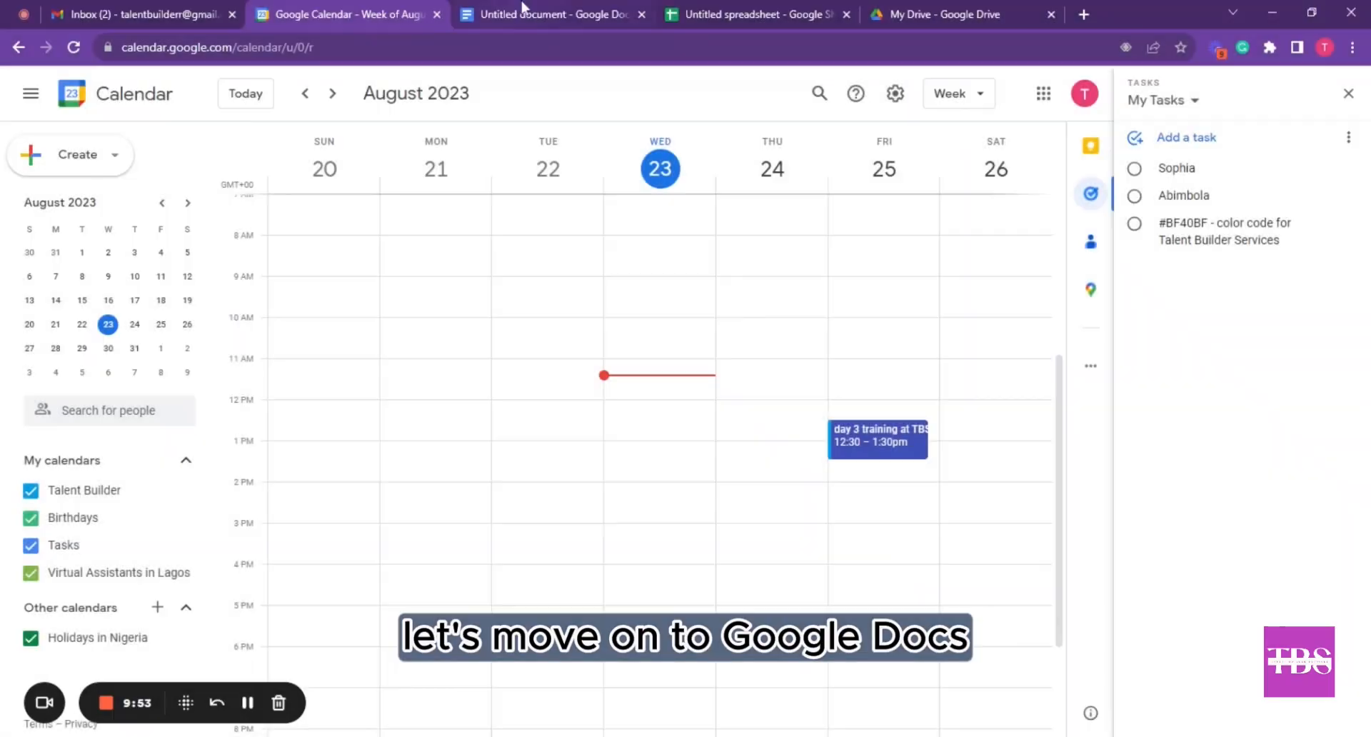
Save 'Mastering the art of inbox management throught the use of gmail' as the document name when sharing
{"action": "left_click", "coordinate": [522, 9]}
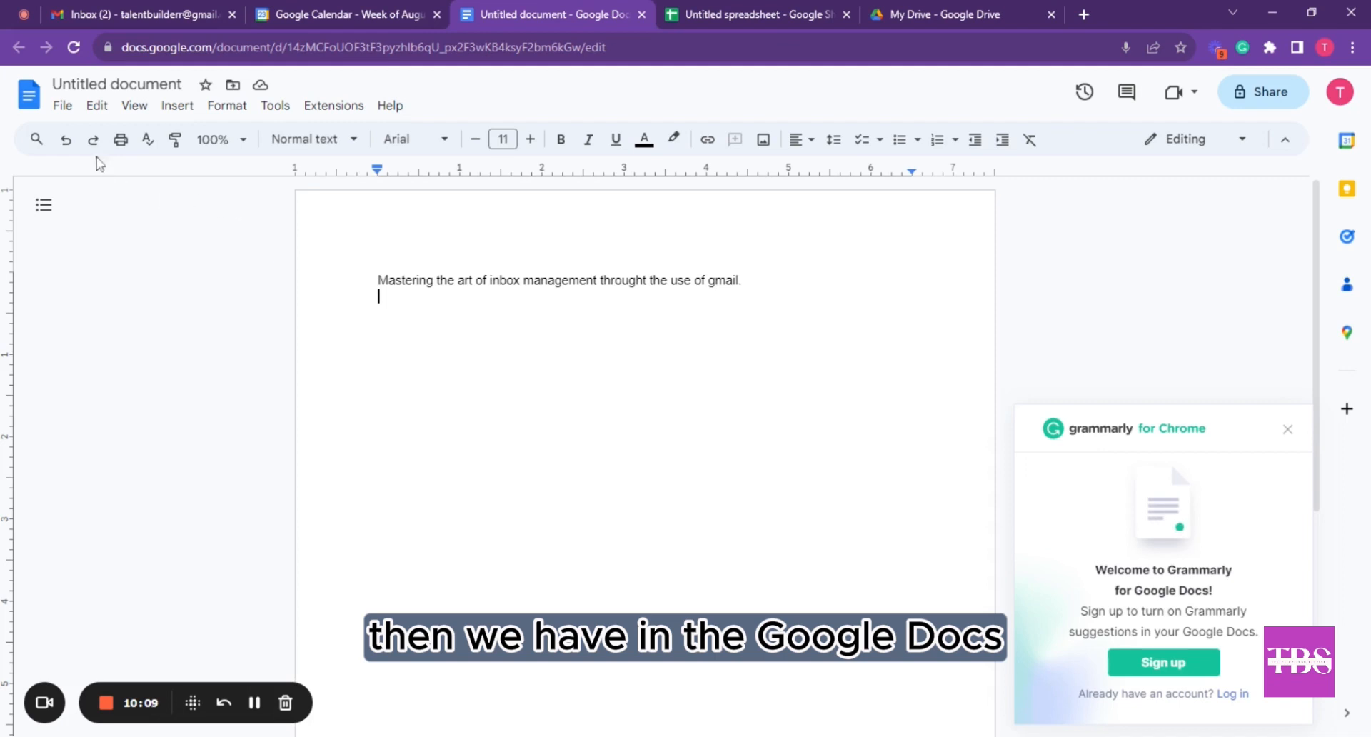
{"action": "left_click", "coordinate": [63, 108]}
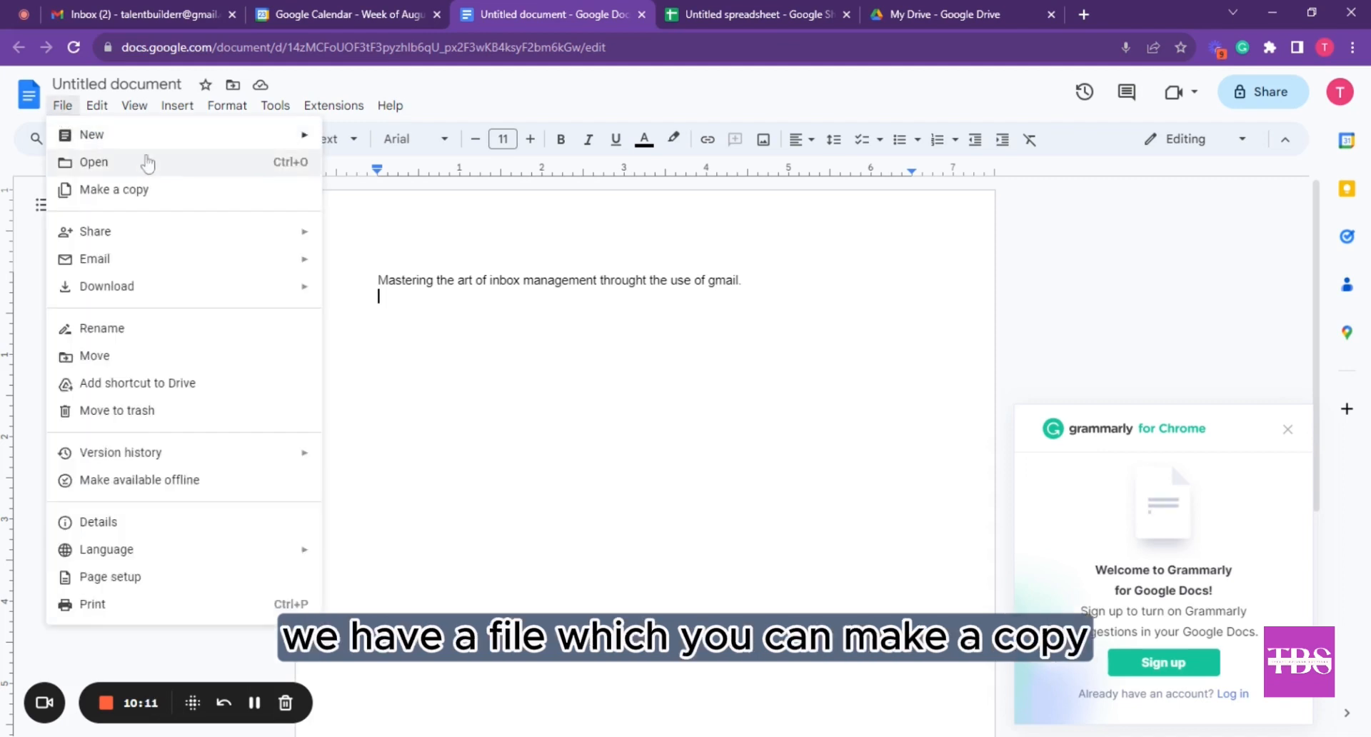
{"action": "mouse_move", "coordinate": [136, 236]}
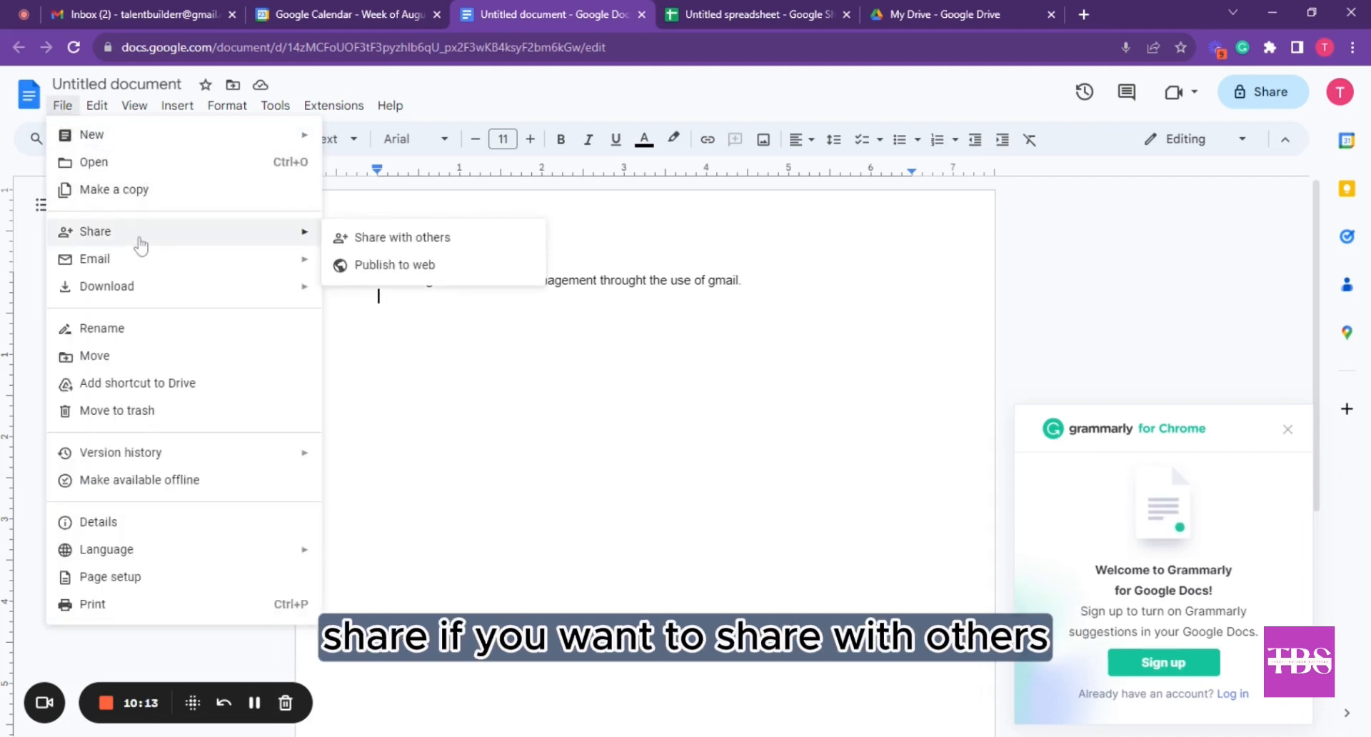
{"action": "left_click", "coordinate": [352, 238]}
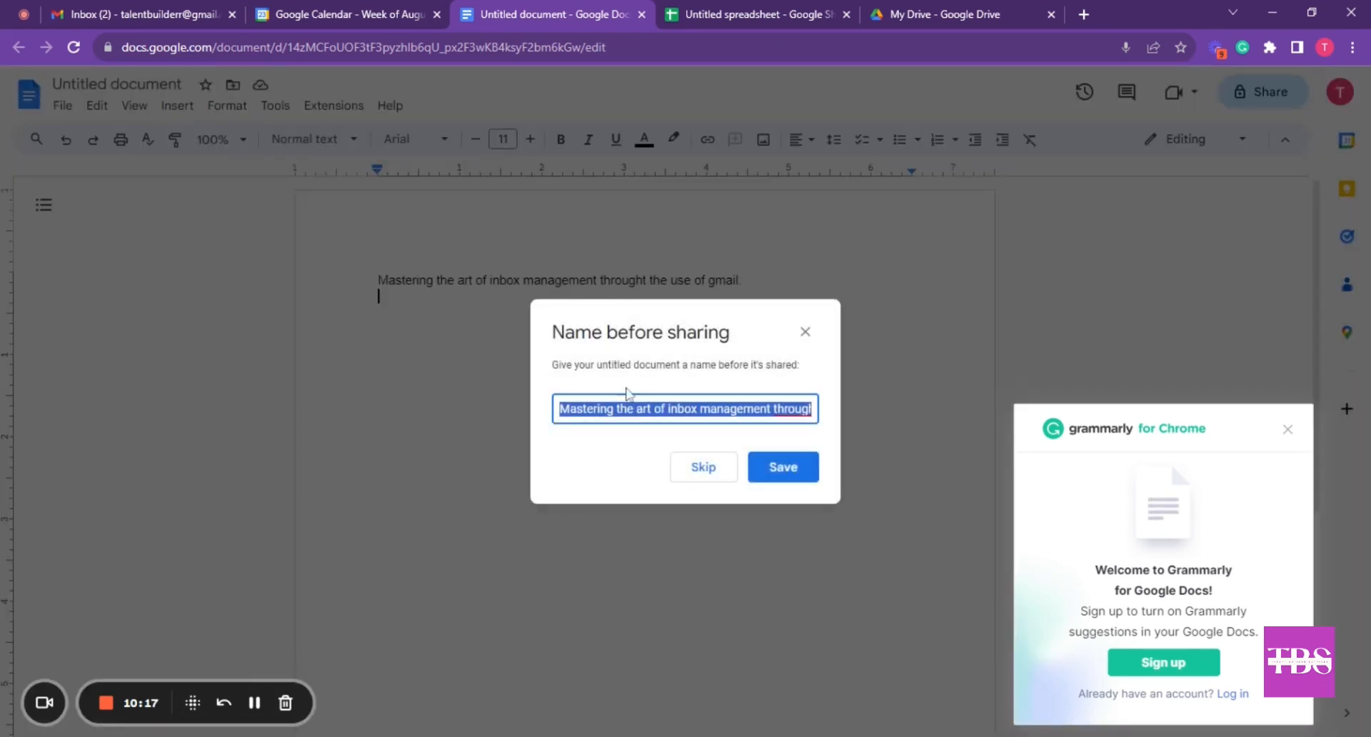
{"action": "left_click", "coordinate": [784, 465]}
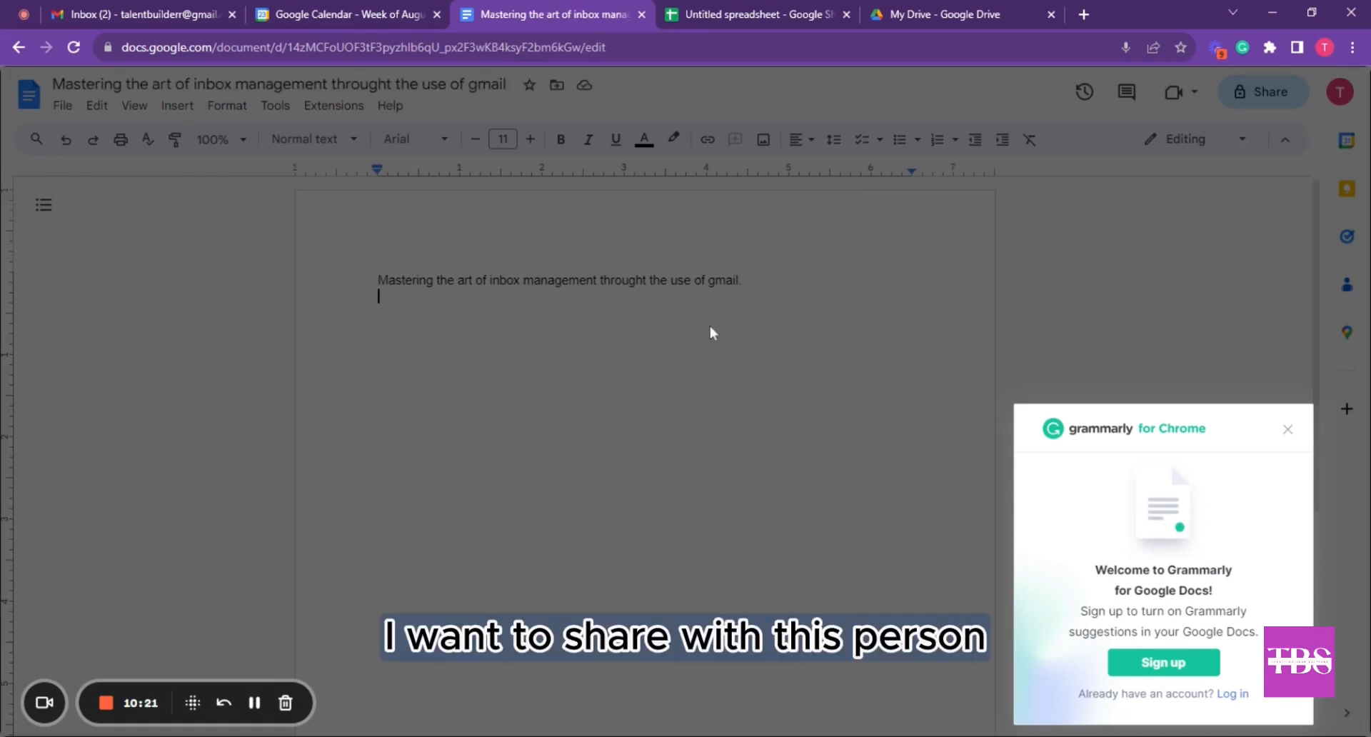
{"action": "left_click", "coordinate": [712, 312]}
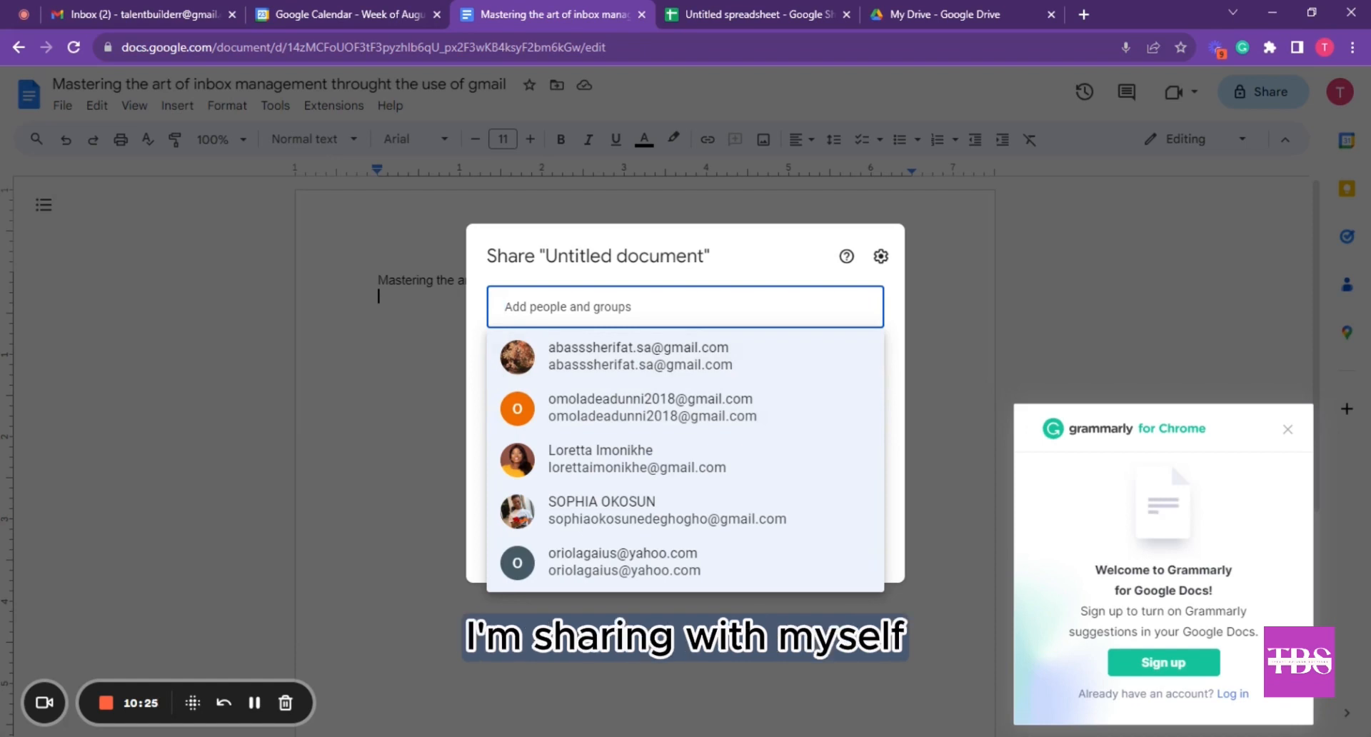
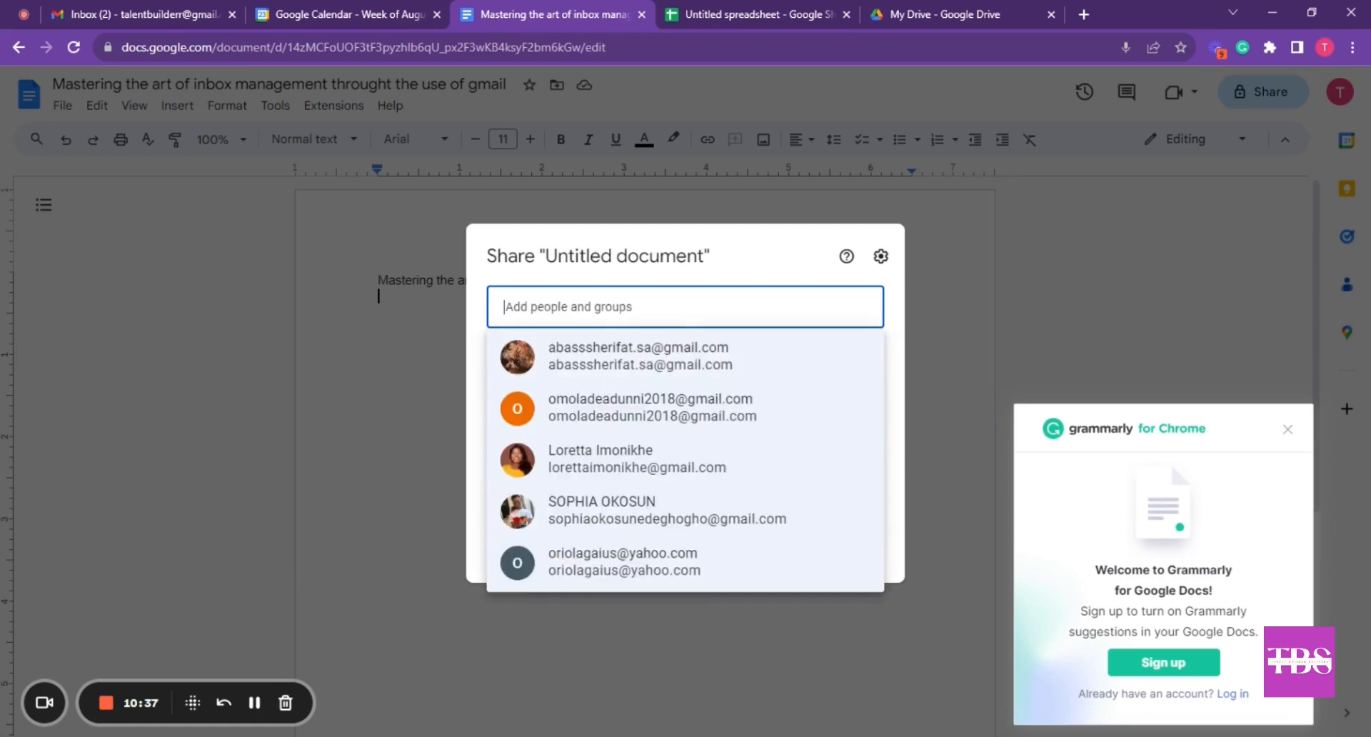
{"action": "left_click", "coordinate": [1005, 250]}
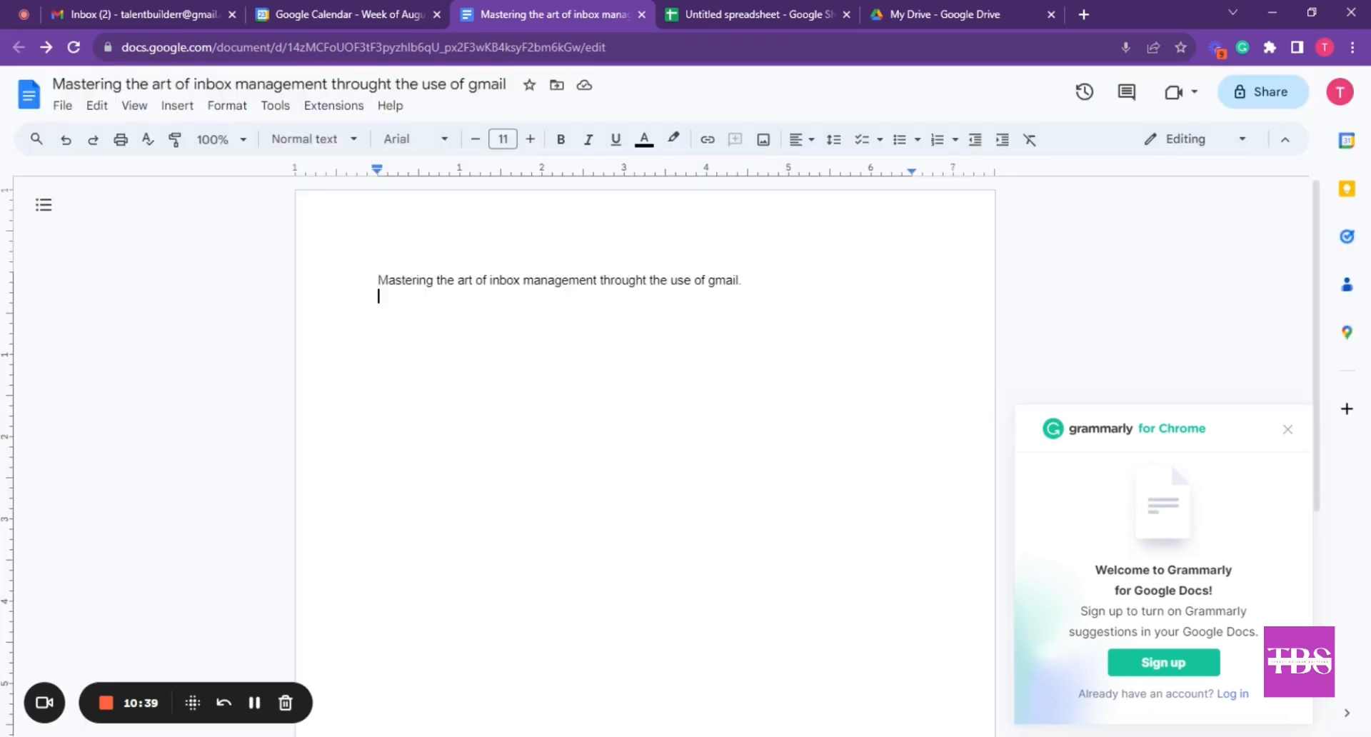
{"action": "left_click", "coordinate": [1269, 100]}
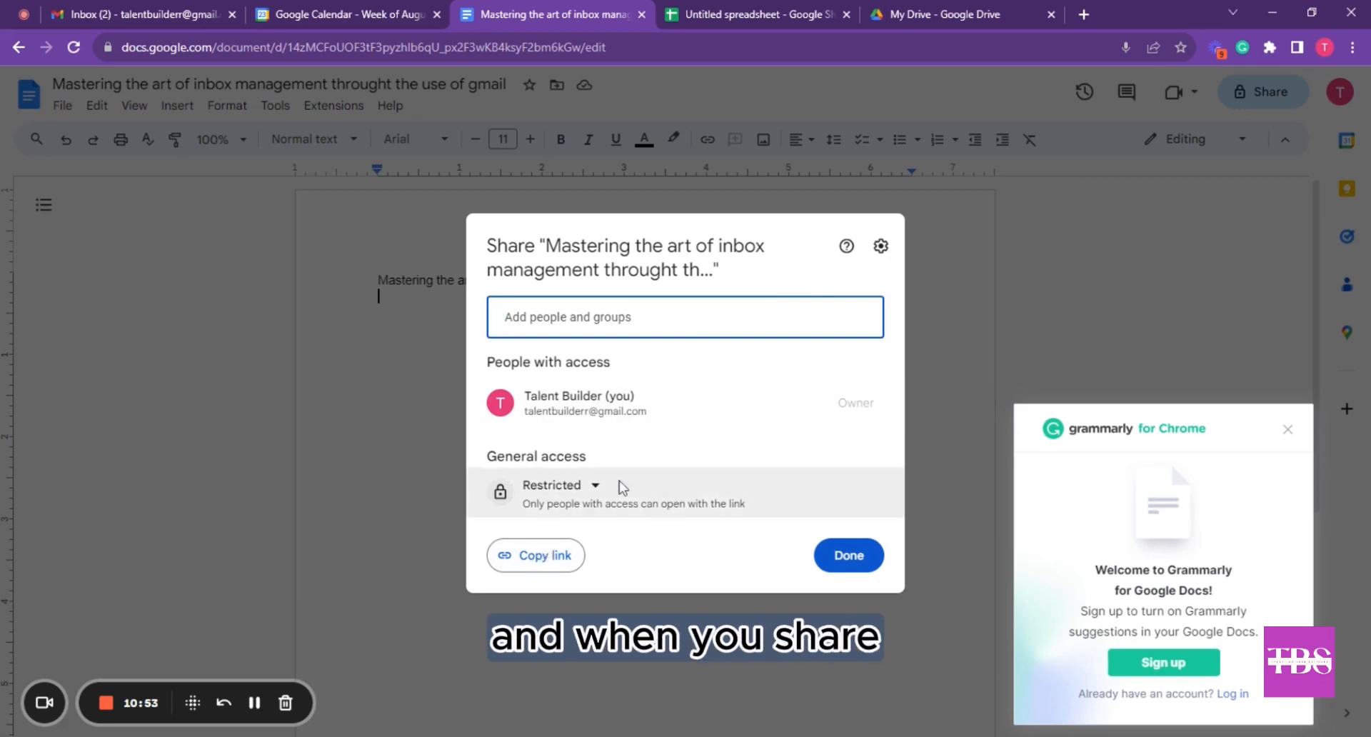
{"action": "left_click", "coordinate": [596, 487]}
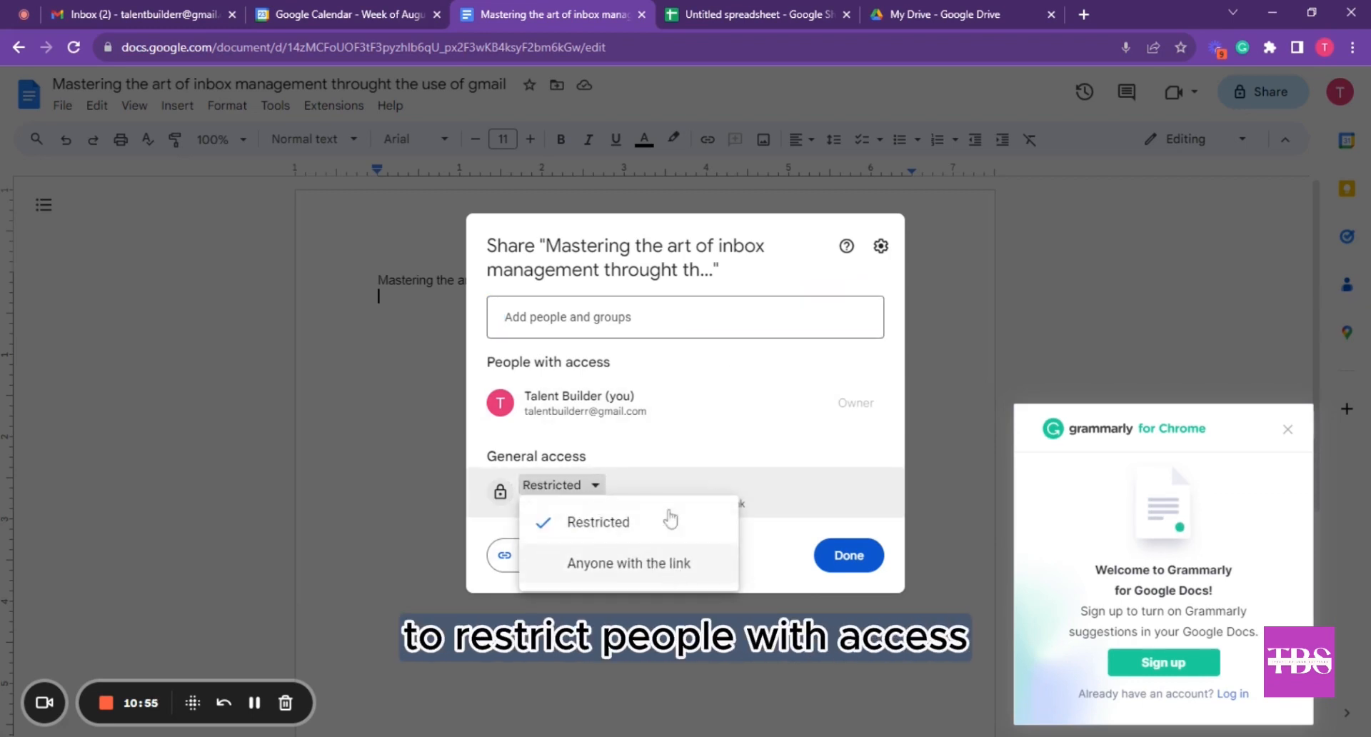
{"action": "left_click", "coordinate": [667, 520]}
{"action": "left_click", "coordinate": [602, 487]}
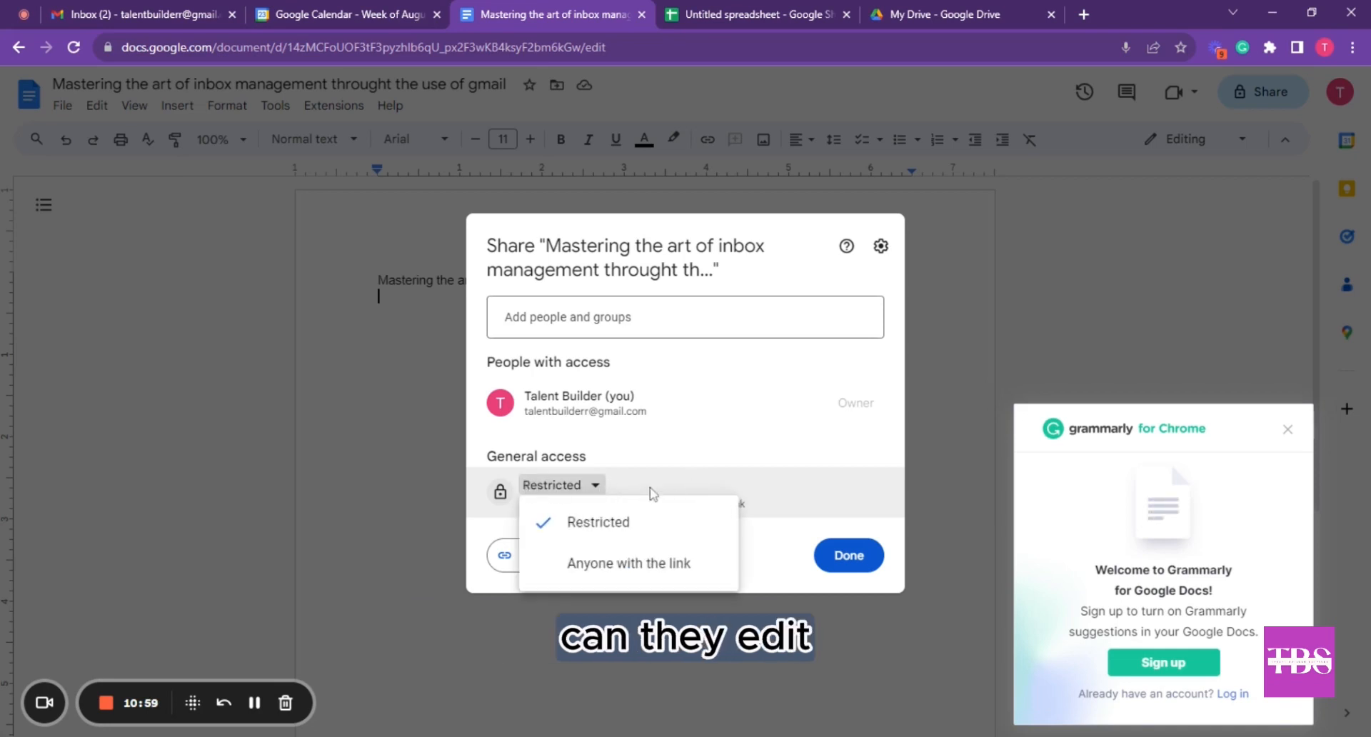
{"action": "left_click", "coordinate": [726, 479]}
{"action": "left_click", "coordinate": [714, 317]}
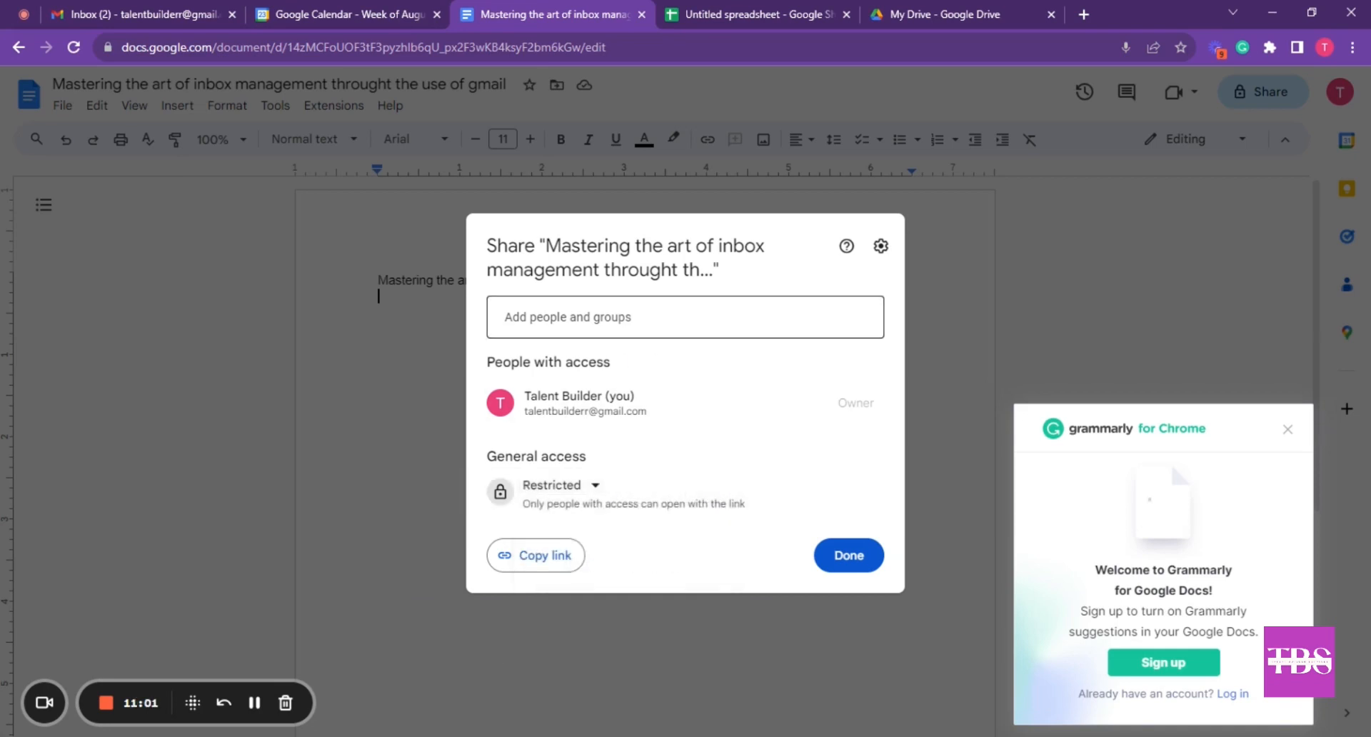
{"action": "left_click", "coordinate": [916, 343]}
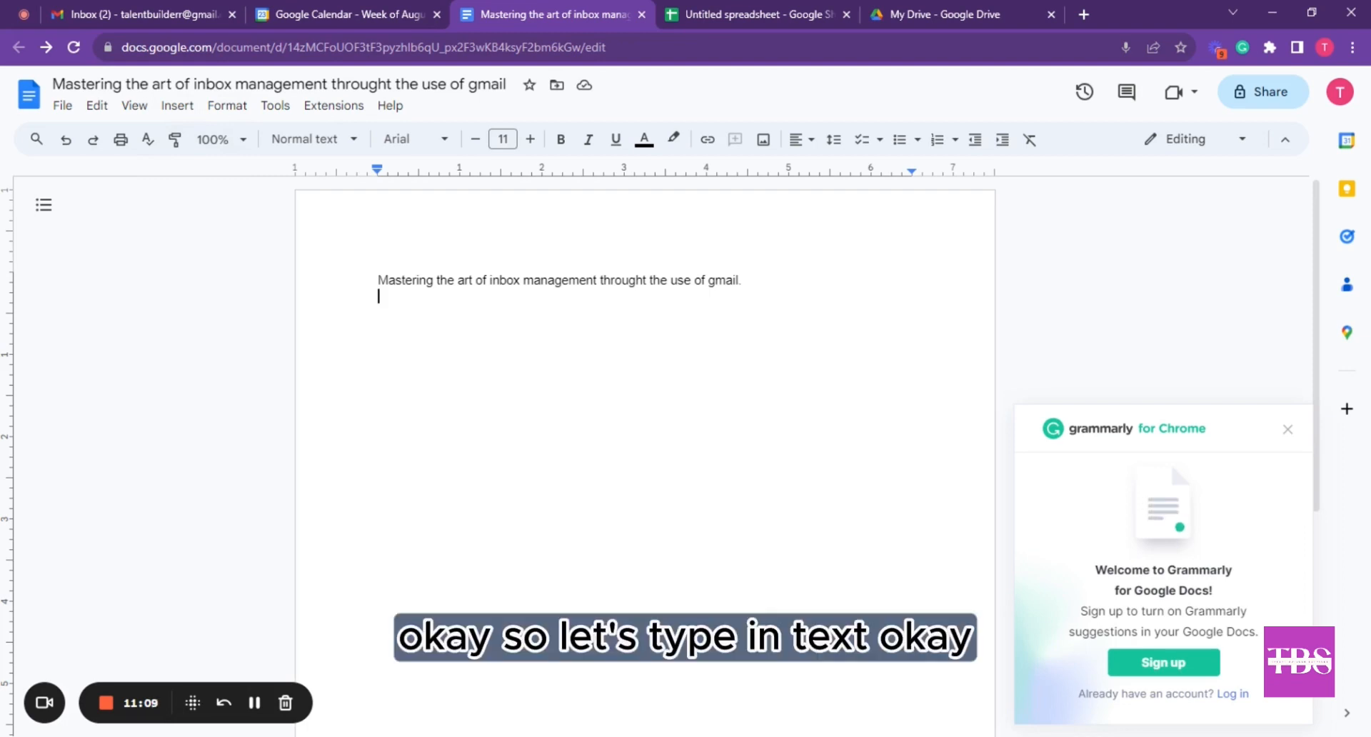
Paste a copy of the opening sentence onto a new second line
{"action": "left_click", "coordinate": [396, 280]}
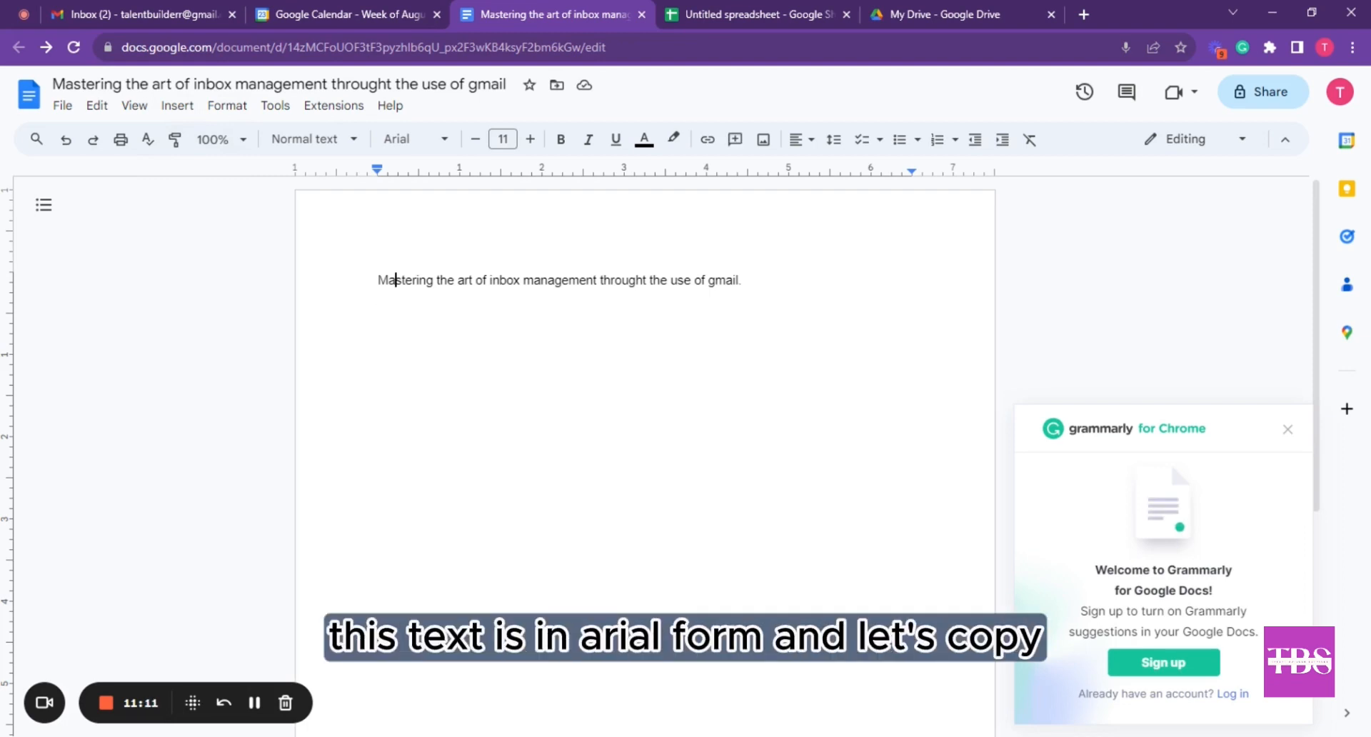
{"action": "left_click_drag", "start_coordinate": [742, 280], "coordinate": [378, 280]}
{"action": "key", "text": "ctrl+c"}
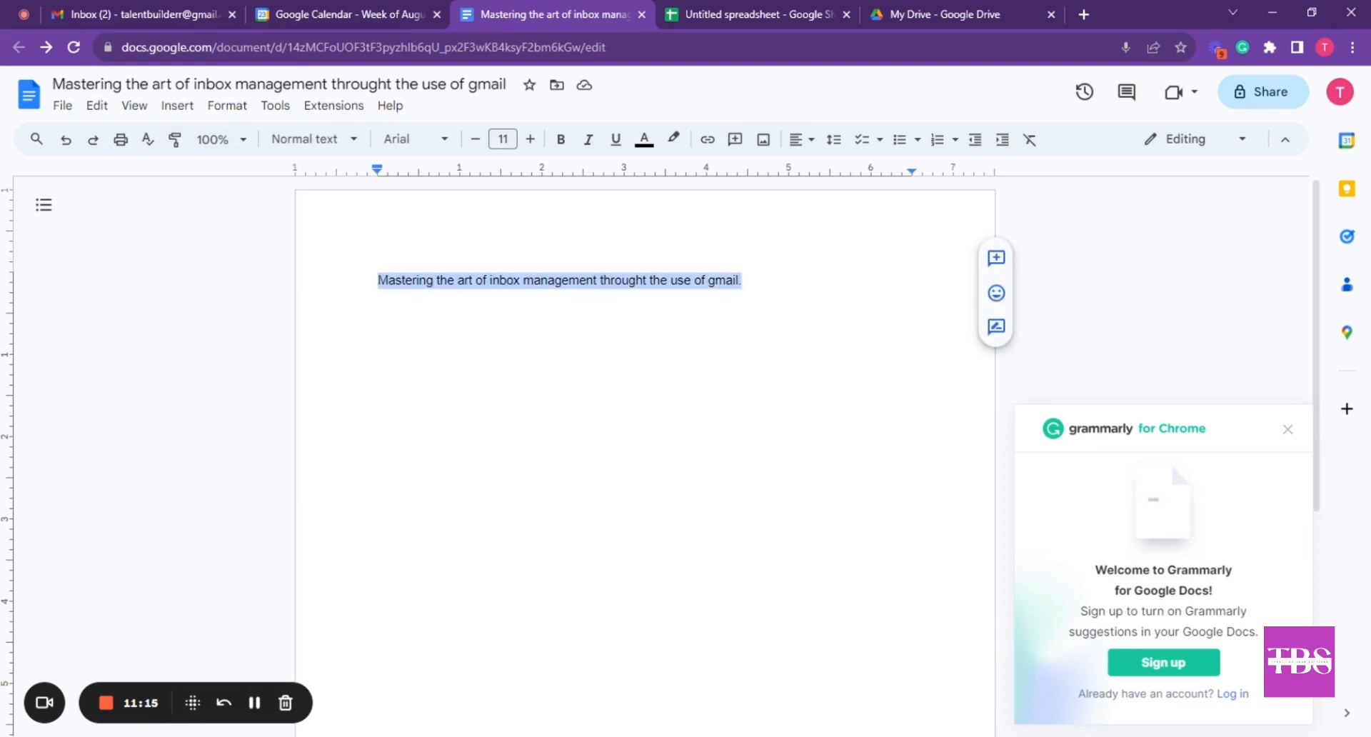
{"action": "left_click", "coordinate": [746, 280]}
{"action": "key", "text": "Return"}
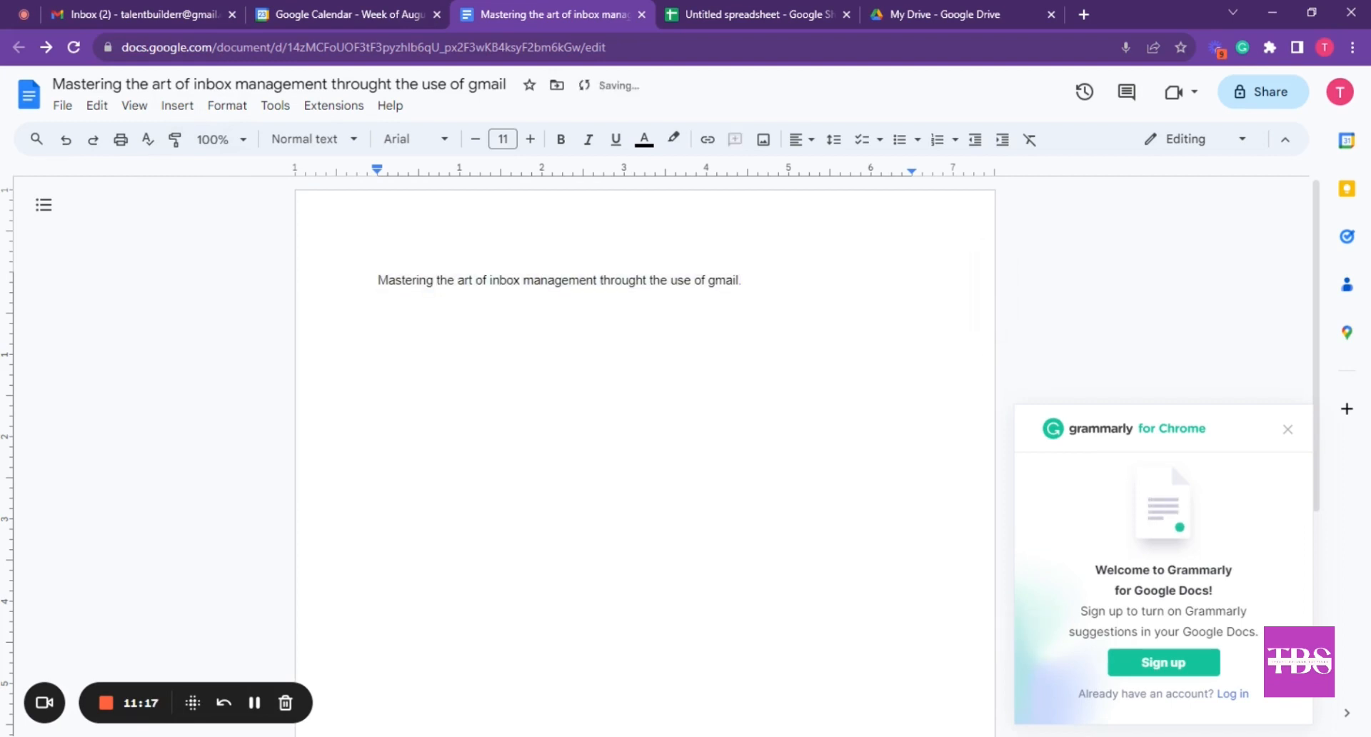
{"action": "key", "text": "ctrl+v"}
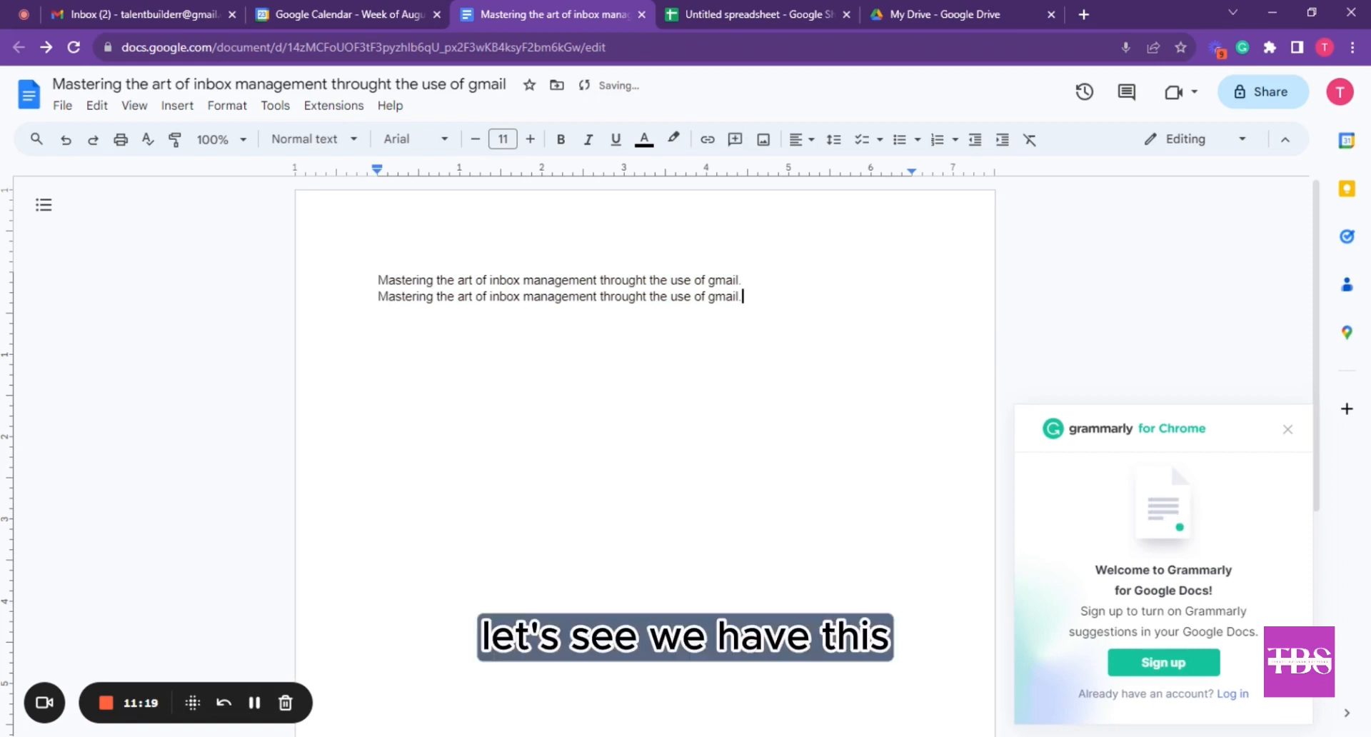
Set the second line in Comfortaa at size 14
{"action": "left_click_drag", "start_coordinate": [377, 296], "coordinate": [748, 297]}
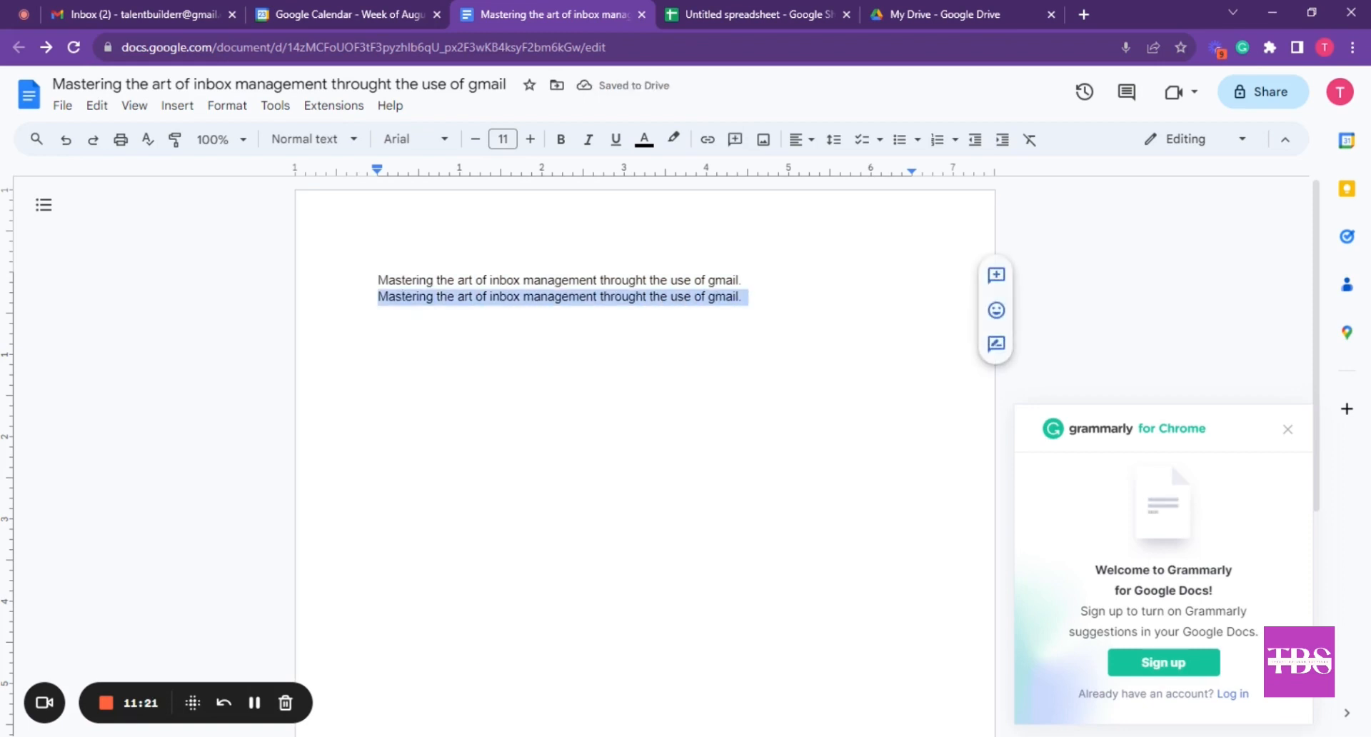
{"action": "left_click", "coordinate": [440, 140]}
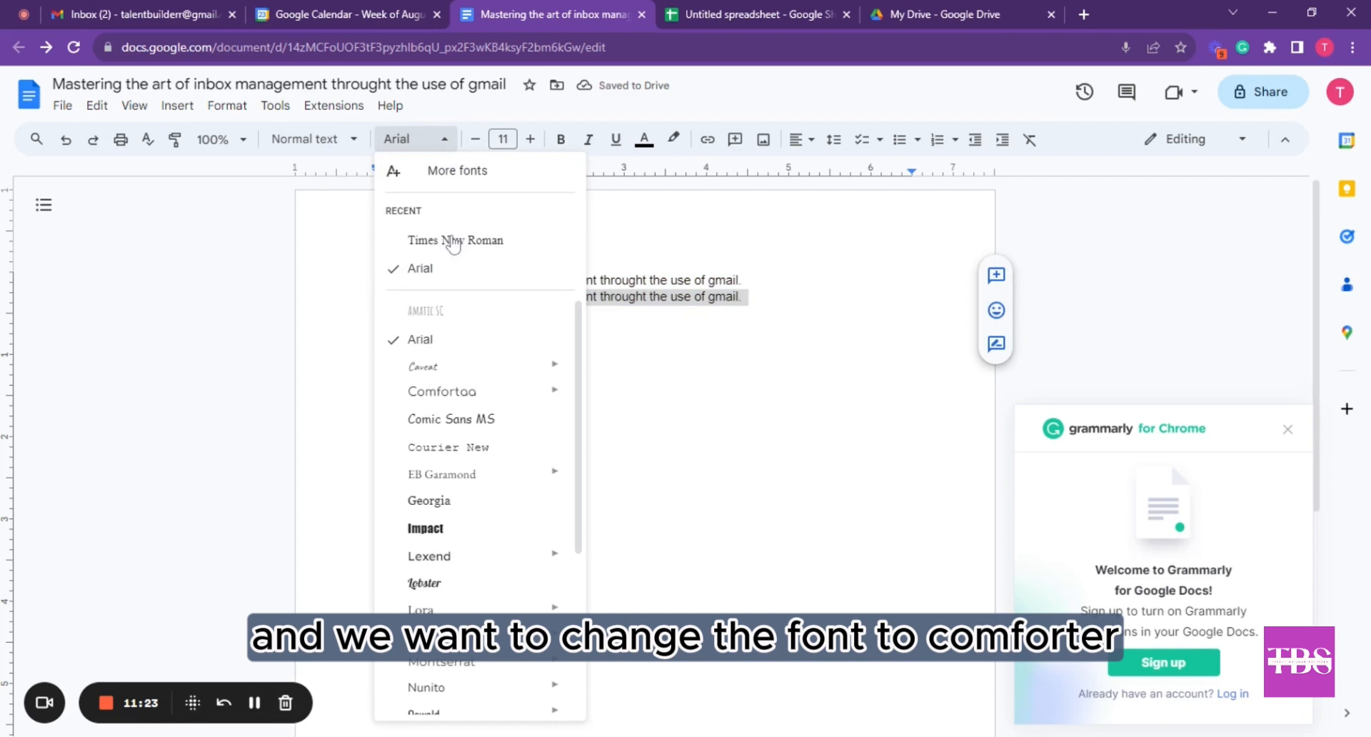
{"action": "left_click", "coordinate": [457, 392]}
{"action": "left_click", "coordinate": [528, 140]}
{"action": "left_click", "coordinate": [527, 139]}
{"action": "left_click", "coordinate": [527, 140]}
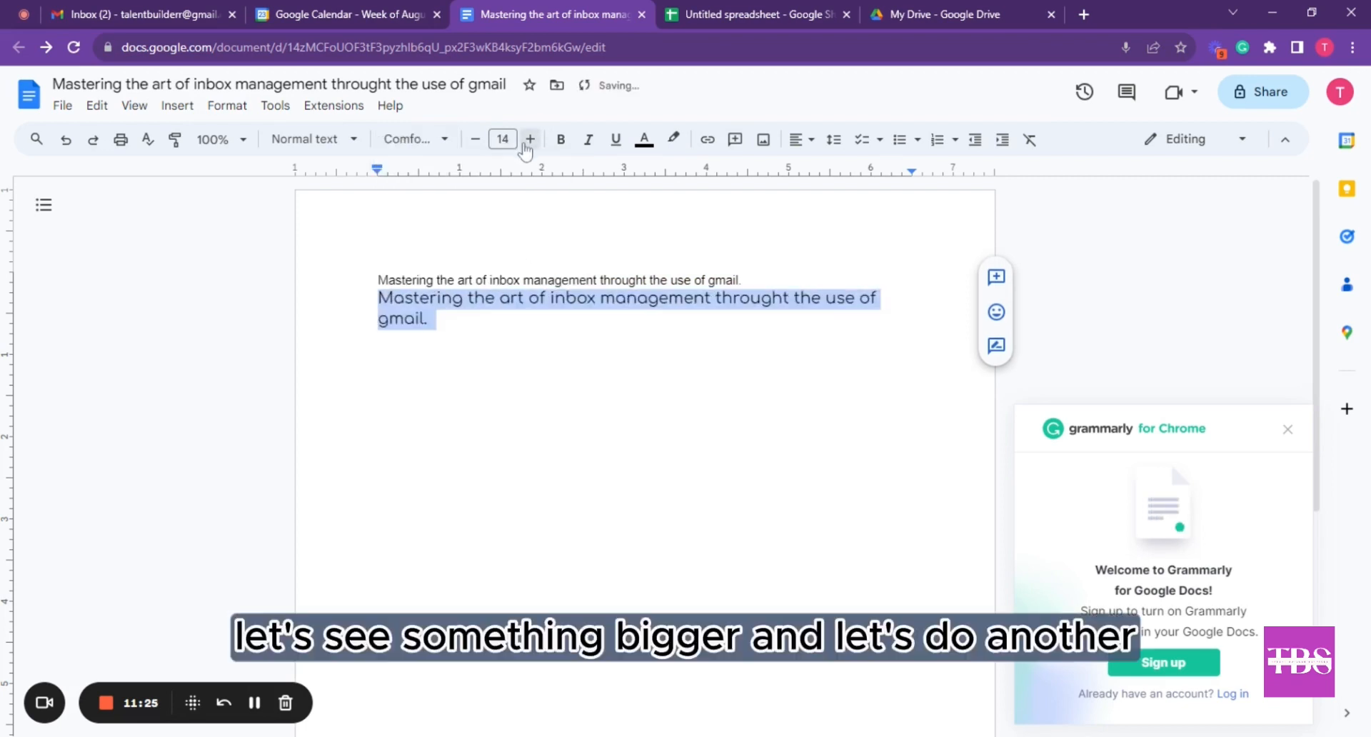
Paste a third copy and make it bold, underlined Times New Roman
{"action": "left_click", "coordinate": [380, 338]}
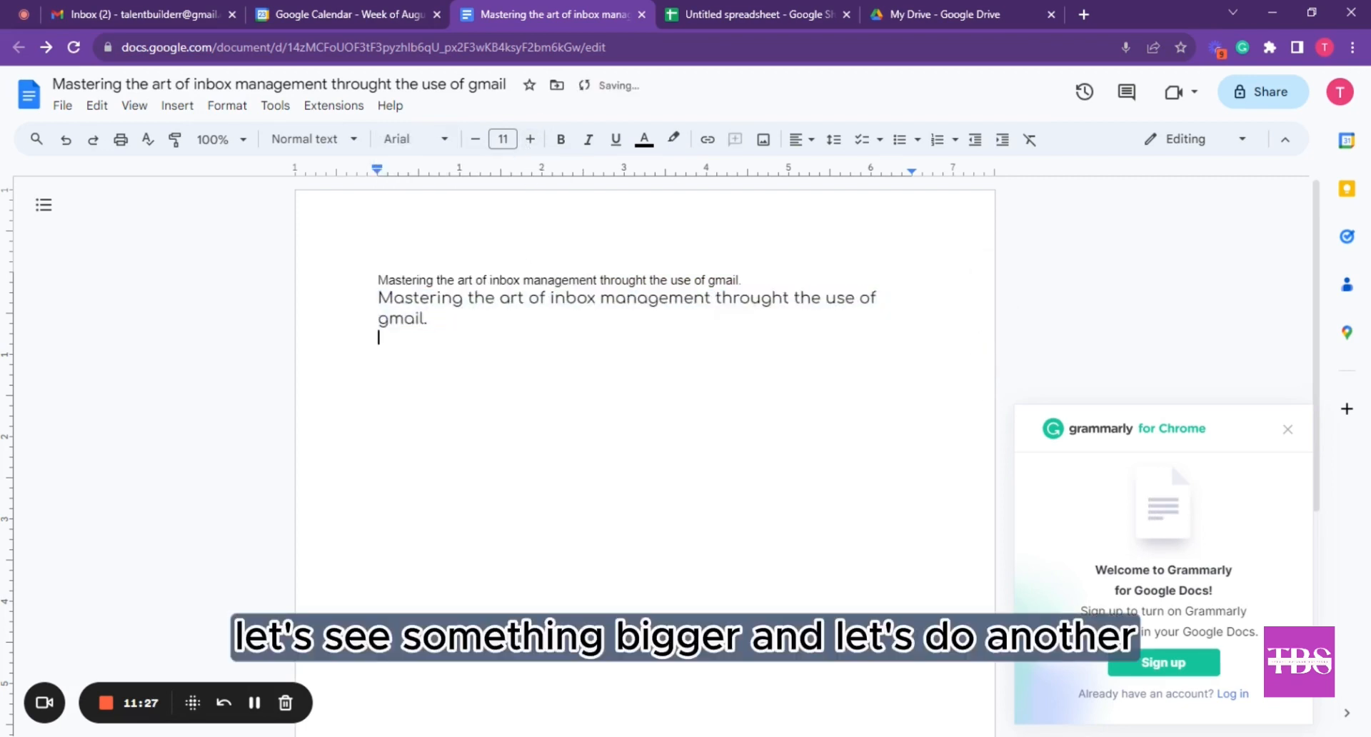
{"action": "key", "text": "ctrl+v"}
{"action": "left_click_drag", "start_coordinate": [743, 338], "coordinate": [378, 338]}
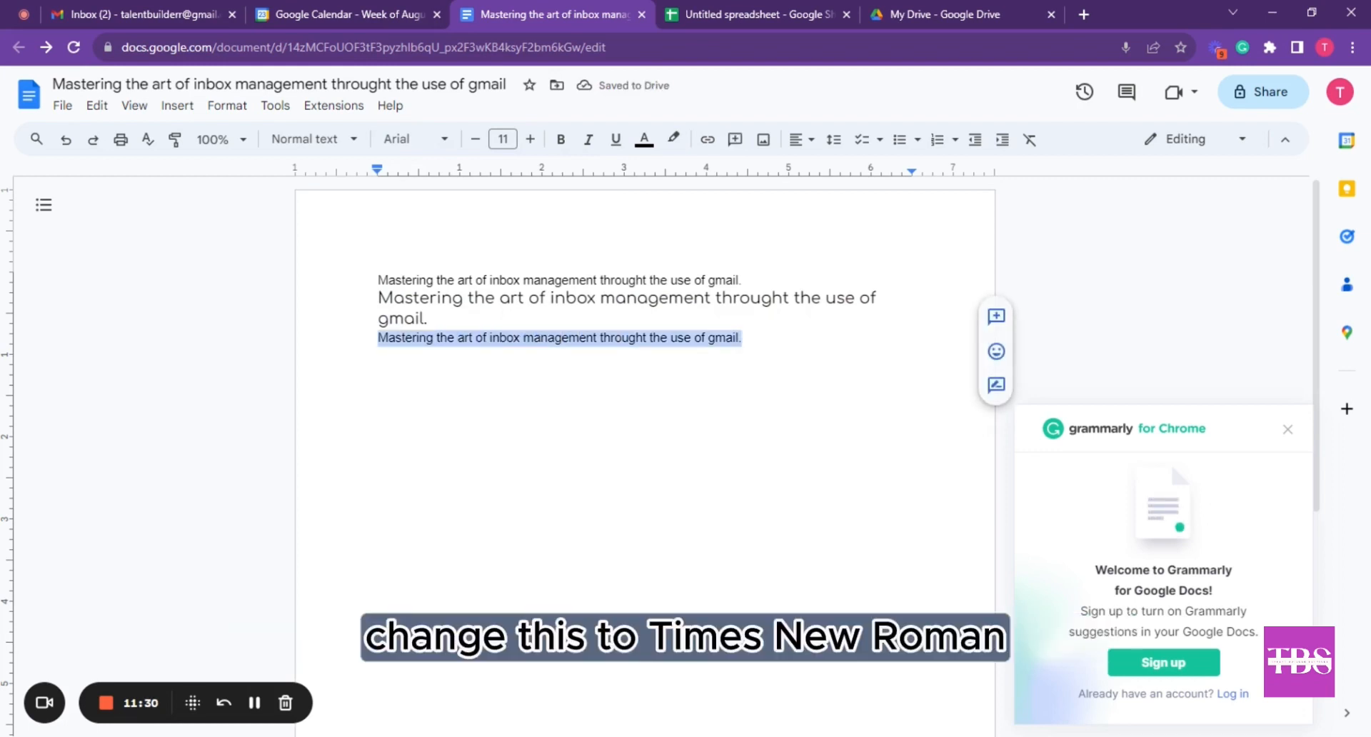
{"action": "left_click", "coordinate": [443, 140]}
{"action": "left_click", "coordinate": [503, 266]}
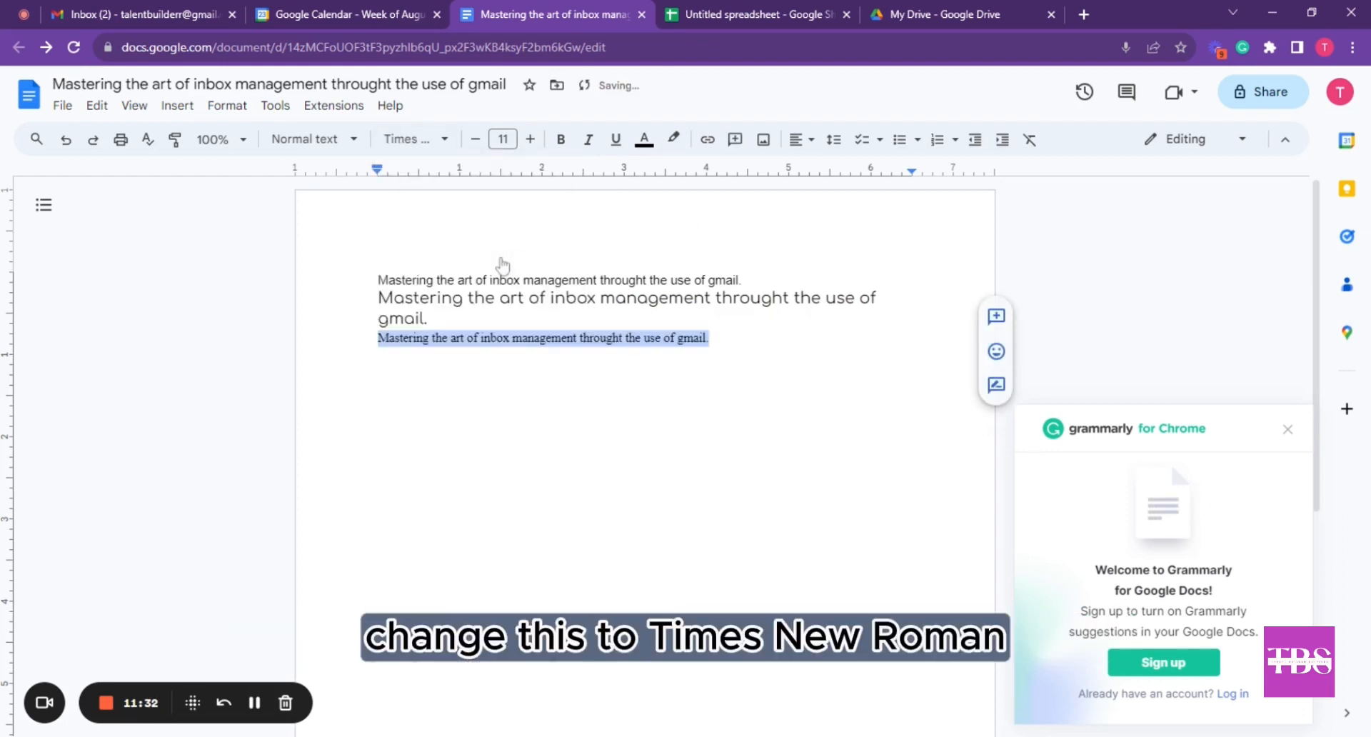
{"action": "left_click", "coordinate": [560, 139]}
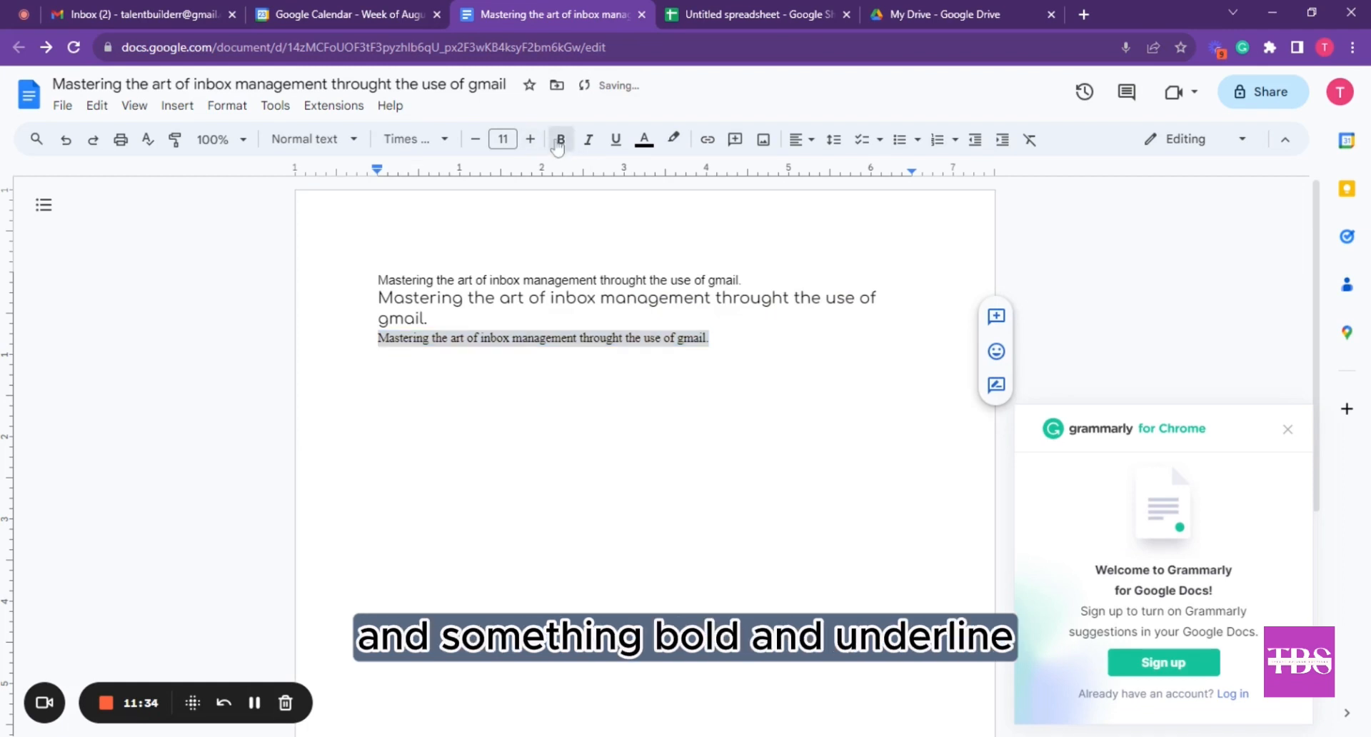
{"action": "left_click", "coordinate": [616, 139]}
{"action": "left_click", "coordinate": [631, 338]}
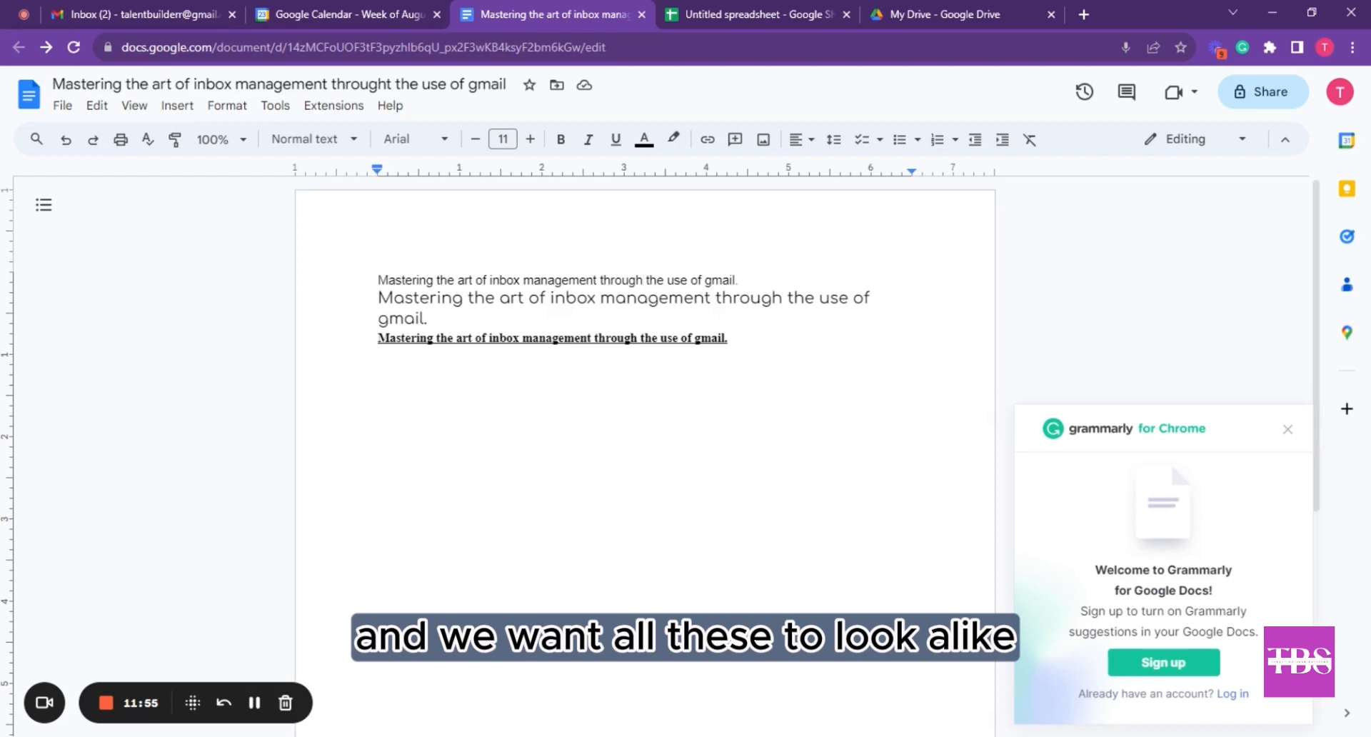
{"action": "left_click_drag", "start_coordinate": [378, 280], "coordinate": [727, 339]}
{"action": "left_click", "coordinate": [728, 338]}
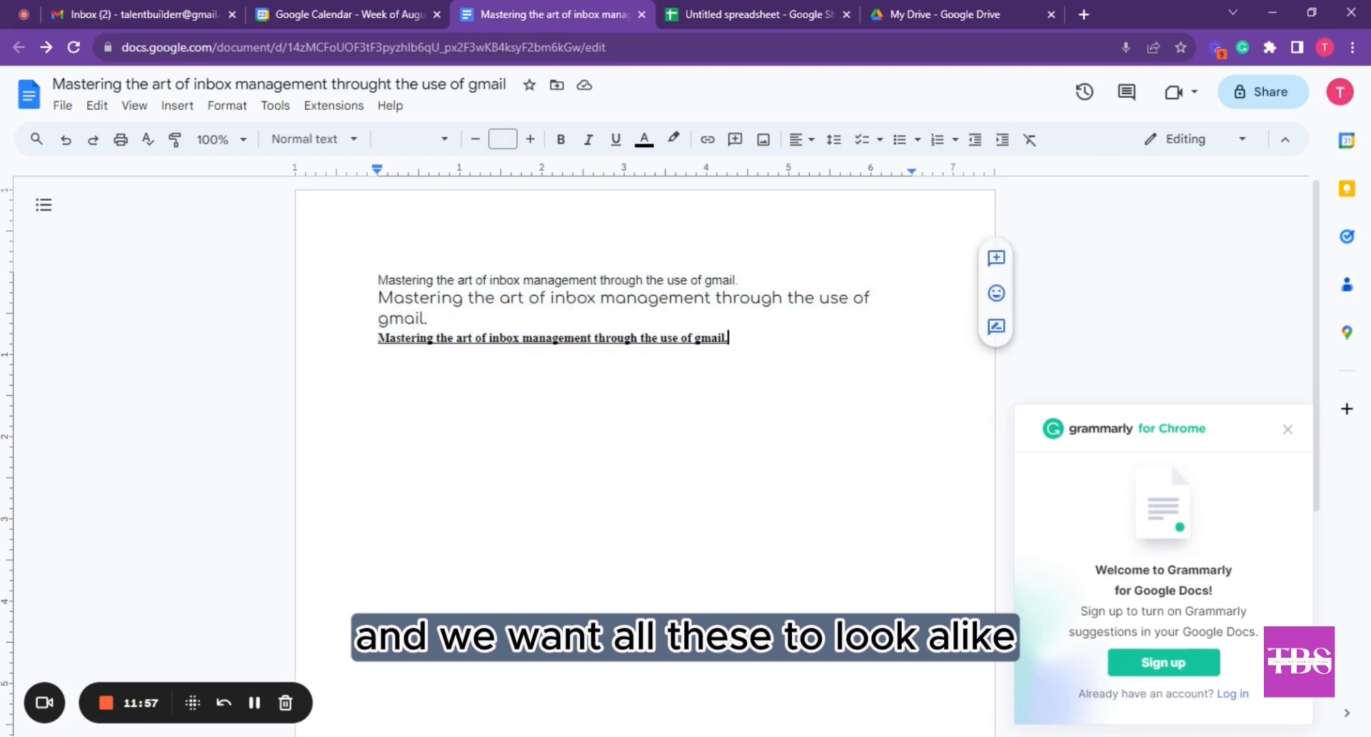
{"action": "left_click", "coordinate": [447, 337]}
{"action": "left_click", "coordinate": [406, 298]}
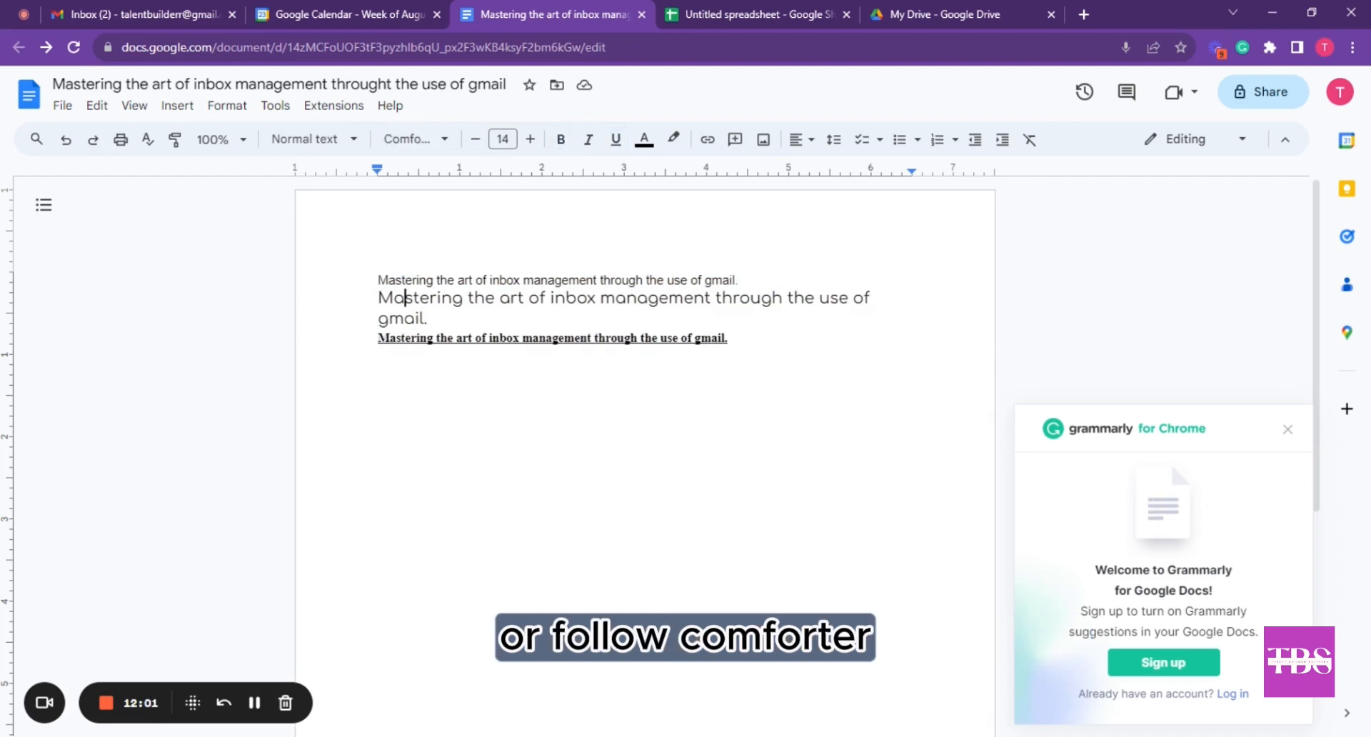
{"action": "left_click", "coordinate": [414, 280]}
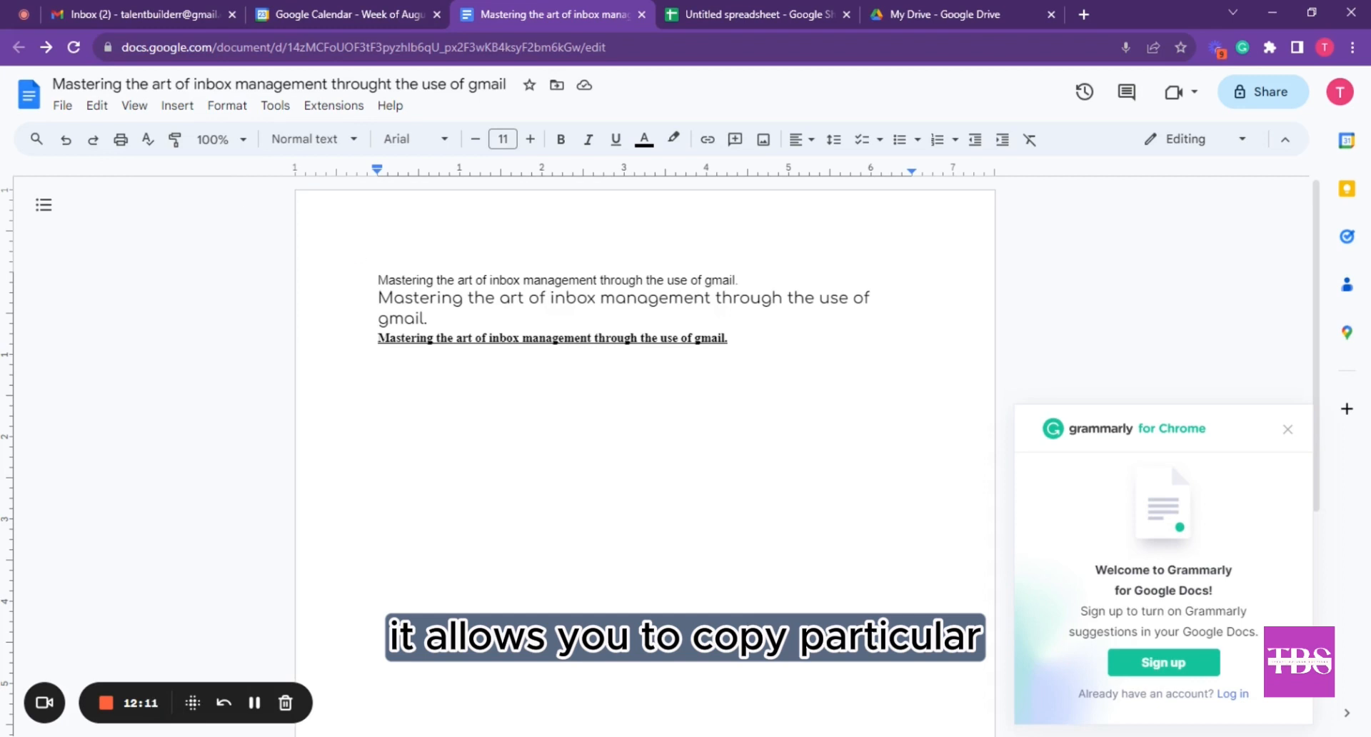
{"action": "left_click_drag", "start_coordinate": [379, 338], "coordinate": [733, 338]}
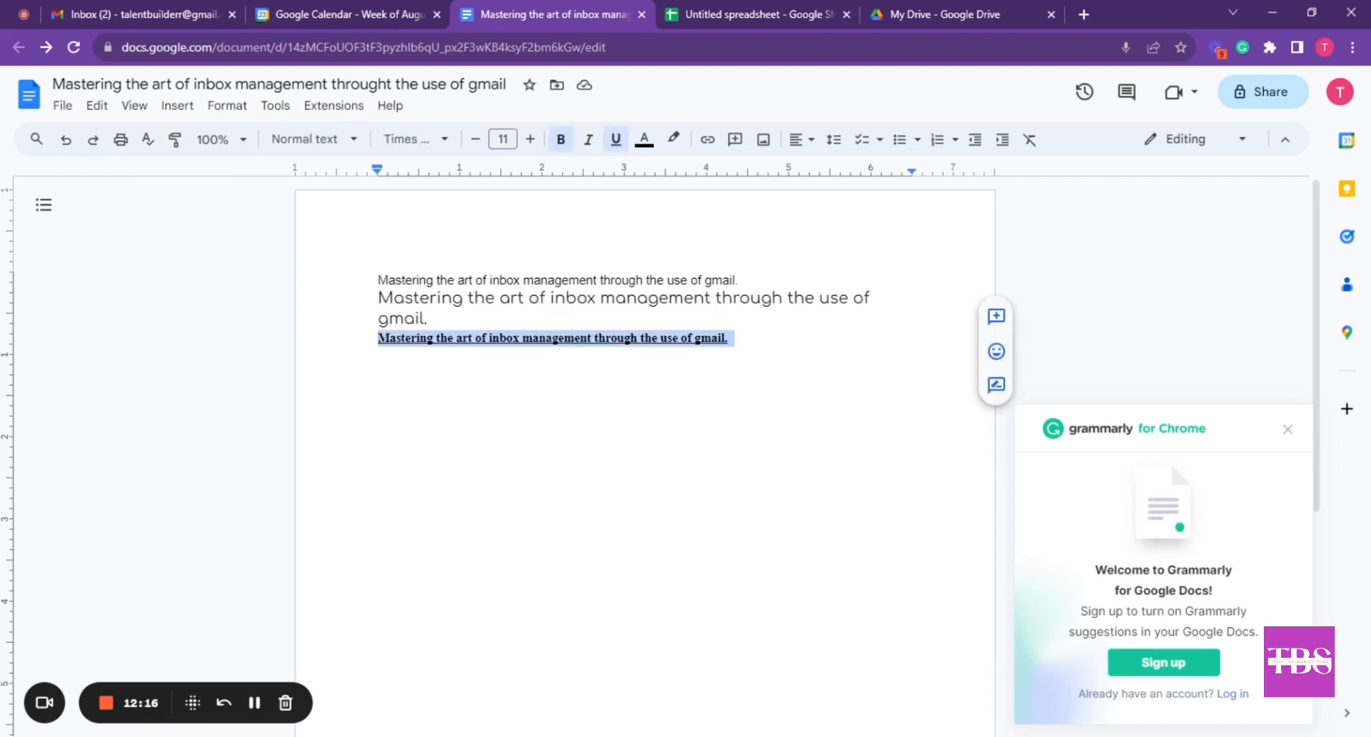
{"action": "left_click", "coordinate": [433, 338]}
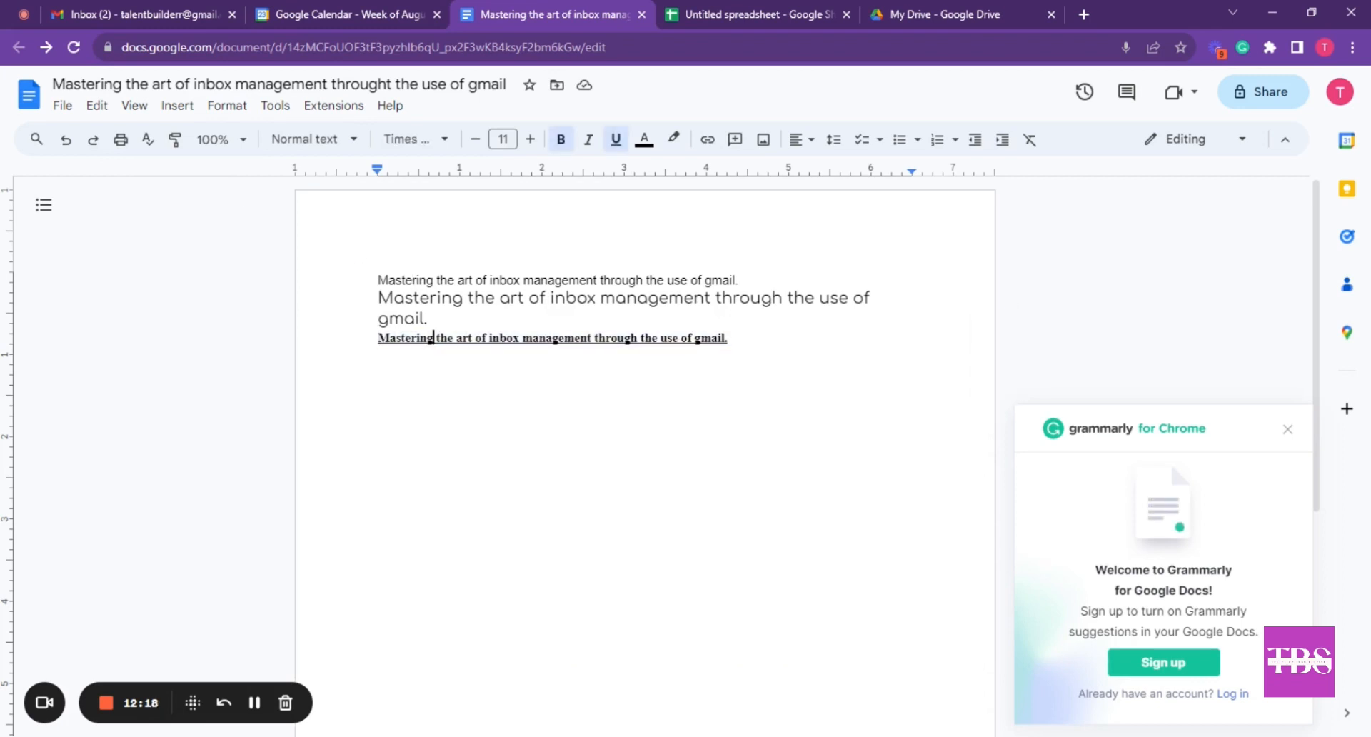
{"action": "left_click", "coordinate": [414, 298]}
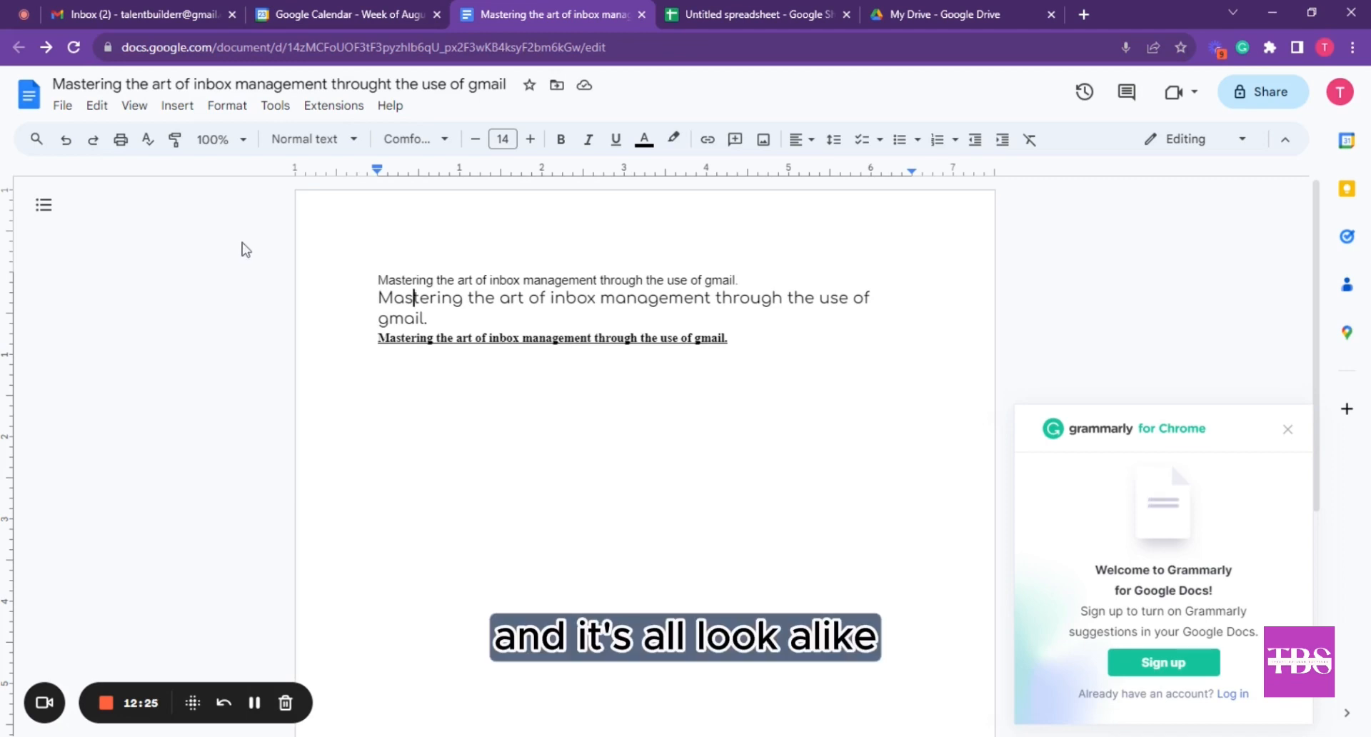
{"action": "left_click", "coordinate": [179, 142]}
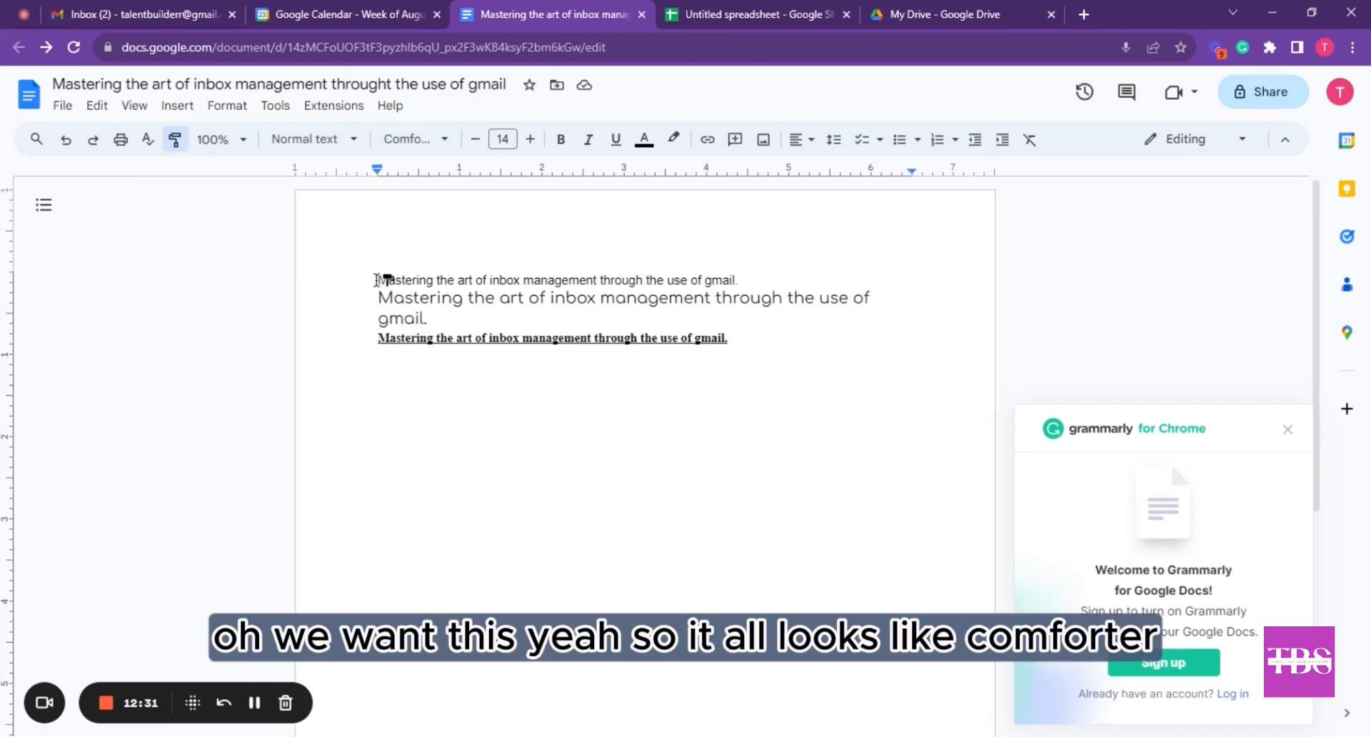
{"action": "left_click_drag", "start_coordinate": [376, 280], "coordinate": [730, 357]}
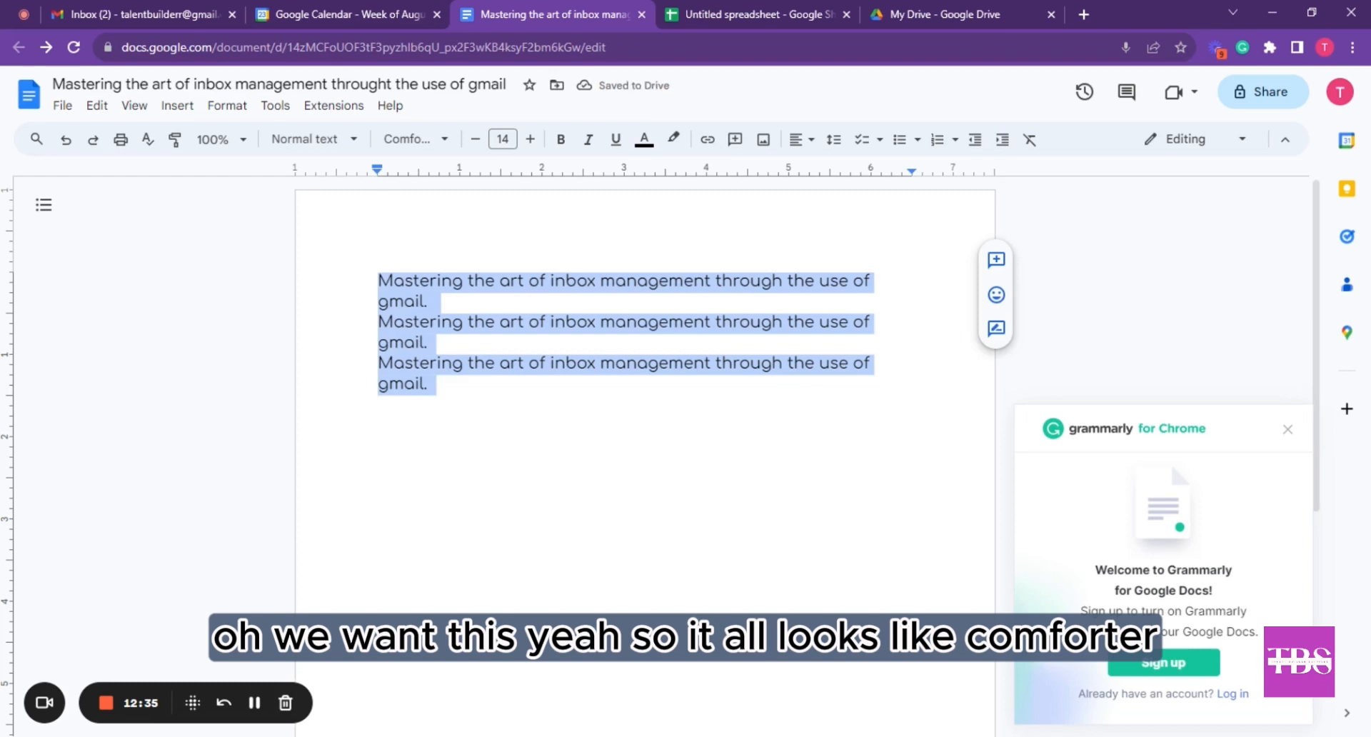
{"action": "key", "text": "ctrl+z"}
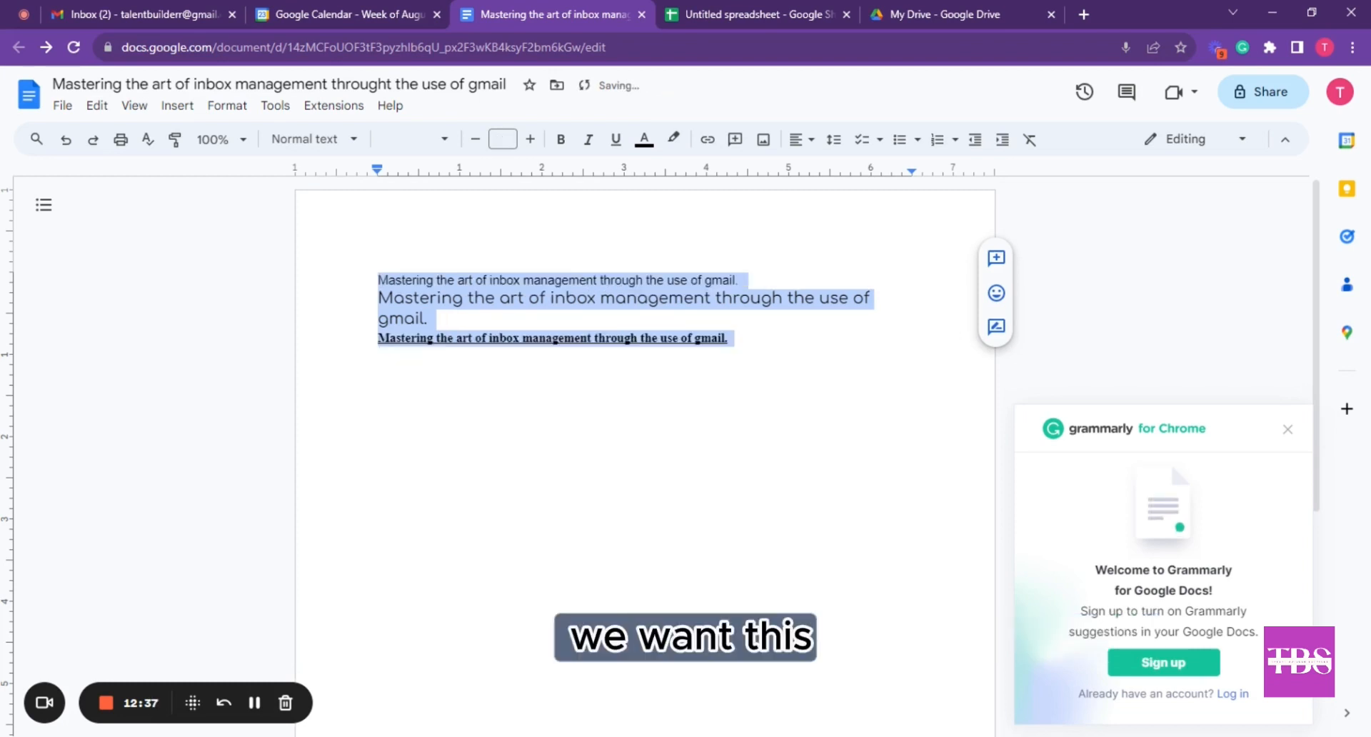
{"action": "left_click", "coordinate": [457, 339]}
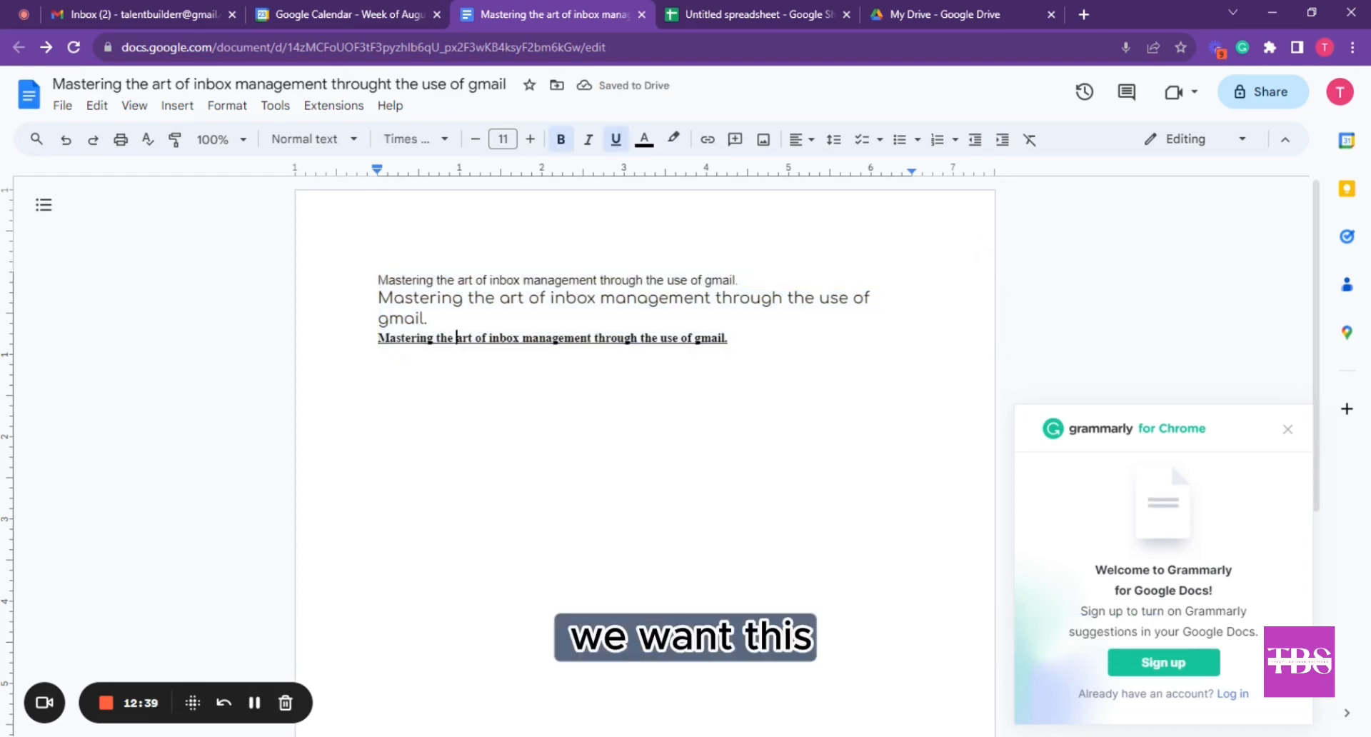
{"action": "left_click_drag", "start_coordinate": [379, 280], "coordinate": [730, 339]}
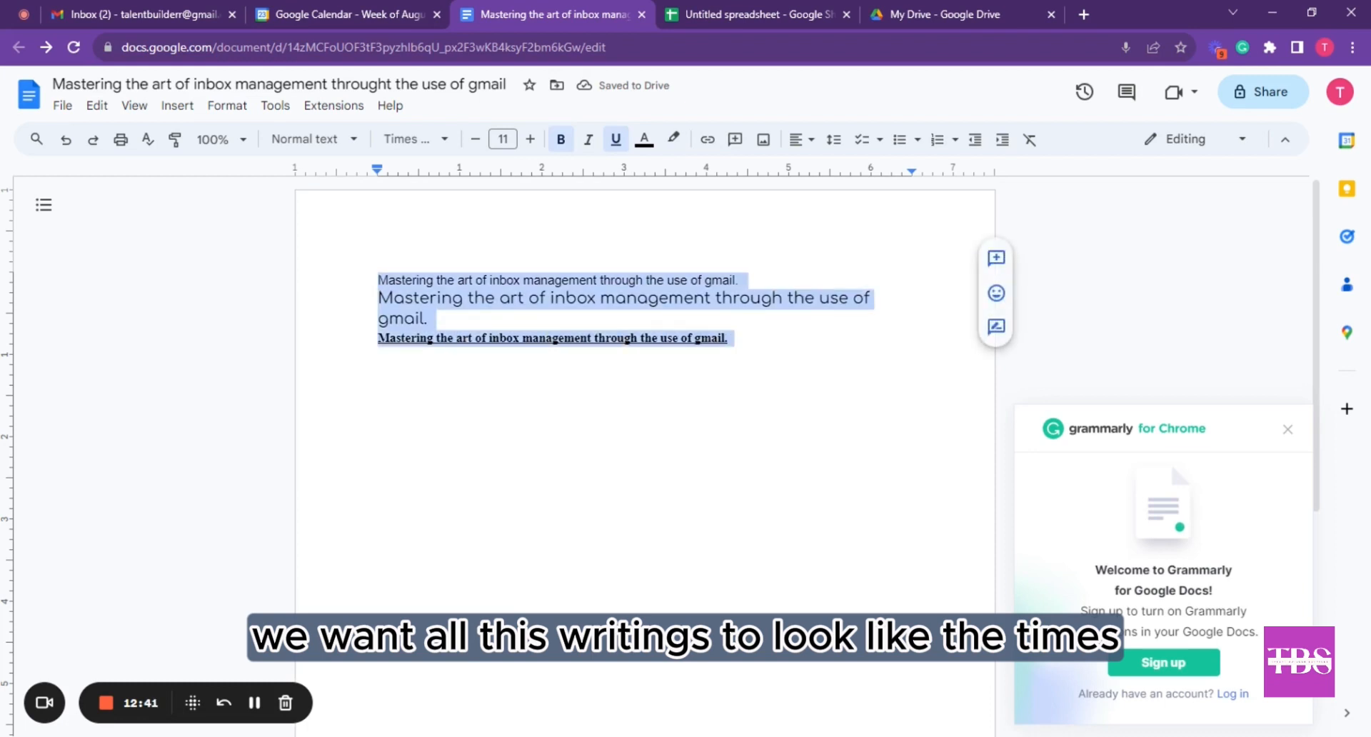
{"action": "left_click", "coordinate": [661, 338]}
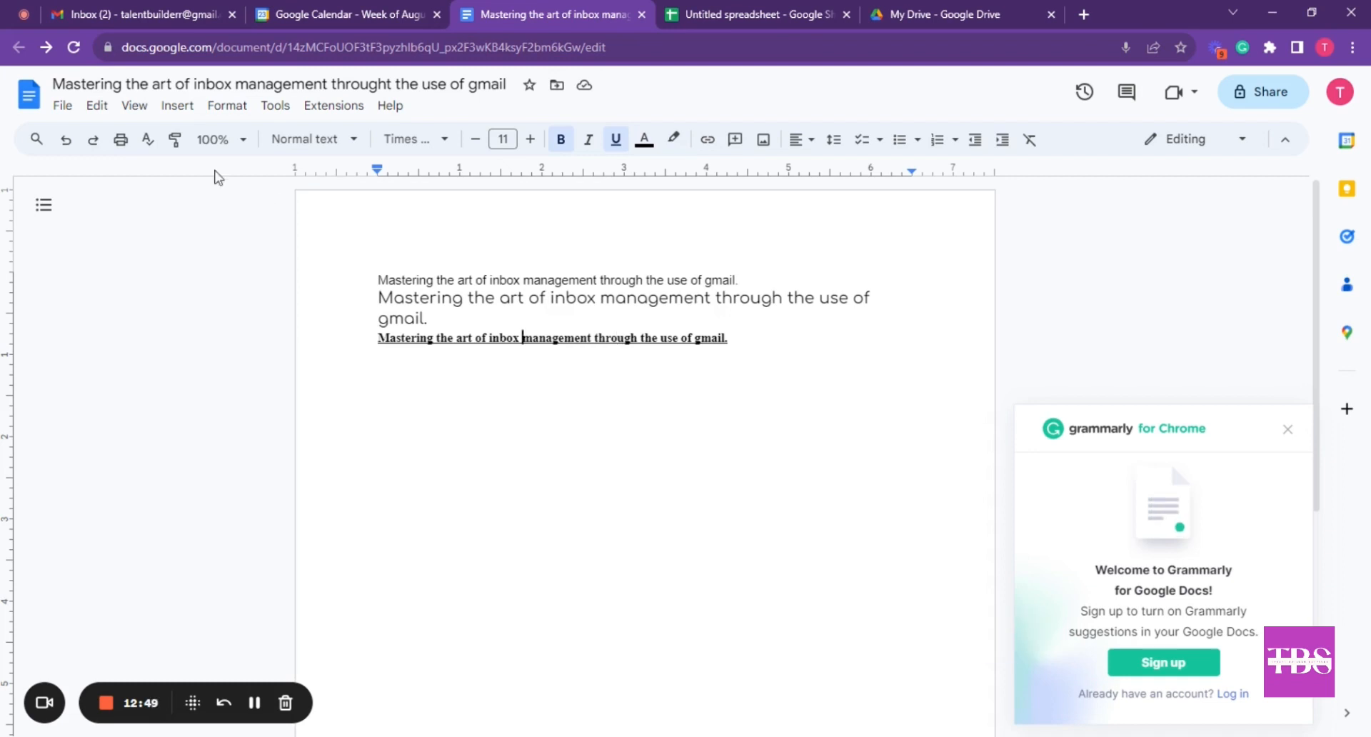
{"action": "left_click", "coordinate": [174, 139]}
{"action": "mouse_move", "coordinate": [350, 268]}
{"action": "left_mouse_down"}
{"action": "mouse_move", "coordinate": [505, 355]}
{"action": "mouse_move", "coordinate": [760, 368]}
{"action": "left_mouse_up"}
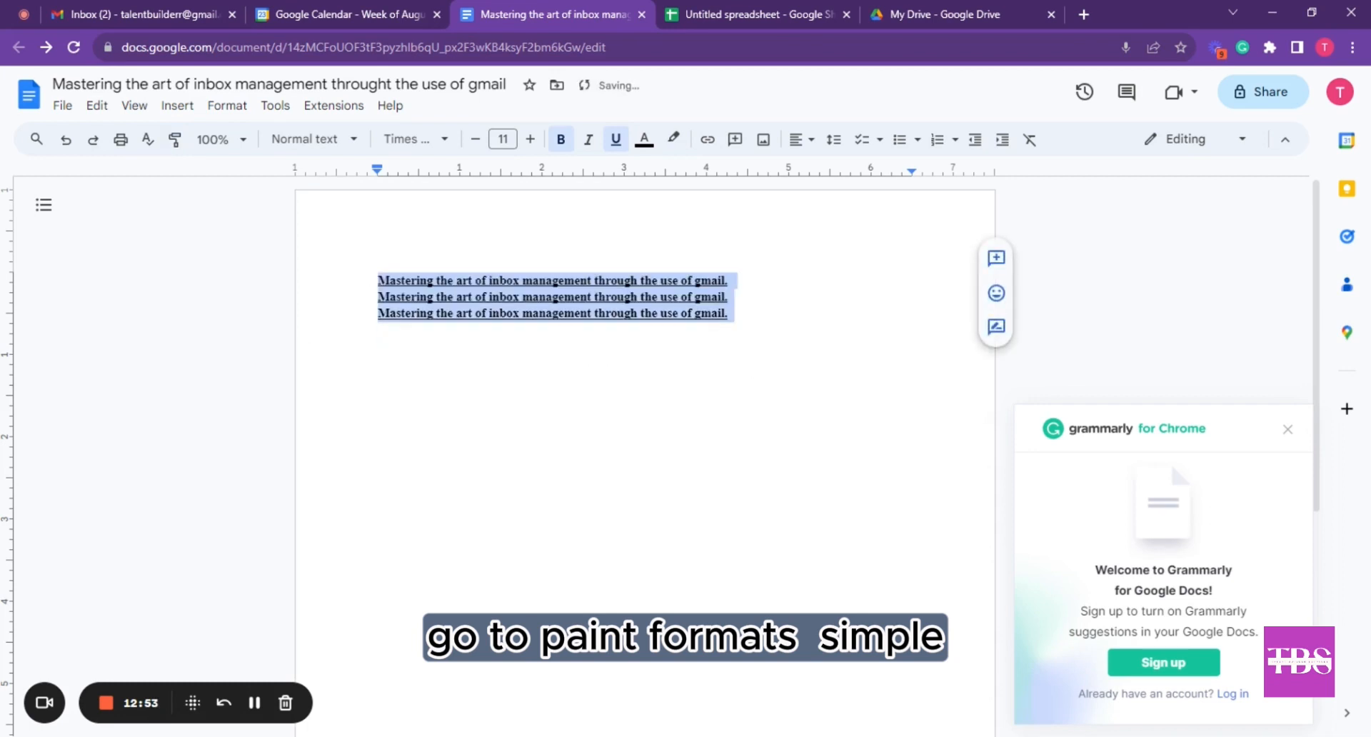
{"action": "key", "text": "ctrl+z"}
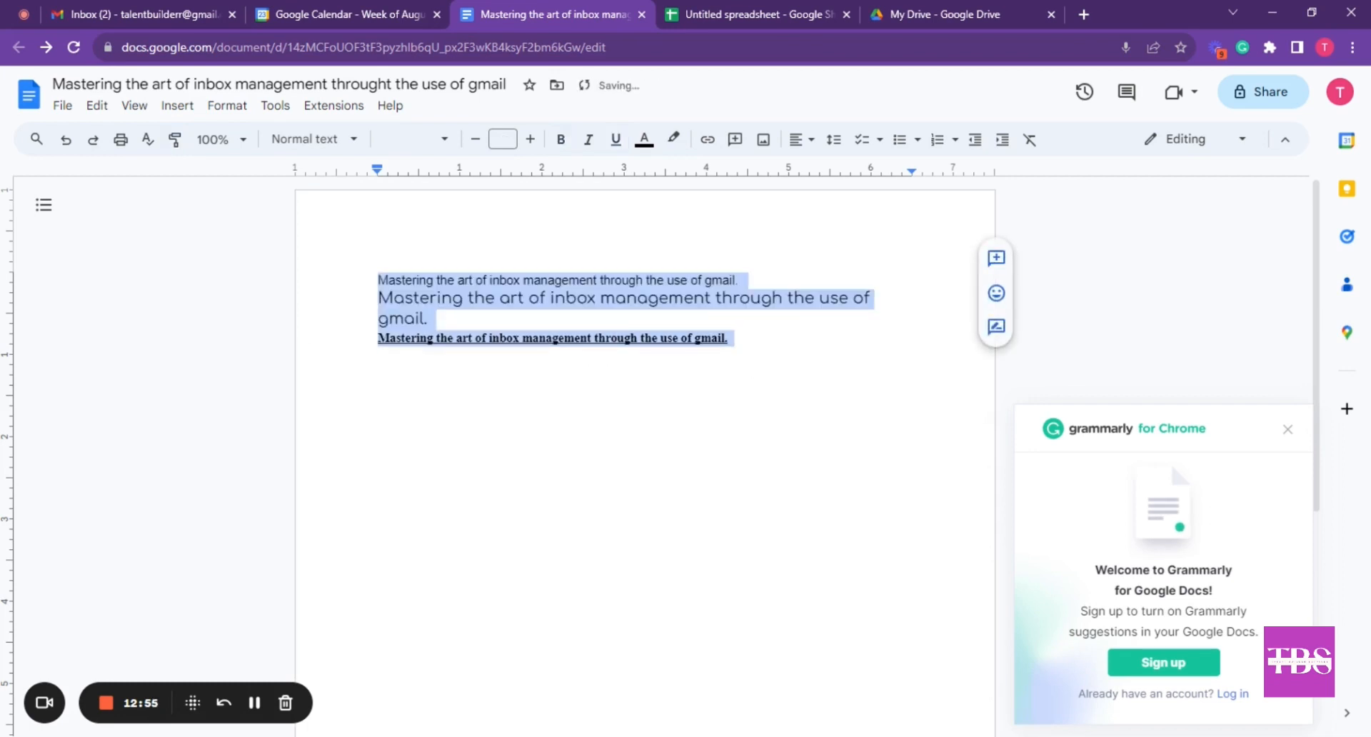
{"action": "left_click", "coordinate": [437, 297]}
{"action": "left_click", "coordinate": [440, 279]}
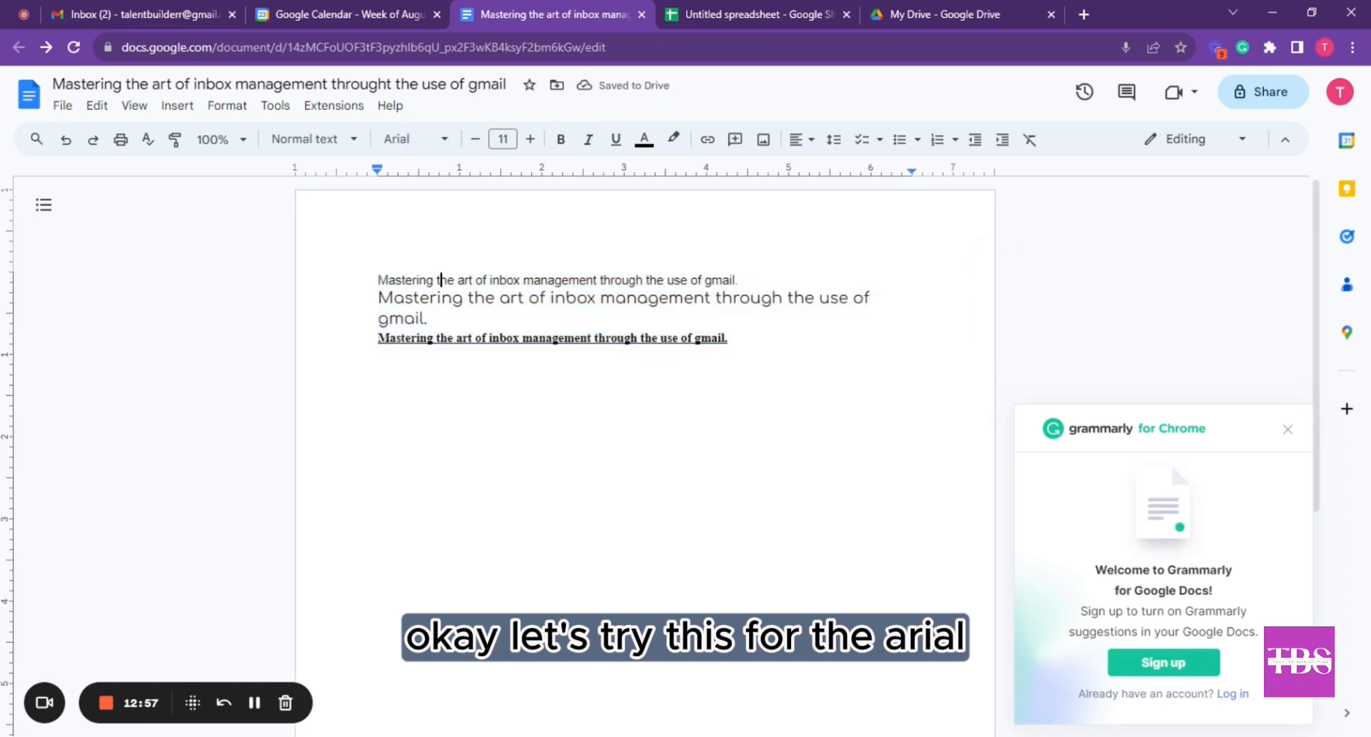
{"action": "left_click", "coordinate": [473, 279]}
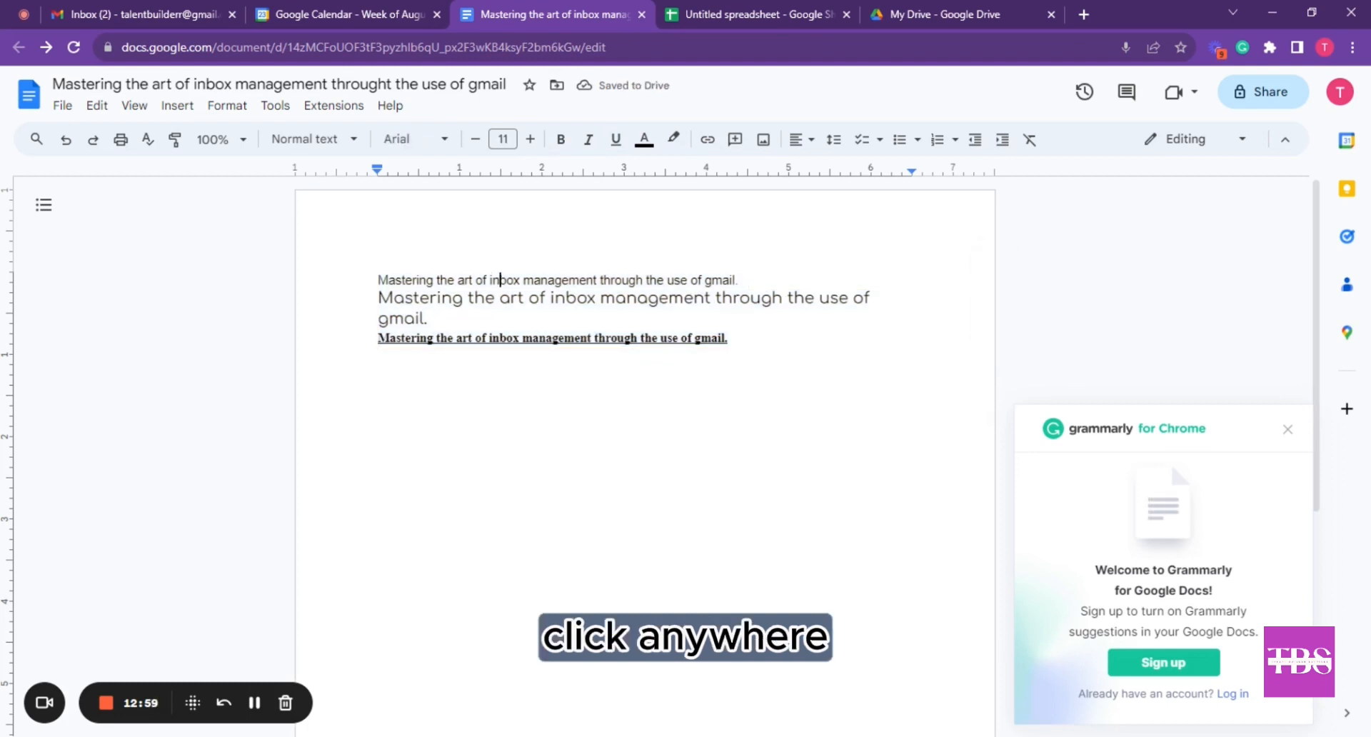
{"action": "left_click", "coordinate": [540, 280]}
{"action": "left_click", "coordinate": [622, 280]}
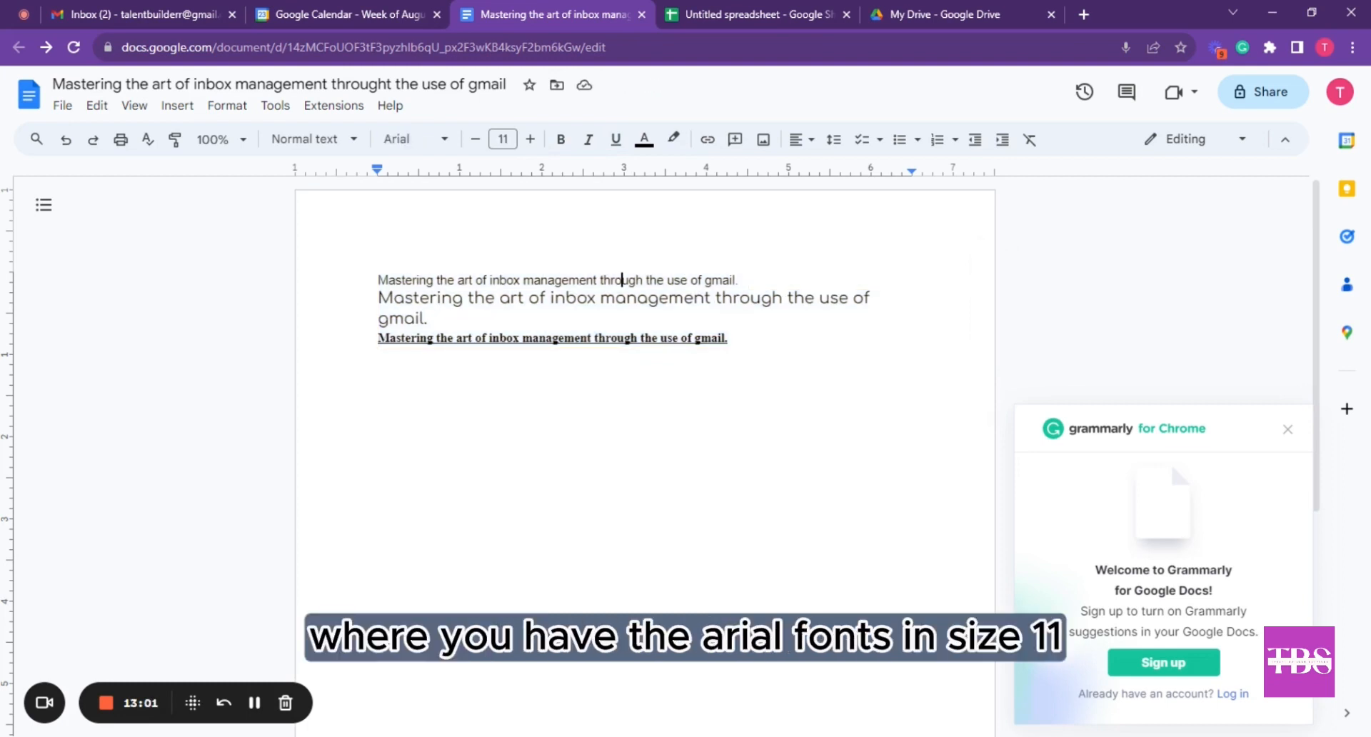
{"action": "left_click", "coordinate": [702, 280]}
{"action": "left_click", "coordinate": [534, 280]}
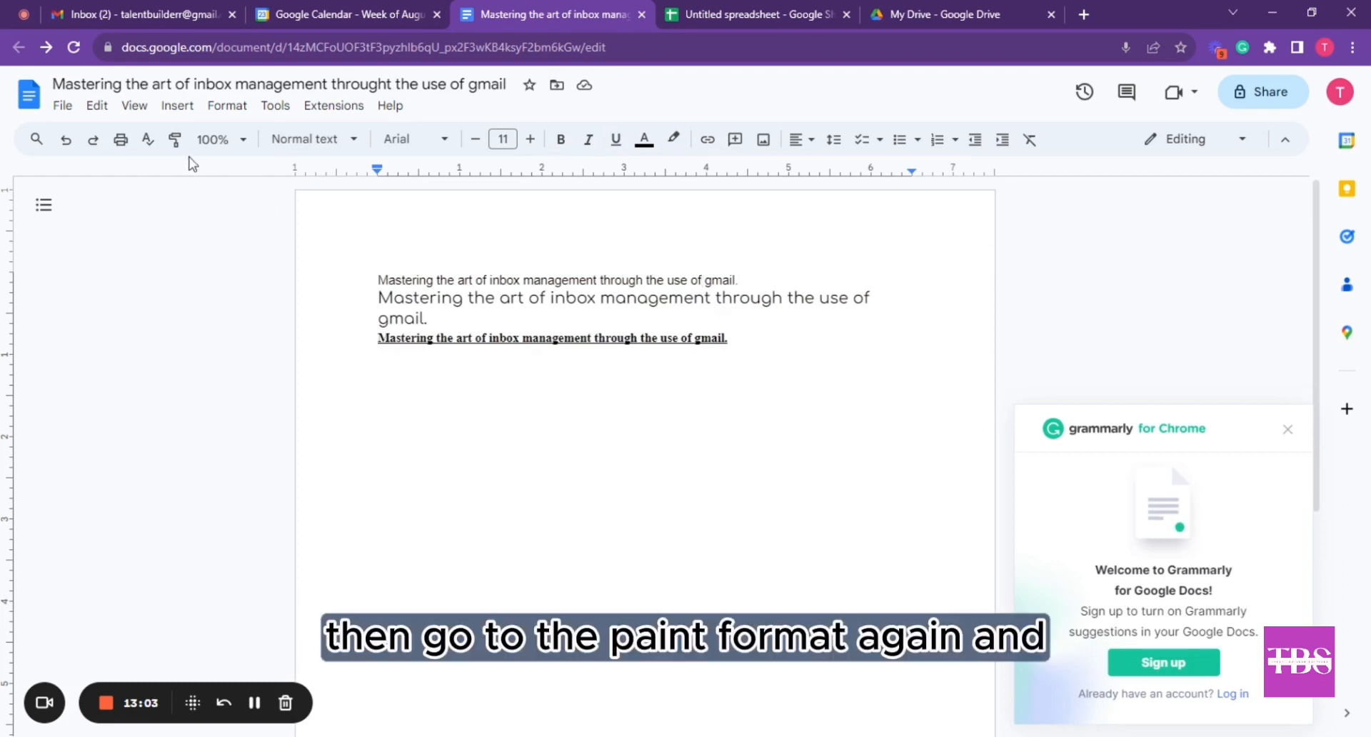
{"action": "left_click", "coordinate": [174, 140]}
{"action": "mouse_move", "coordinate": [367, 277]}
{"action": "left_mouse_down"}
{"action": "mouse_move", "coordinate": [796, 327]}
{"action": "mouse_move", "coordinate": [735, 340]}
{"action": "left_mouse_up"}
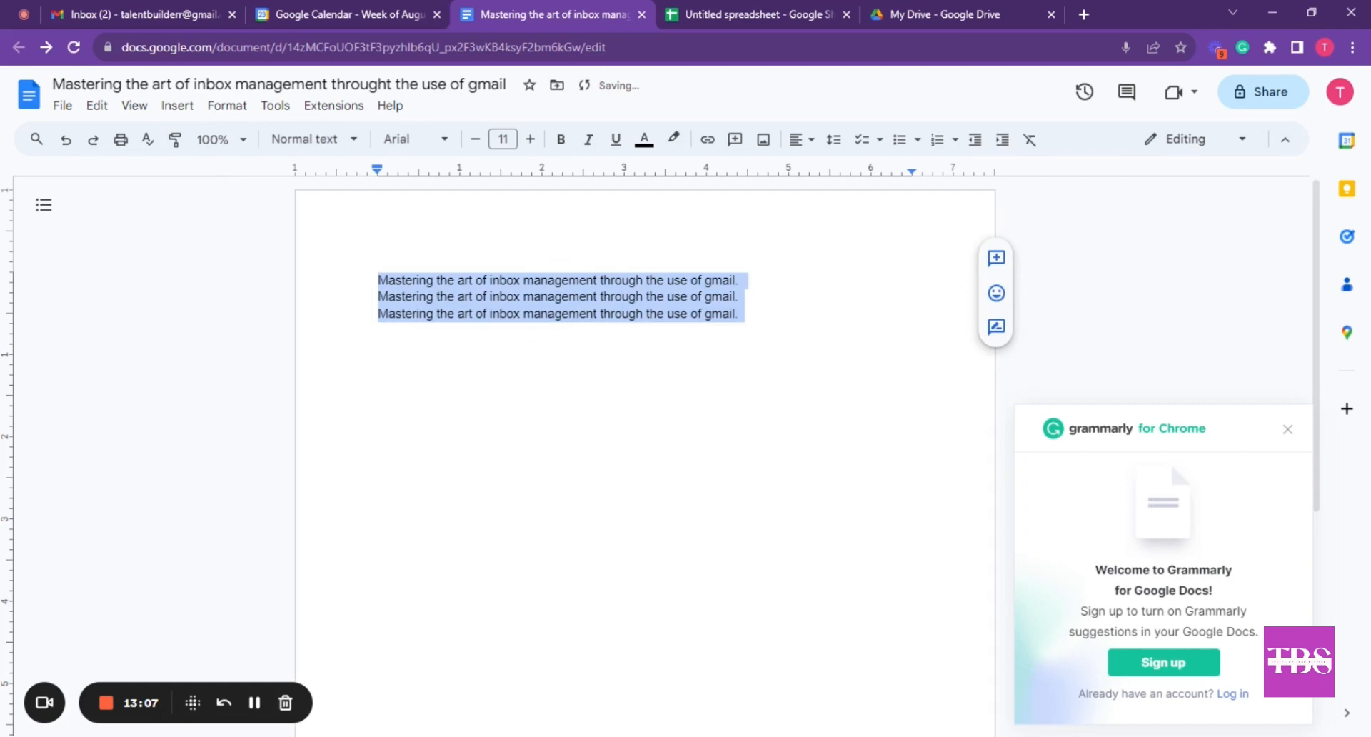
{"action": "key", "text": "ctrl+z"}
{"action": "left_click", "coordinate": [672, 338]}
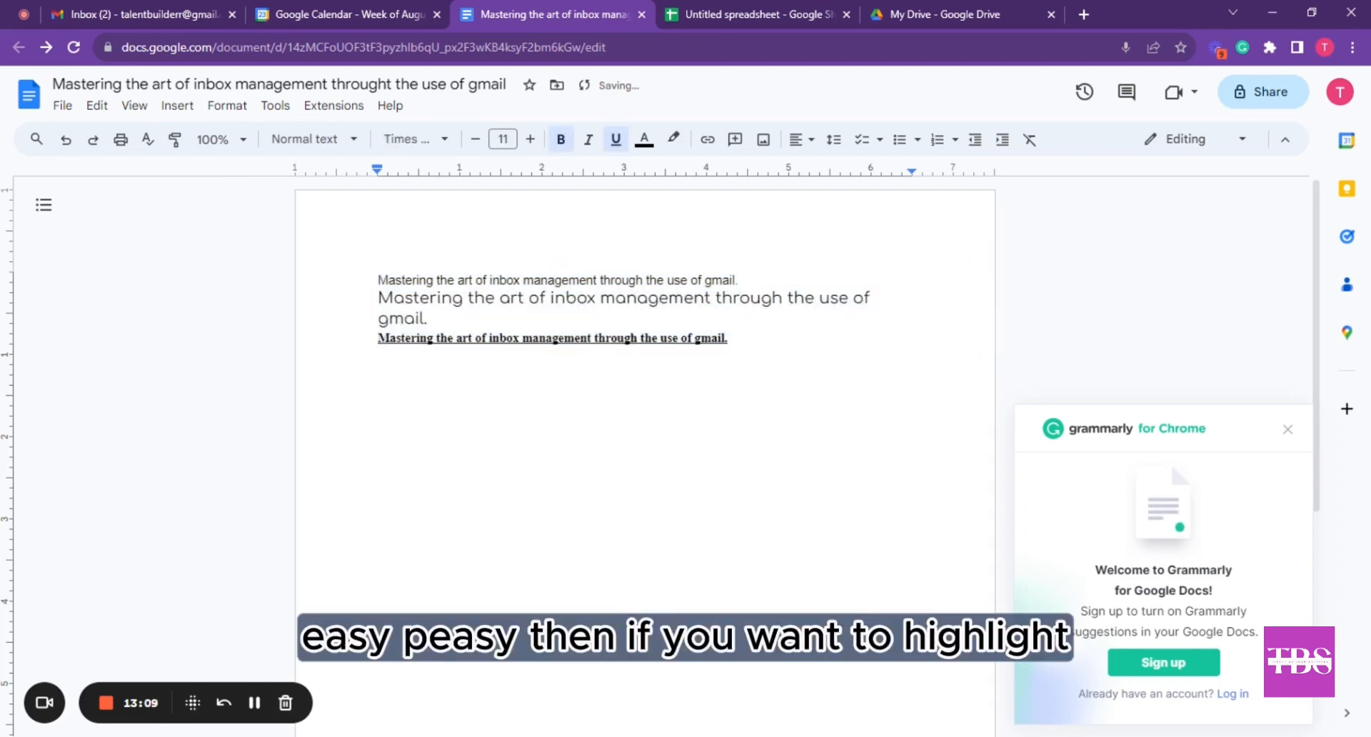
Highlight the first line in light orange
{"action": "left_click_drag", "start_coordinate": [377, 280], "coordinate": [748, 280]}
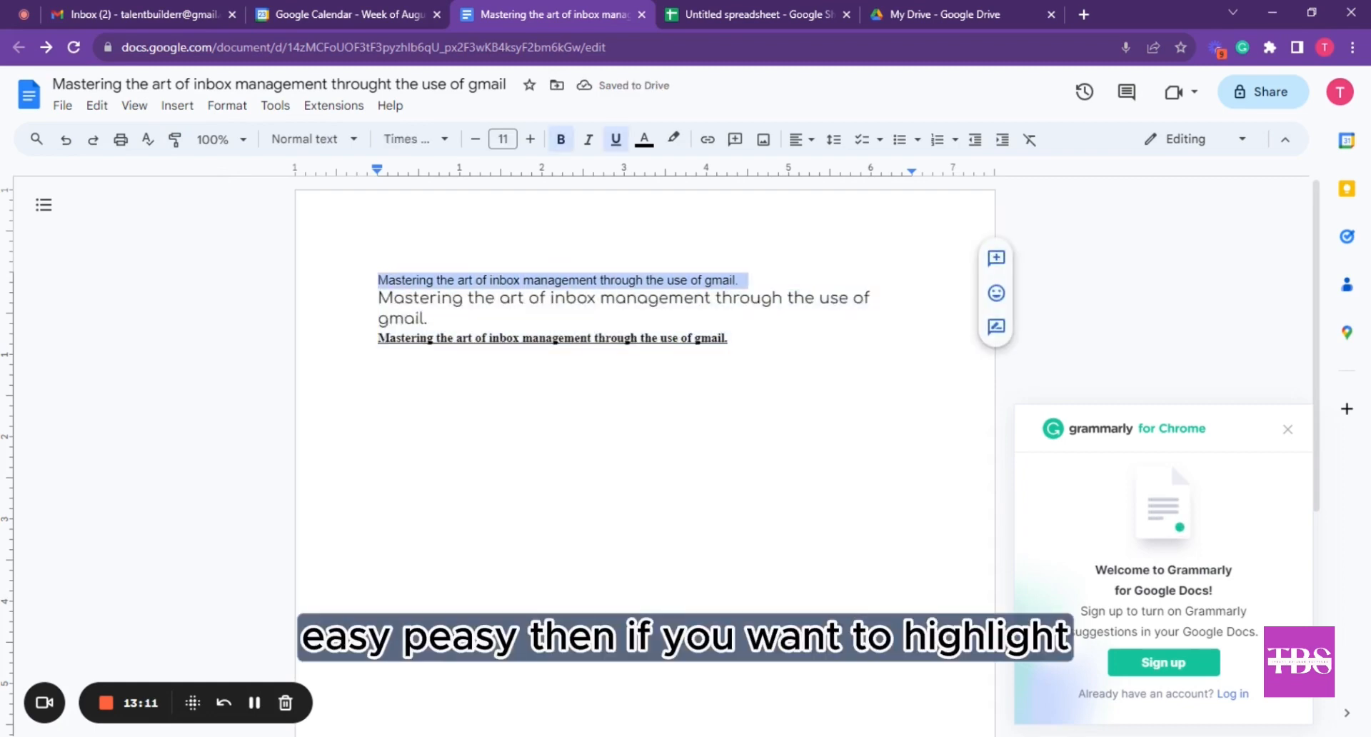
{"action": "left_click", "coordinate": [676, 146]}
{"action": "left_click", "coordinate": [718, 256]}
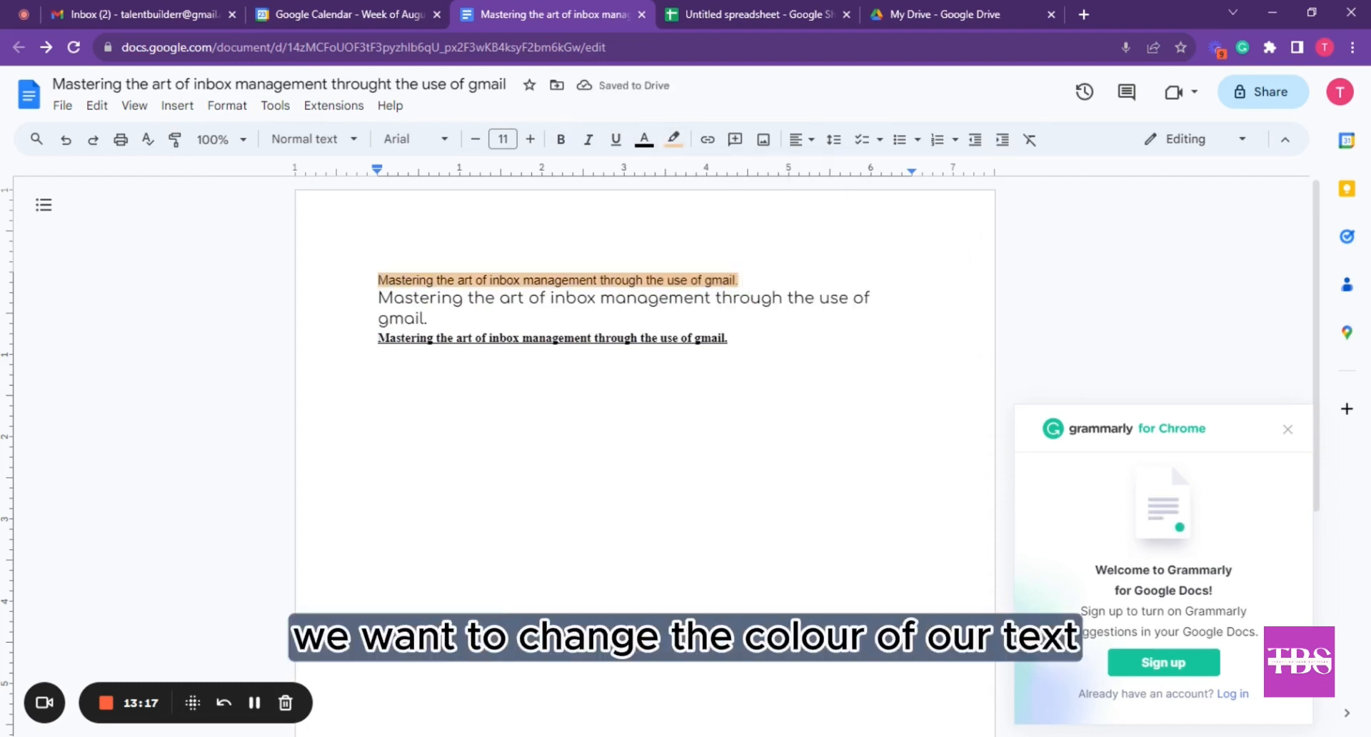
Colour the bold underlined third line red
{"action": "left_click_drag", "start_coordinate": [874, 297], "coordinate": [732, 337]}
{"action": "left_click", "coordinate": [463, 337]}
{"action": "left_click", "coordinate": [645, 139]}
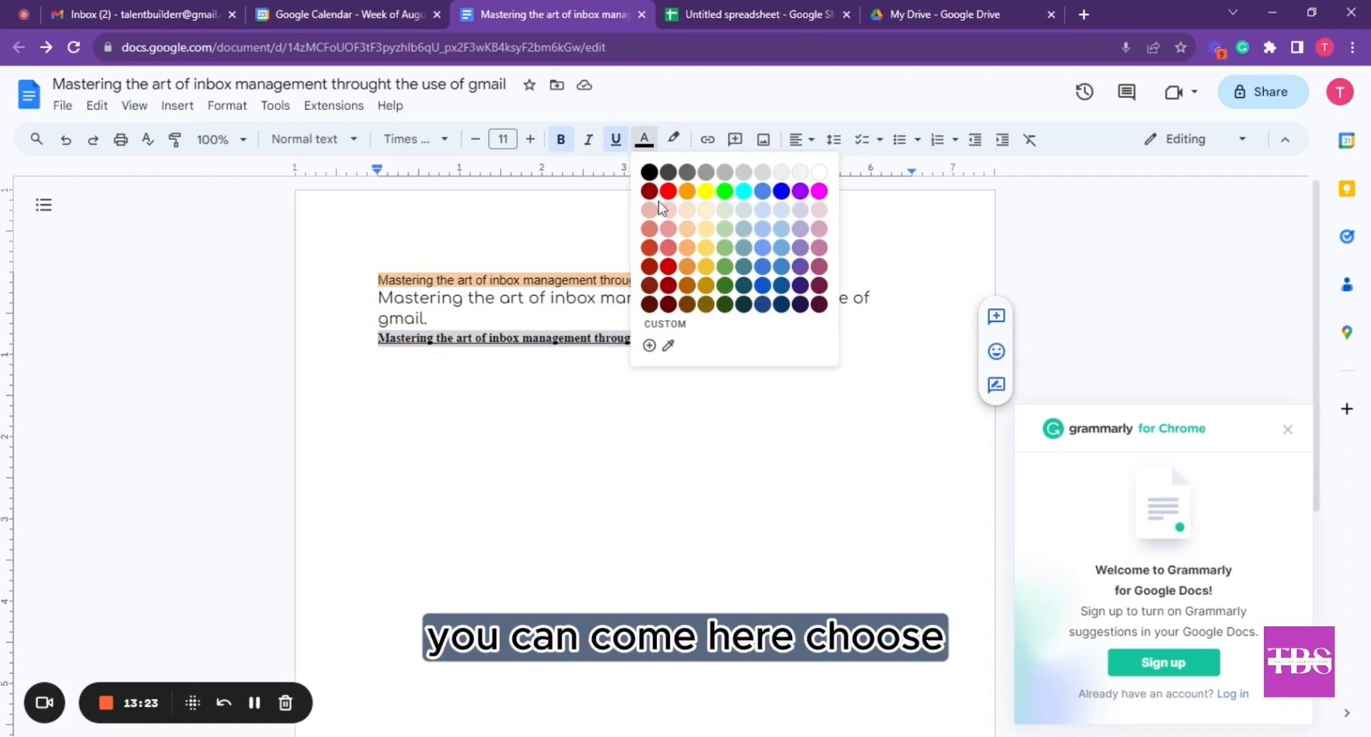
{"action": "left_click", "coordinate": [660, 200]}
{"action": "left_click", "coordinate": [645, 338]}
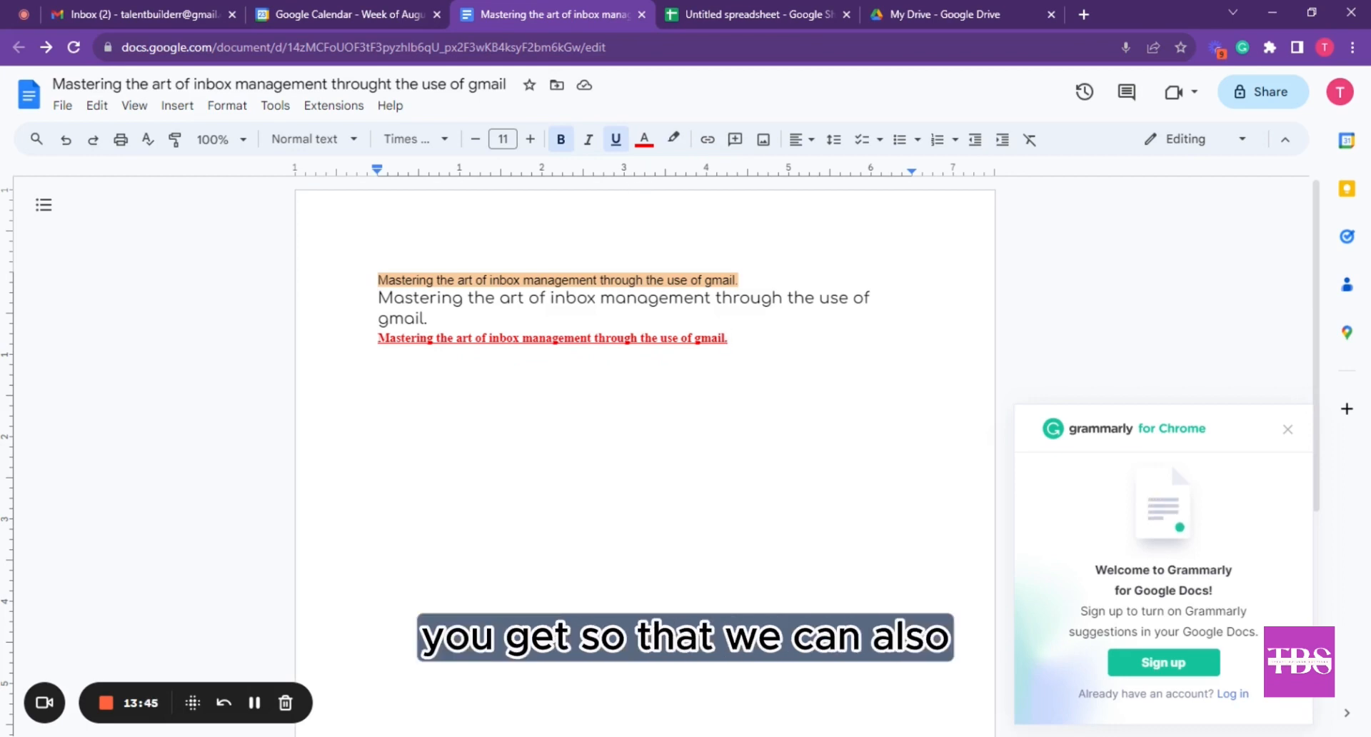
{"action": "key", "text": "ctrl+a"}
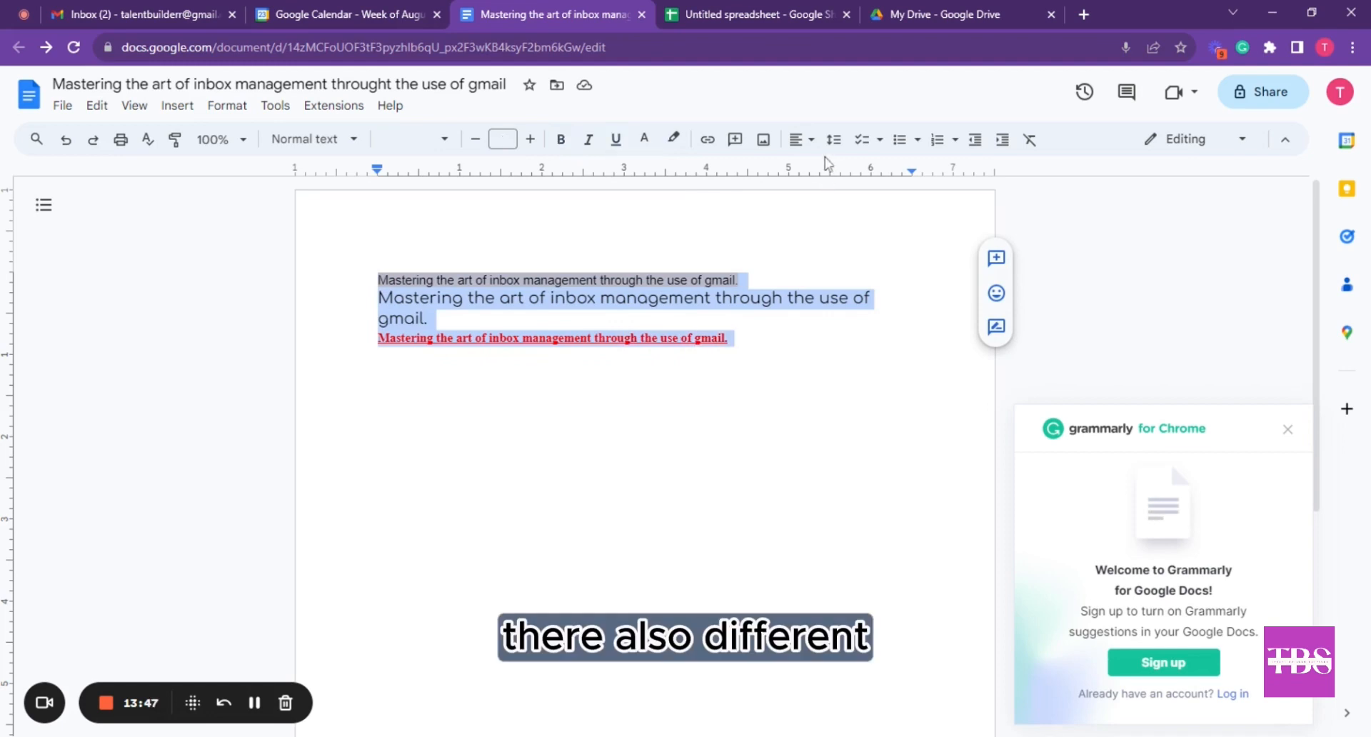
Justify all three lines, after briefly trying right and left alignment
{"action": "left_click", "coordinate": [800, 140]}
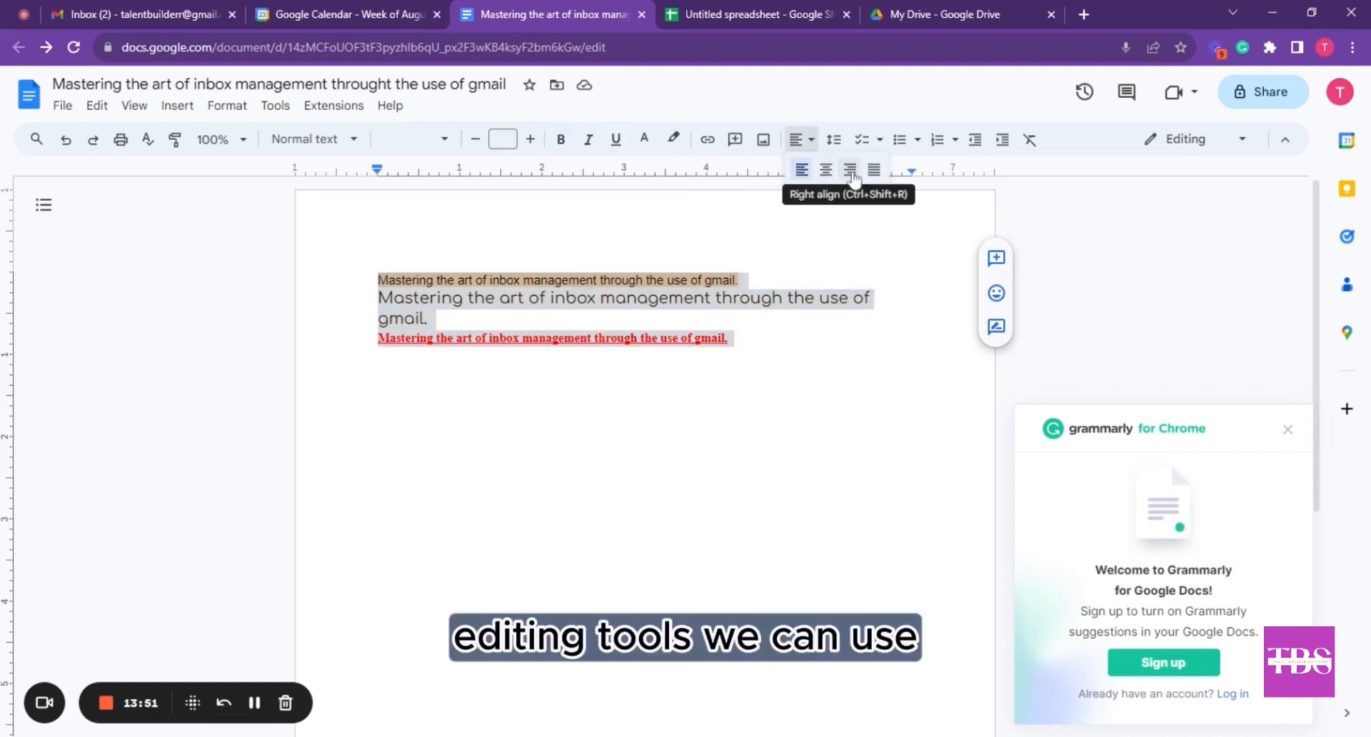
{"action": "left_click", "coordinate": [849, 170]}
{"action": "left_click", "coordinate": [800, 139]}
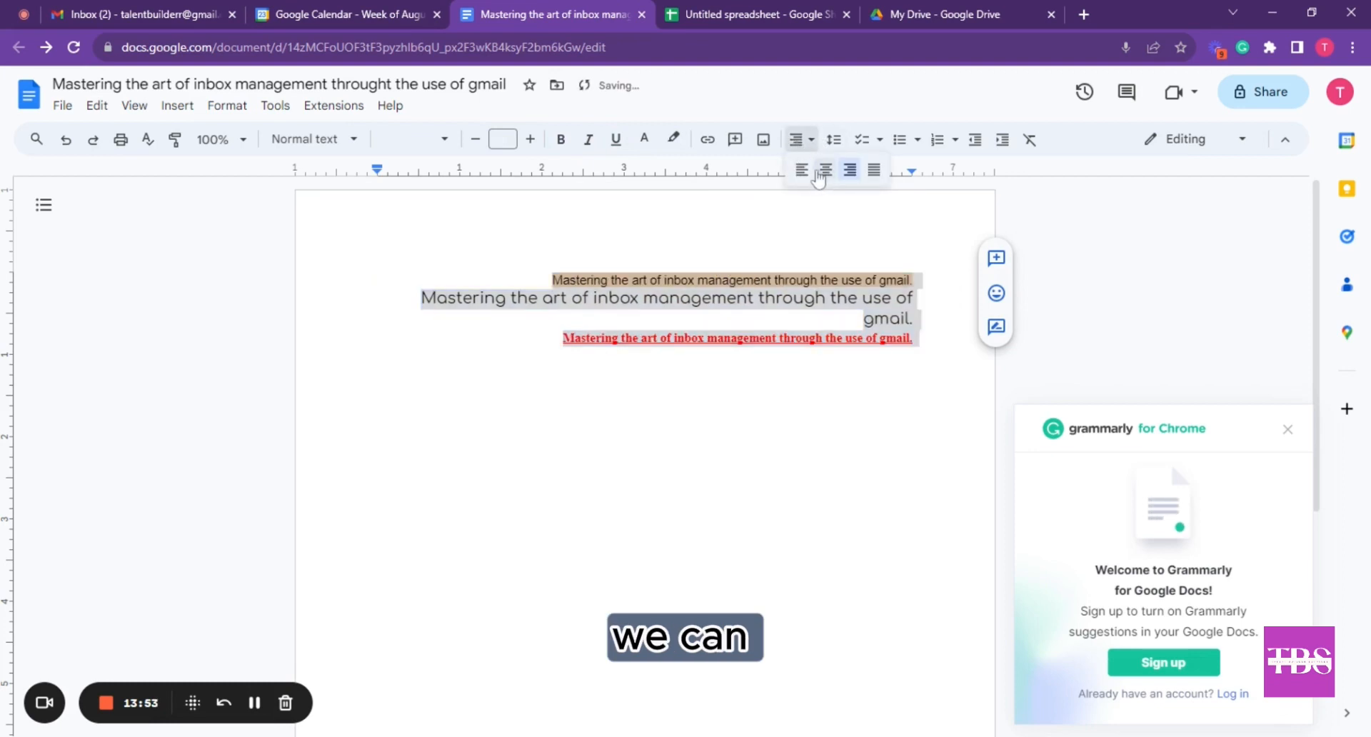
{"action": "left_click", "coordinate": [801, 170]}
{"action": "left_click", "coordinate": [799, 139]}
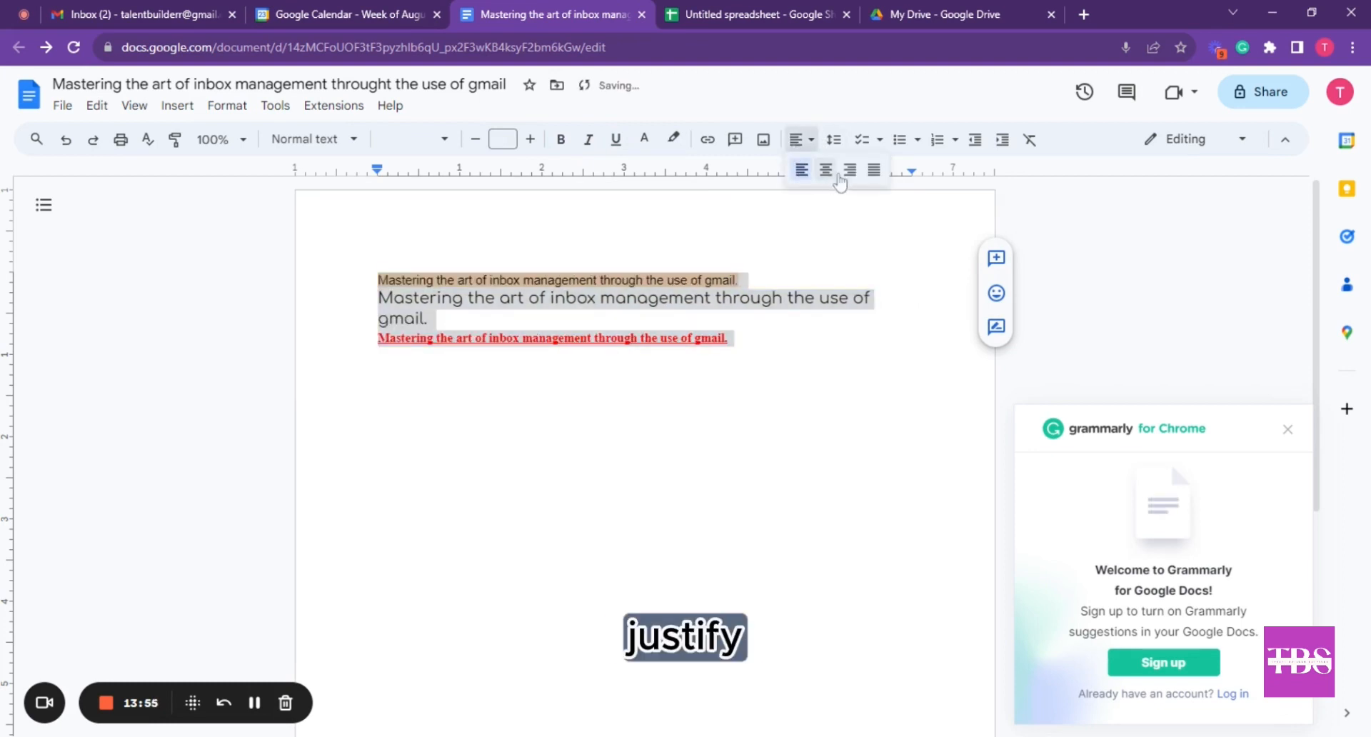
{"action": "left_click", "coordinate": [874, 169]}
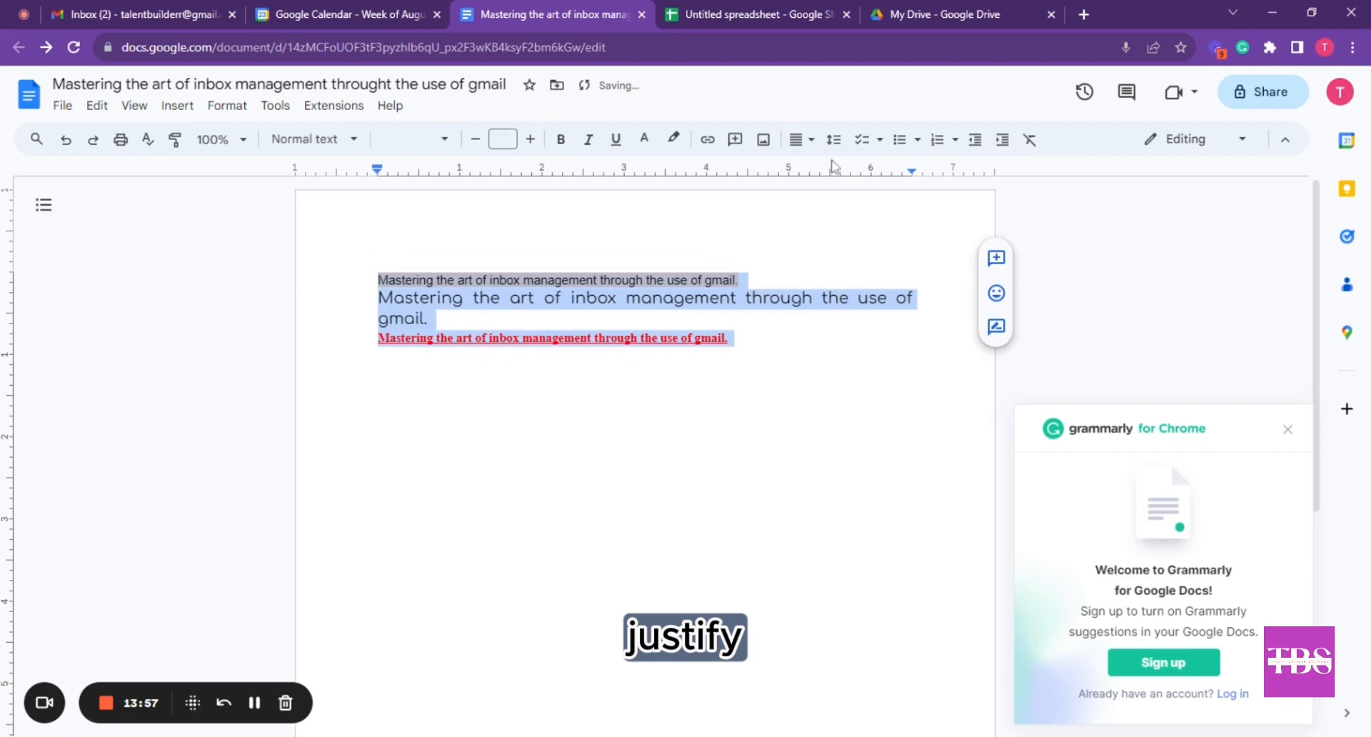
Add extra space before each paragraph
{"action": "left_click", "coordinate": [834, 139]}
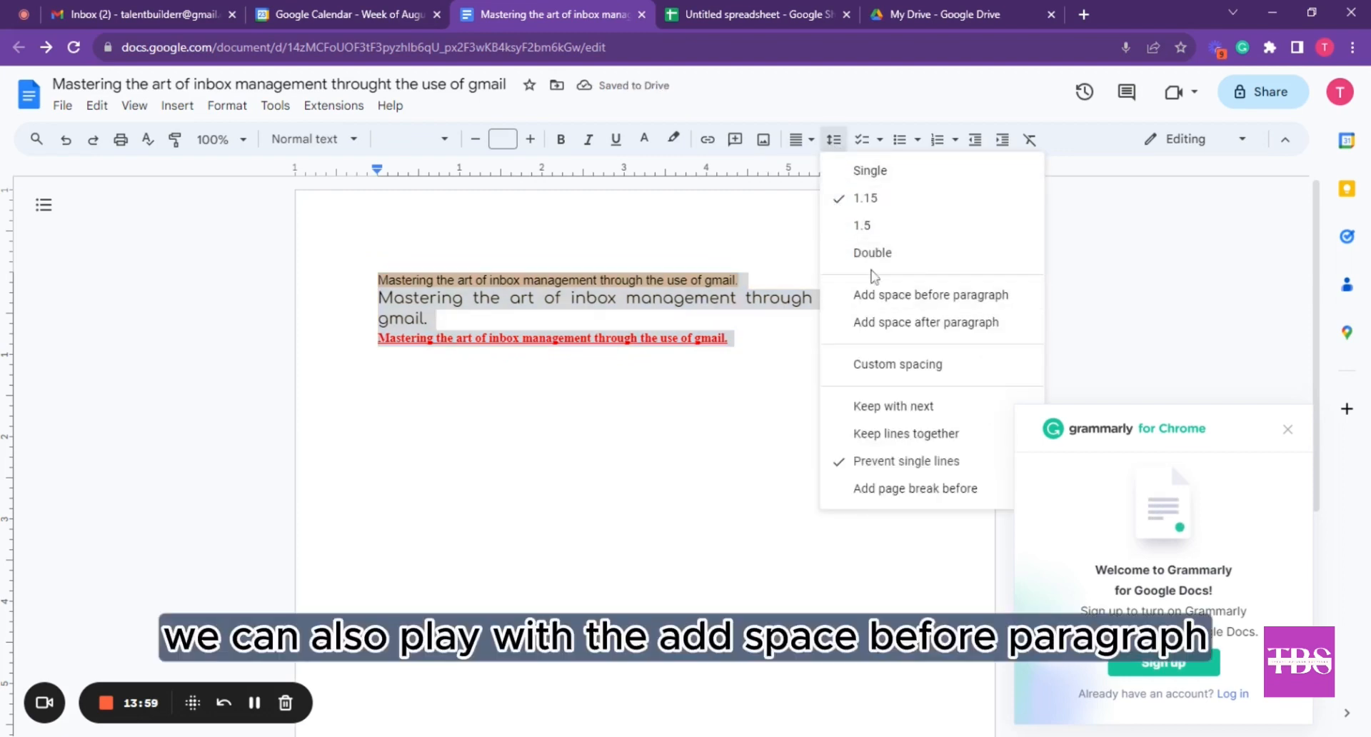
{"action": "left_click", "coordinate": [876, 294]}
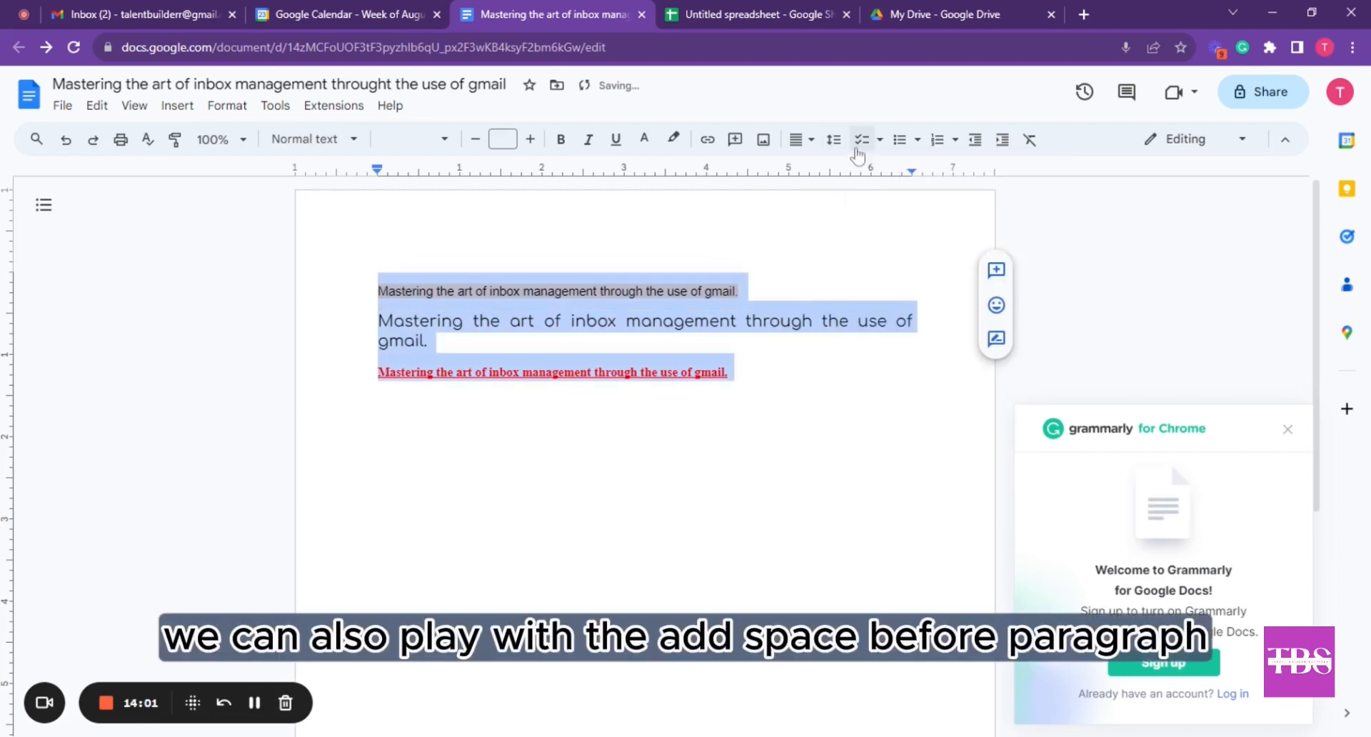
{"action": "left_click", "coordinate": [880, 148]}
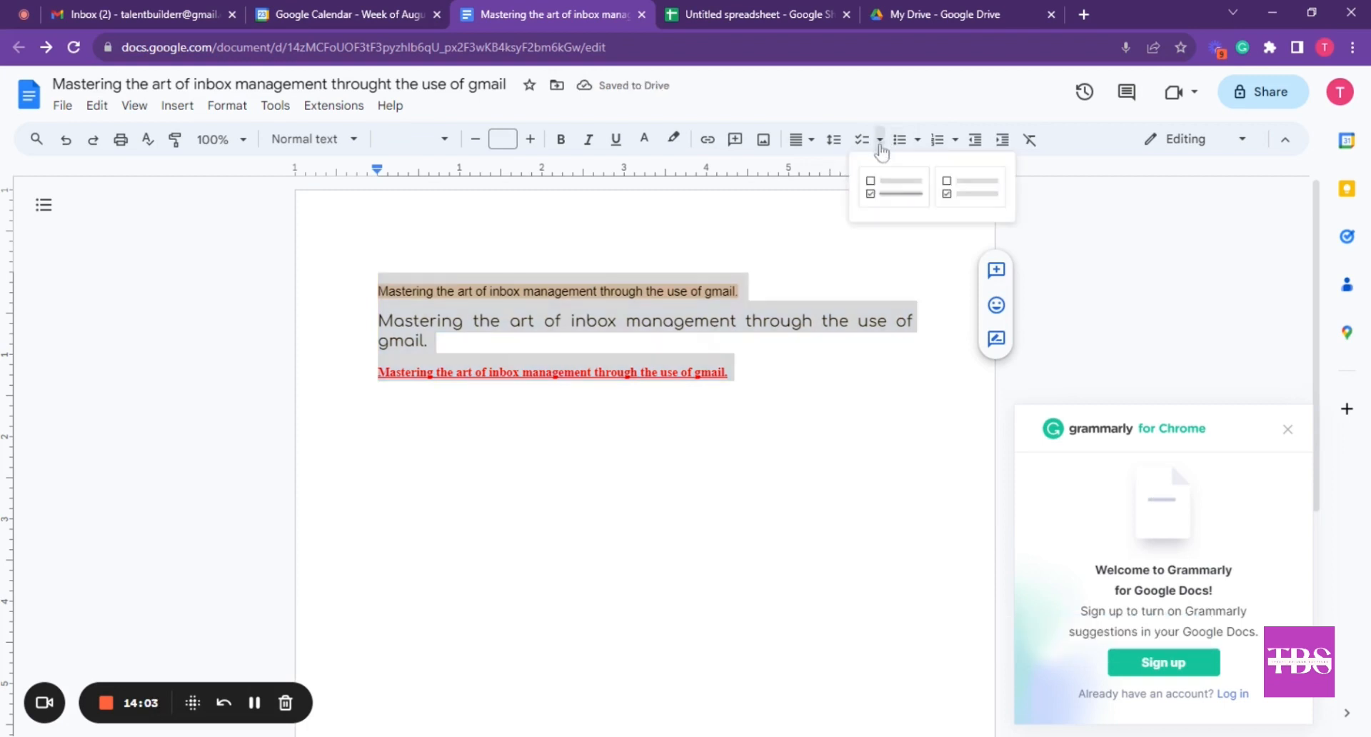
Make the three lines a checklist, tick off all three items, then undo the ticks
{"action": "left_click", "coordinate": [887, 193]}
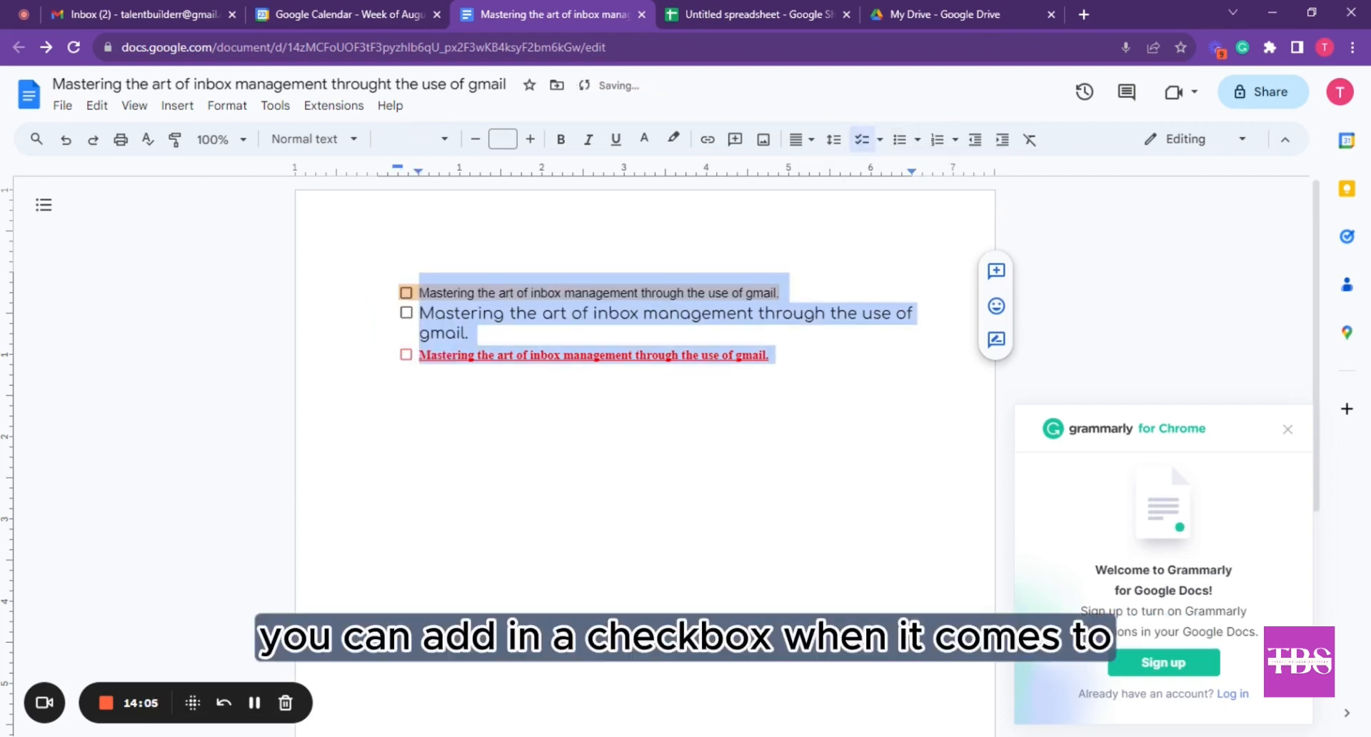
{"action": "left_click", "coordinate": [728, 293]}
{"action": "left_click_drag", "start_coordinate": [420, 292], "coordinate": [785, 294]}
{"action": "left_click", "coordinate": [561, 312]}
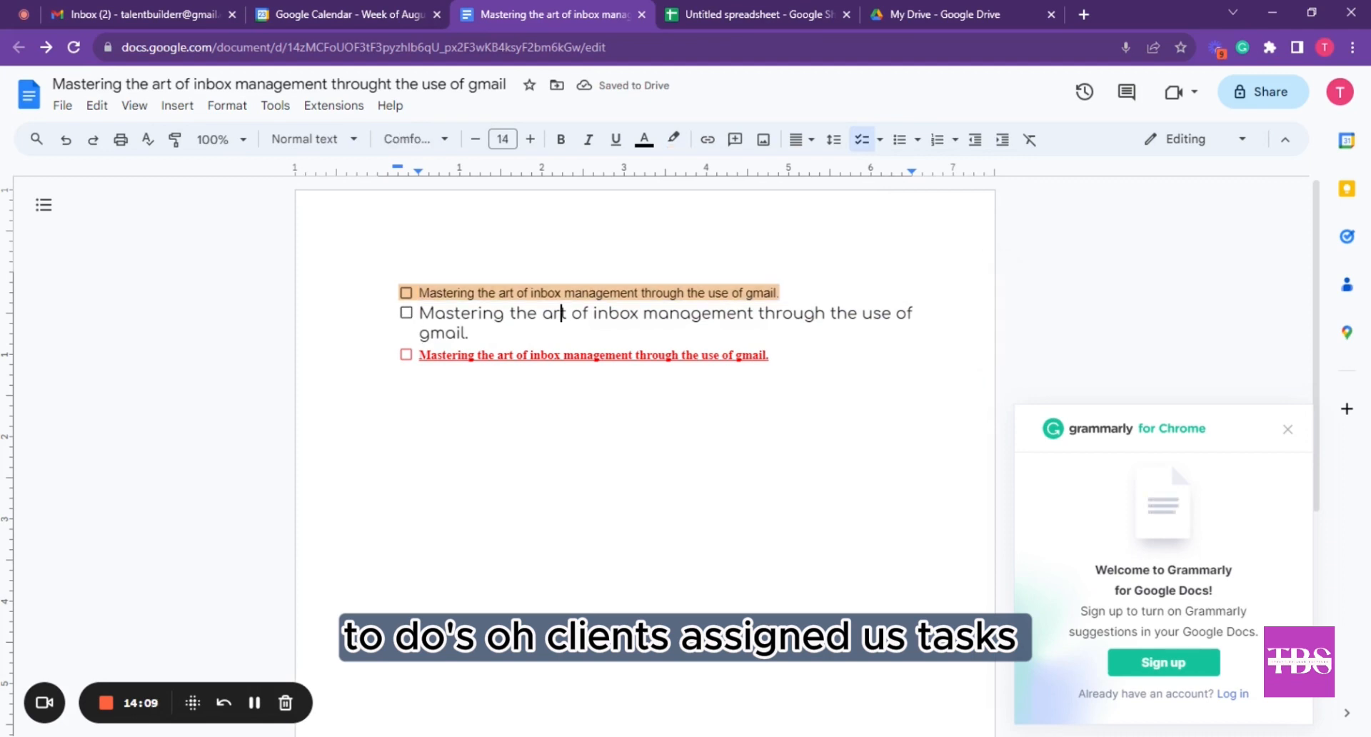
{"action": "left_click", "coordinate": [417, 297]}
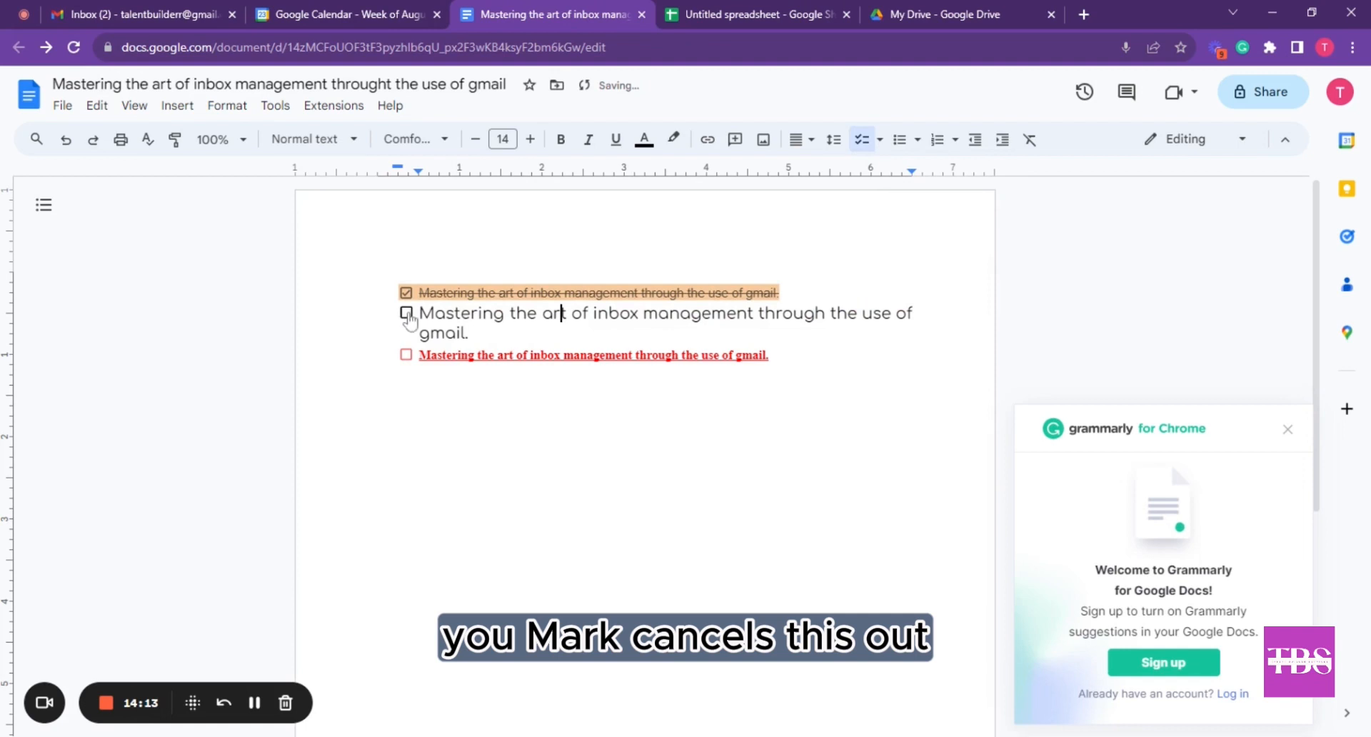
{"action": "left_click", "coordinate": [406, 313]}
{"action": "left_click", "coordinate": [406, 355]}
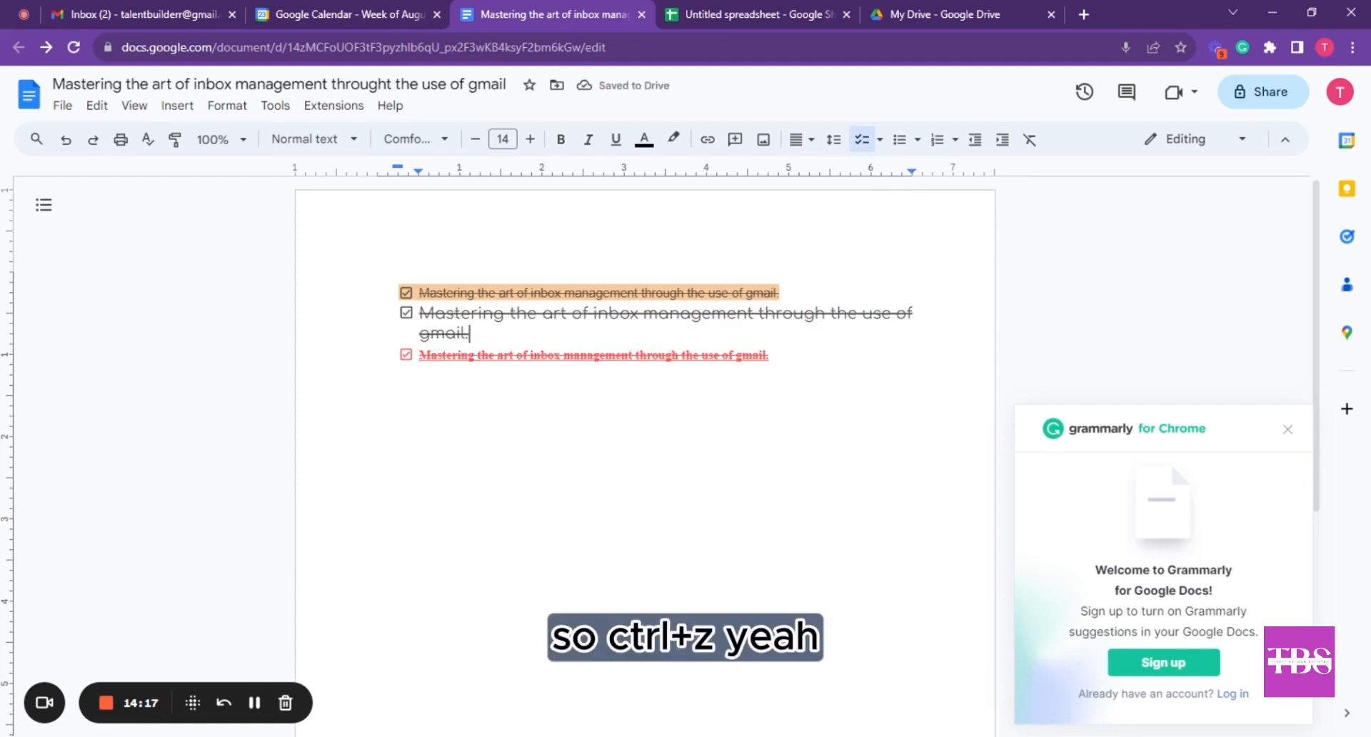
{"action": "key", "text": "ctrl+z"}
{"action": "key", "text": "ctrl+z"}
{"action": "key", "text": "ctrl+z"}
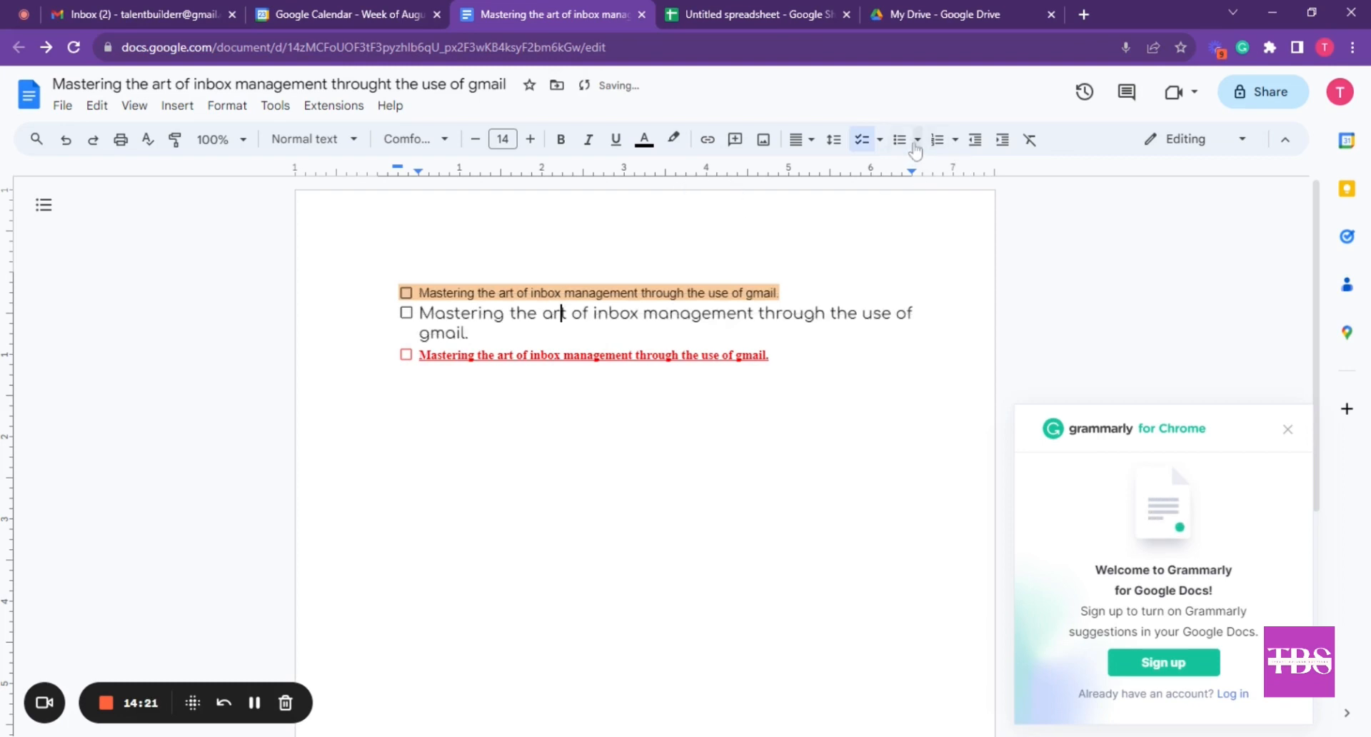
Turn the checklist into a round-bullet list
{"action": "left_click", "coordinate": [917, 140]}
{"action": "left_click", "coordinate": [905, 180]}
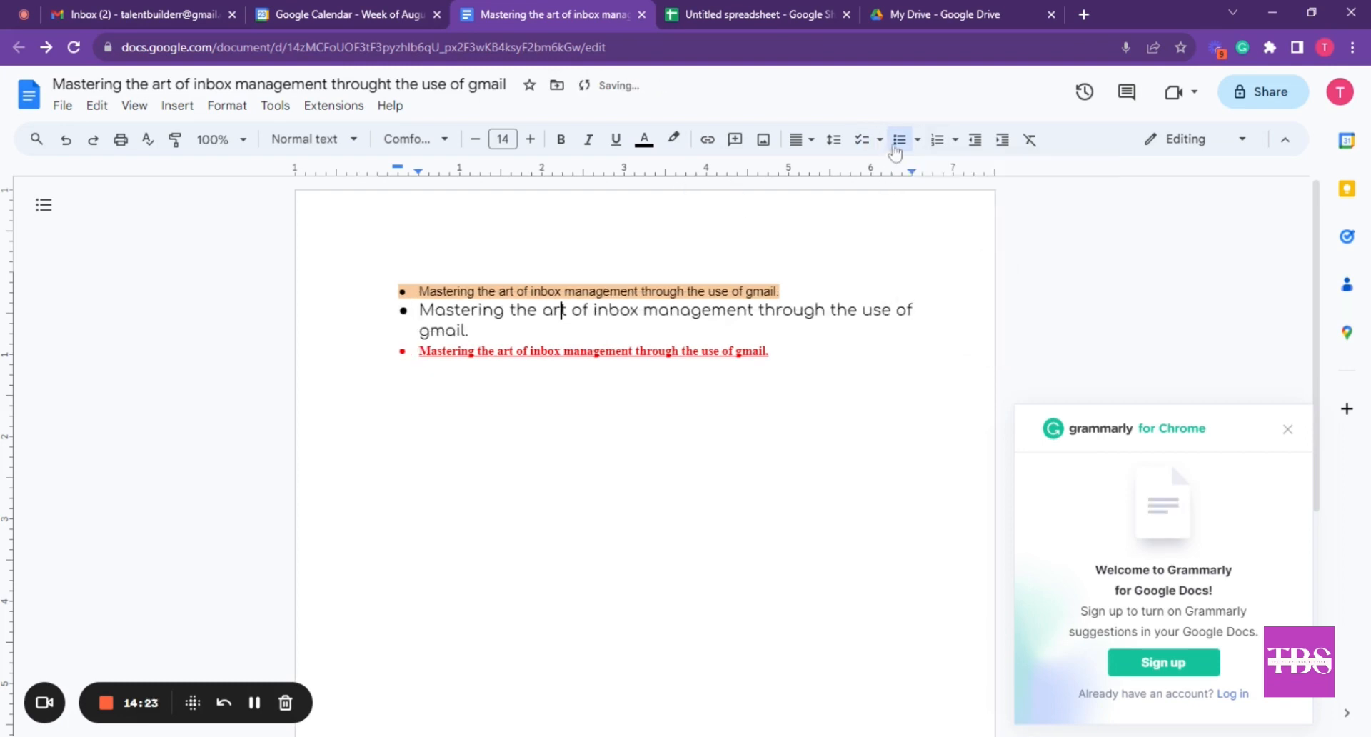
{"action": "left_click", "coordinate": [901, 146]}
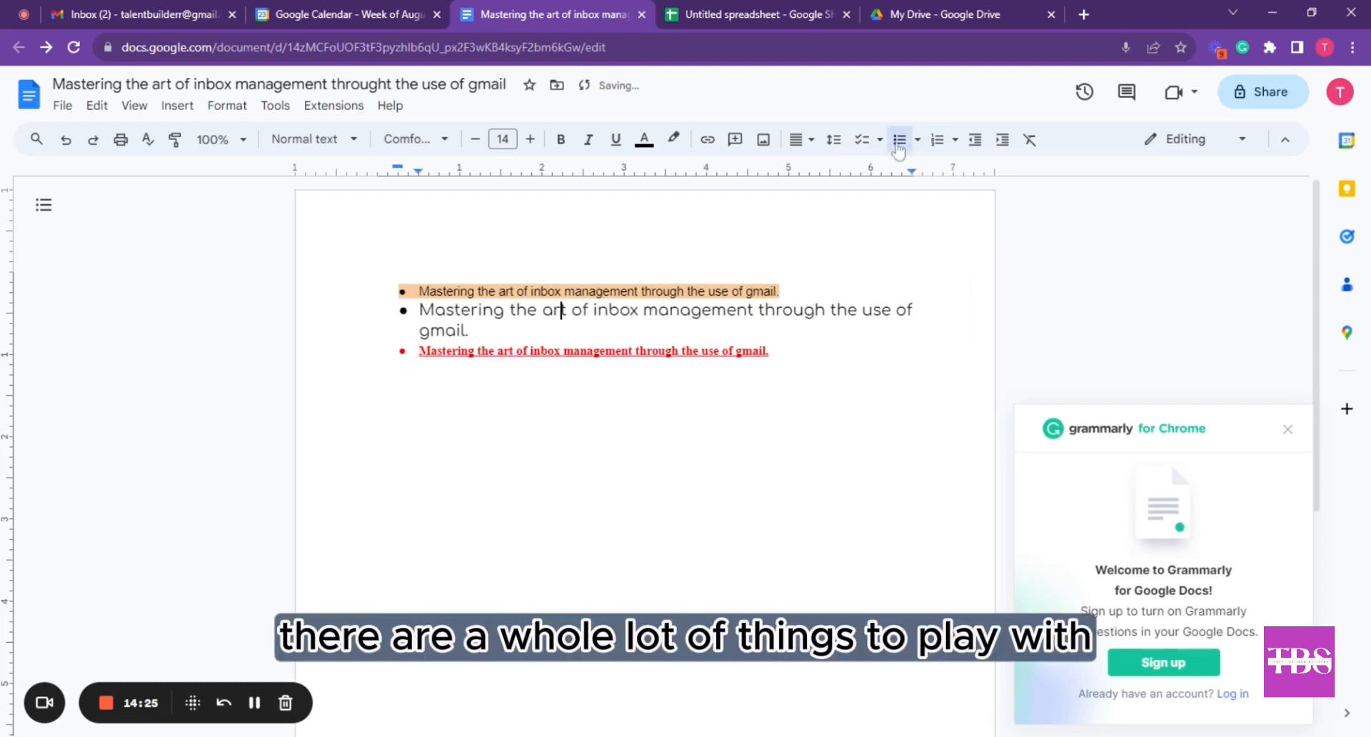
{"action": "left_click", "coordinate": [900, 147]}
{"action": "left_click", "coordinate": [899, 141]}
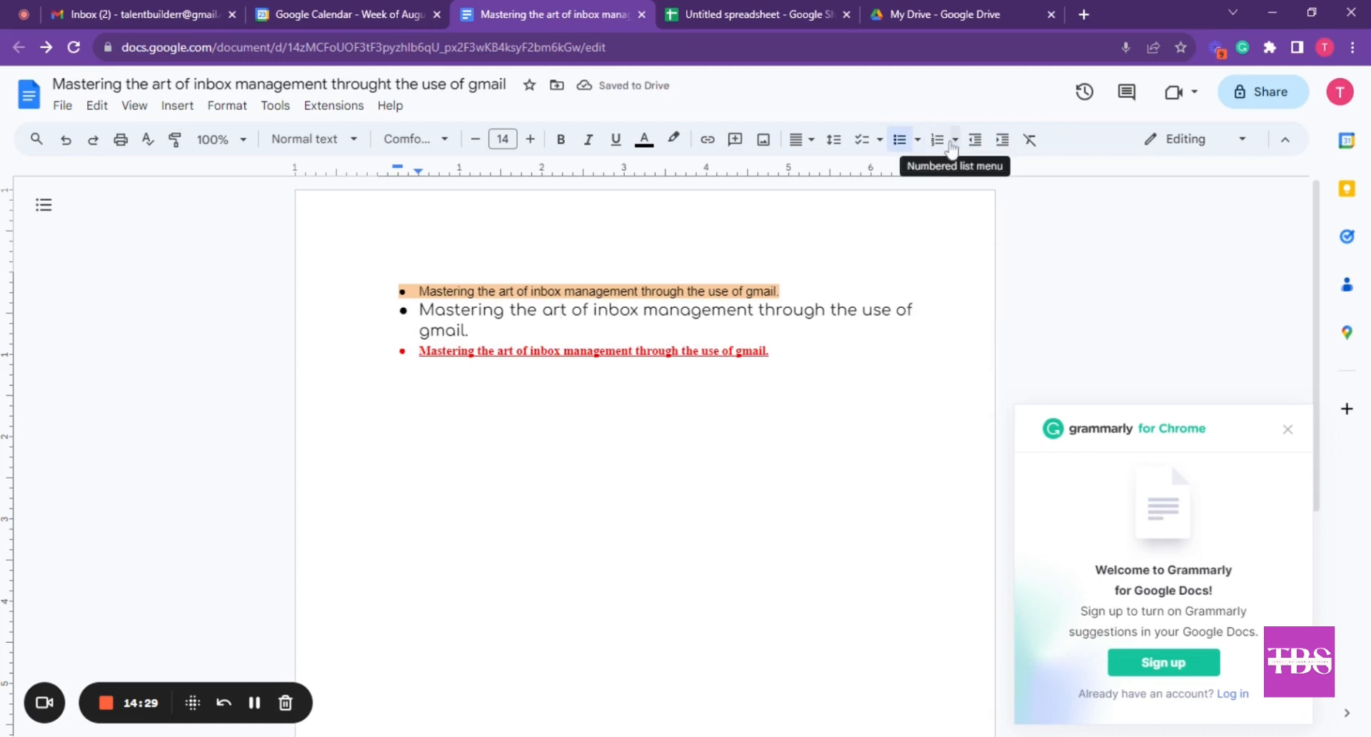
Switch to a numbered list and indent the Comfortaa sentence as a sub-item
{"action": "left_click", "coordinate": [938, 140]}
{"action": "left_click", "coordinate": [941, 143]}
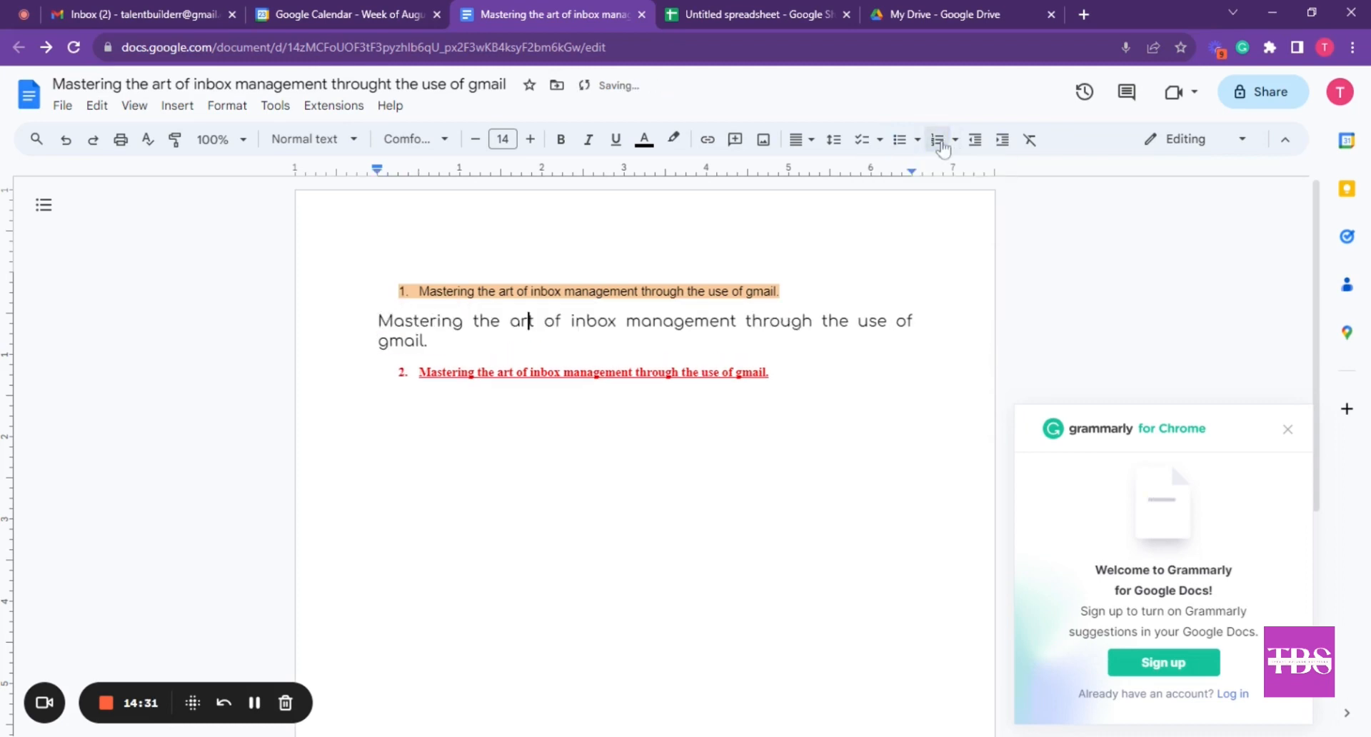
{"action": "left_click", "coordinate": [941, 143]}
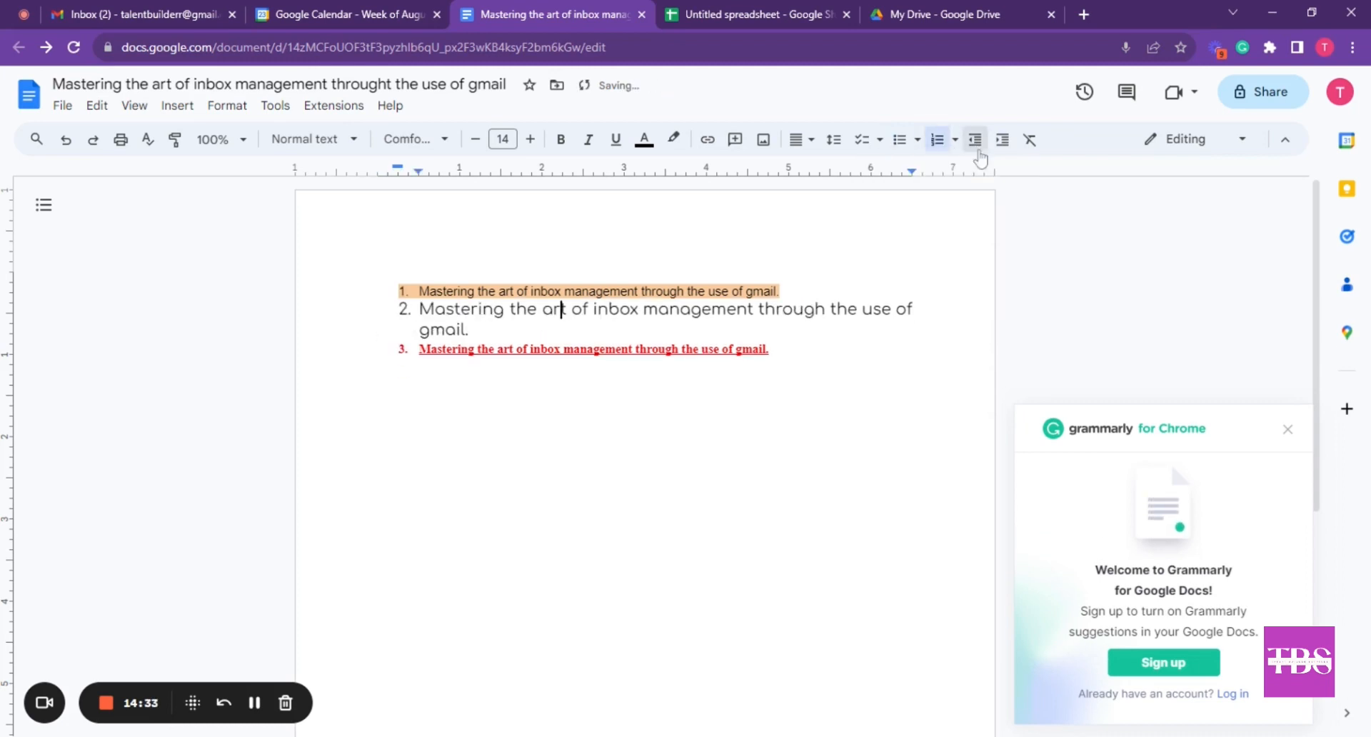
{"action": "left_click", "coordinate": [1003, 140]}
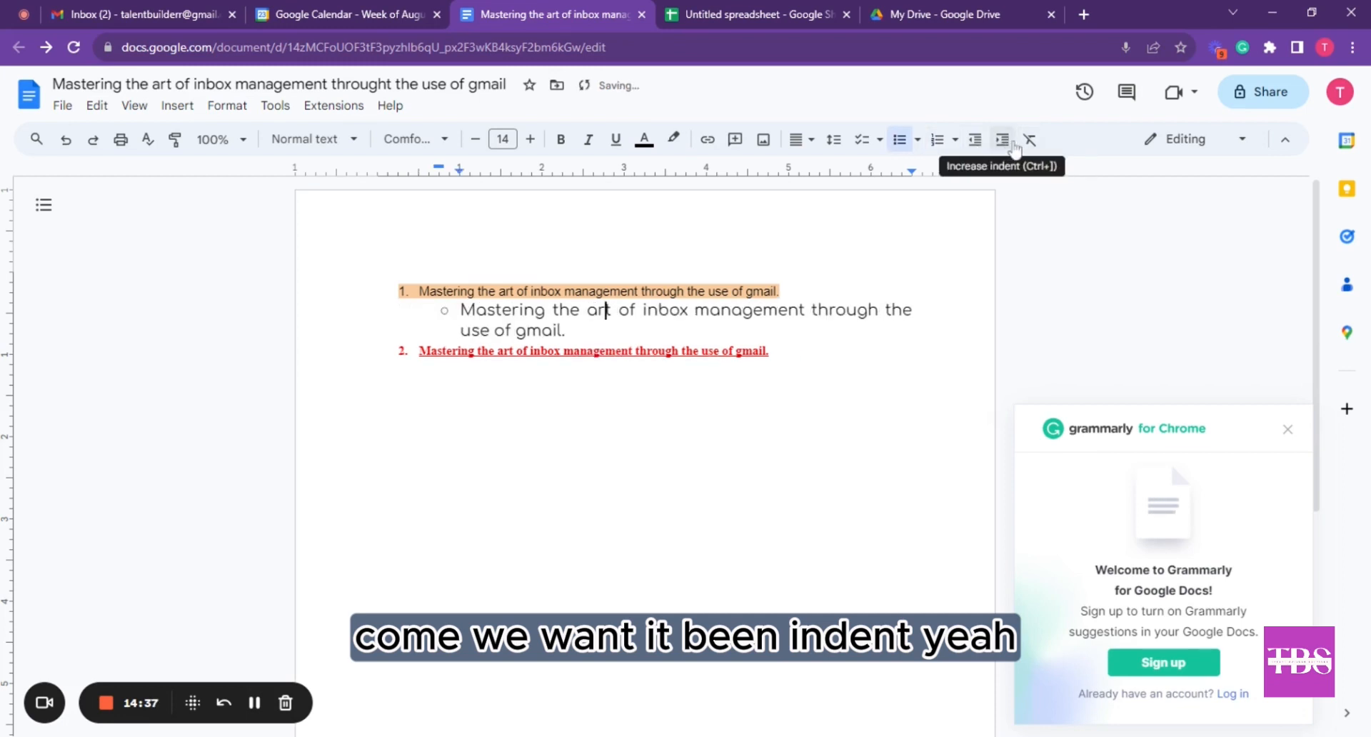
{"action": "left_click", "coordinate": [1030, 141]}
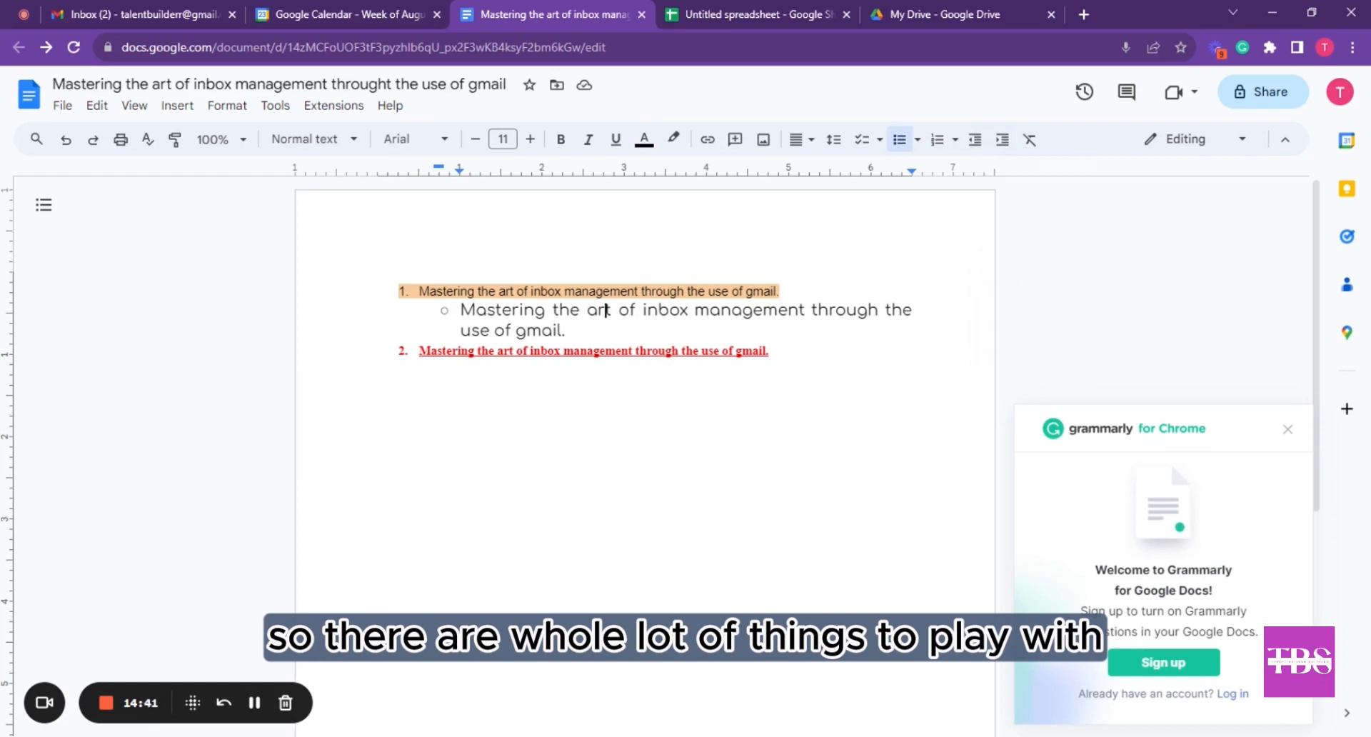
{"action": "left_click", "coordinate": [859, 311]}
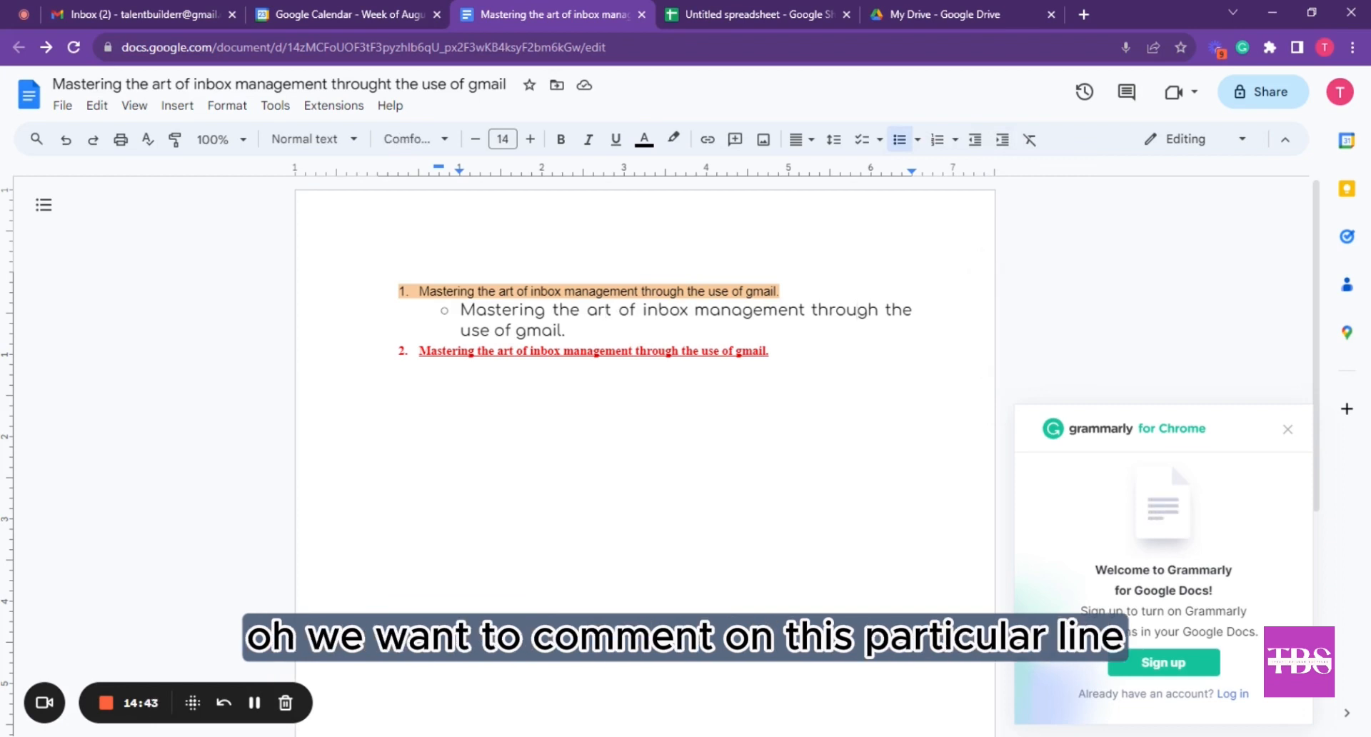
{"action": "left_click_drag", "start_coordinate": [460, 310], "coordinate": [575, 332]}
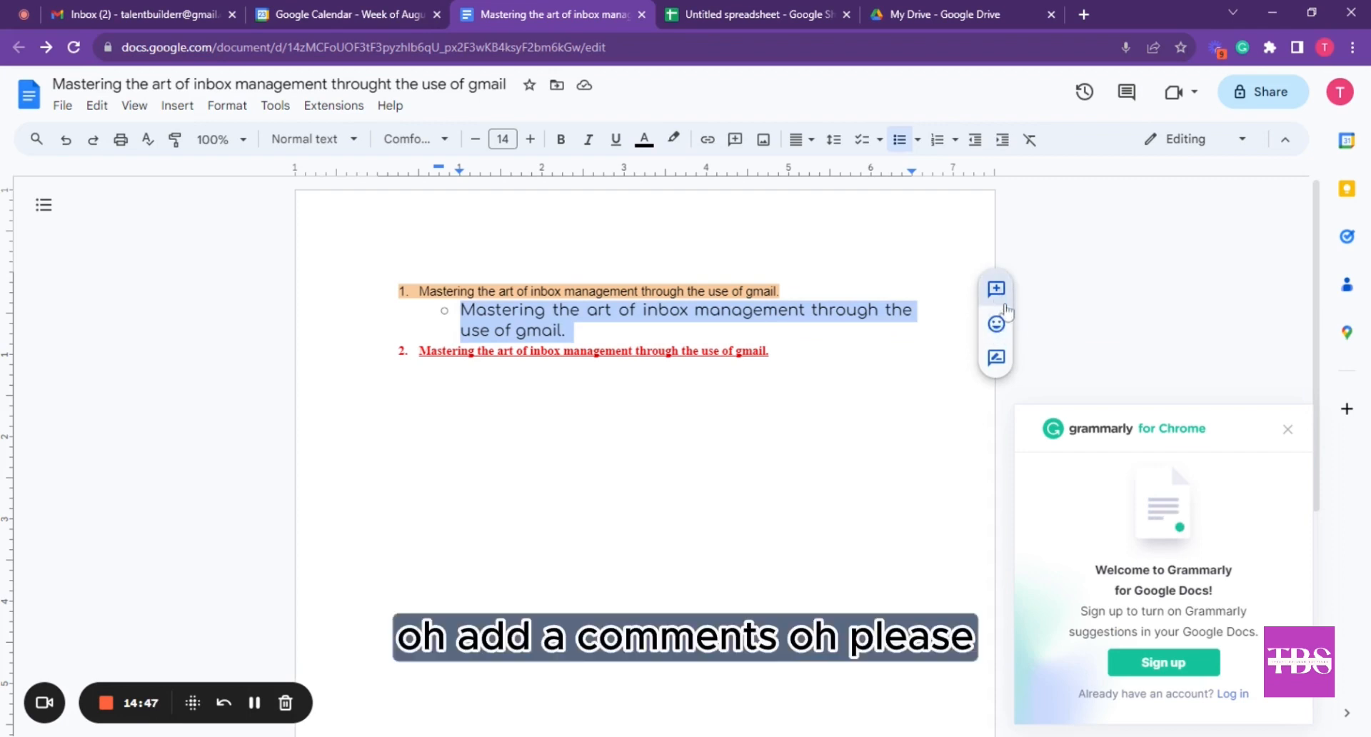
{"action": "left_click", "coordinate": [996, 289]}
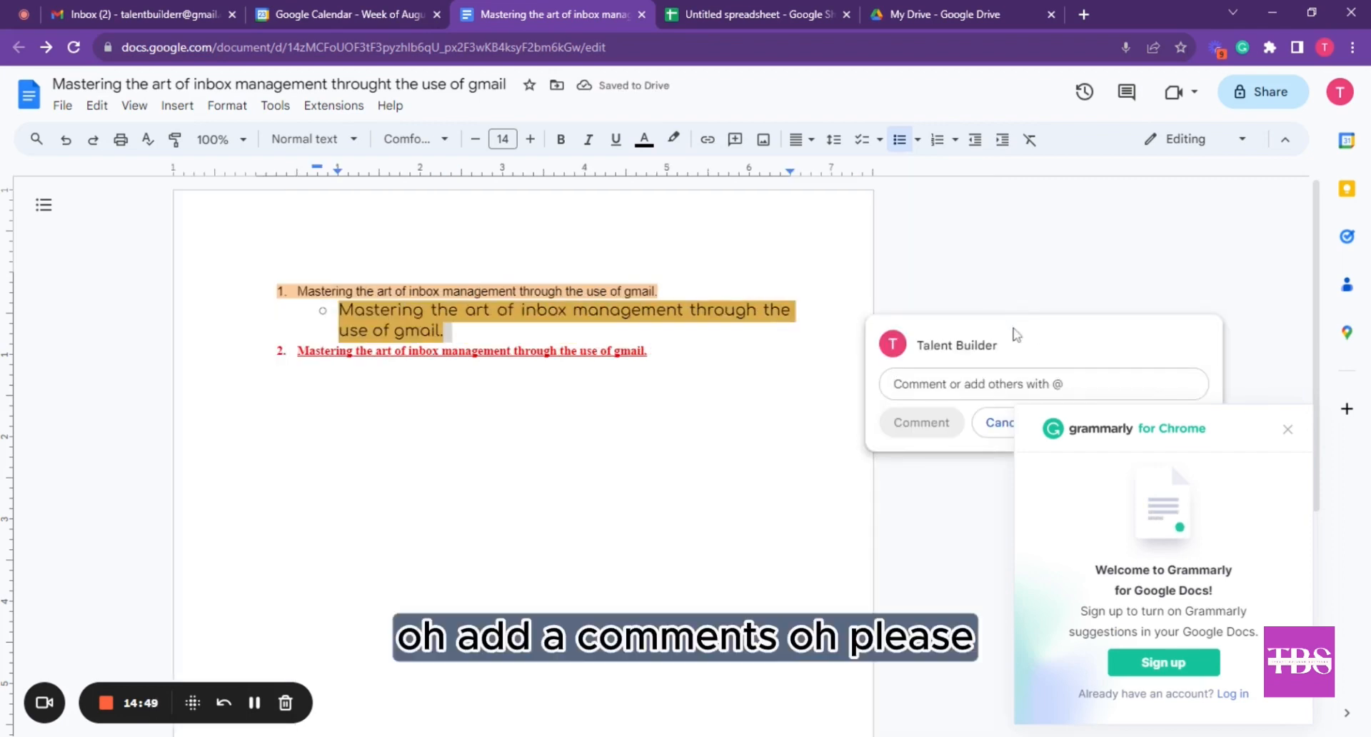
{"action": "type", "text": "@"}
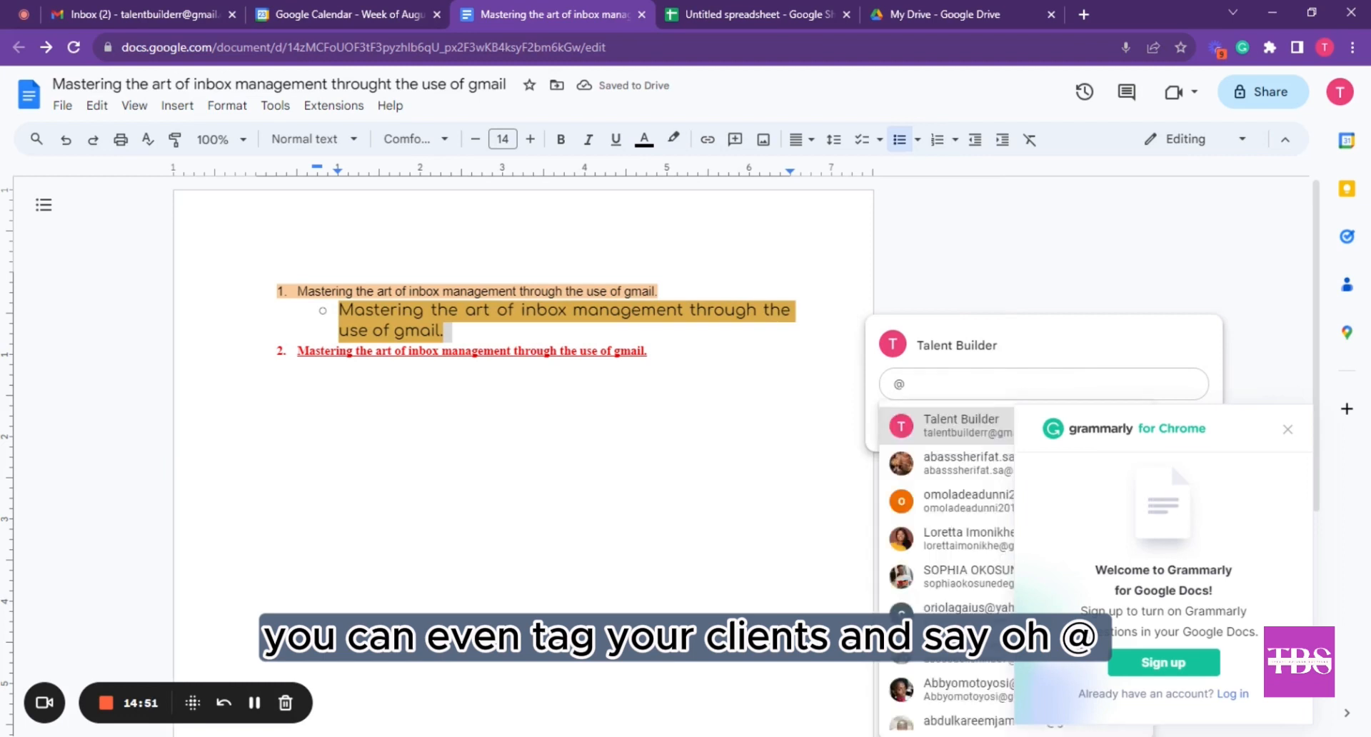
{"action": "left_click", "coordinate": [960, 425]}
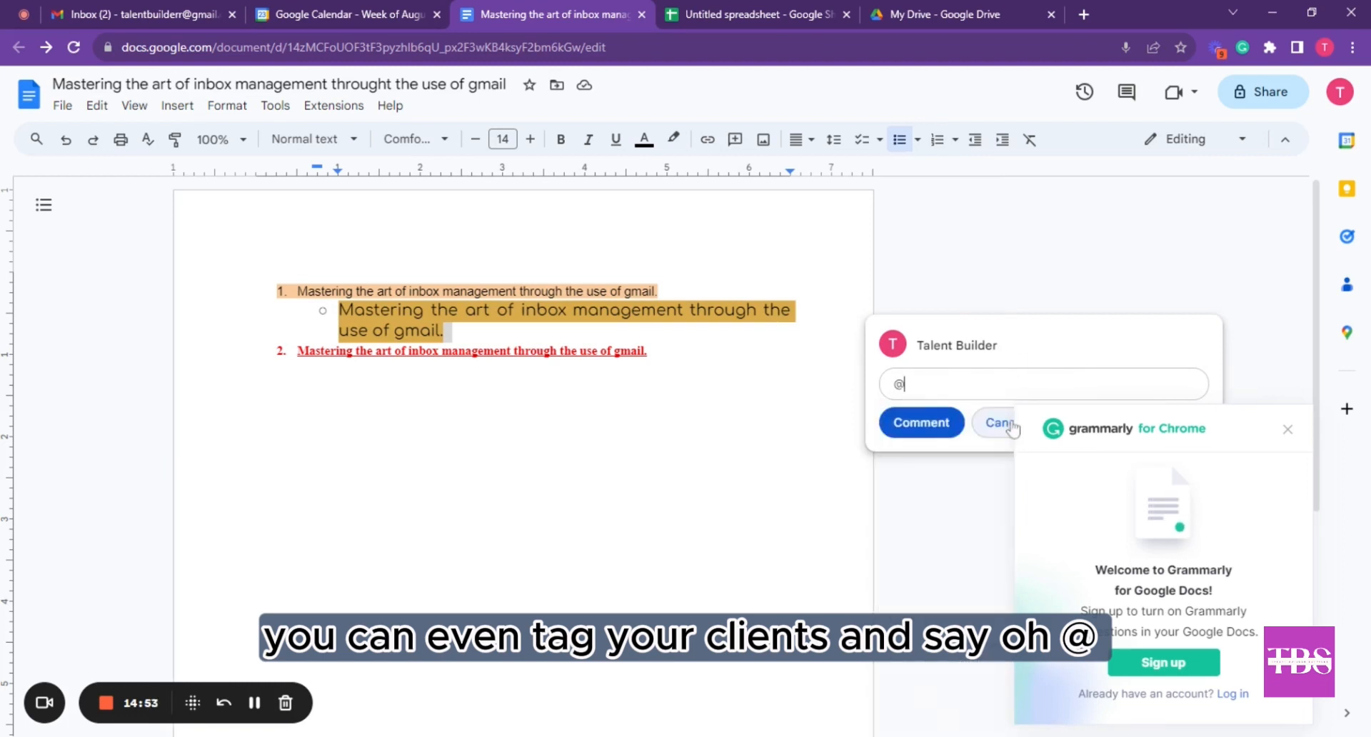
{"action": "type", "text": "p"}
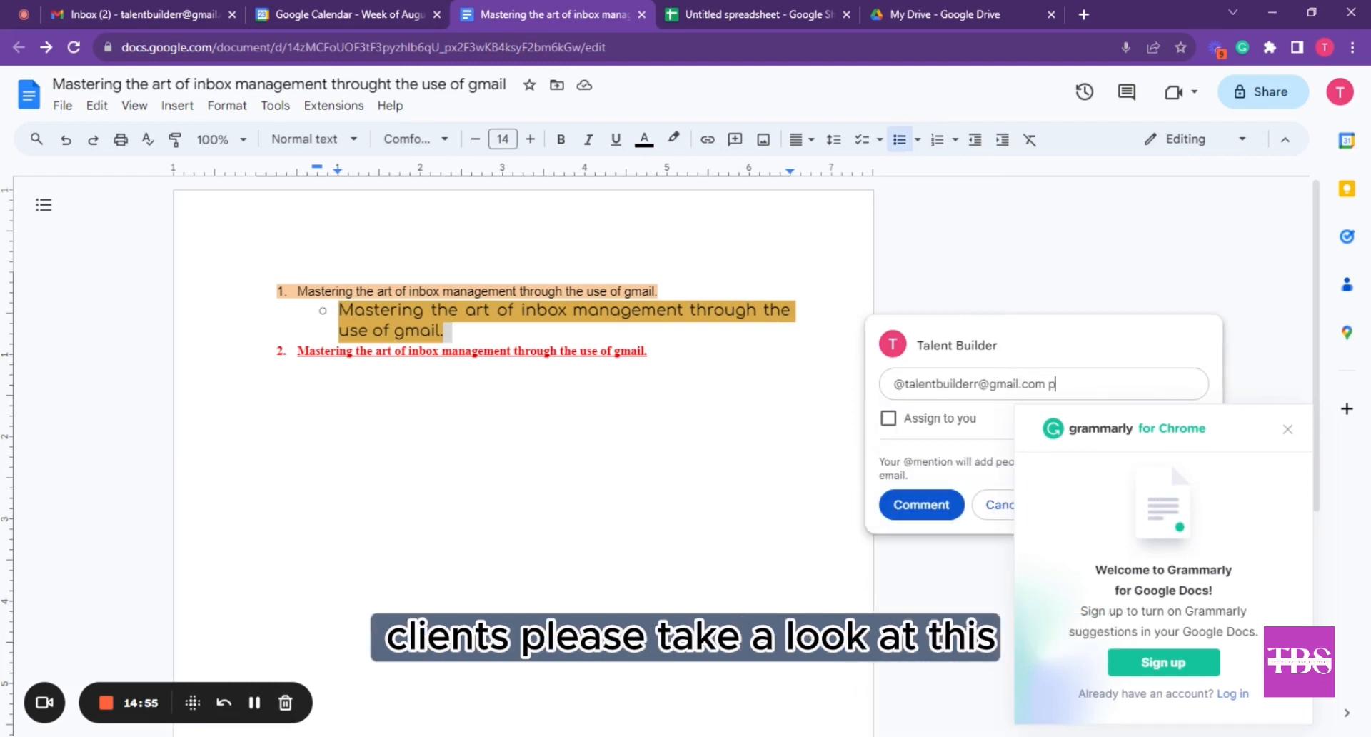
{"action": "type", "text": "lease take a look"}
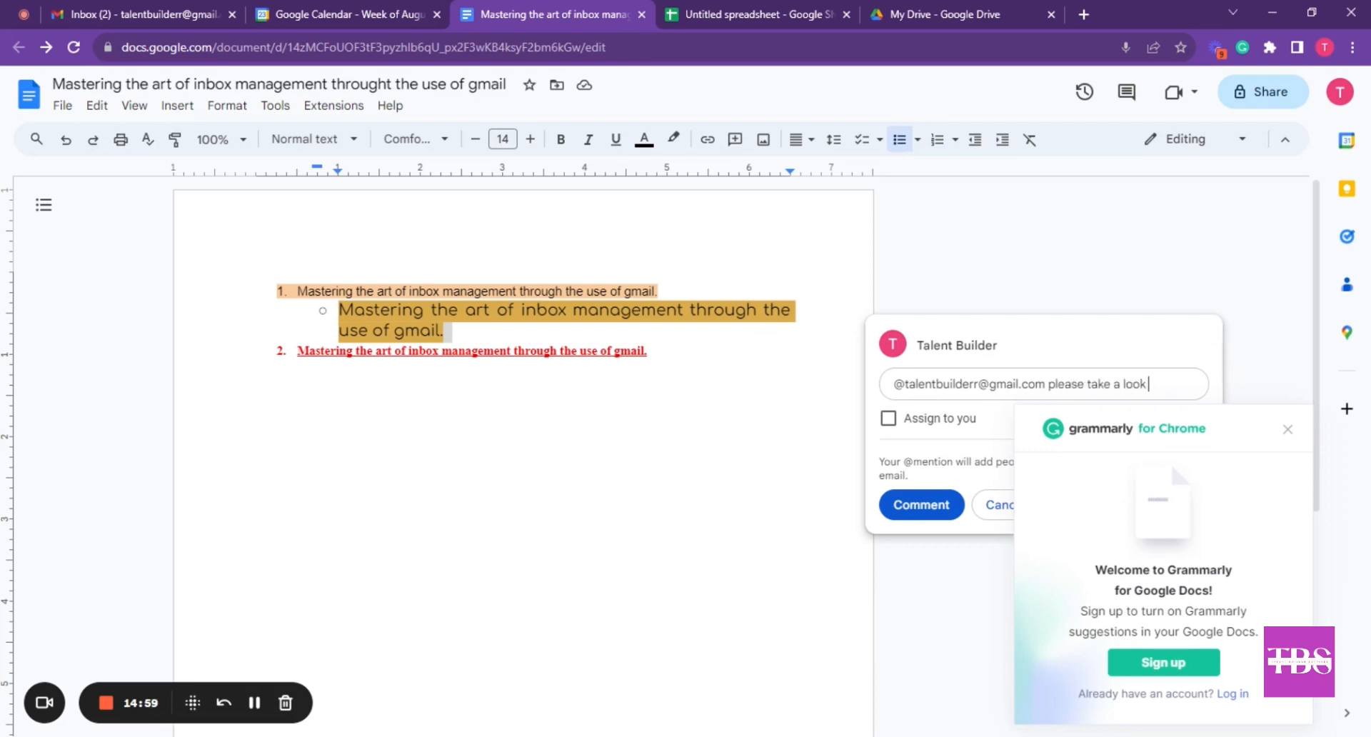
{"action": "type", "text": " at his, let me "}
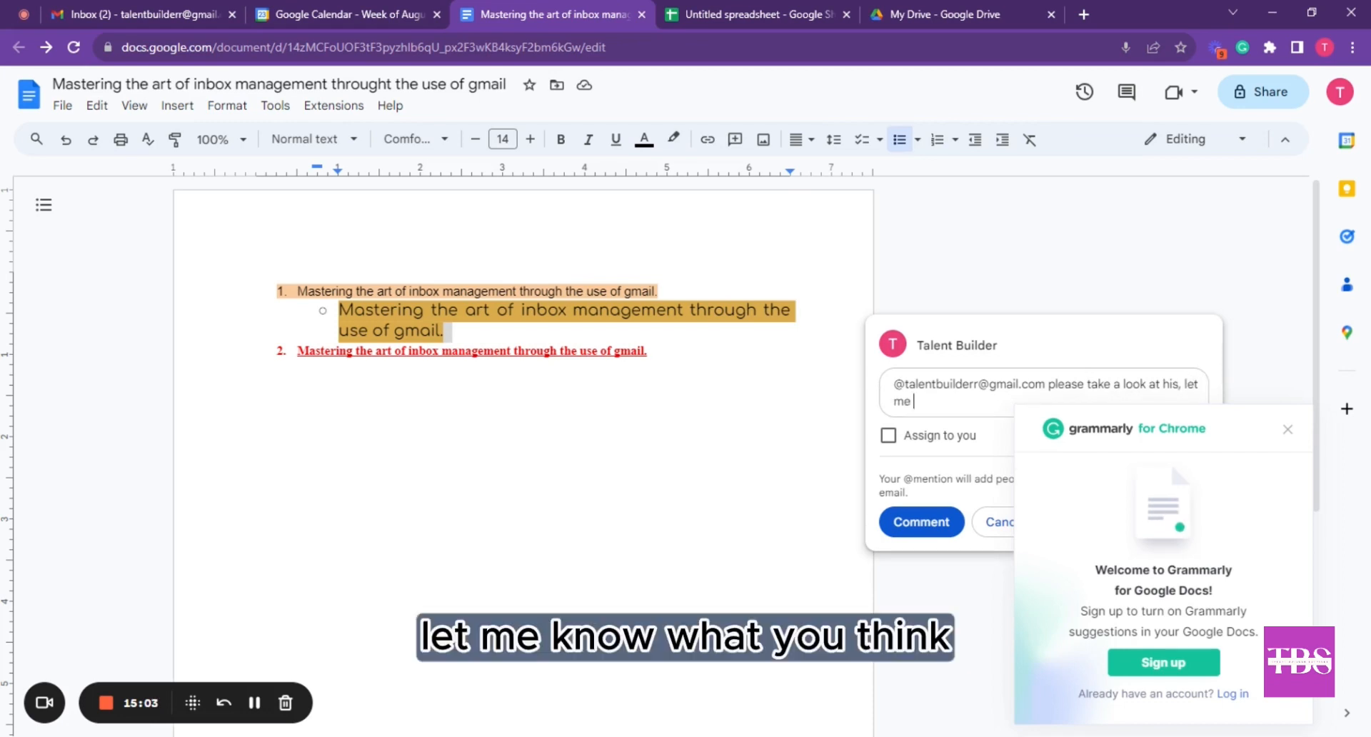
{"action": "type", "text": "know what you "}
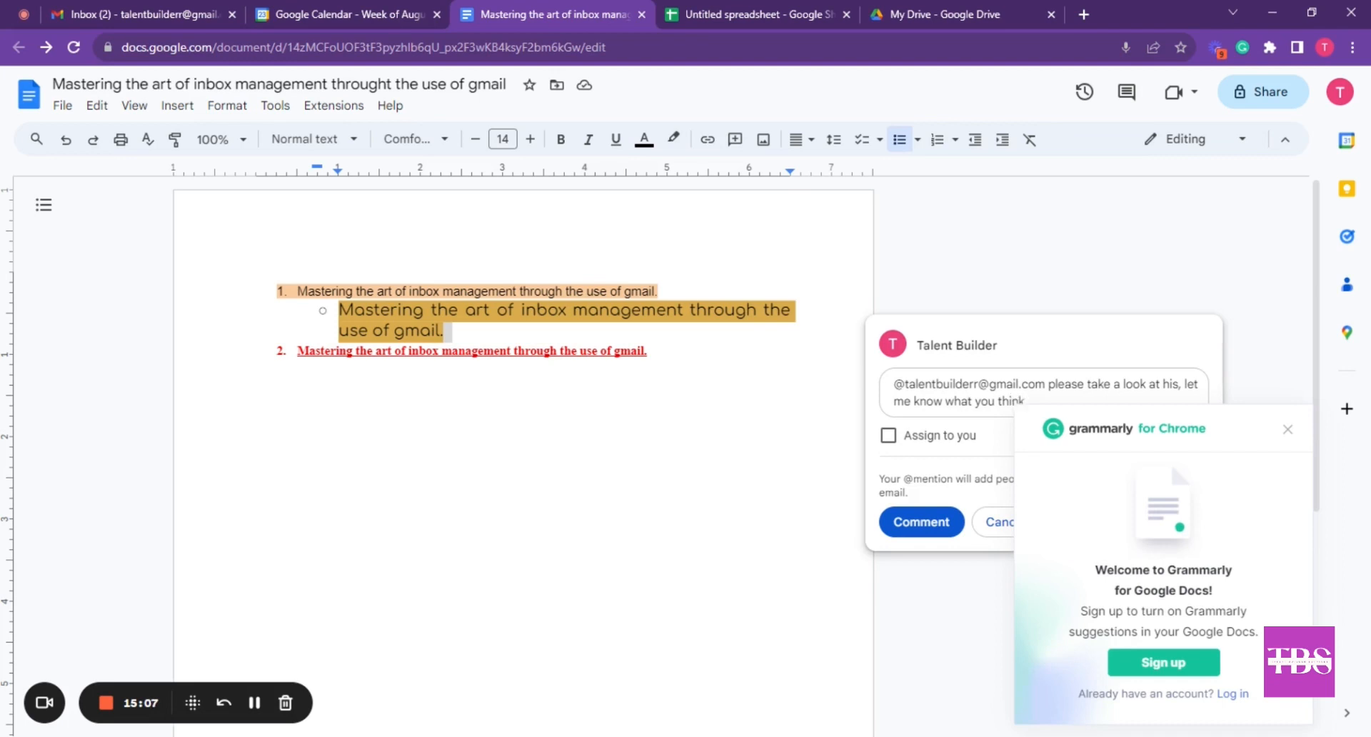
{"action": "type", "text": "think"}
{"action": "key", "text": "Return"}
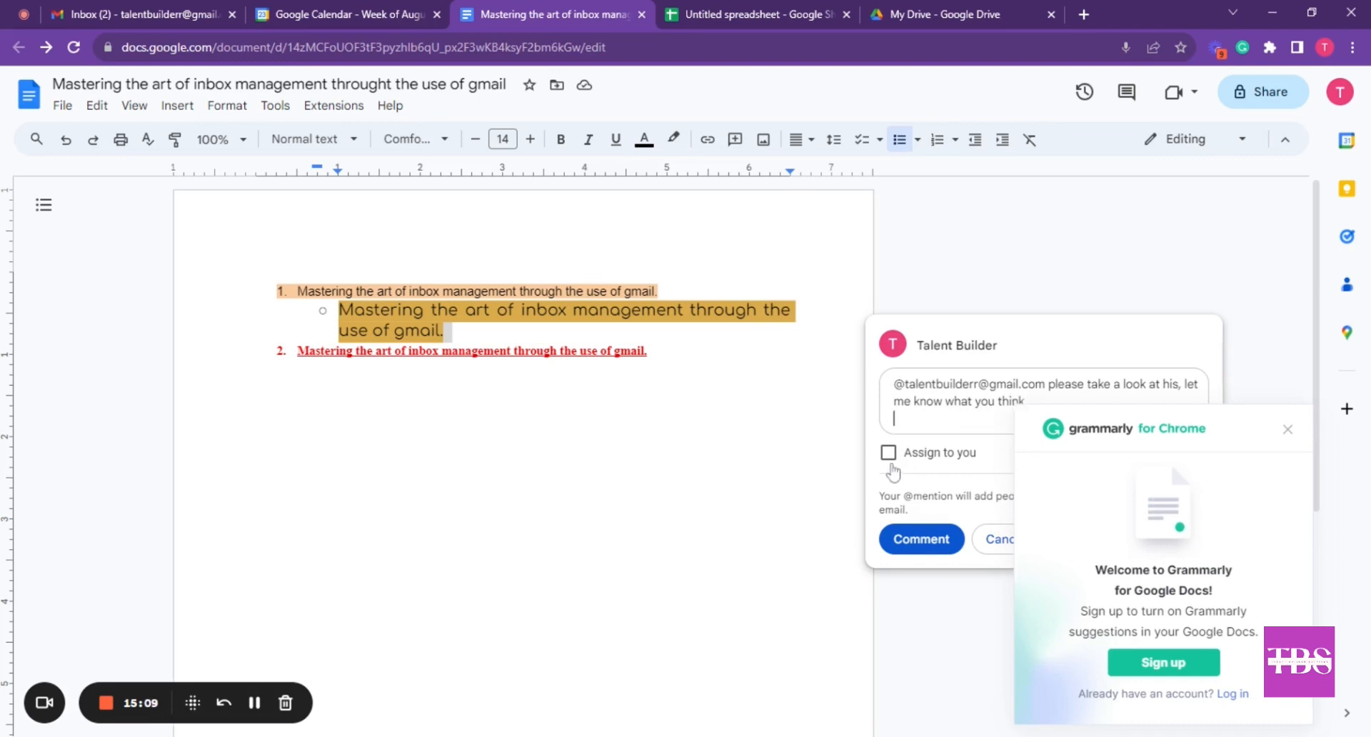
{"action": "left_click", "coordinate": [911, 544]}
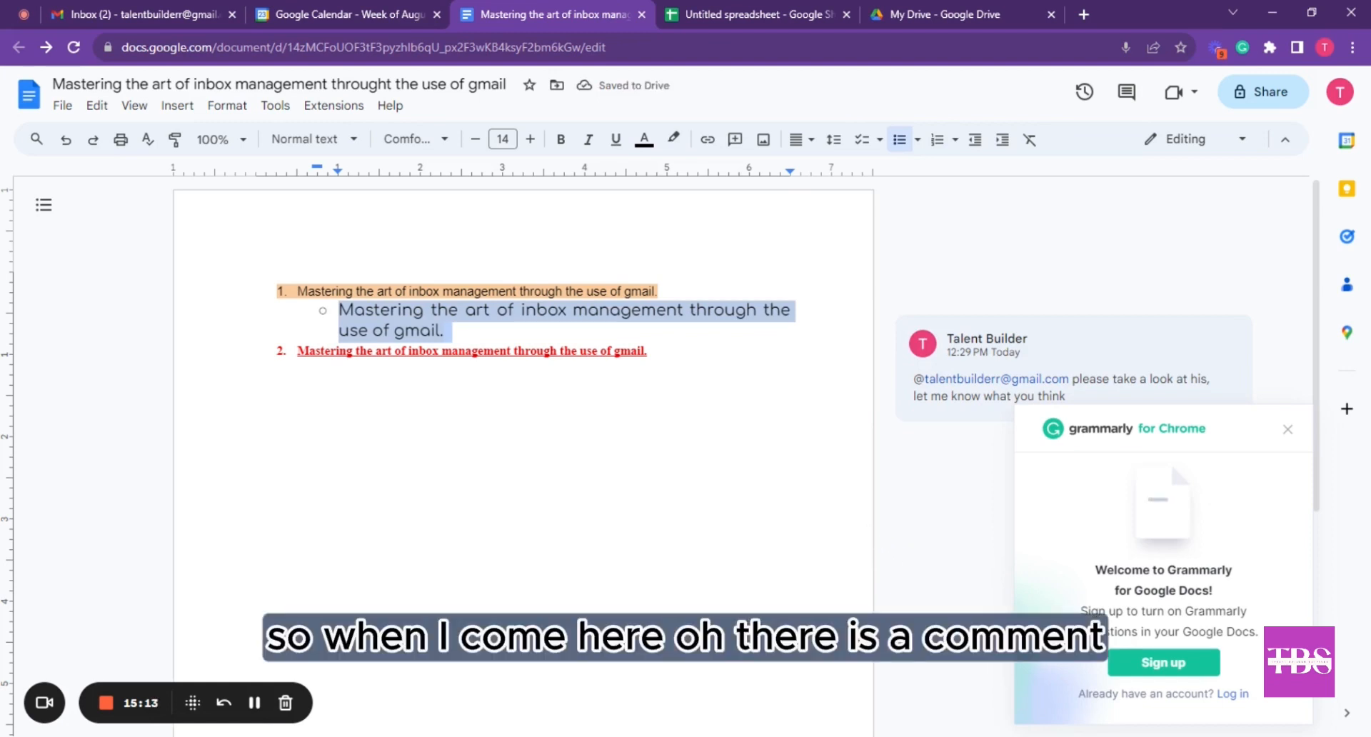
Resolve the posted comment, then go to the Untitled spreadsheet tab
{"action": "left_click", "coordinate": [937, 371]}
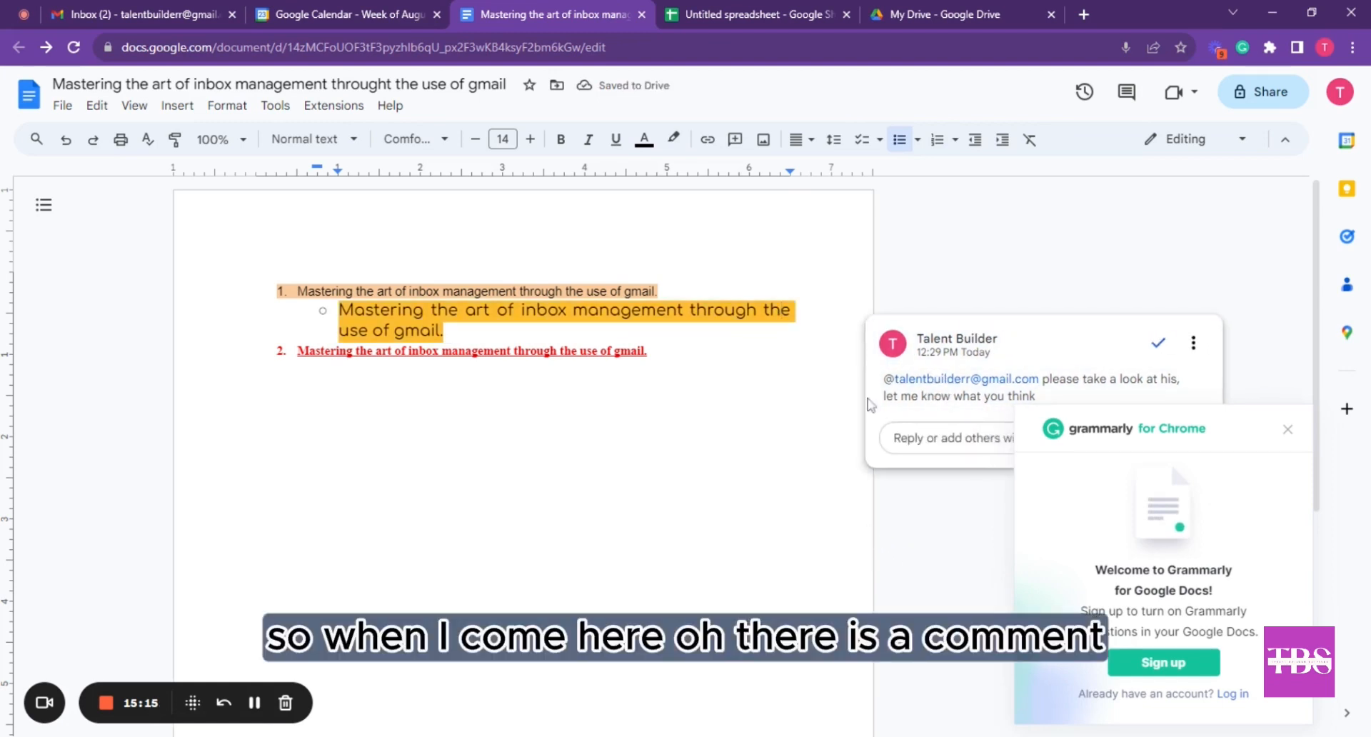
{"action": "left_click", "coordinate": [1160, 343]}
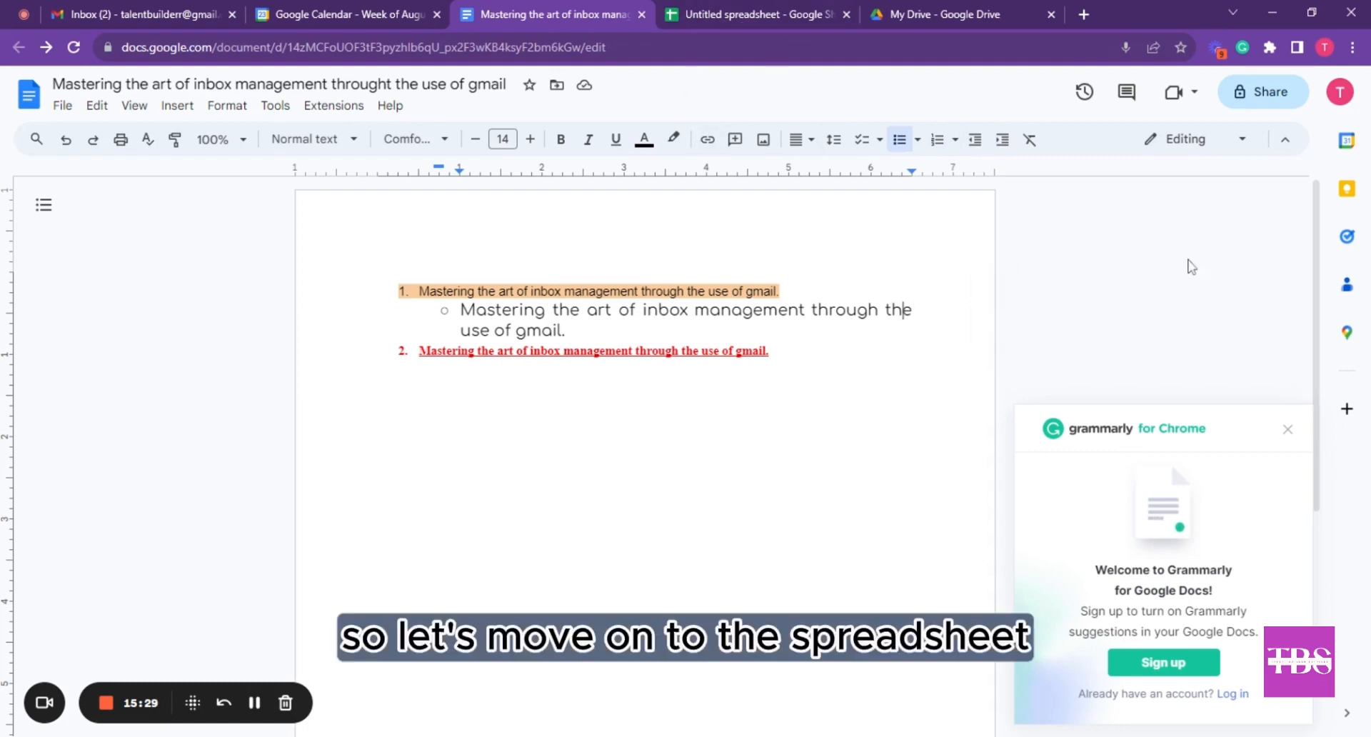
{"action": "left_click", "coordinate": [729, 11]}
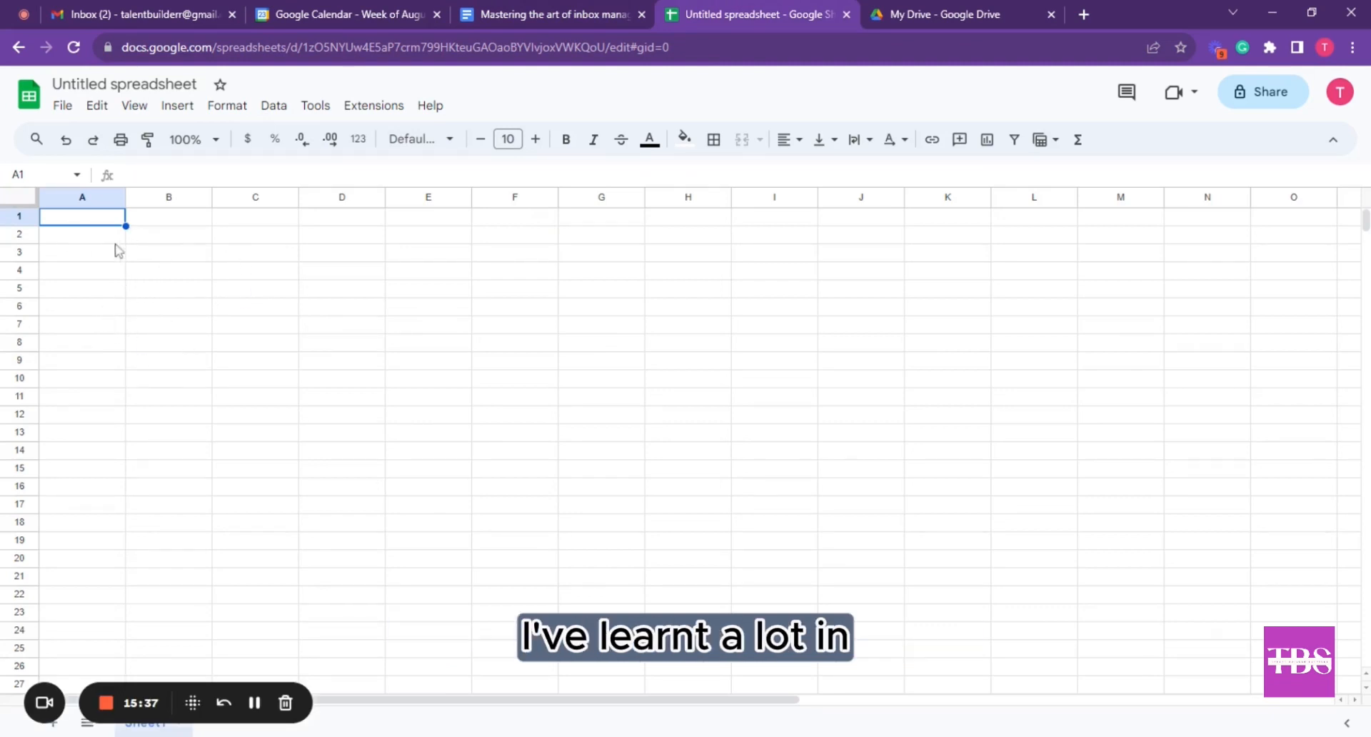
Enter the headings Names, Emails and Country in cells A1 to C1
{"action": "left_click", "coordinate": [155, 240]}
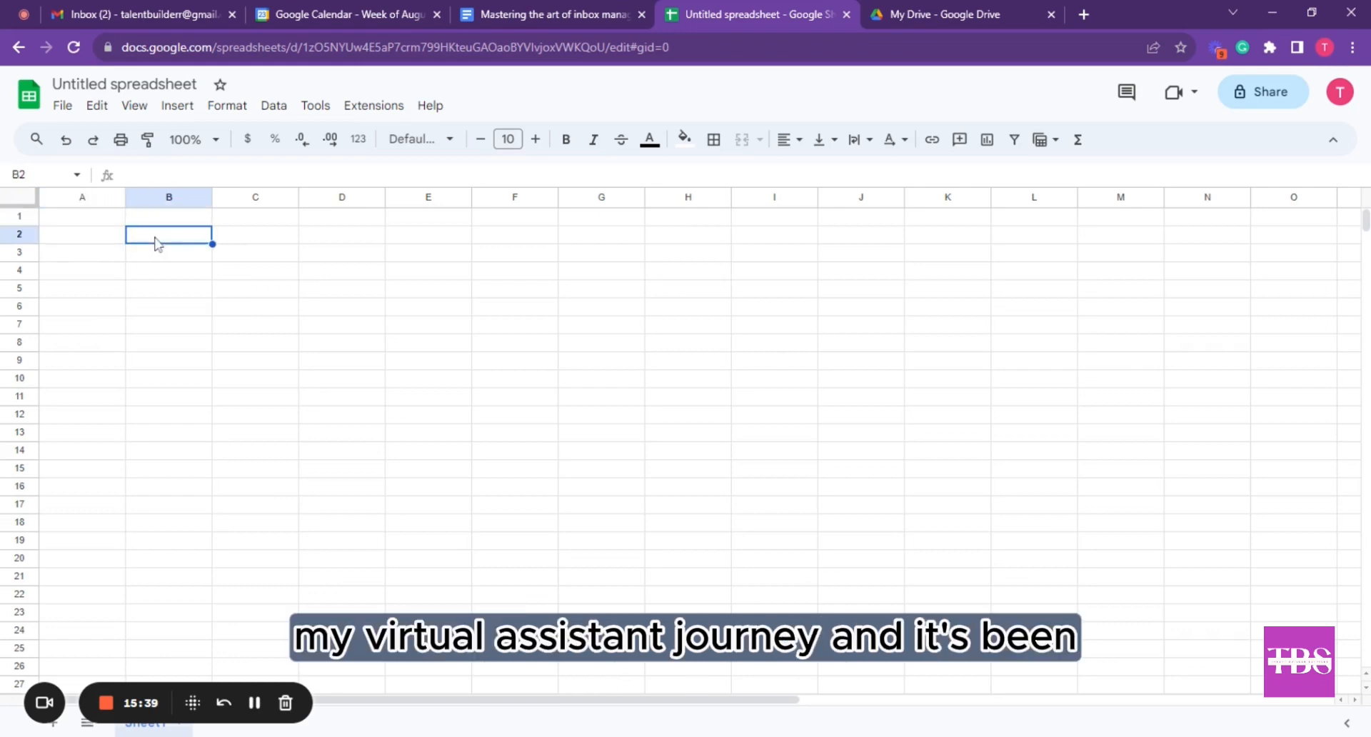
{"action": "left_click", "coordinate": [164, 221]}
{"action": "left_click", "coordinate": [161, 237]}
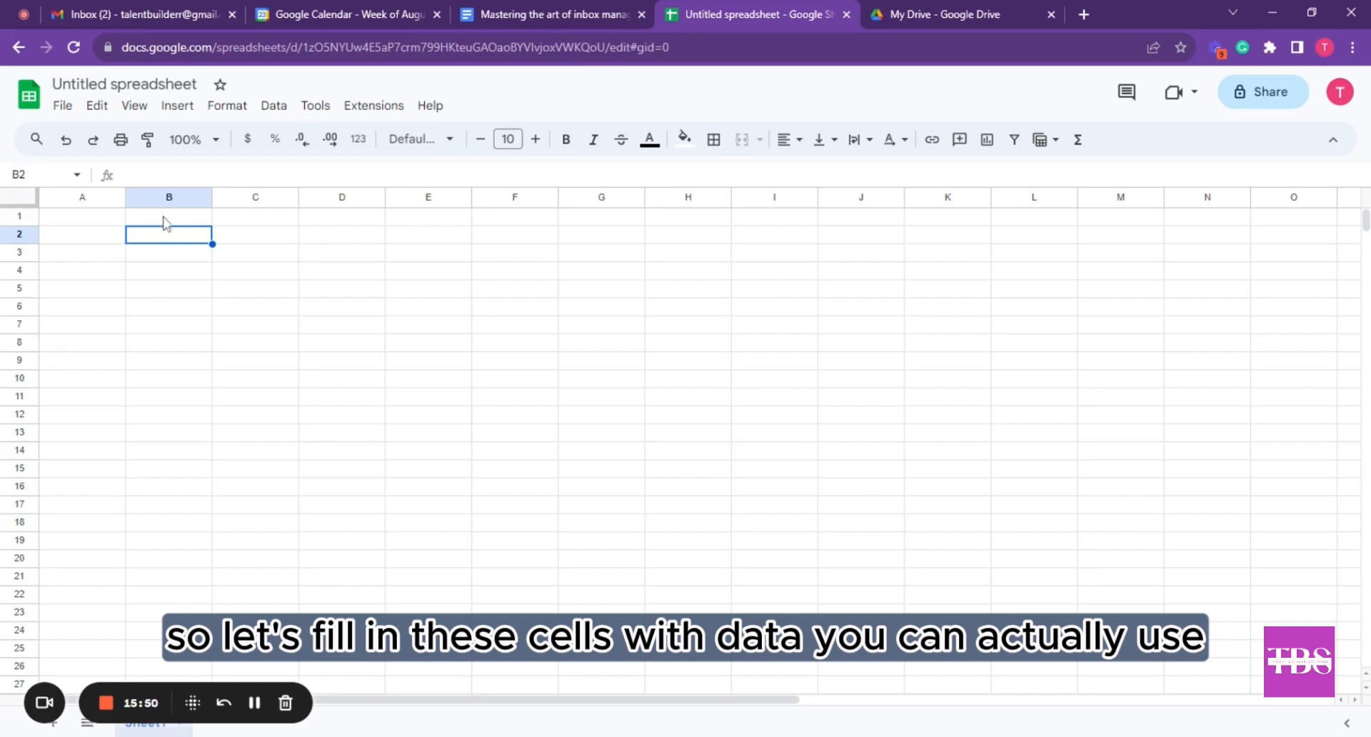
{"action": "left_click", "coordinate": [181, 265]}
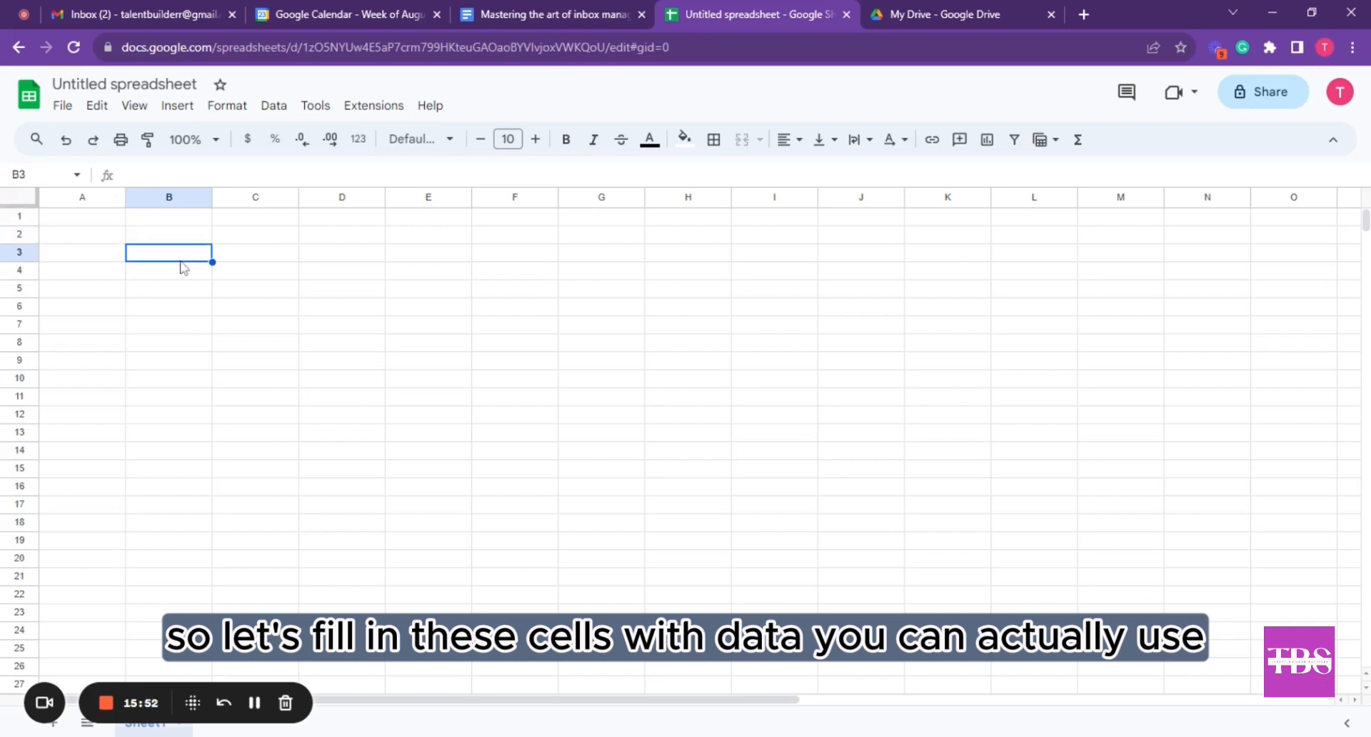
{"action": "left_click", "coordinate": [87, 220]}
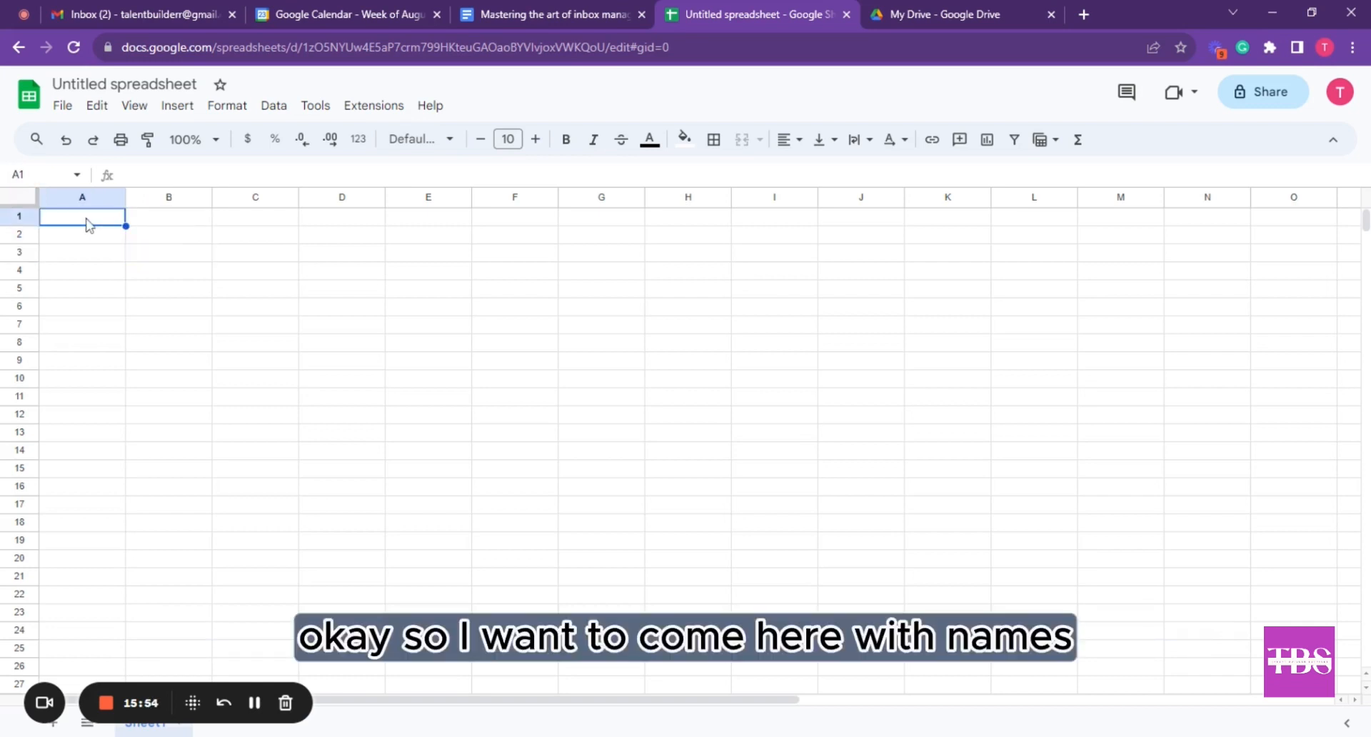
{"action": "type", "text": "Names"}
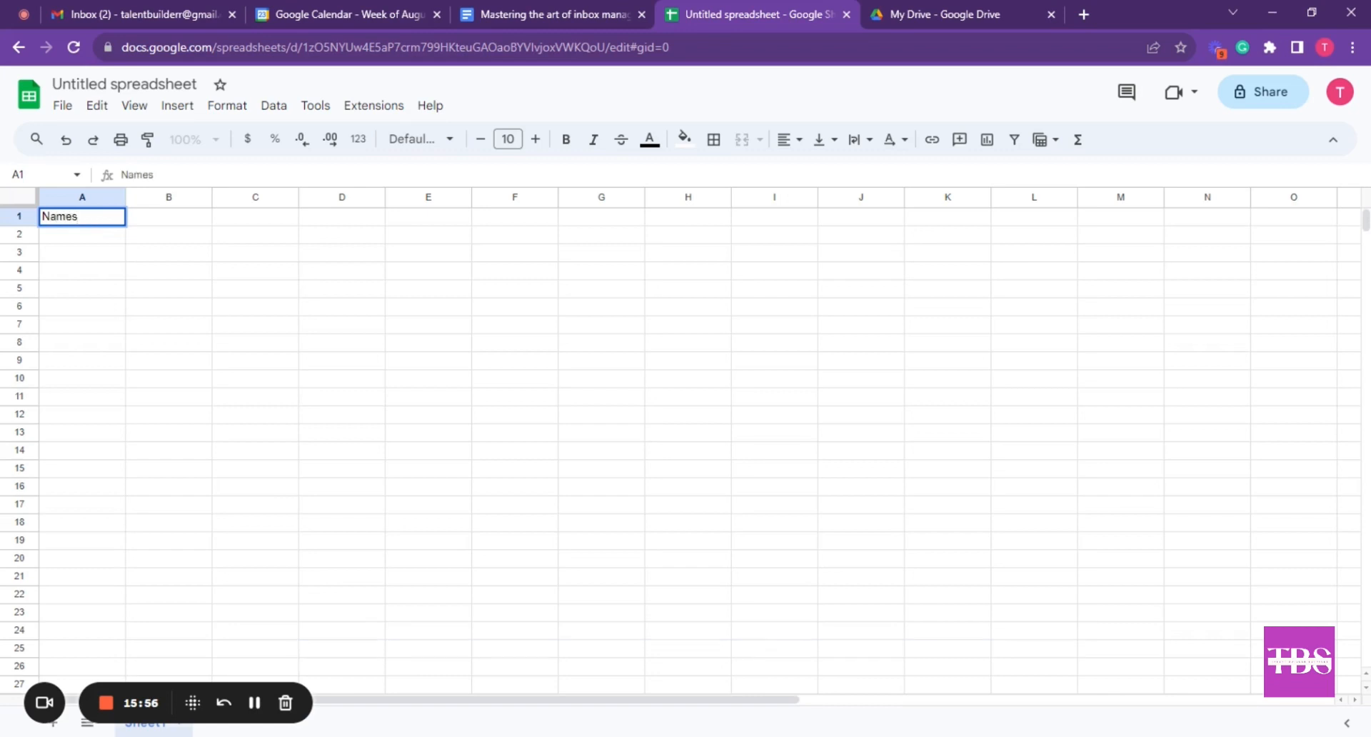
{"action": "key", "text": "Tab"}
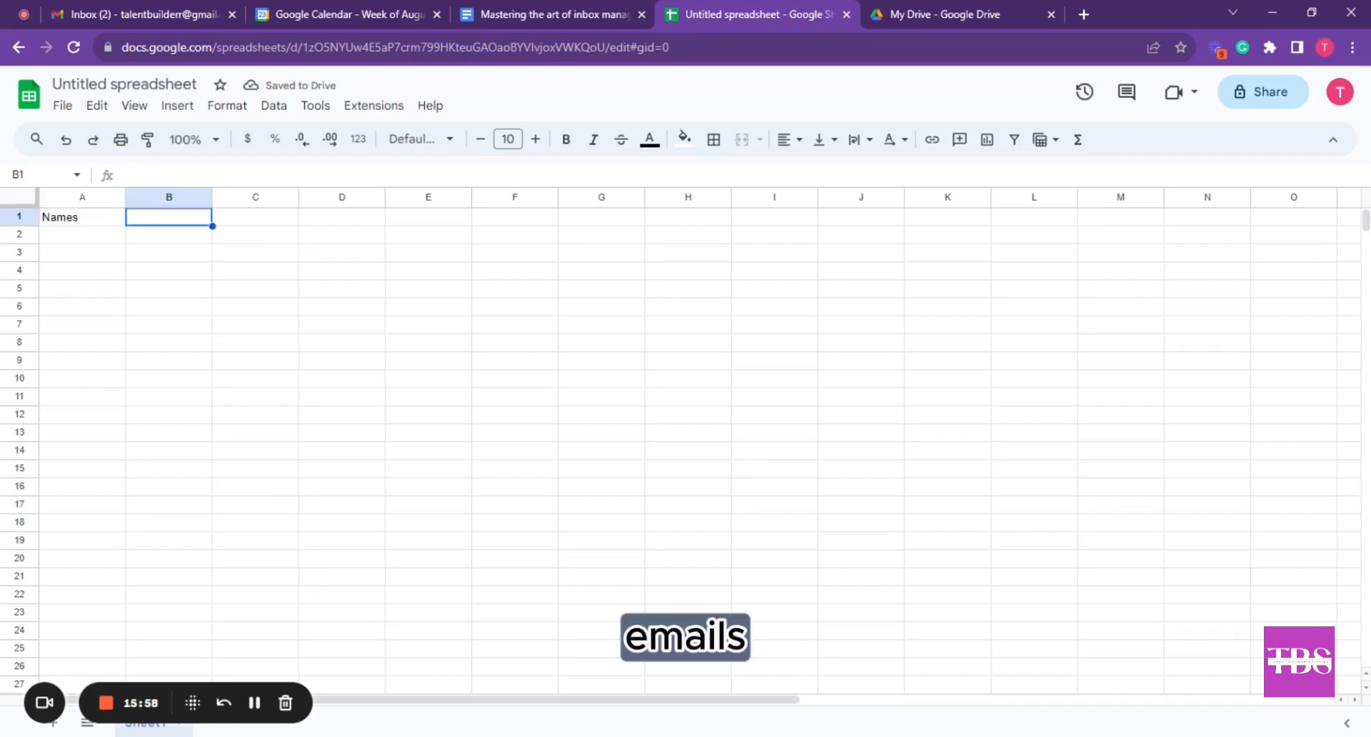
{"action": "type", "text": "Emails"}
{"action": "key", "text": "Tab"}
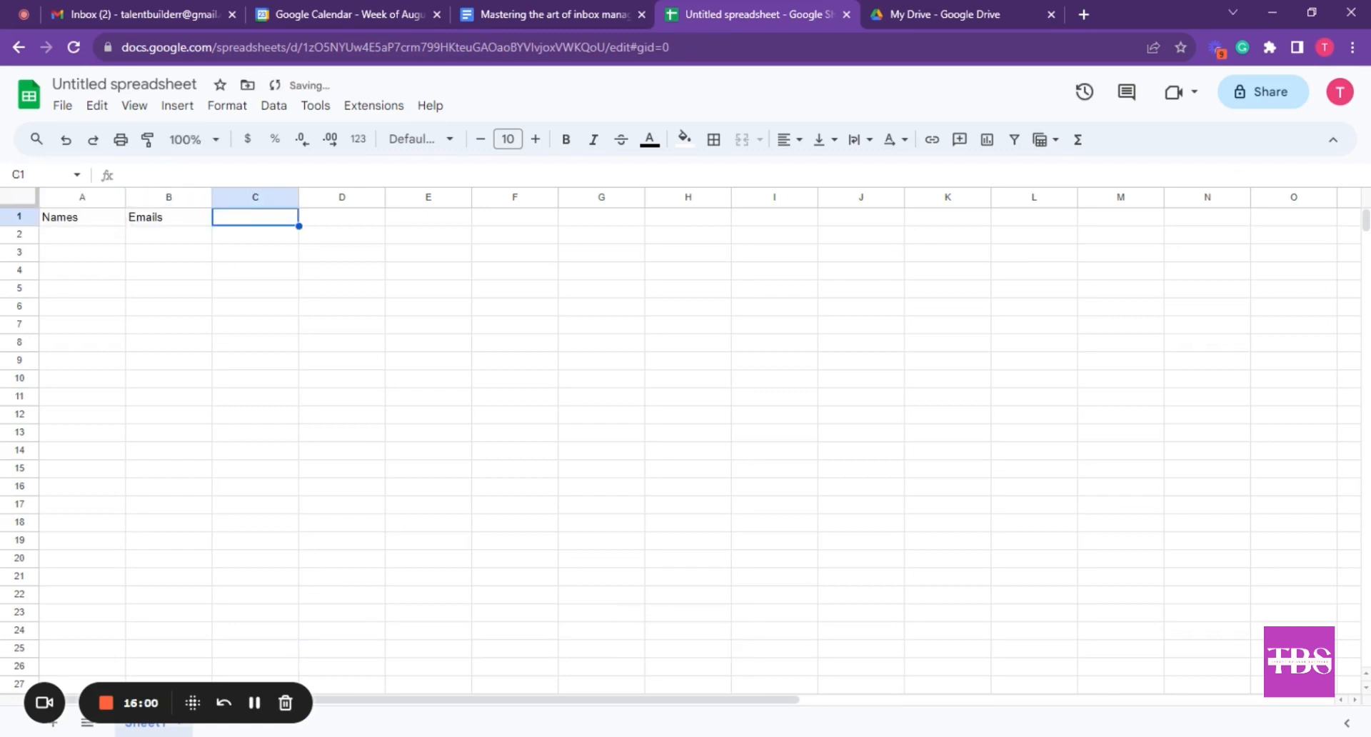
{"action": "type", "text": "Countr"}
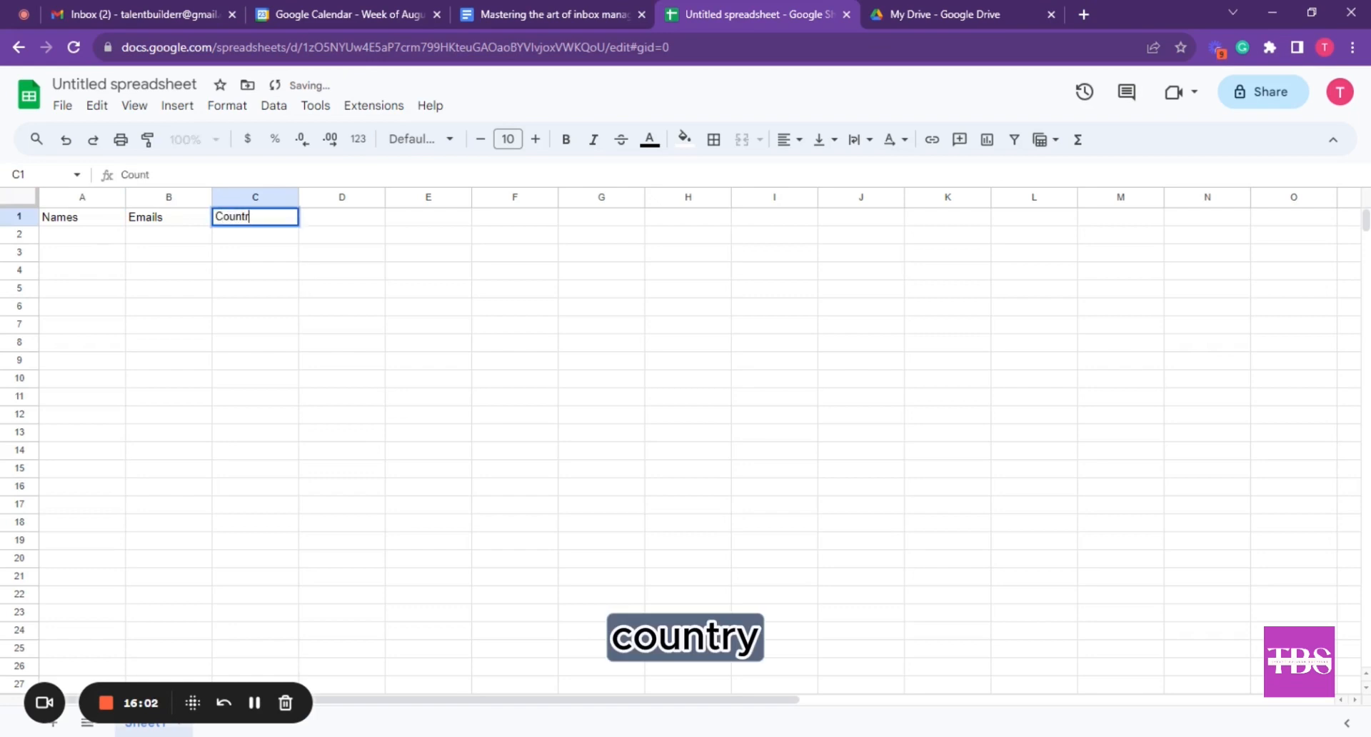
{"action": "type", "text": "y"}
{"action": "key", "text": "Return"}
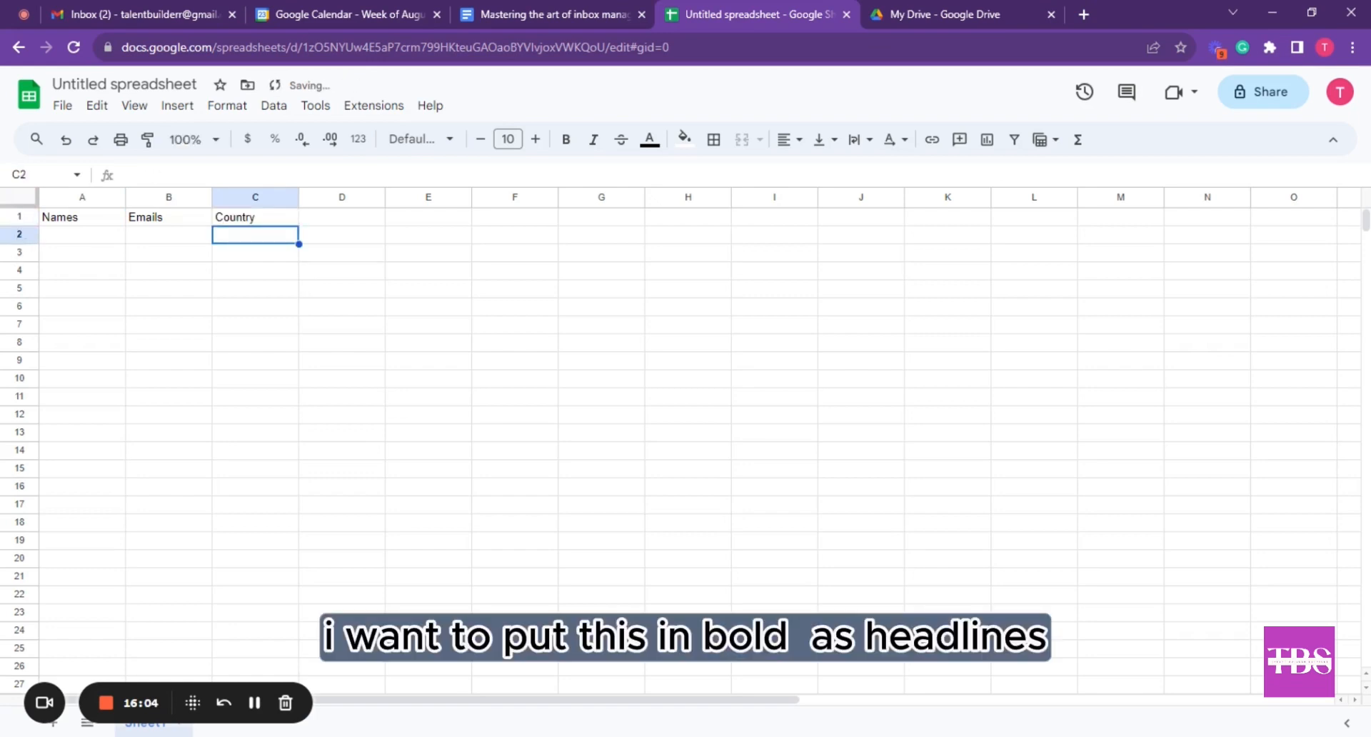
Make the heading row bold
{"action": "left_click", "coordinate": [18, 217]}
{"action": "key", "text": "ctrl+b"}
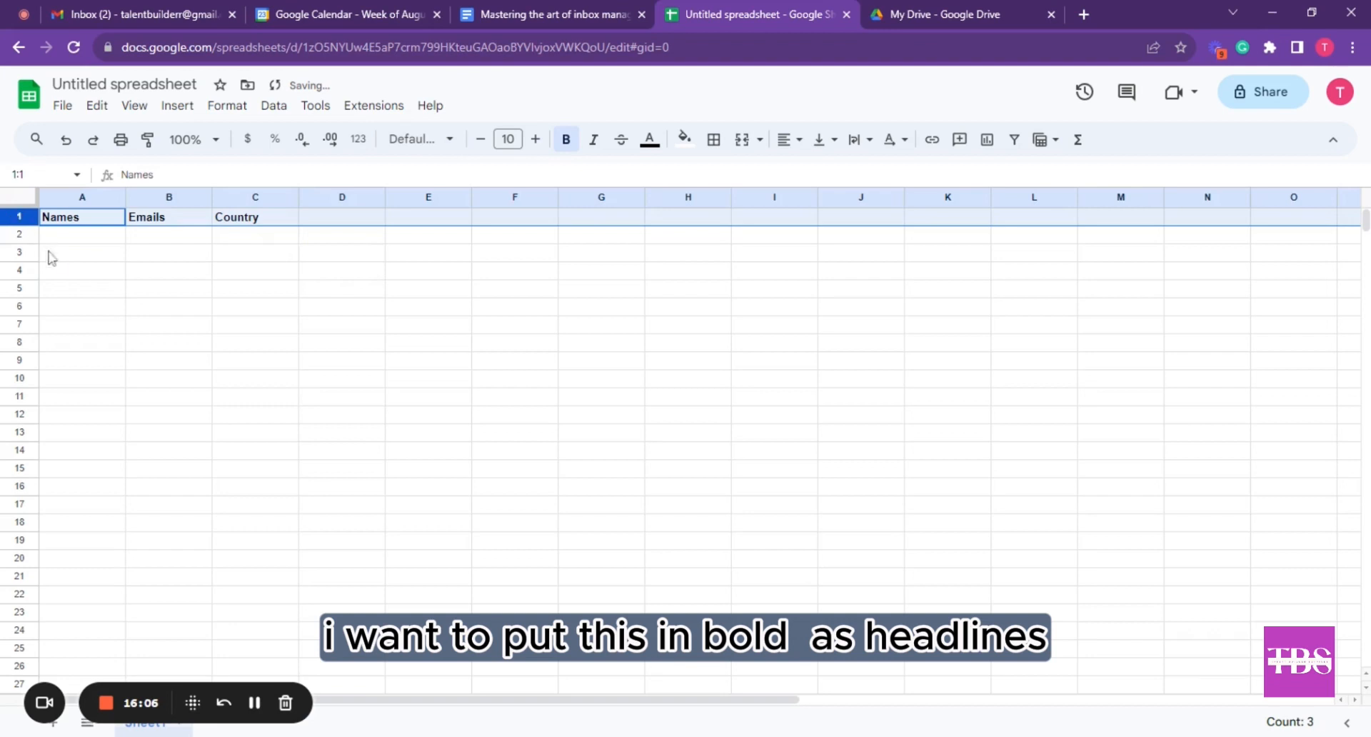
{"action": "left_click", "coordinate": [79, 263]}
{"action": "left_click", "coordinate": [85, 241]}
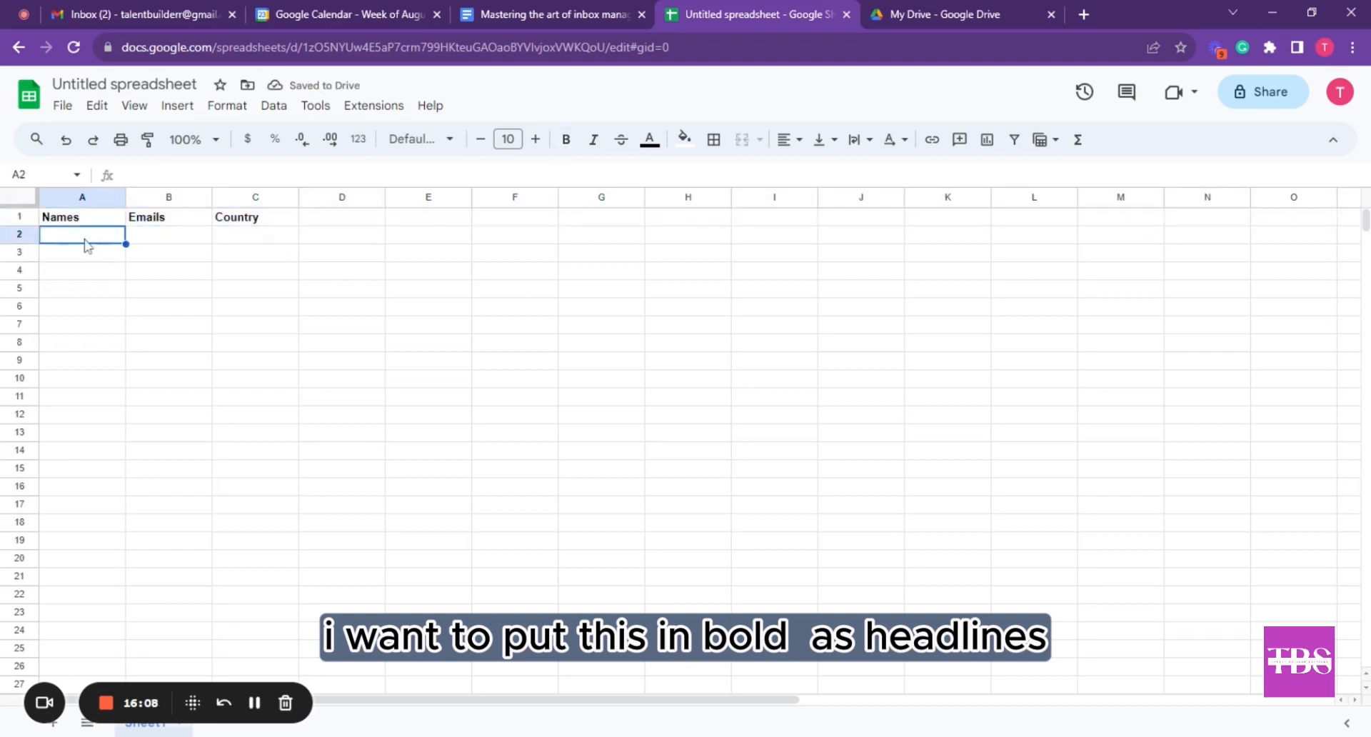
Enter the four people's first names in cells A2 to A5
{"action": "type", "text": "Ab"}
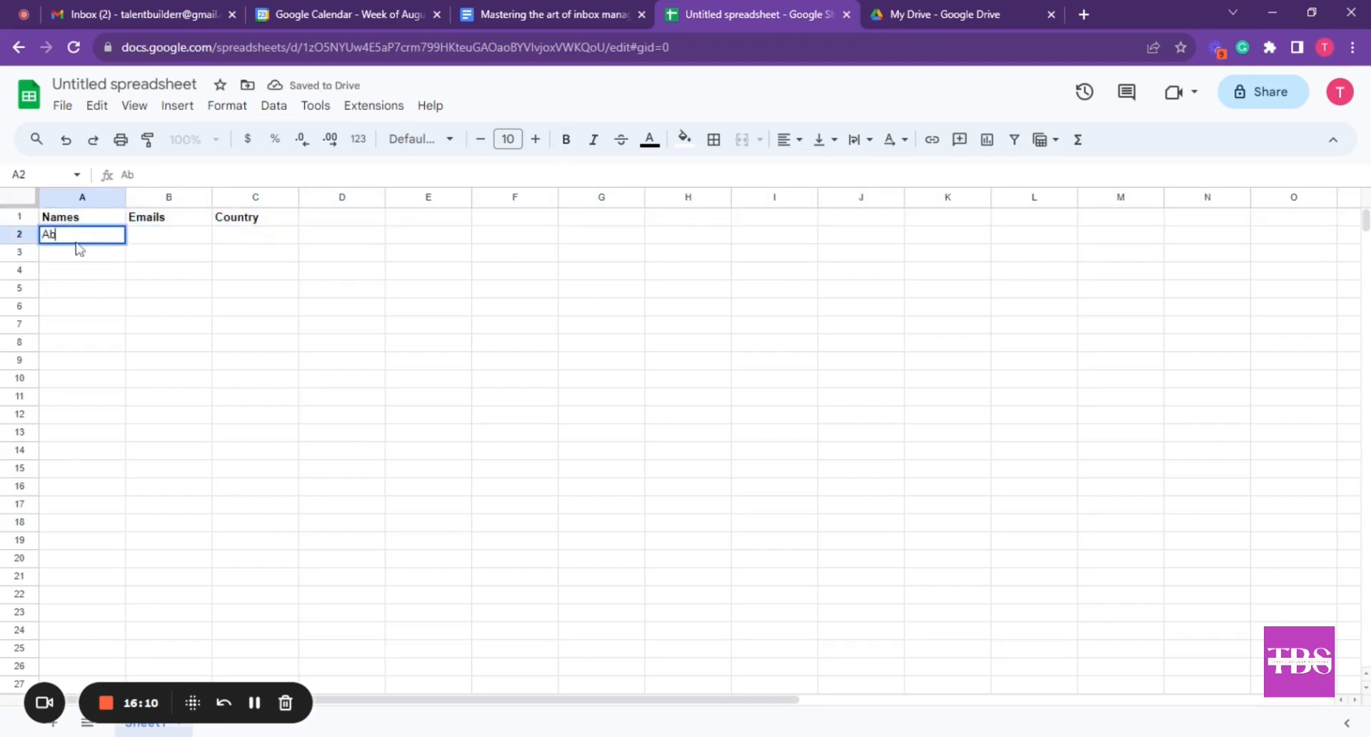
{"action": "type", "text": "u"}
{"action": "key", "text": "Return"}
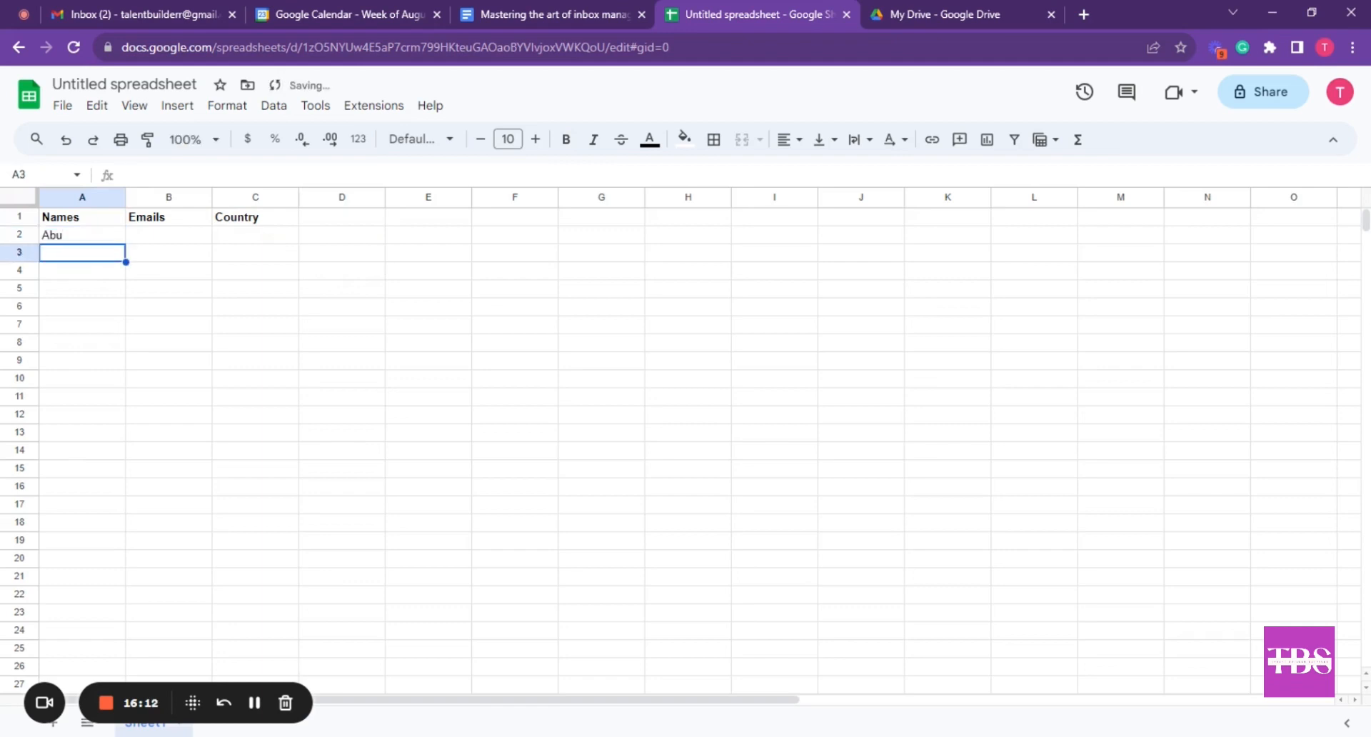
{"action": "type", "text": "Kola"}
{"action": "key", "text": "Return"}
{"action": "type", "text": "Luke"}
{"action": "key", "text": "Return"}
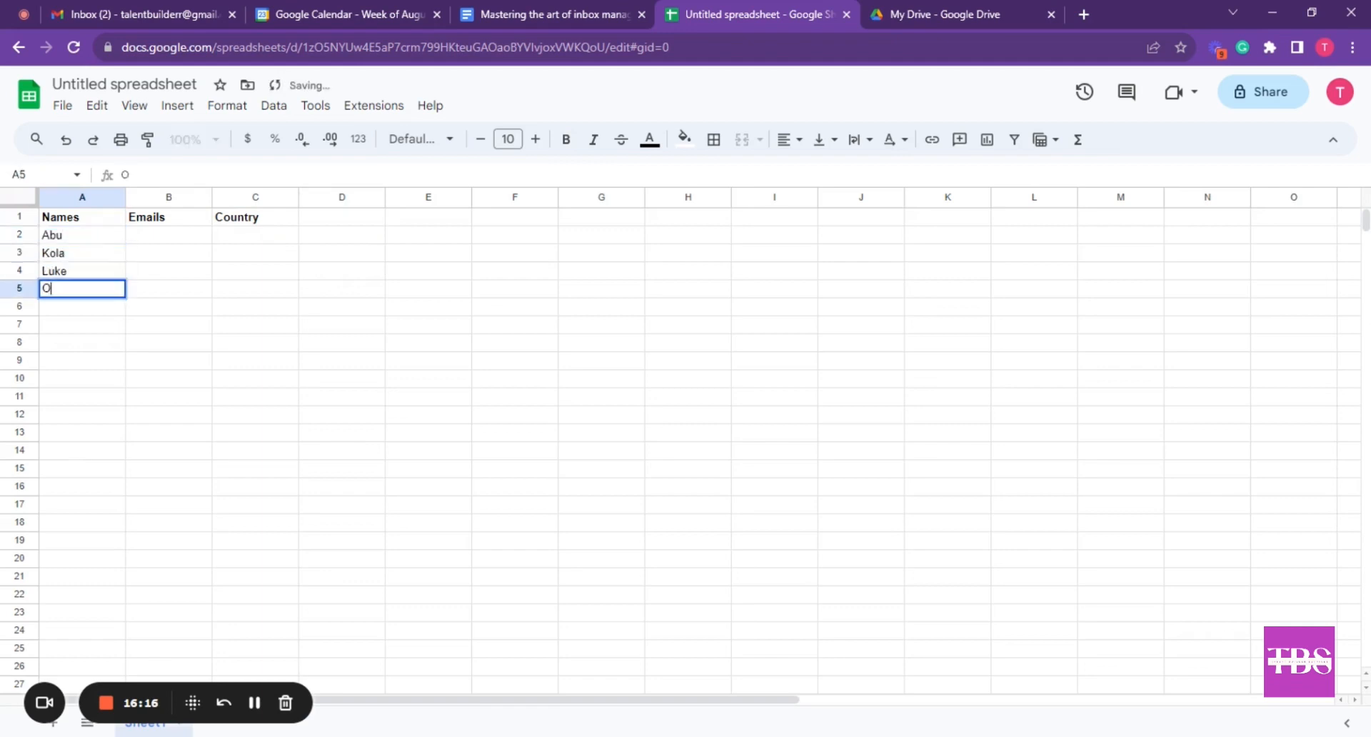
{"action": "type", "text": "Ope"}
{"action": "key", "text": "Return"}
Enter each person's Gmail address in cells B2 to B5
{"action": "left_click", "coordinate": [154, 237]}
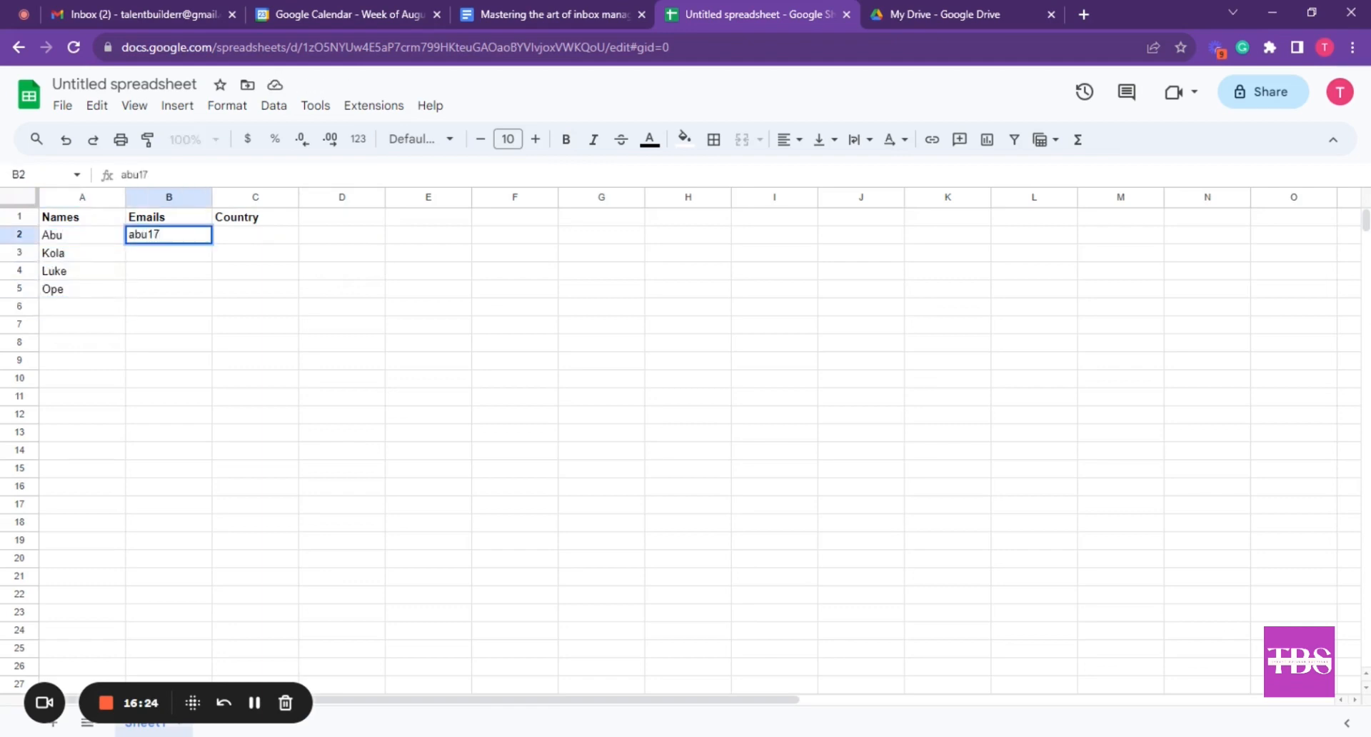
{"action": "key", "text": "Return"}
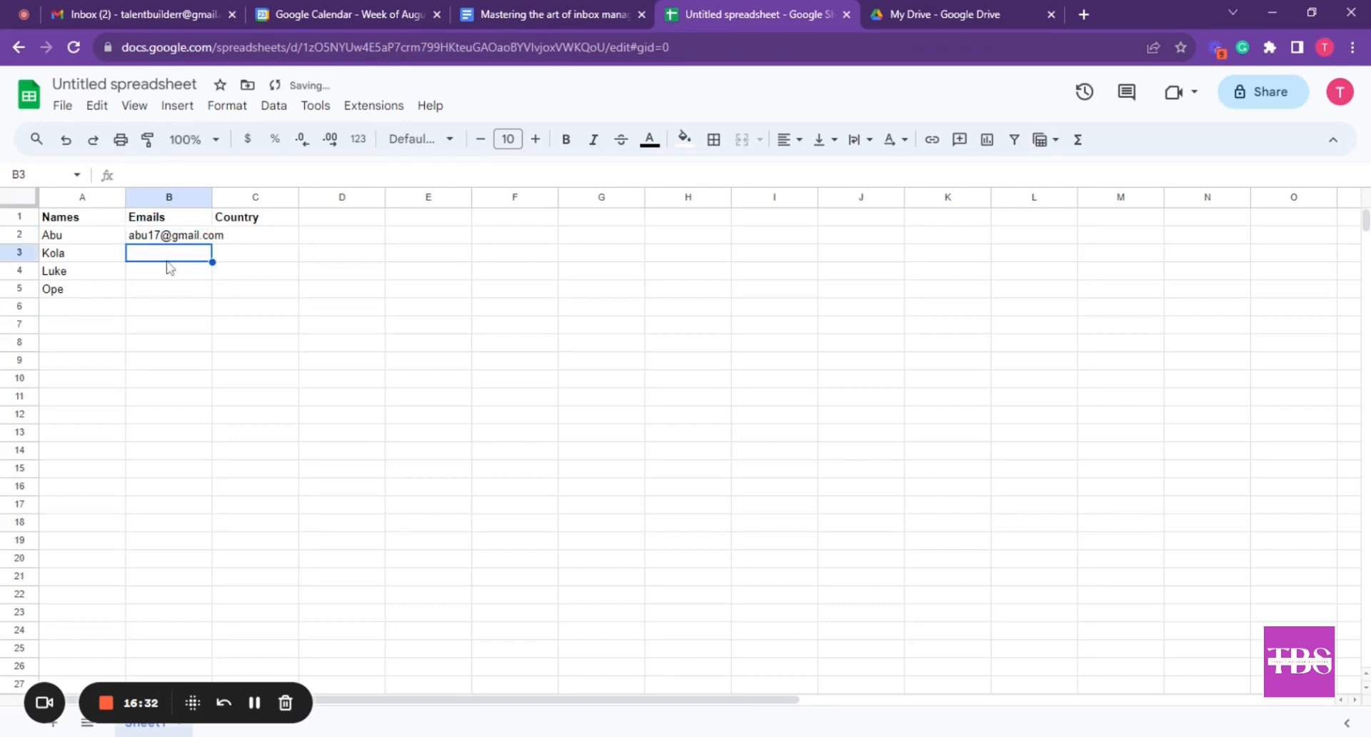
{"action": "key", "text": "Return"}
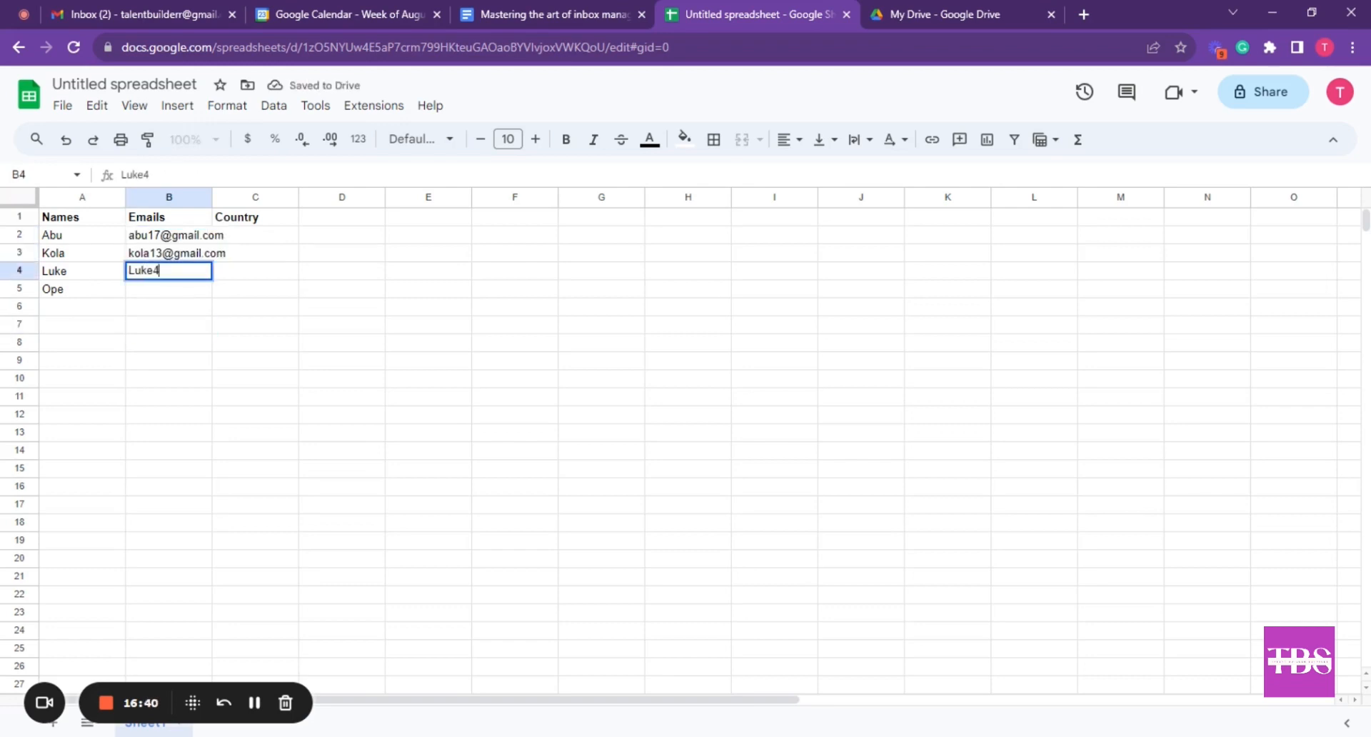
{"action": "key", "text": "Return"}
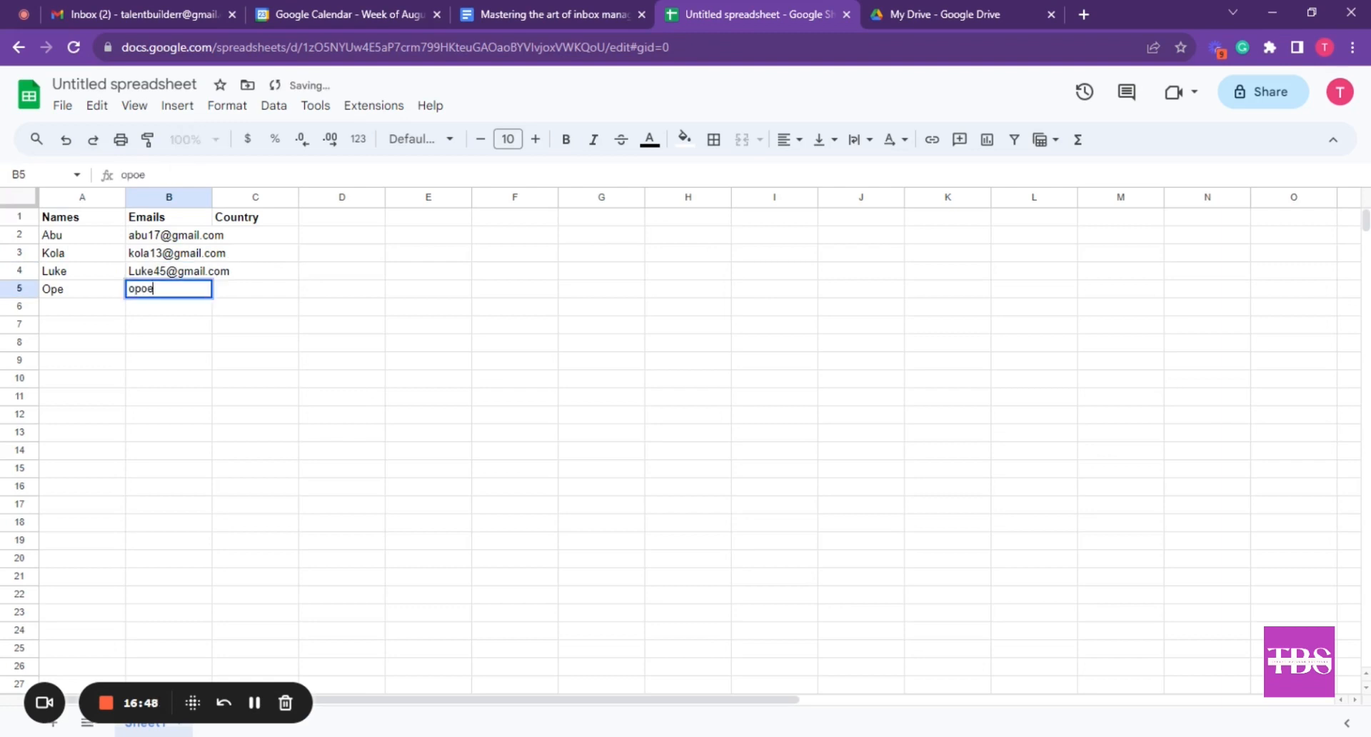
{"action": "key", "text": "Return"}
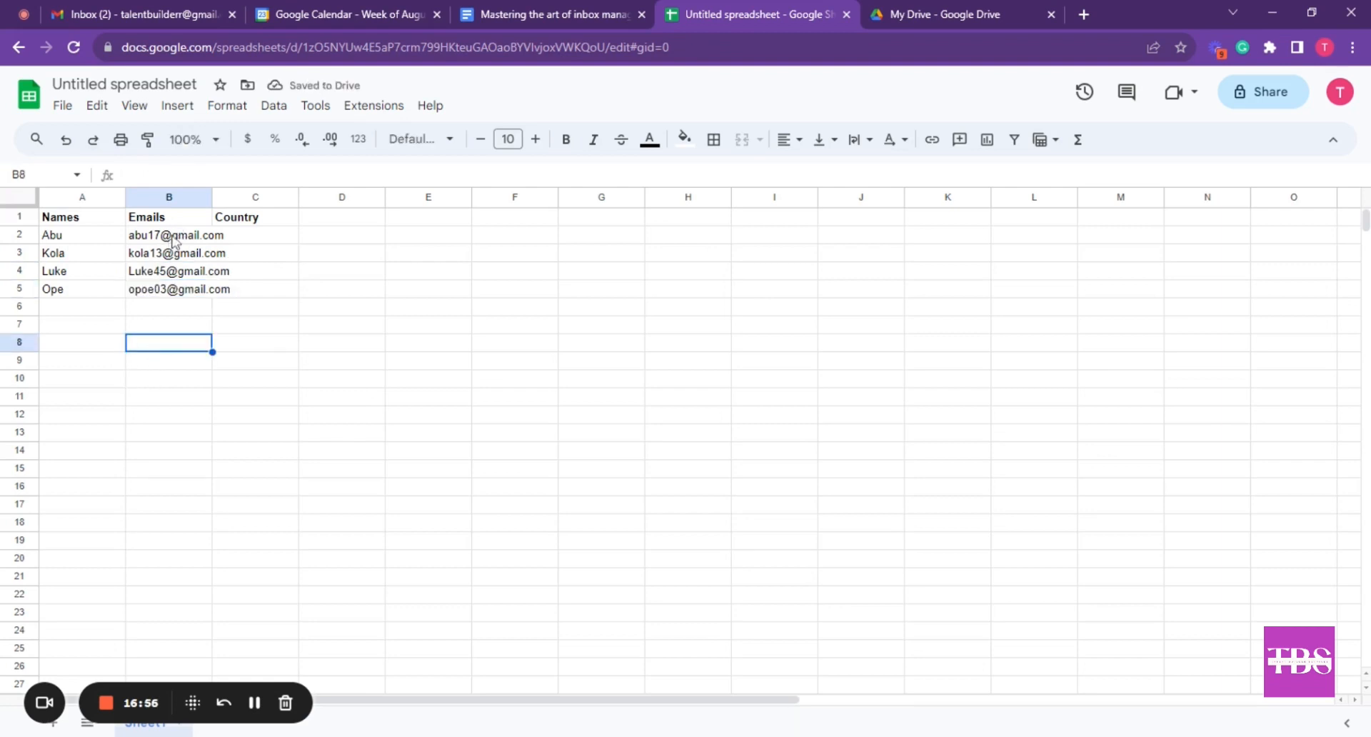
Enter the countries Phillipines, Nigeria, United States and NewZealand in C2 to C5
{"action": "left_click", "coordinate": [242, 240]}
{"action": "type", "text": "Phillipines"}
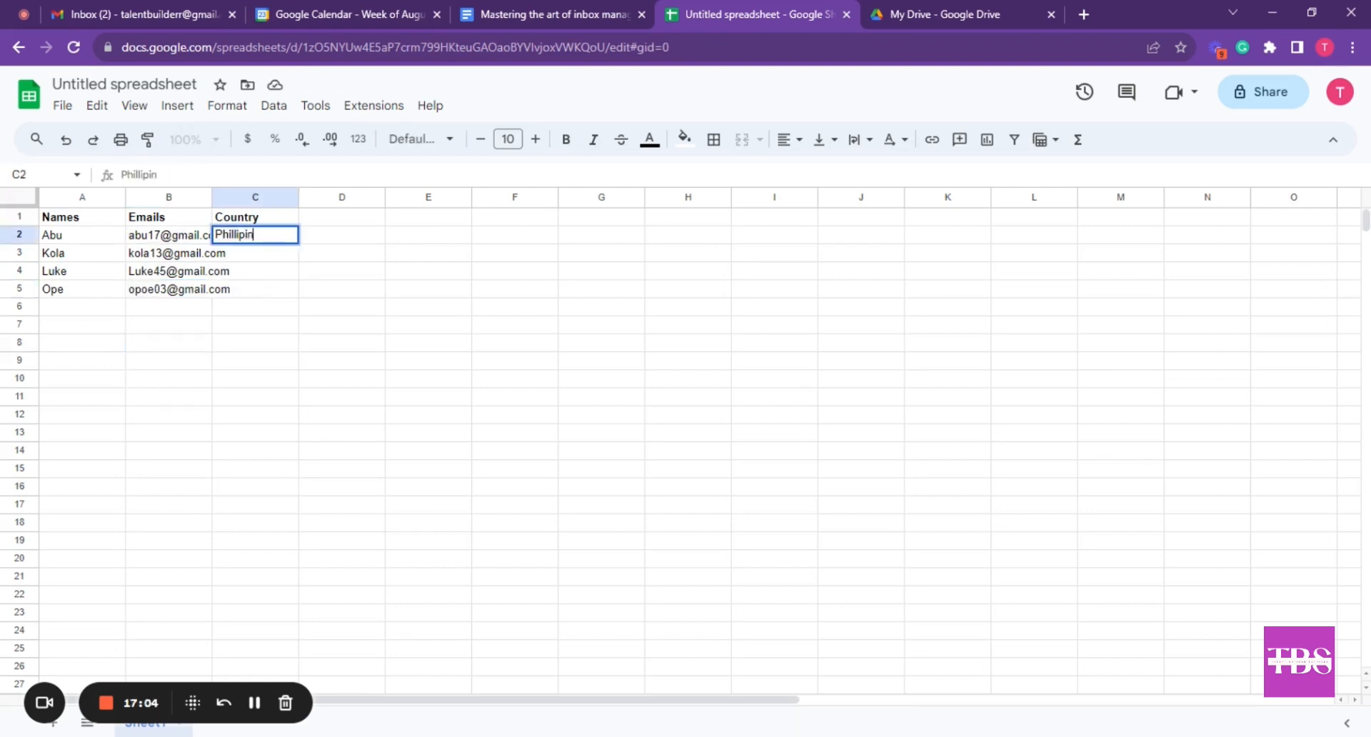
{"action": "key", "text": "Return"}
{"action": "type", "text": "Nigeria"}
{"action": "key", "text": "Return"}
{"action": "type", "text": "USA"}
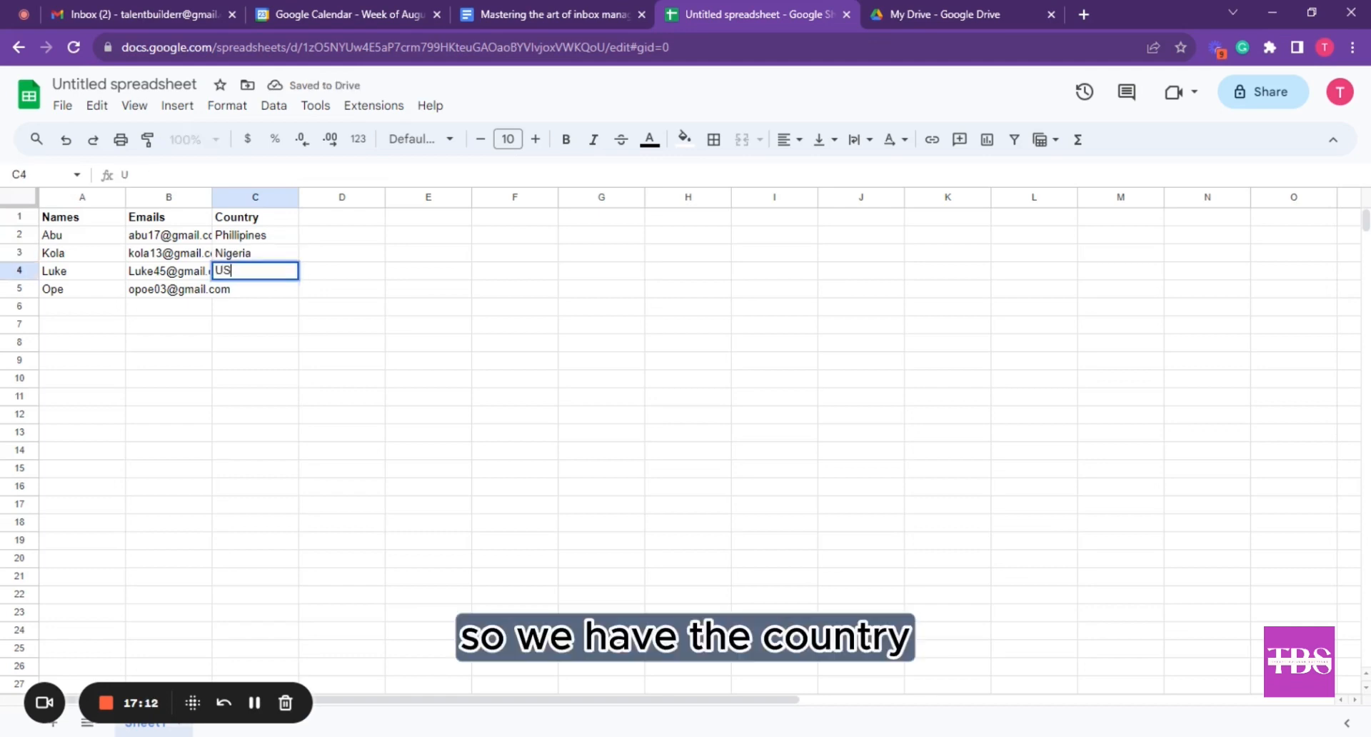
{"action": "key", "text": "BackSpace"}
{"action": "key", "text": "BackSpace"}
{"action": "type", "text": "nited States"}
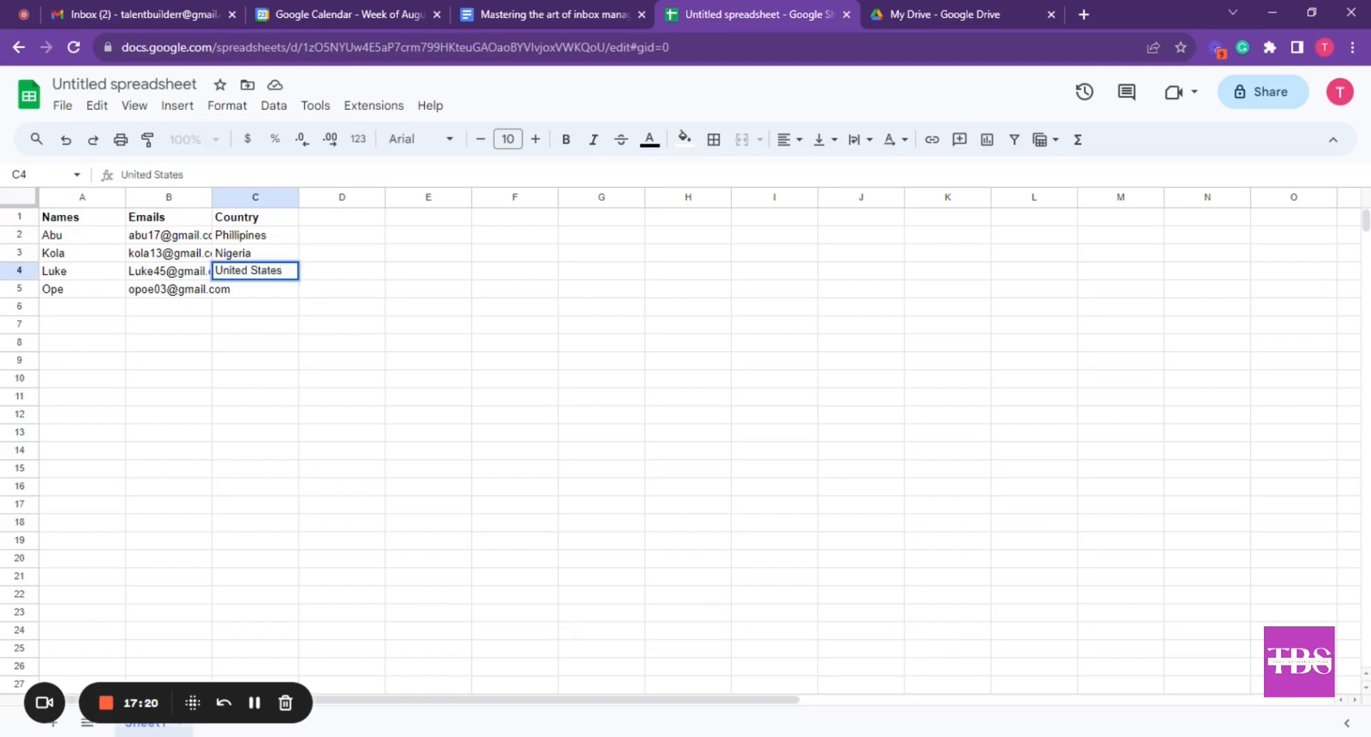
{"action": "key", "text": "Return"}
{"action": "type", "text": "NewZealand"}
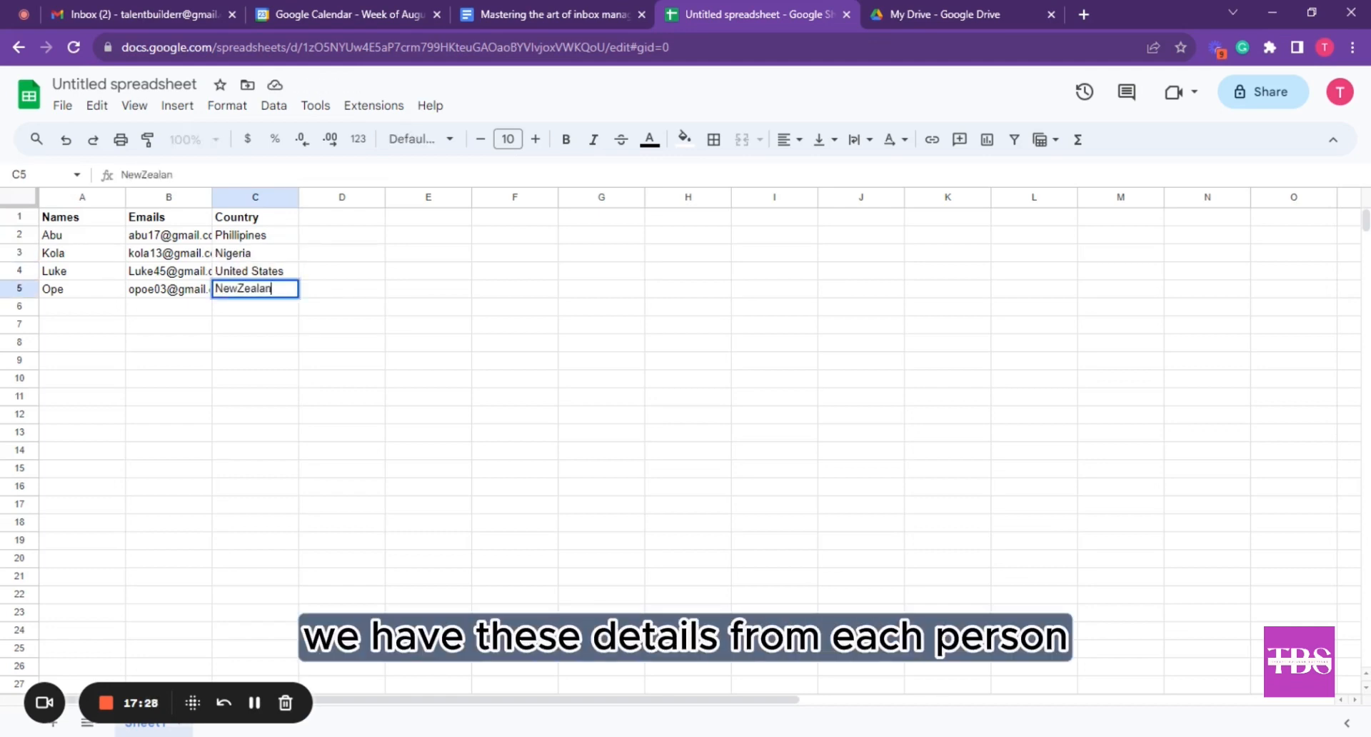
{"action": "key", "text": "Return"}
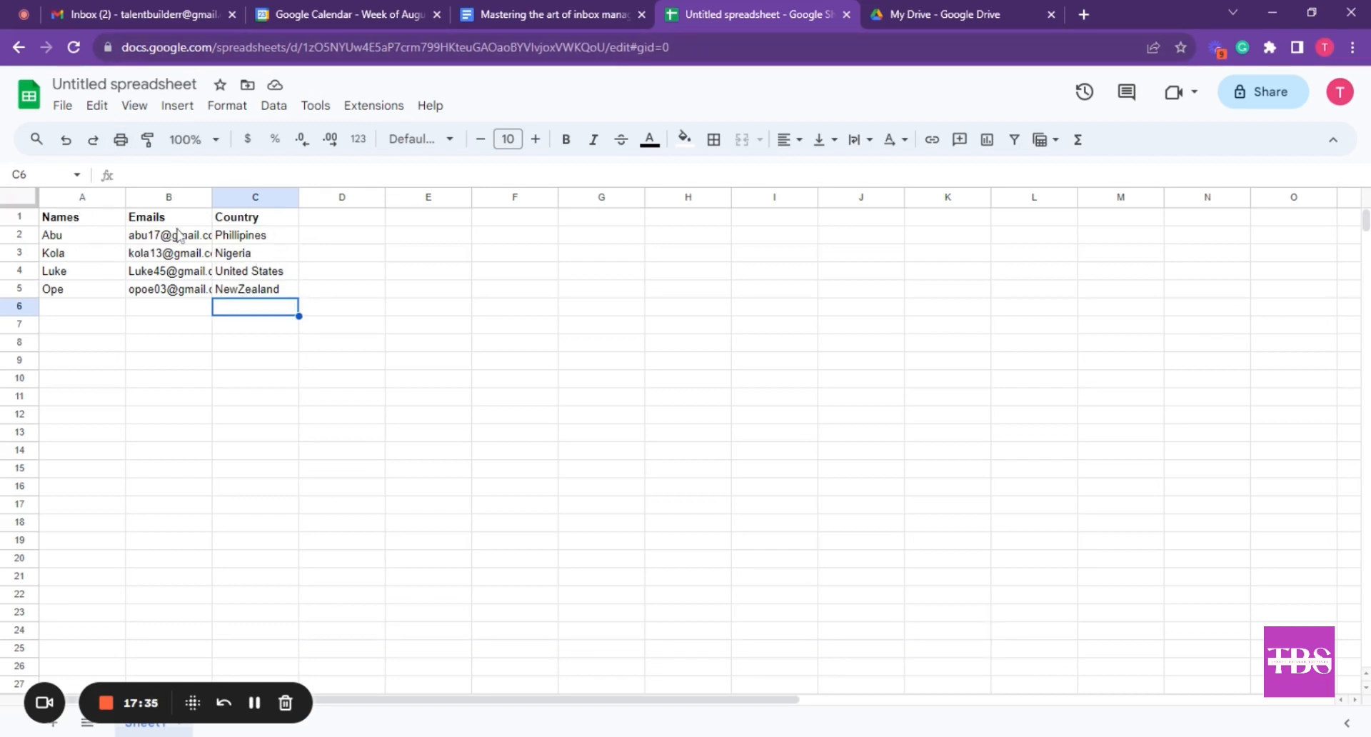
{"action": "mouse_move", "coordinate": [199, 249]}
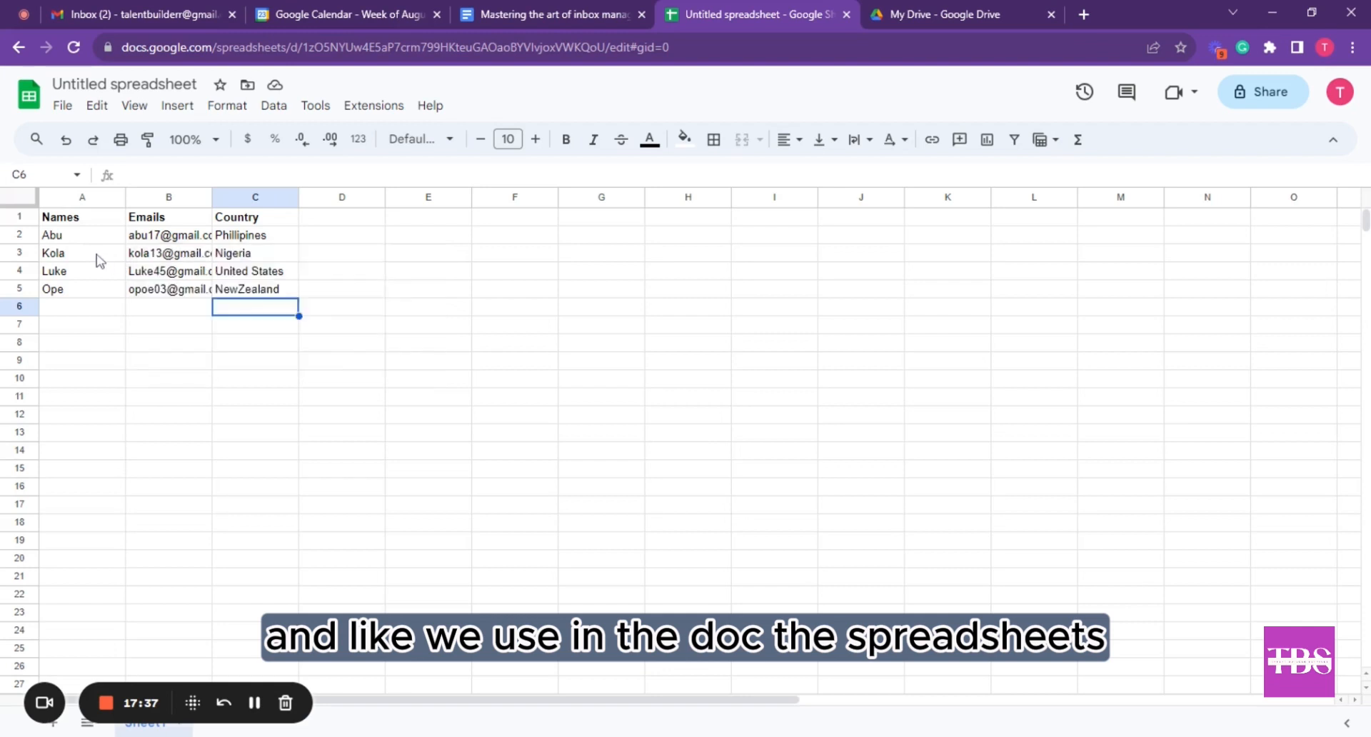
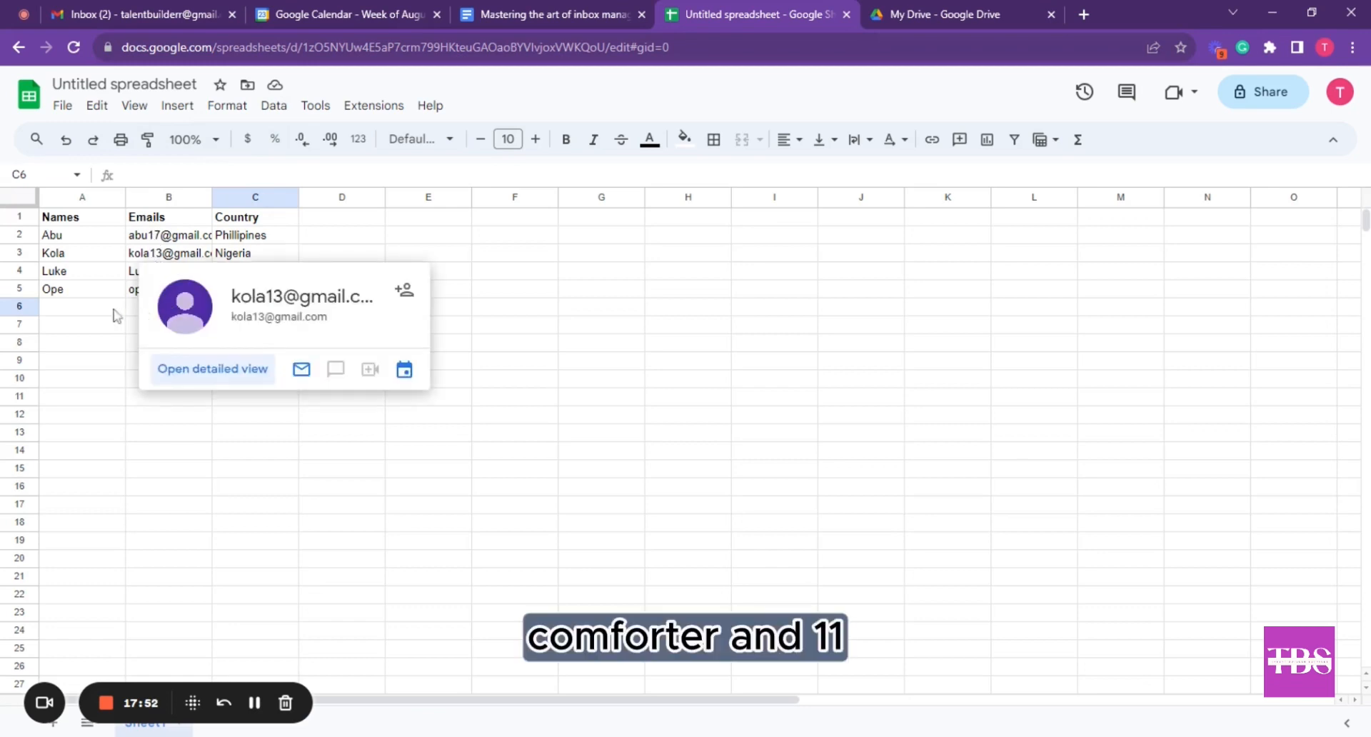
Give the fourth person's name in A5 the Comfortaa font at size 11
{"action": "left_click", "coordinate": [76, 291]}
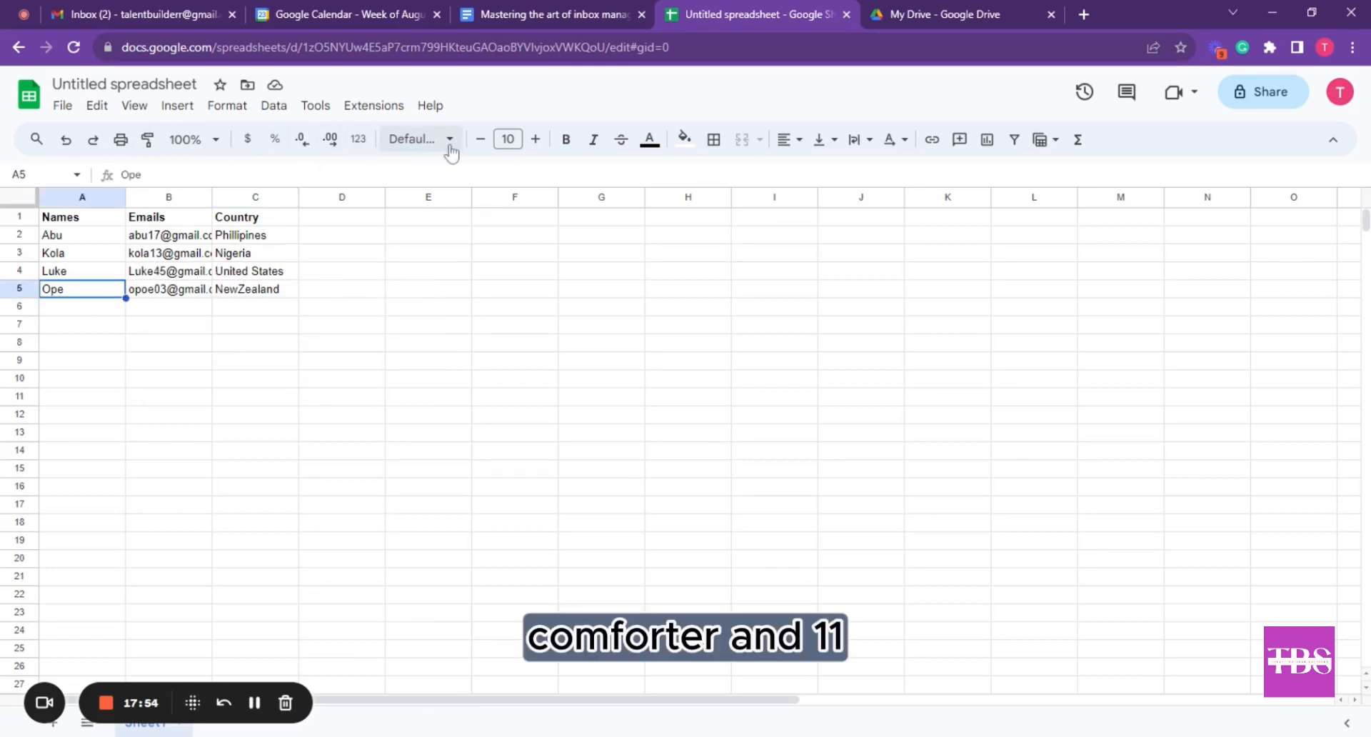
{"action": "left_click", "coordinate": [428, 139]}
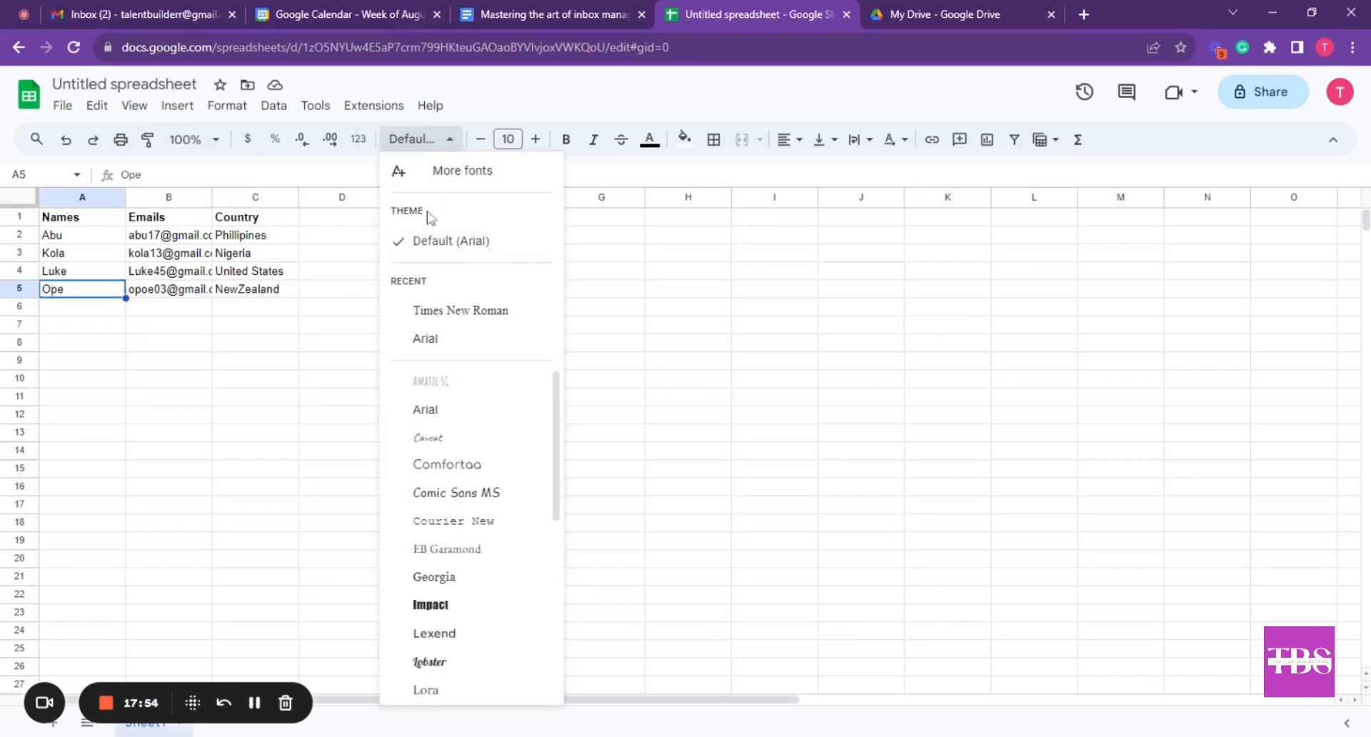
{"action": "left_click", "coordinate": [457, 465]}
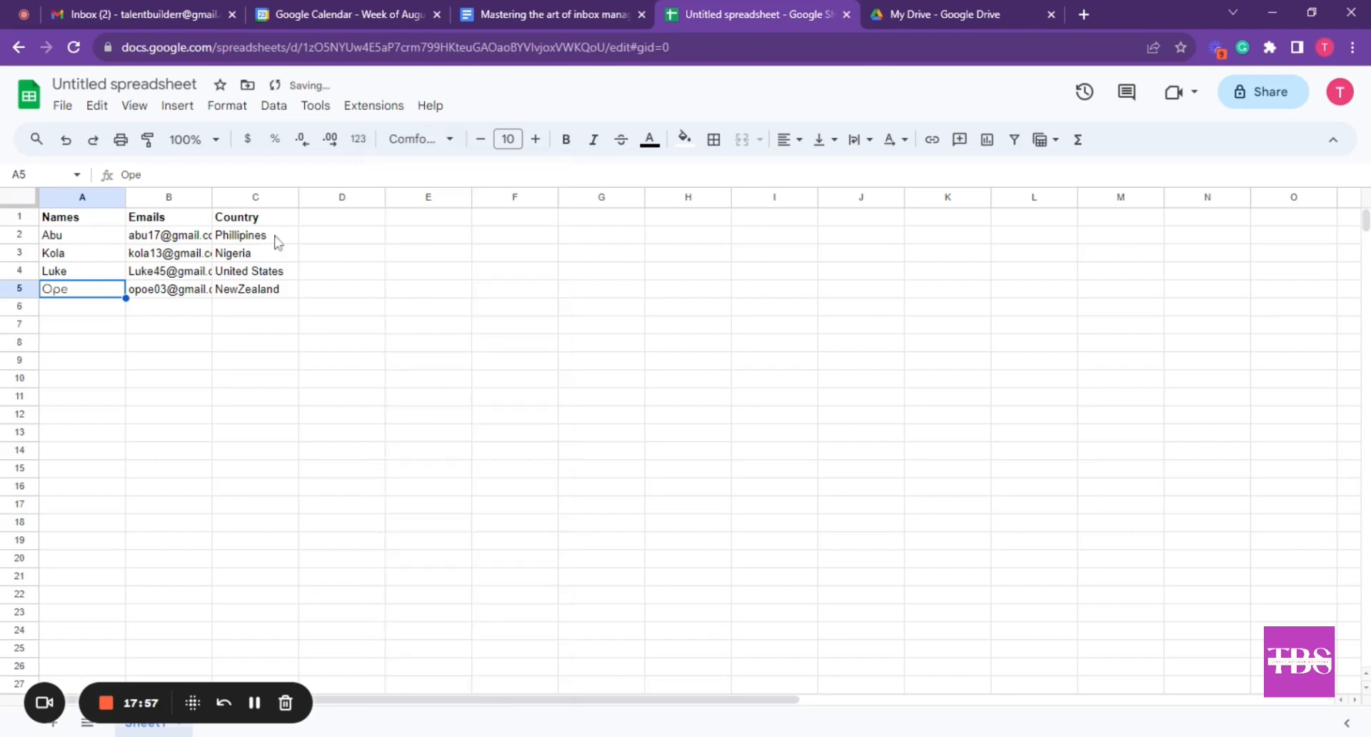
{"action": "left_click", "coordinate": [534, 138]}
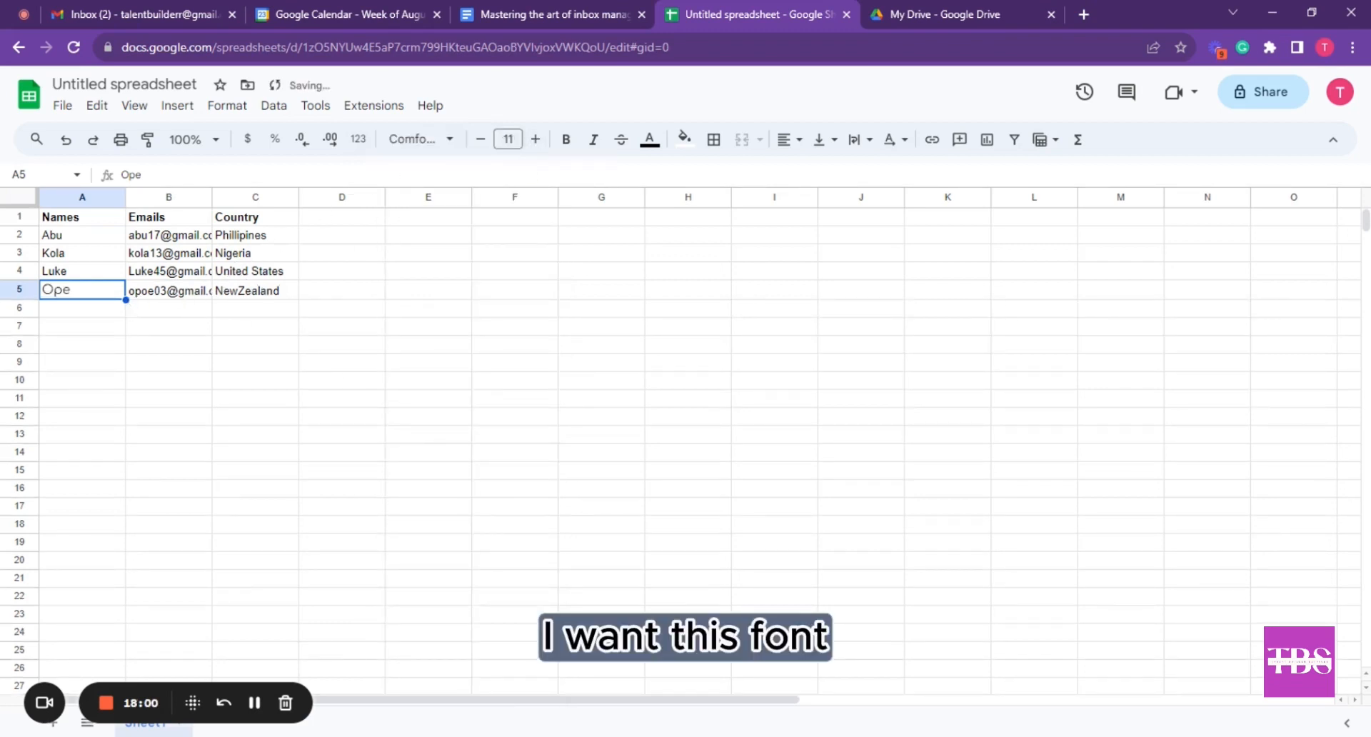
{"action": "left_click", "coordinate": [147, 292]}
{"action": "left_click", "coordinate": [92, 296]}
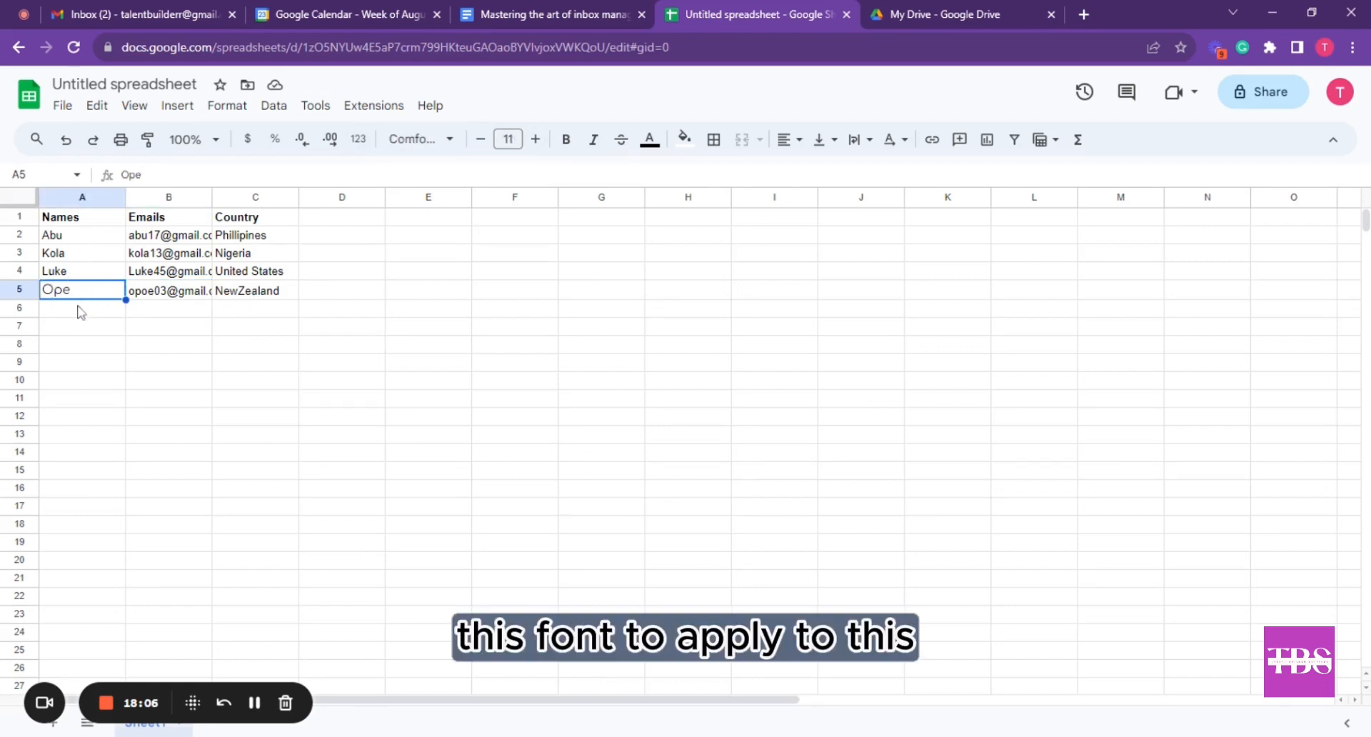
{"action": "double_click", "coordinate": [56, 290]}
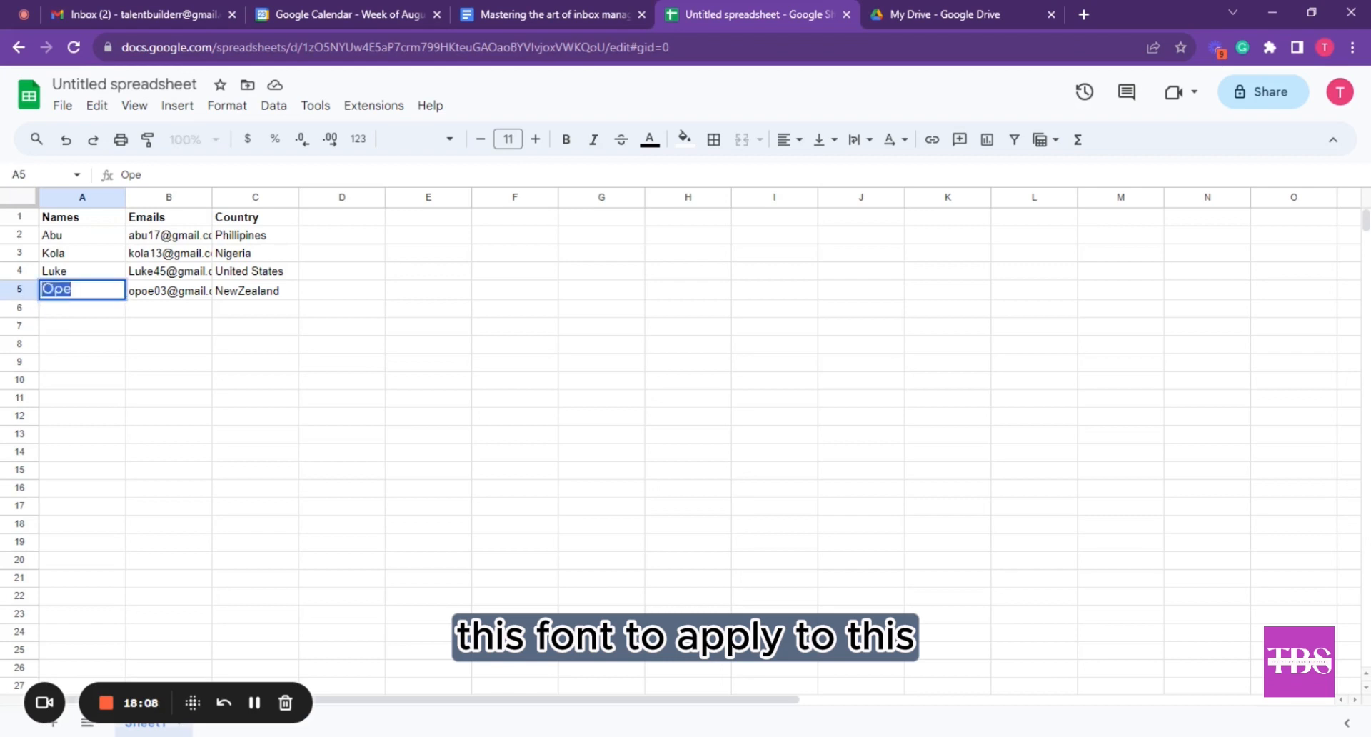
{"action": "left_click", "coordinate": [71, 289]}
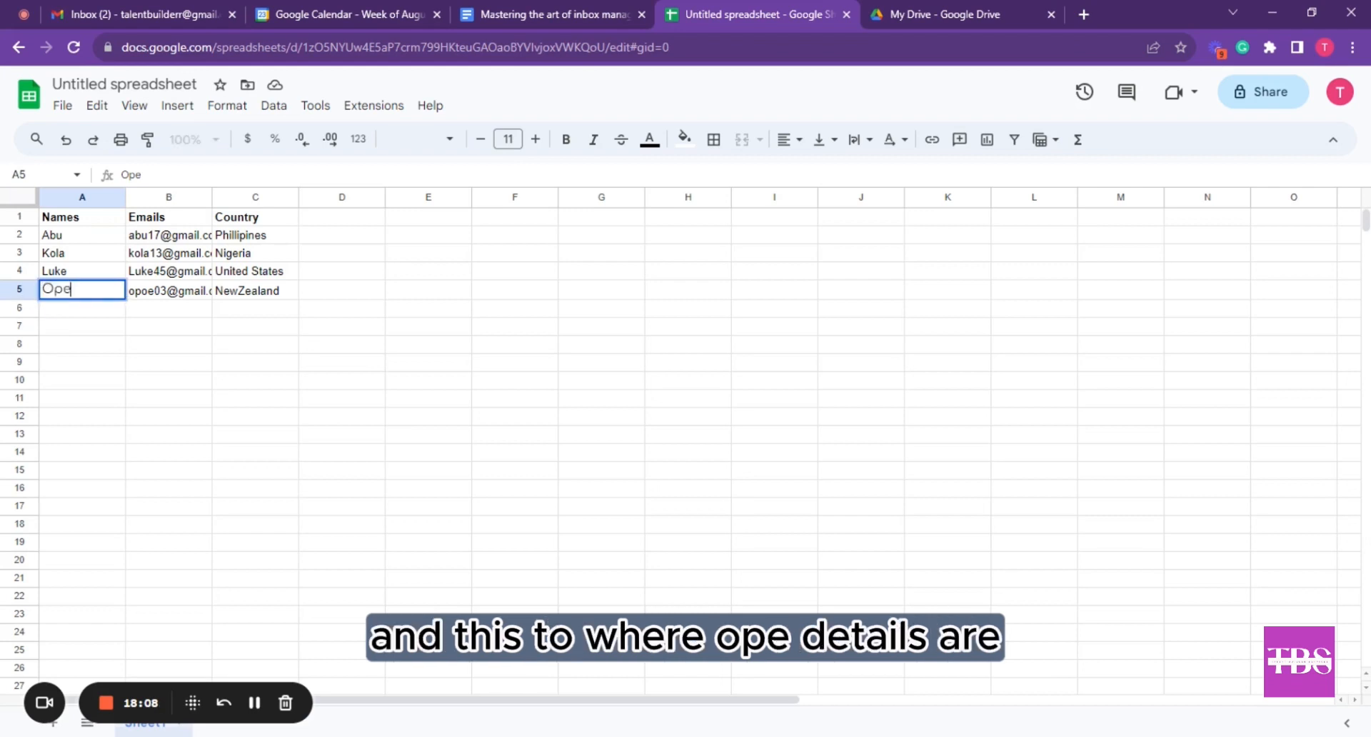
{"action": "left_click", "coordinate": [79, 312]}
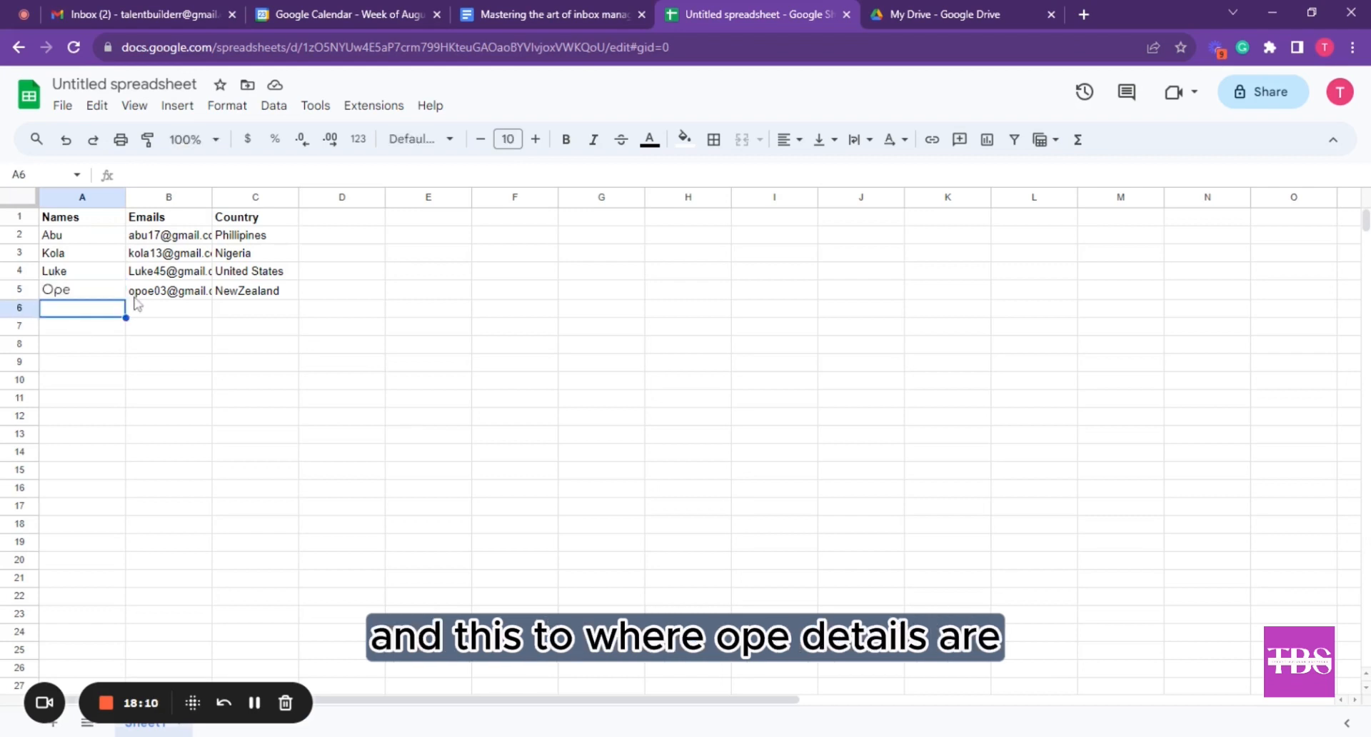
{"action": "left_click", "coordinate": [226, 296]}
Paint A5's Comfortaa formatting onto the email and country cells B5 and C5
{"action": "left_click", "coordinate": [175, 297]}
{"action": "left_click", "coordinate": [265, 300]}
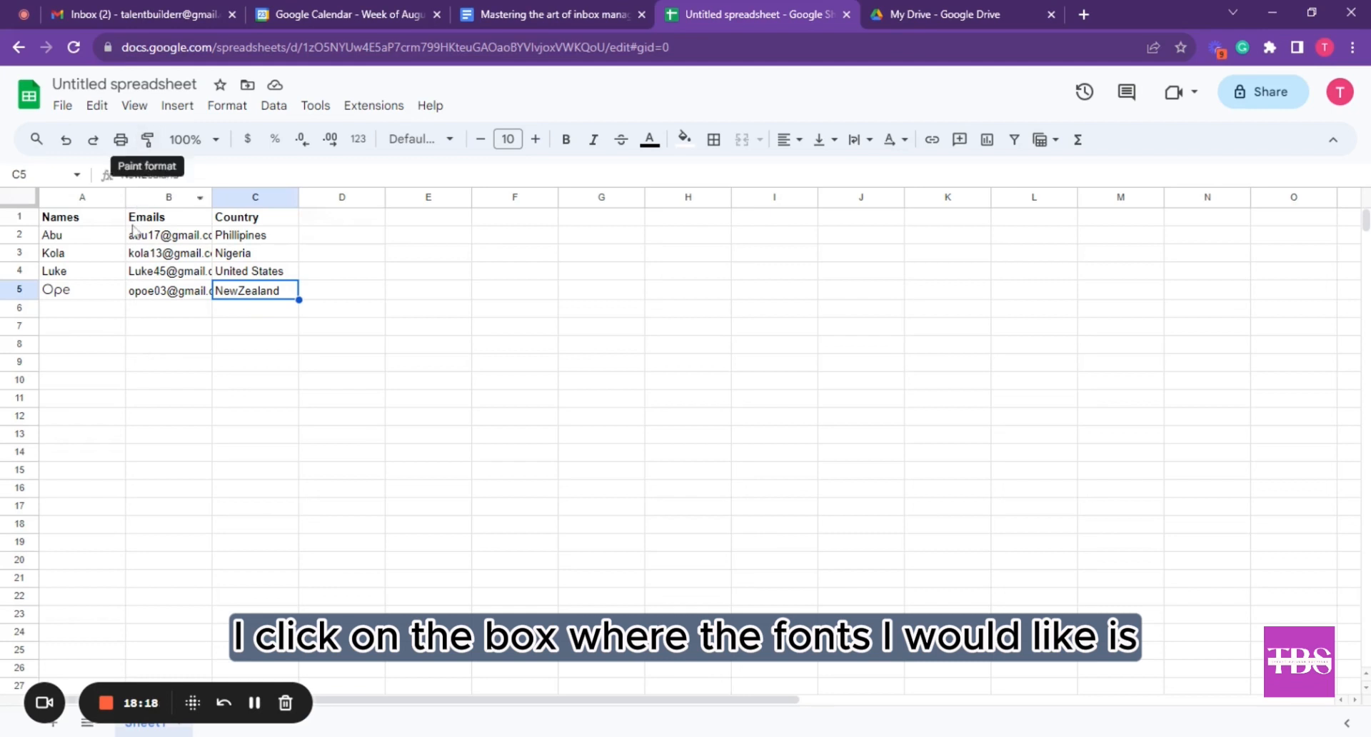
{"action": "left_click", "coordinate": [110, 300]}
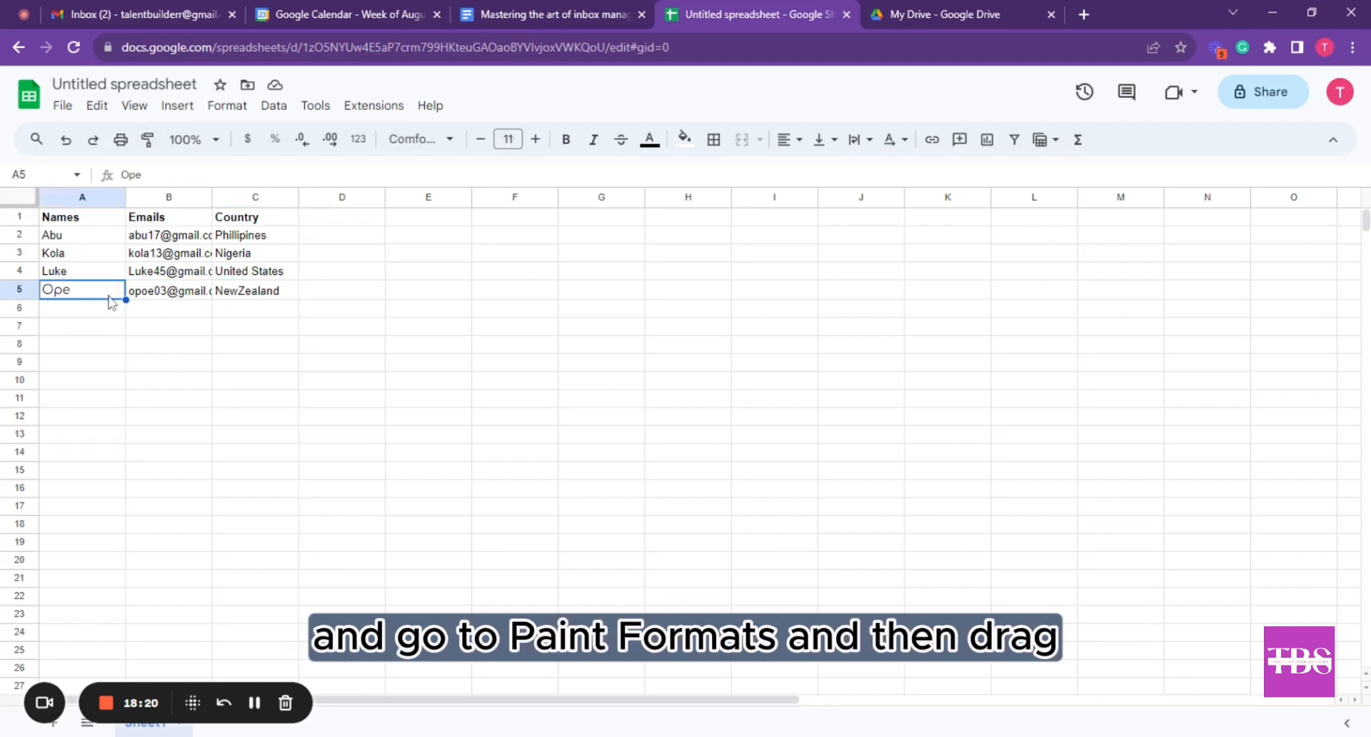
{"action": "left_click", "coordinate": [150, 143]}
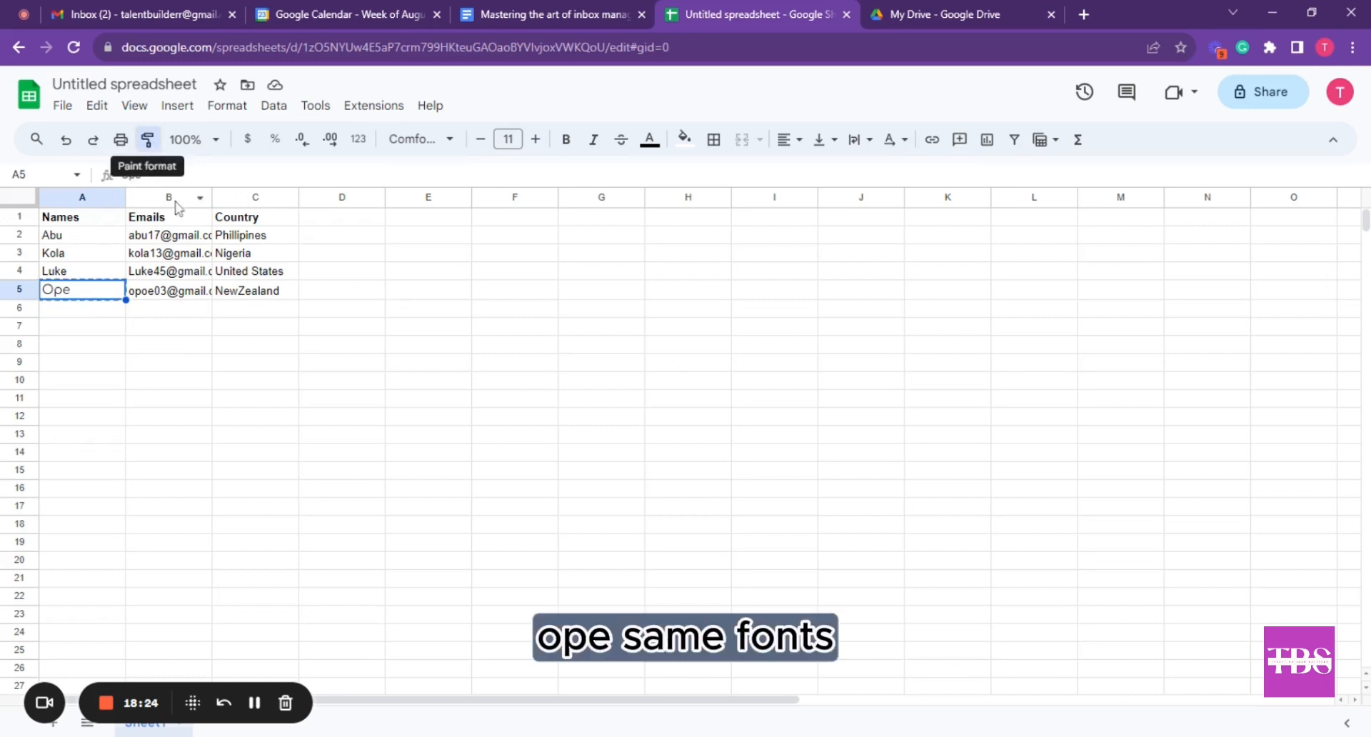
{"action": "left_click_drag", "start_coordinate": [150, 296], "coordinate": [267, 292]}
{"action": "left_click", "coordinate": [283, 345]}
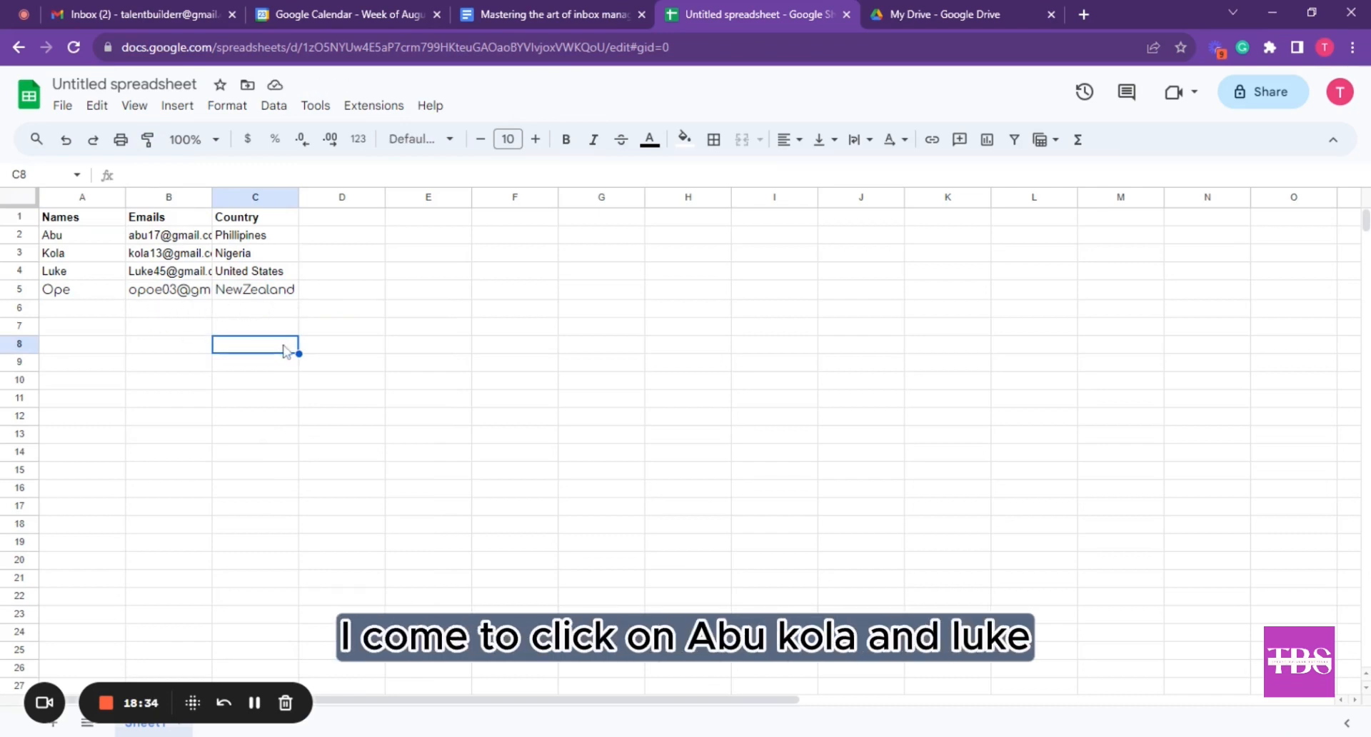
Paint row 4's plain default formatting across A5:C5
{"action": "left_click", "coordinate": [93, 279]}
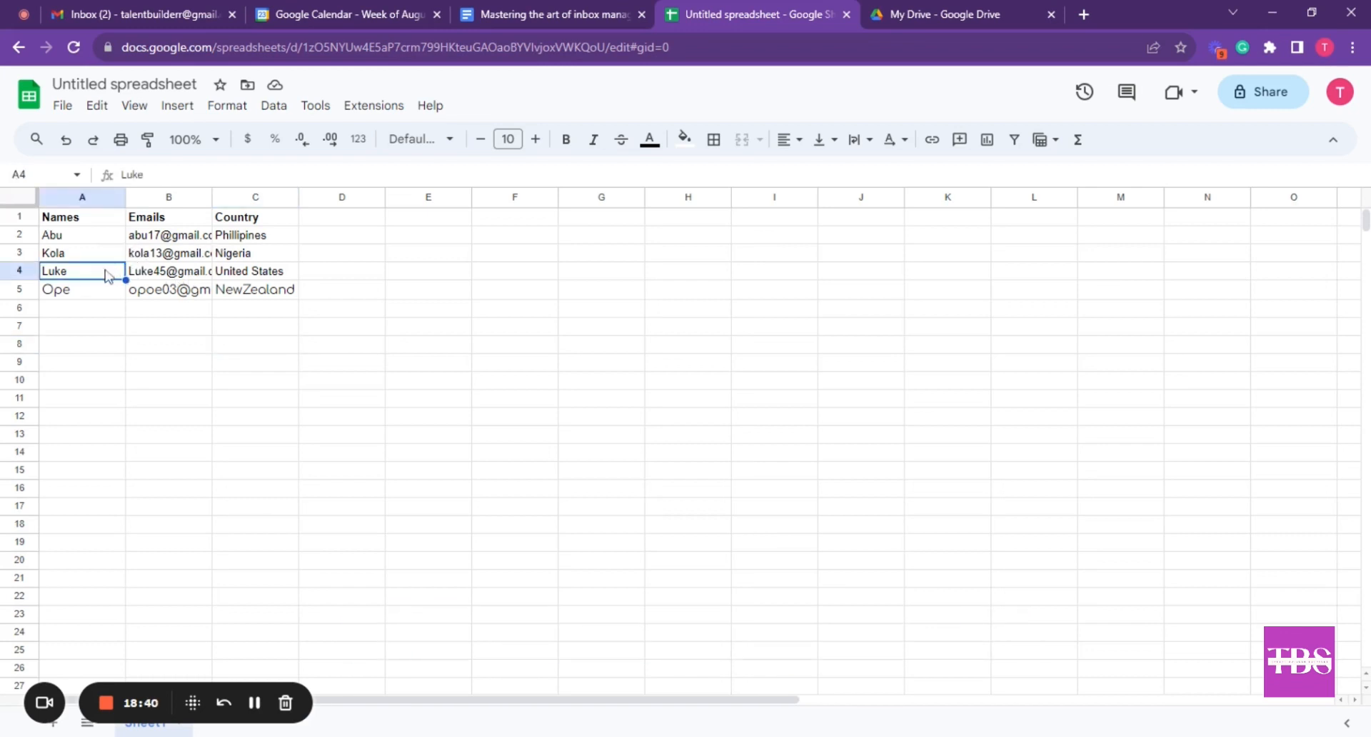
{"action": "left_click", "coordinate": [147, 140]}
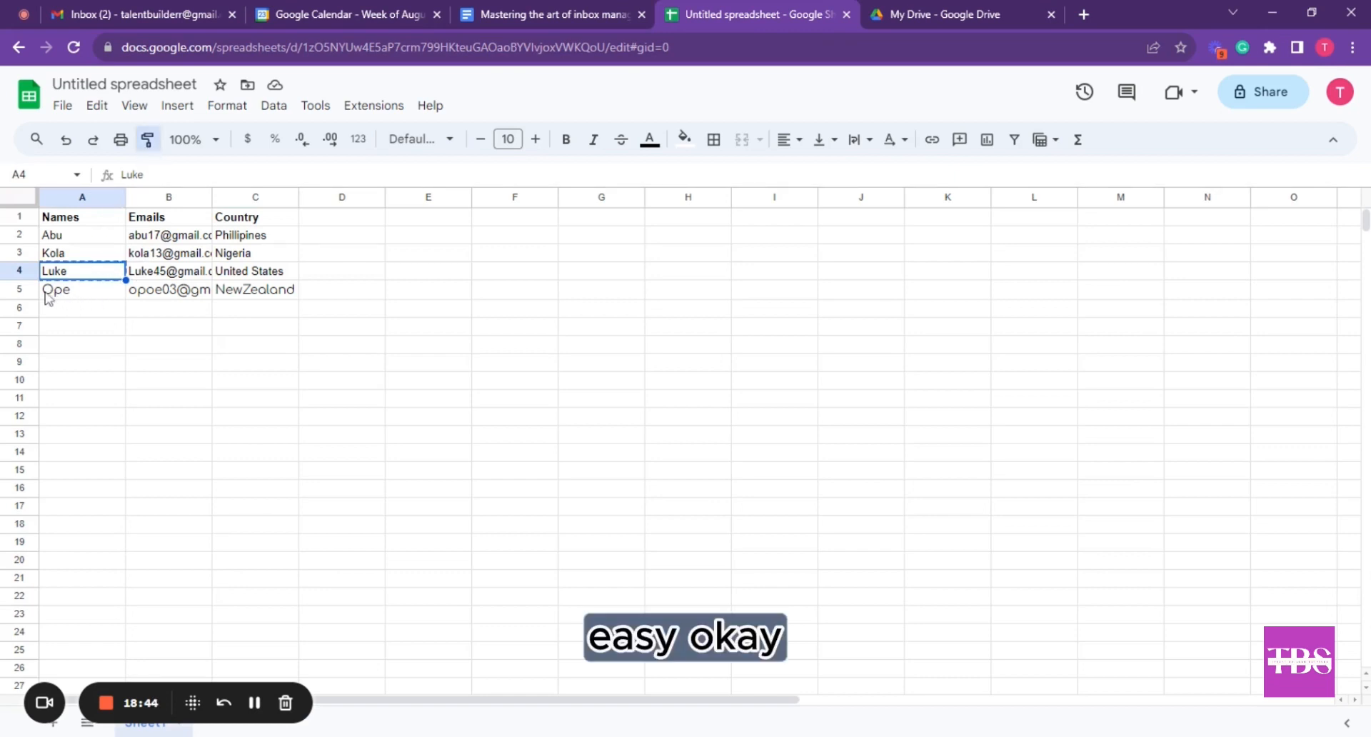
{"action": "left_click_drag", "start_coordinate": [54, 296], "coordinate": [250, 298]}
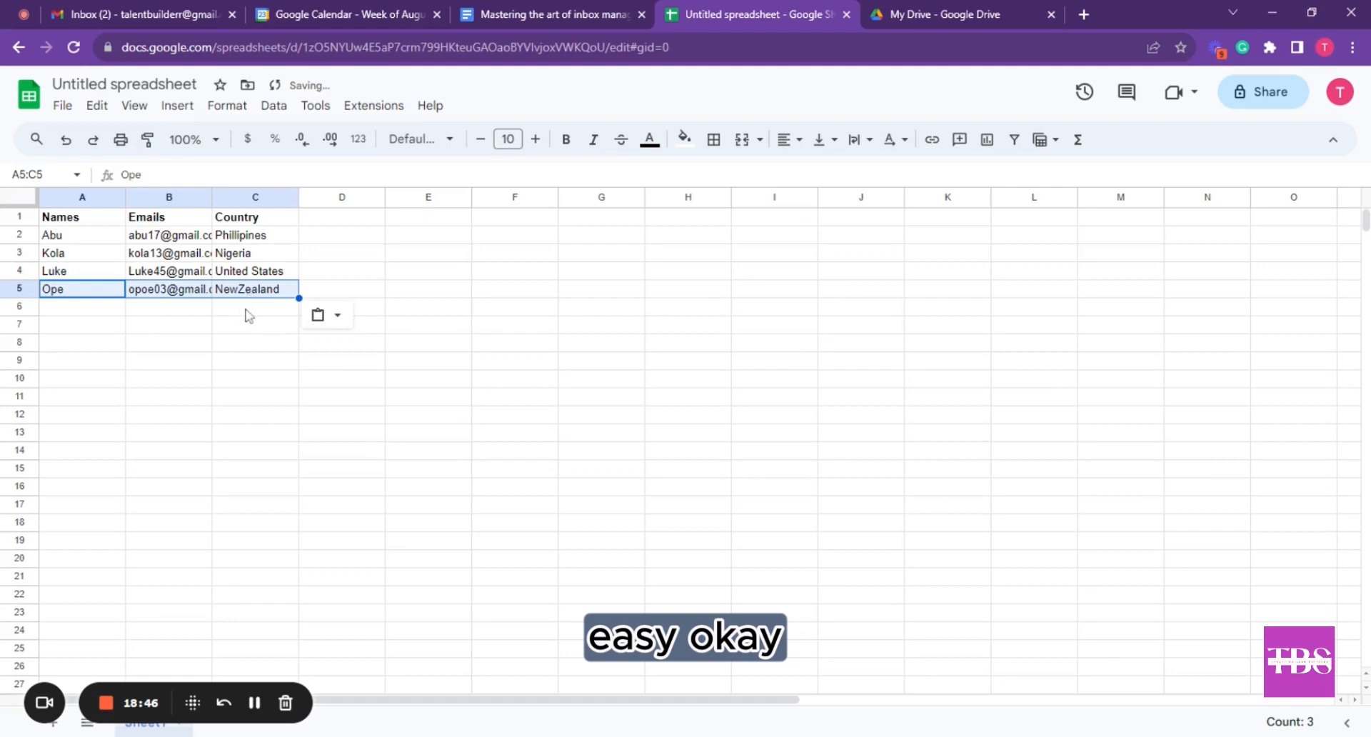
Fill Nigeria down from C3 into C4, replacing United States
{"action": "left_click", "coordinate": [249, 308]}
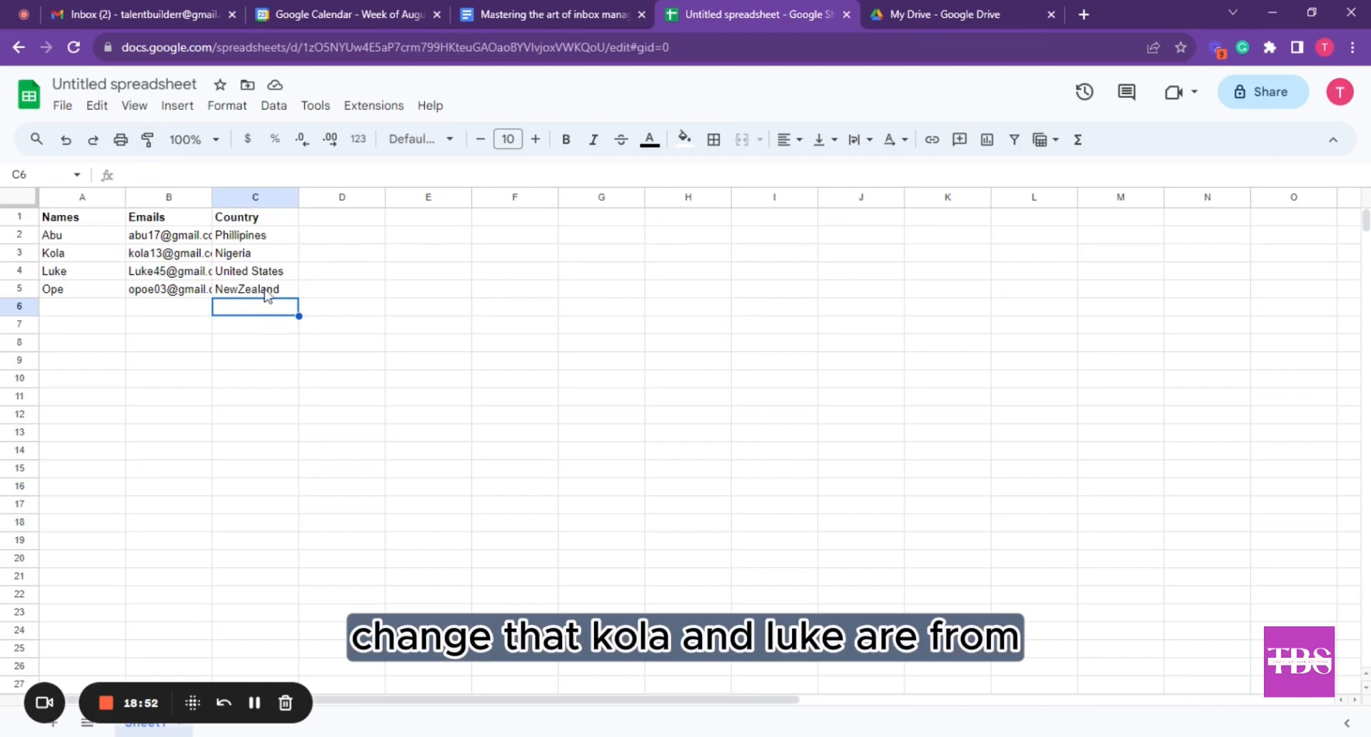
{"action": "left_click", "coordinate": [255, 255]}
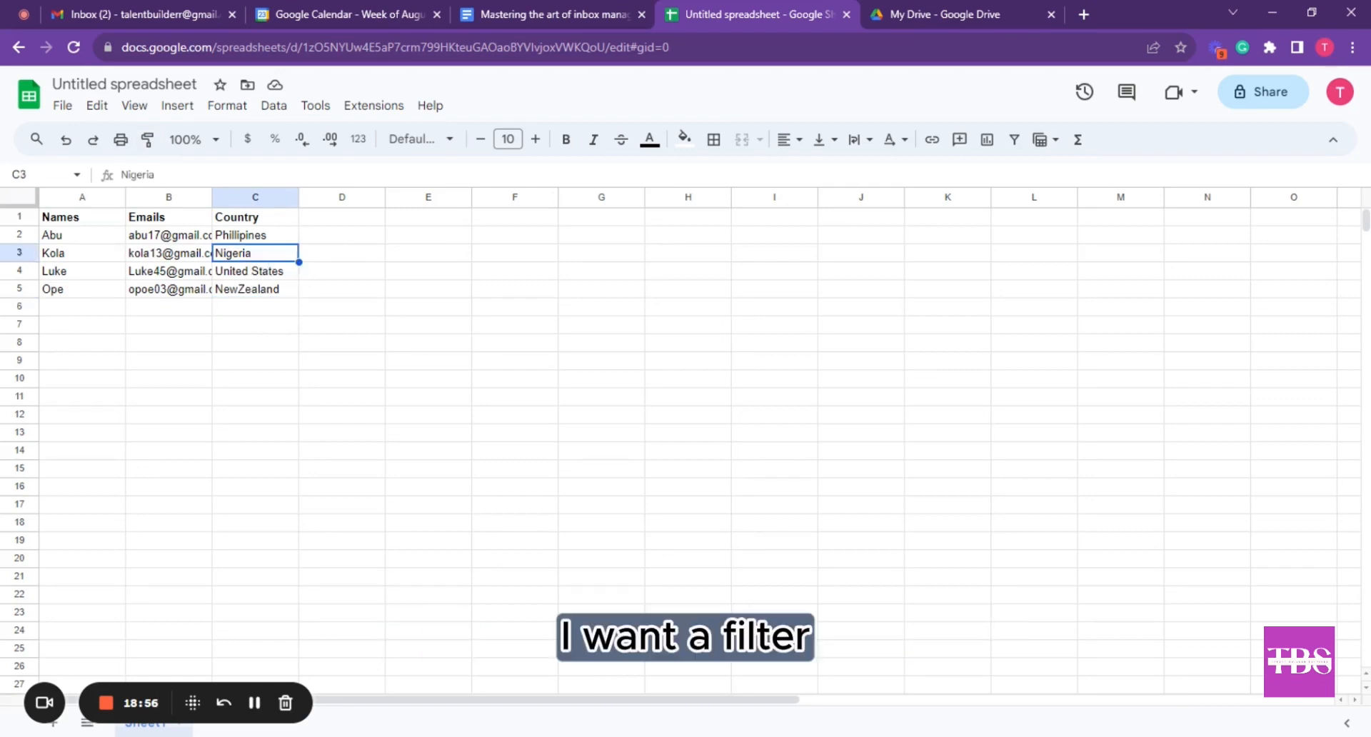
{"action": "left_click_drag", "start_coordinate": [299, 262], "coordinate": [299, 278]}
{"action": "left_click", "coordinate": [356, 277]}
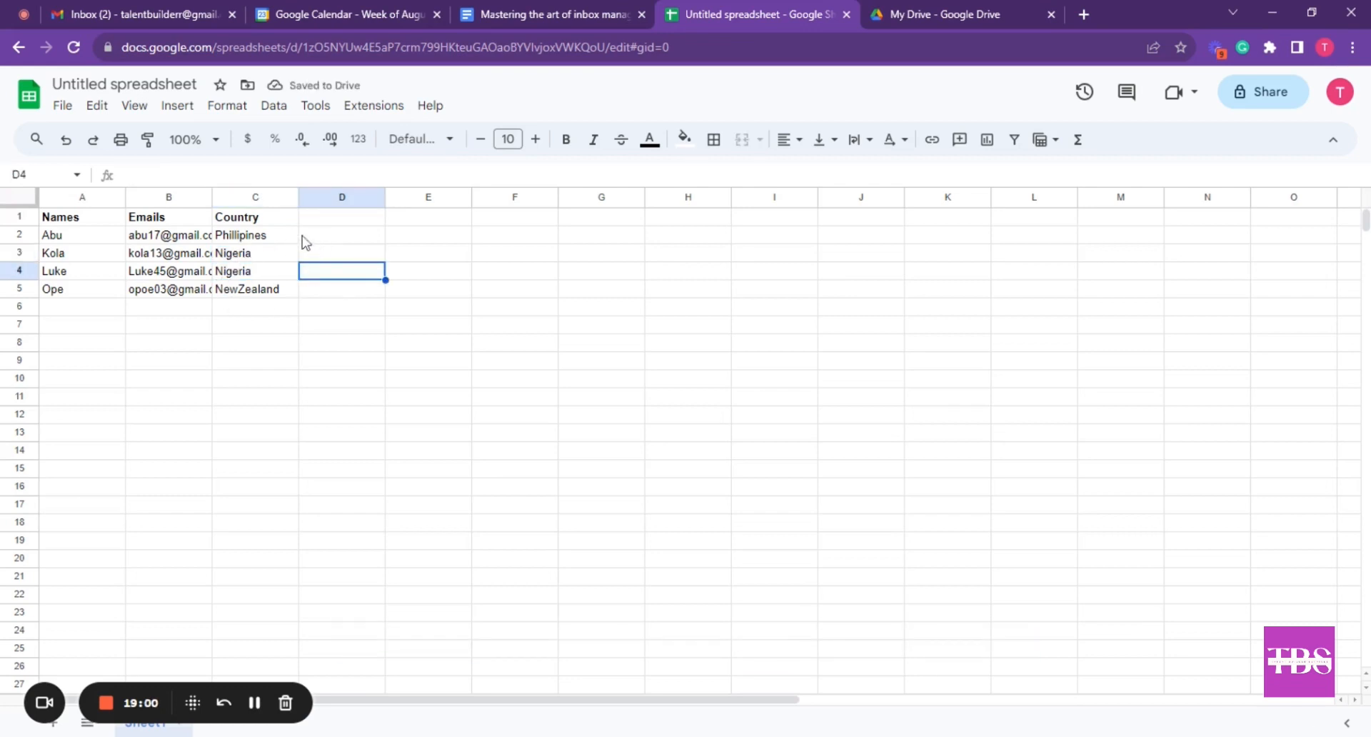
{"action": "left_click", "coordinate": [21, 200]}
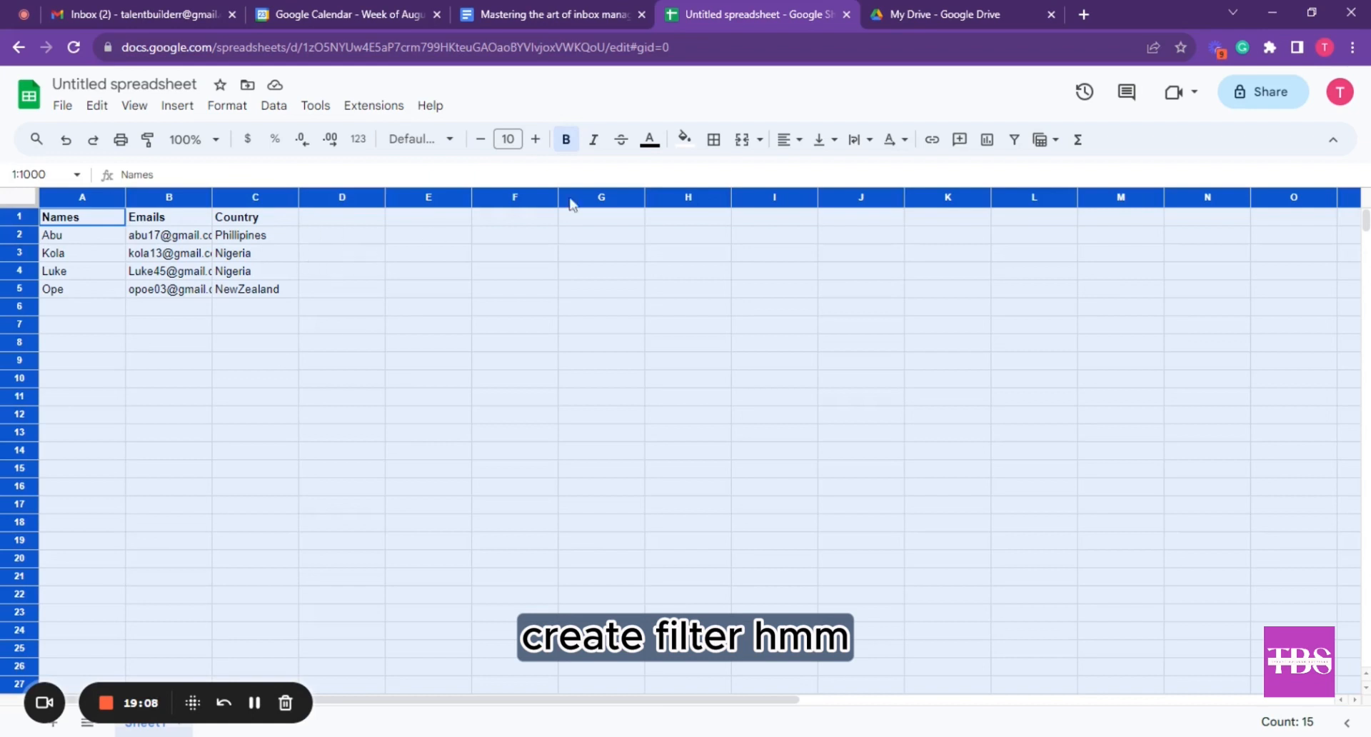
Add a filter to the sheet and show only the Nigeria rows in Country
{"action": "left_click", "coordinate": [1014, 141]}
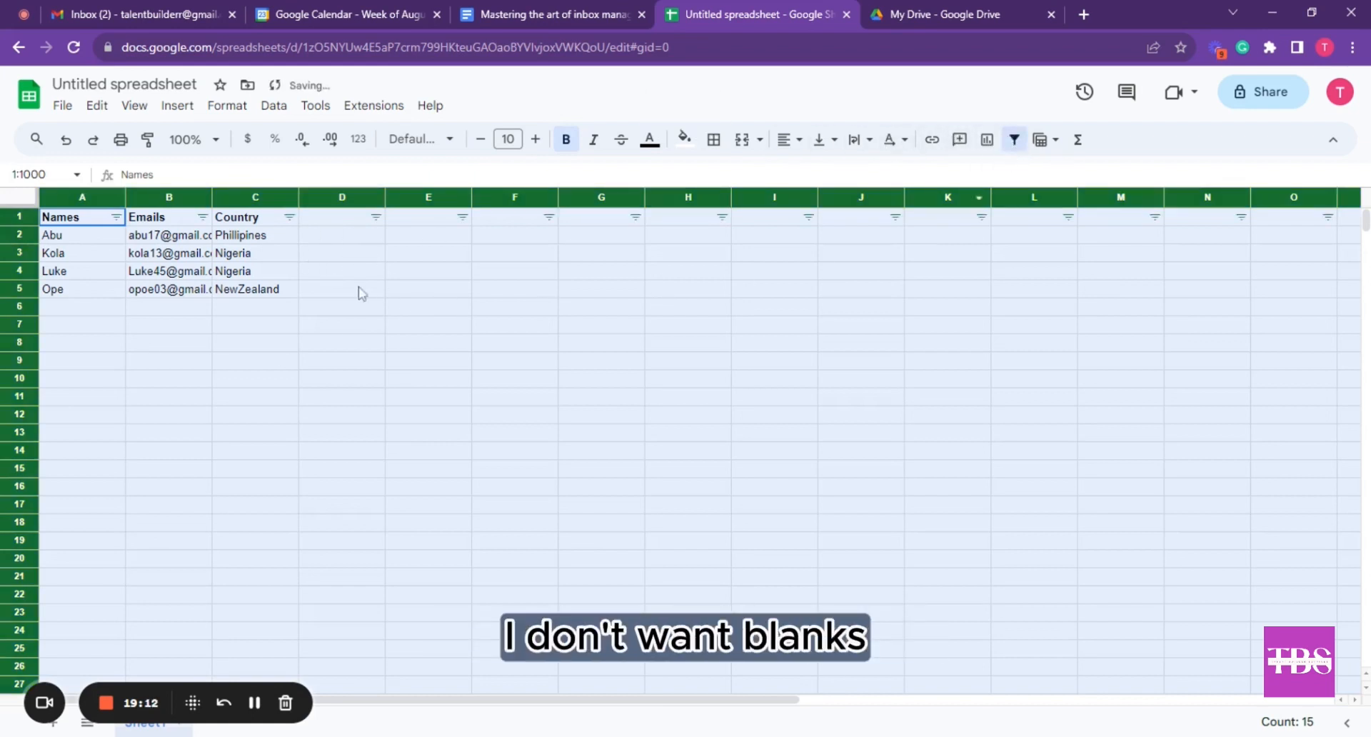
{"action": "left_click", "coordinate": [332, 273]}
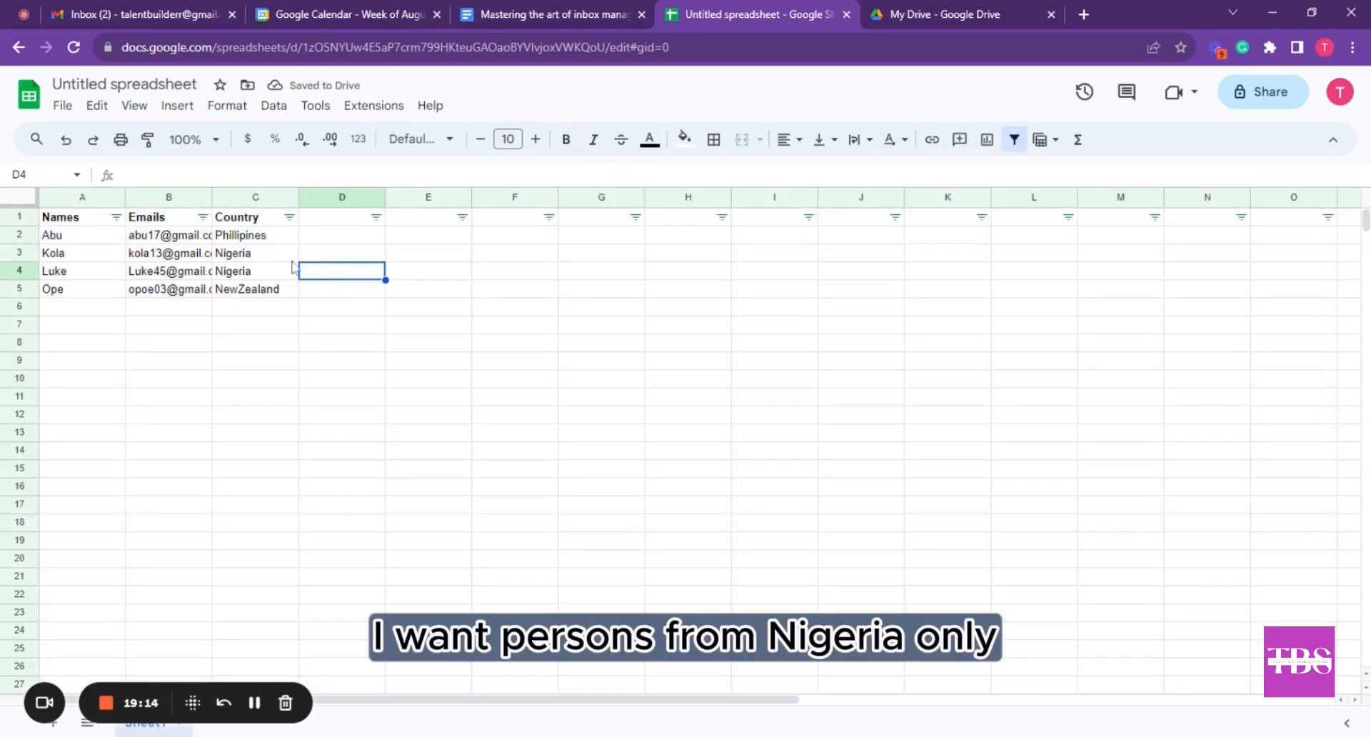
{"action": "left_click", "coordinate": [289, 217]}
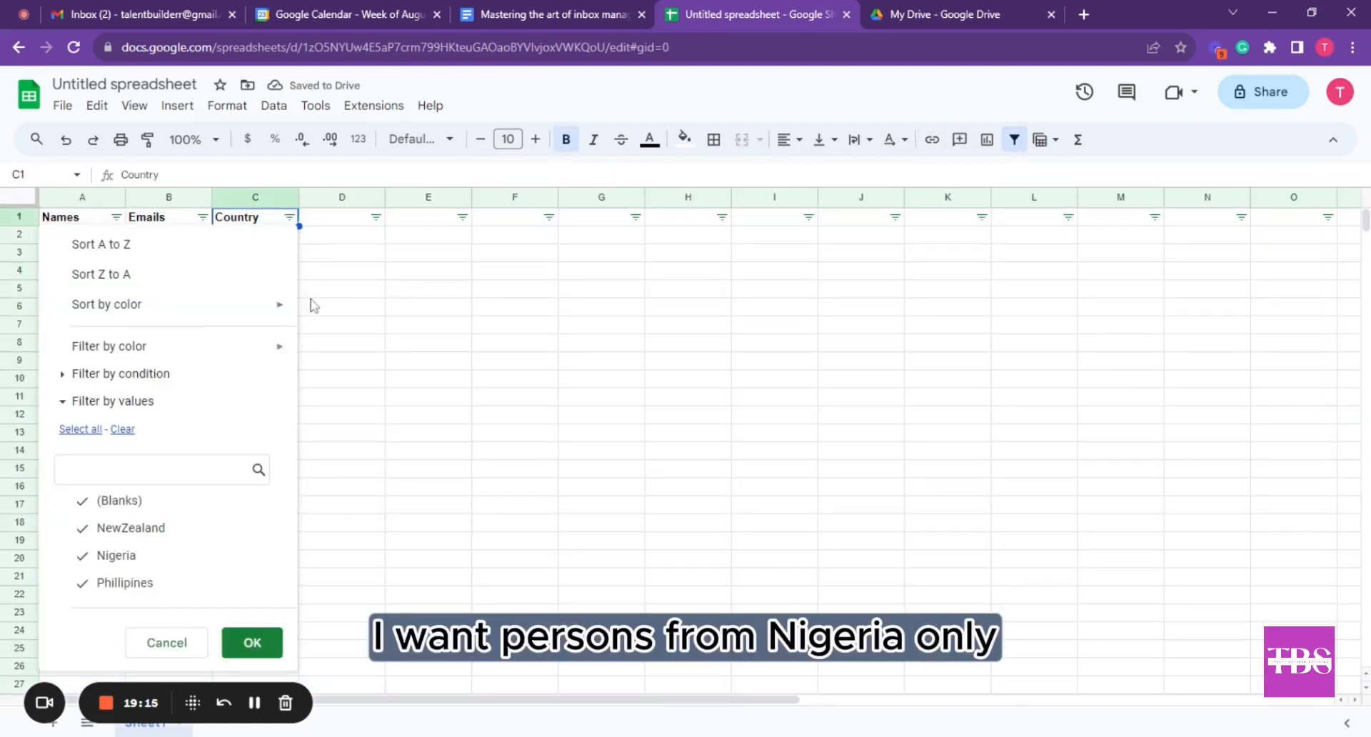
{"action": "left_click", "coordinate": [105, 503]}
{"action": "left_click", "coordinate": [104, 529]}
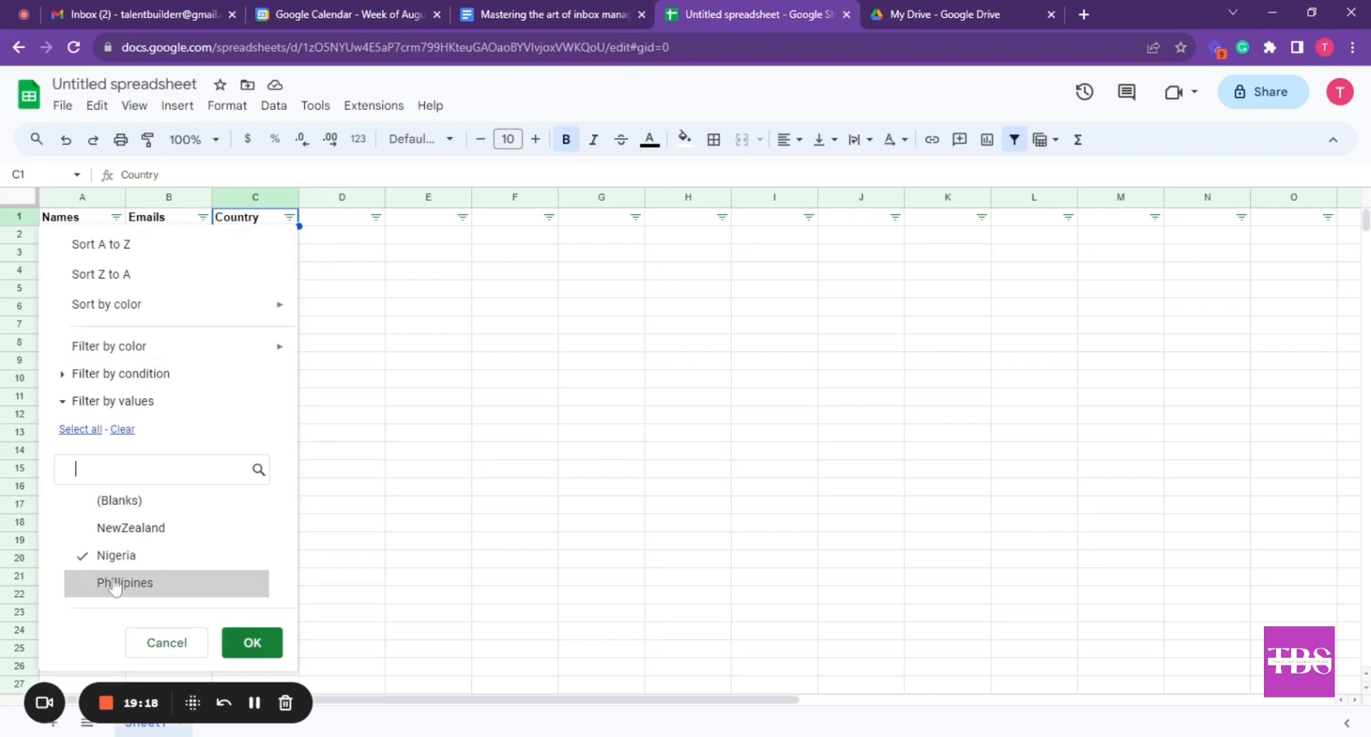
{"action": "left_click", "coordinate": [240, 646]}
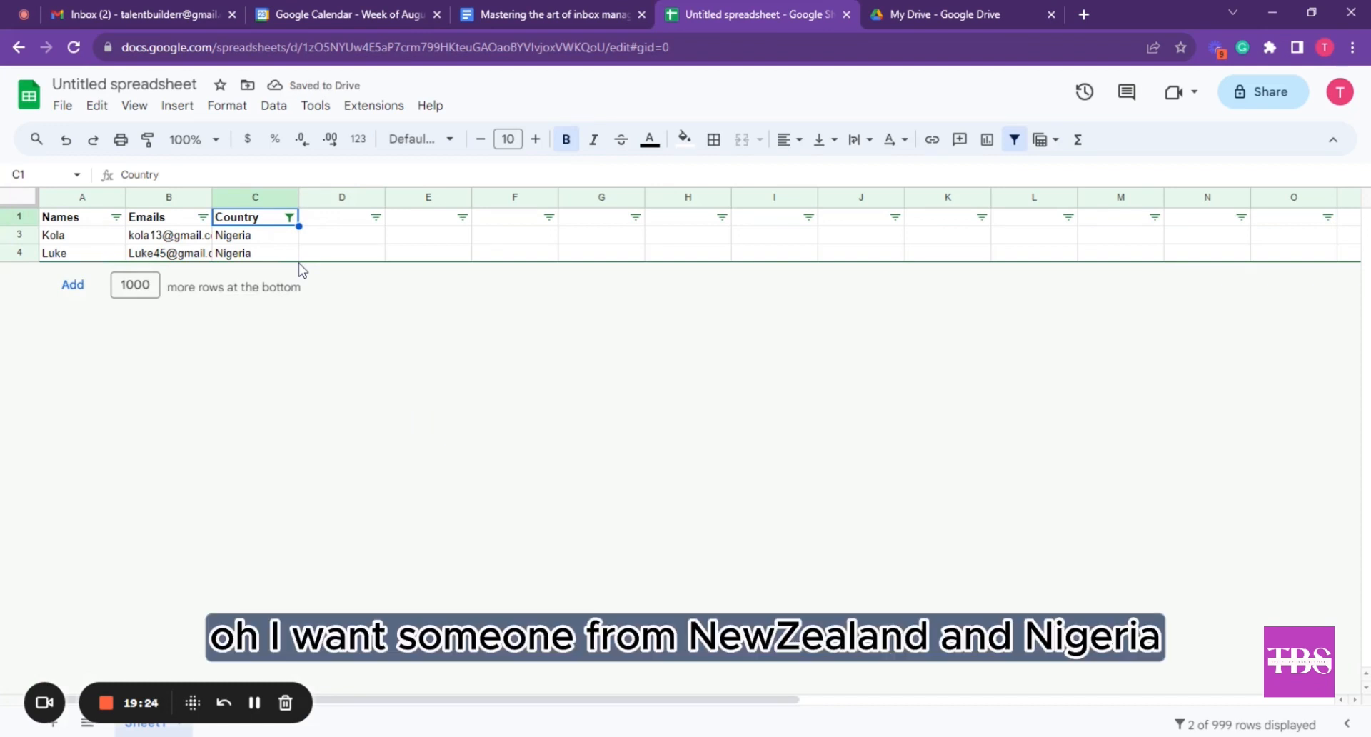
Include NewZealand alongside Nigeria in the Country filter
{"action": "left_click", "coordinate": [289, 217]}
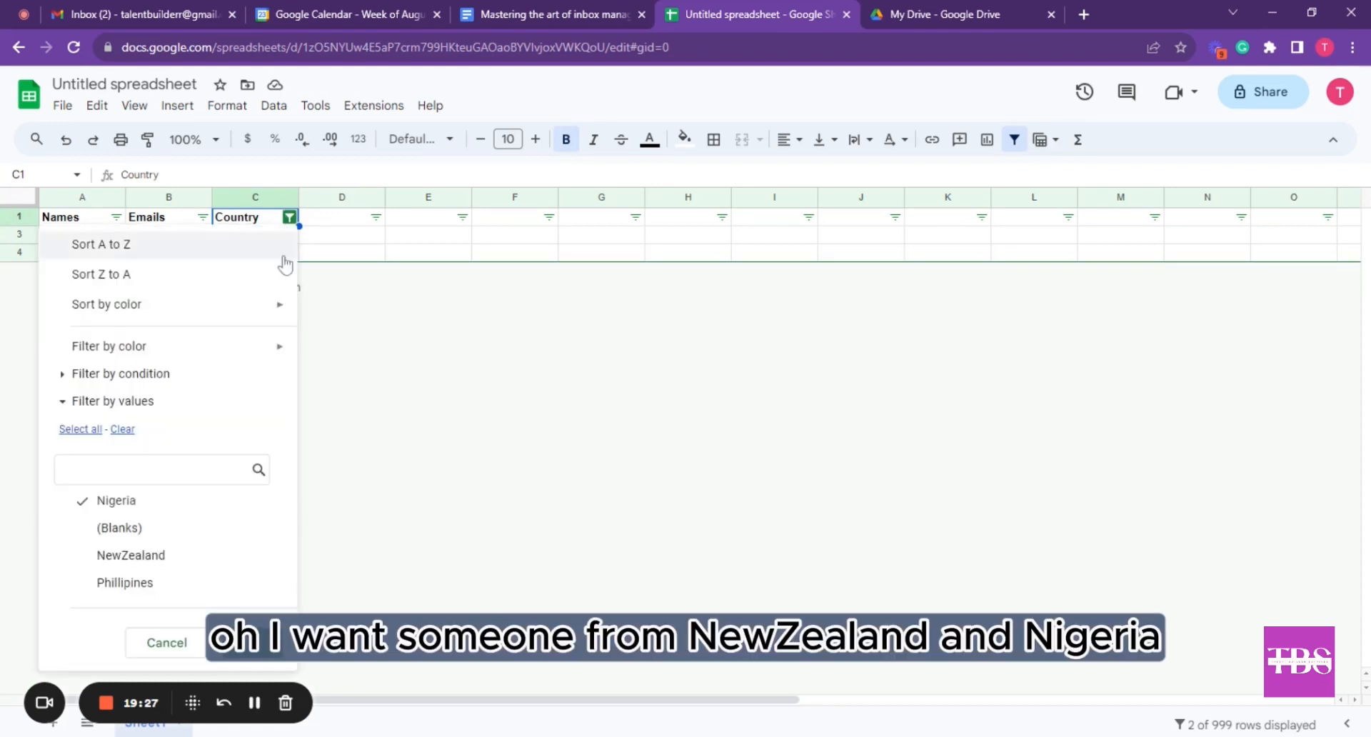
{"action": "left_click", "coordinate": [121, 561]}
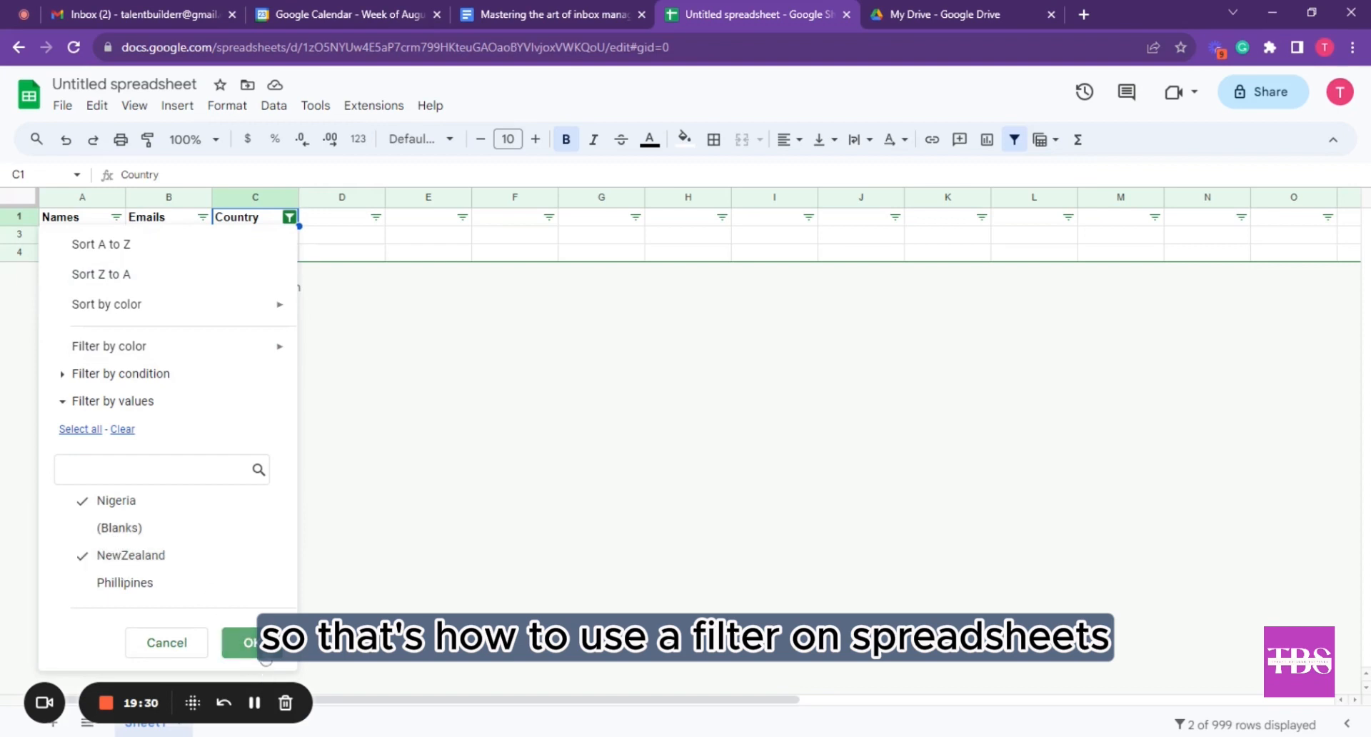
{"action": "left_click", "coordinate": [242, 642]}
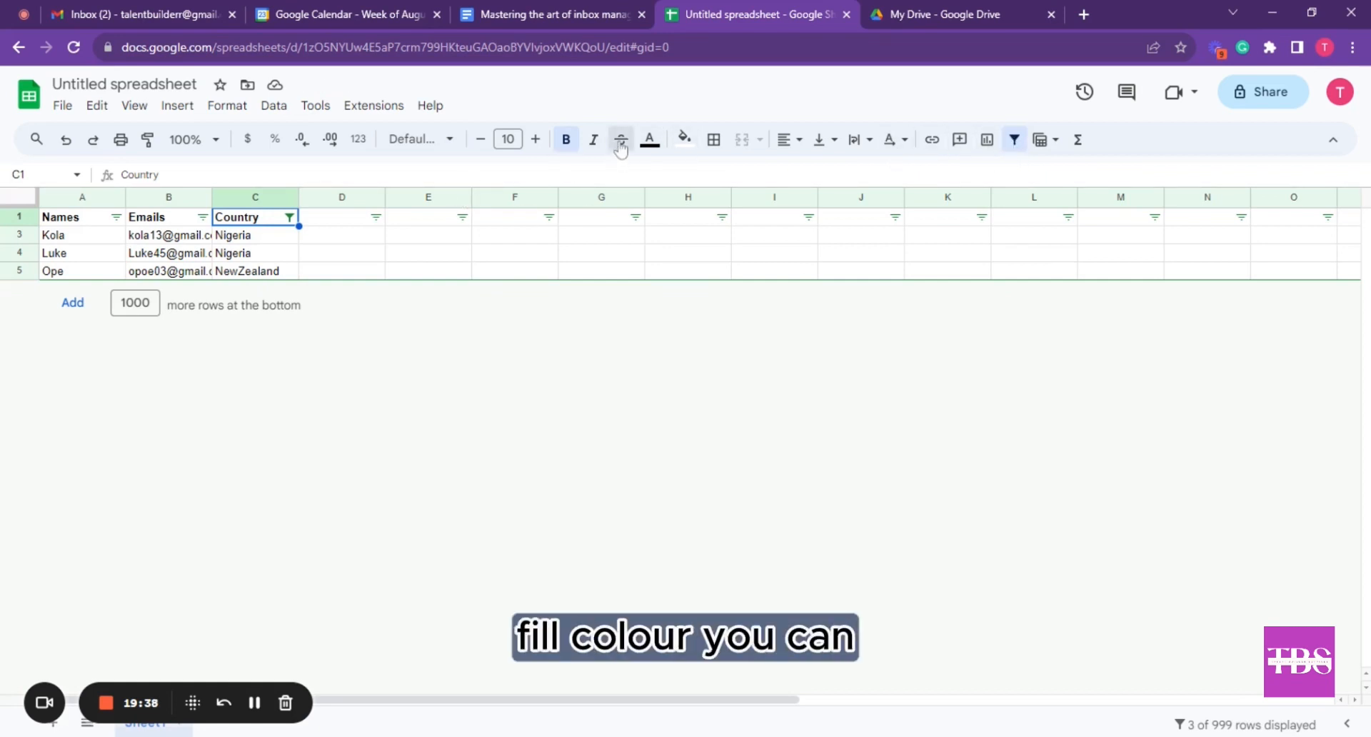
Browse the text colour, fill colour and border options, then undo back to remove the filter
{"action": "left_click", "coordinate": [652, 146]}
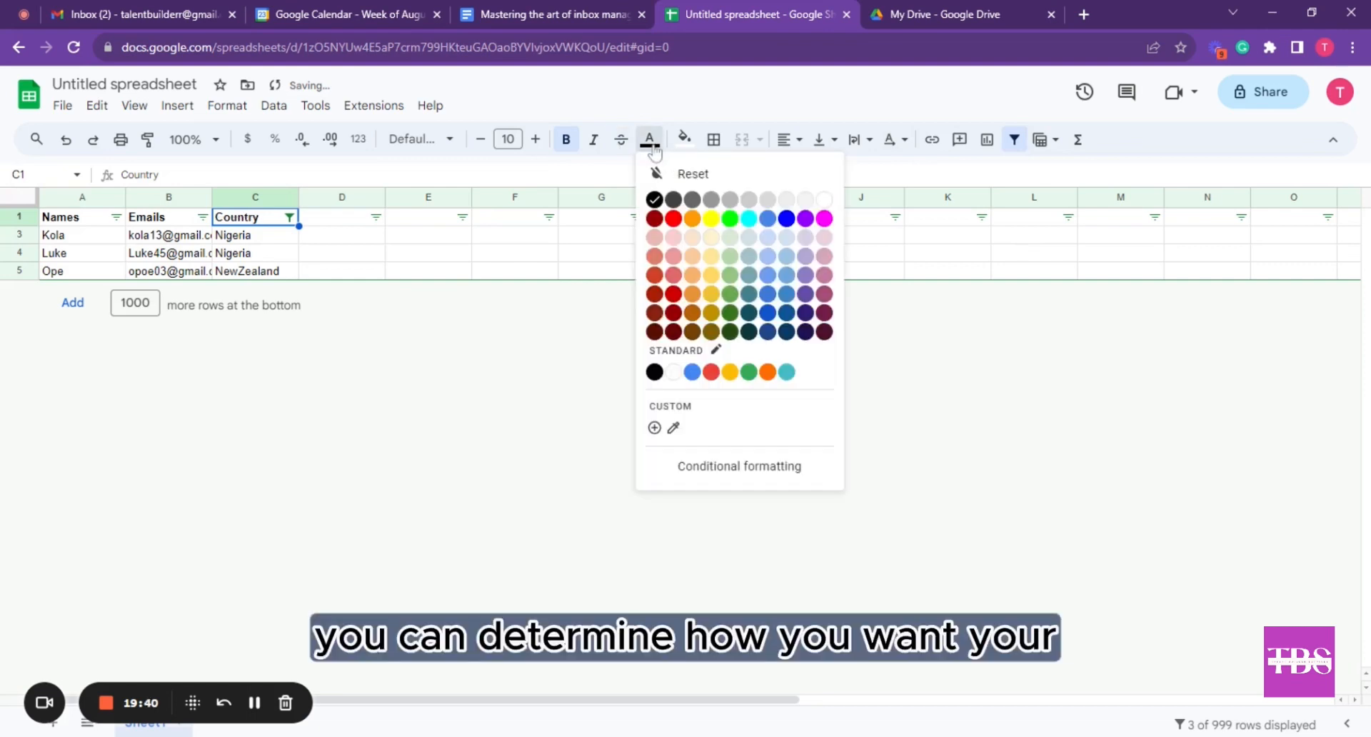
{"action": "left_click", "coordinate": [684, 143]}
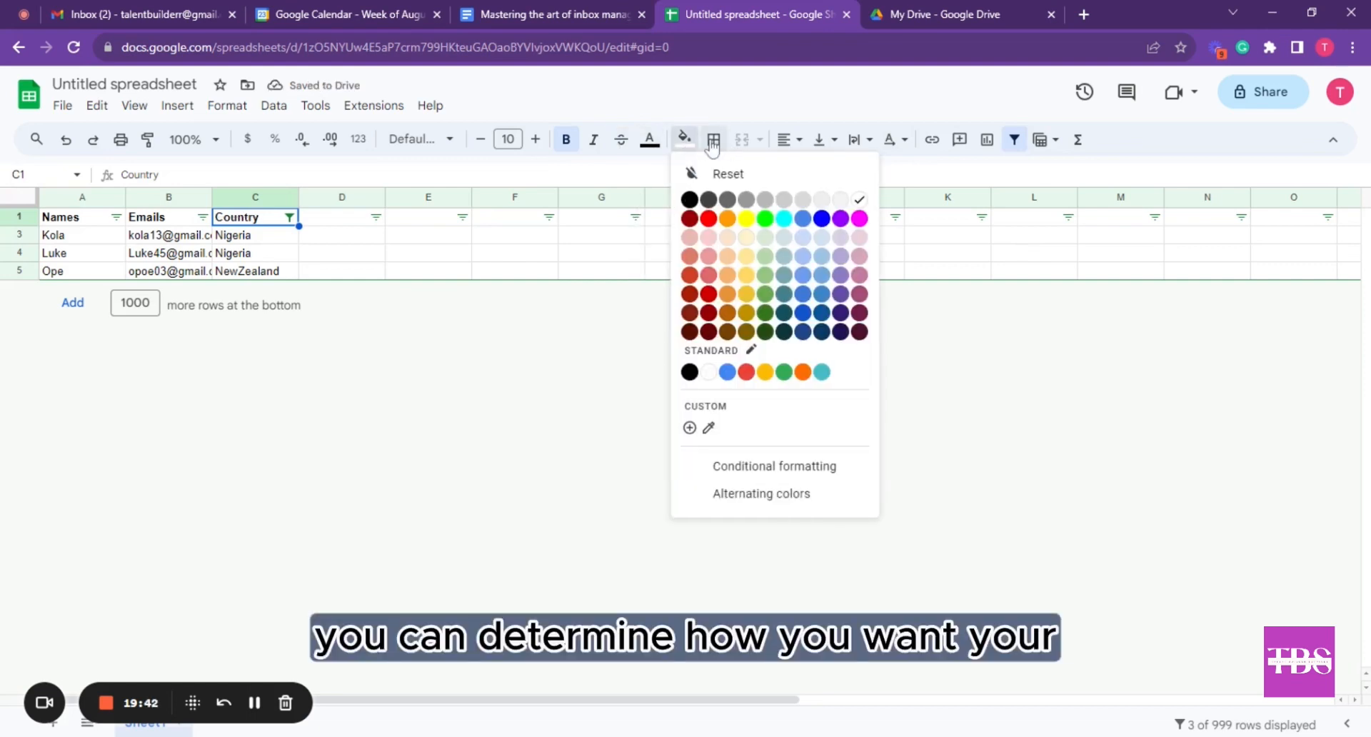
{"action": "left_click", "coordinate": [712, 141]}
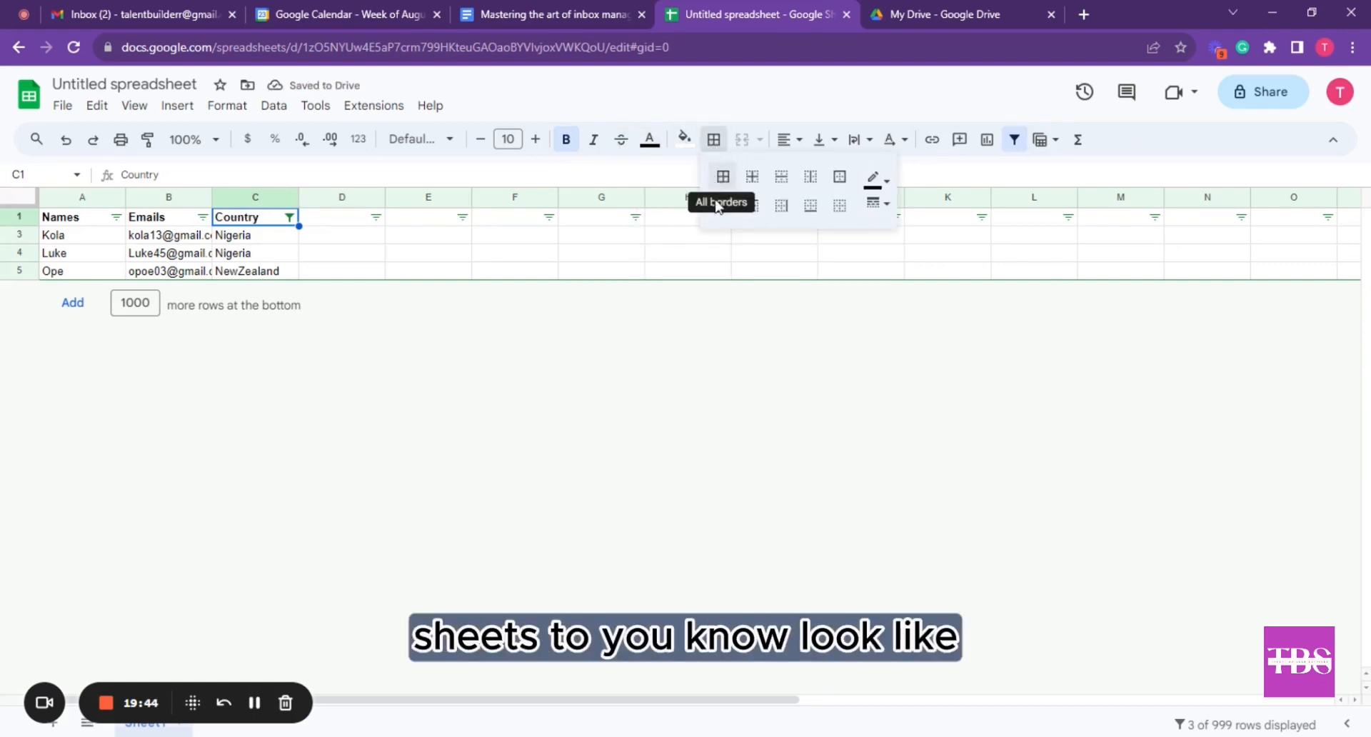
{"action": "left_click", "coordinate": [514, 272]}
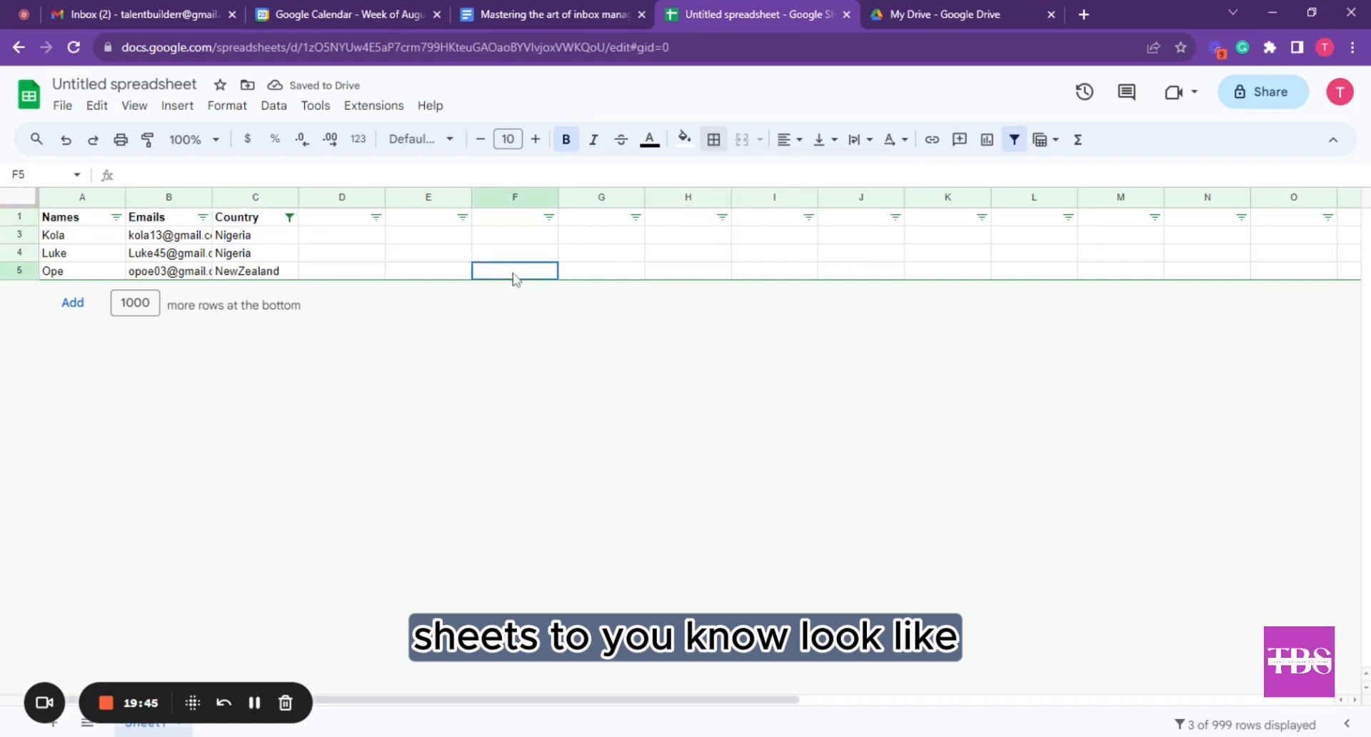
{"action": "left_click", "coordinate": [66, 140]}
{"action": "left_click", "coordinate": [66, 140]}
{"action": "left_click", "coordinate": [66, 139]}
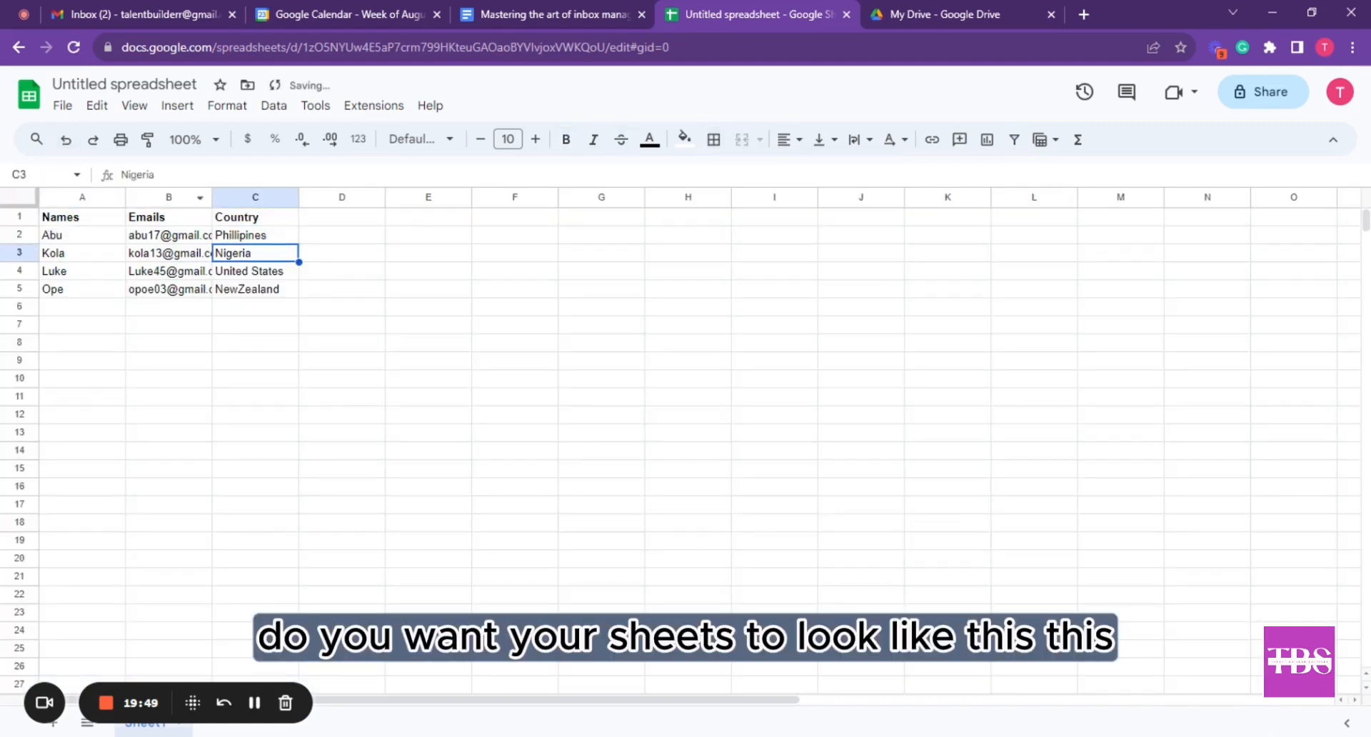
{"action": "left_click", "coordinate": [94, 140]}
Apply all borders to the whole sheet, then undo them to compare
{"action": "left_click", "coordinate": [20, 197]}
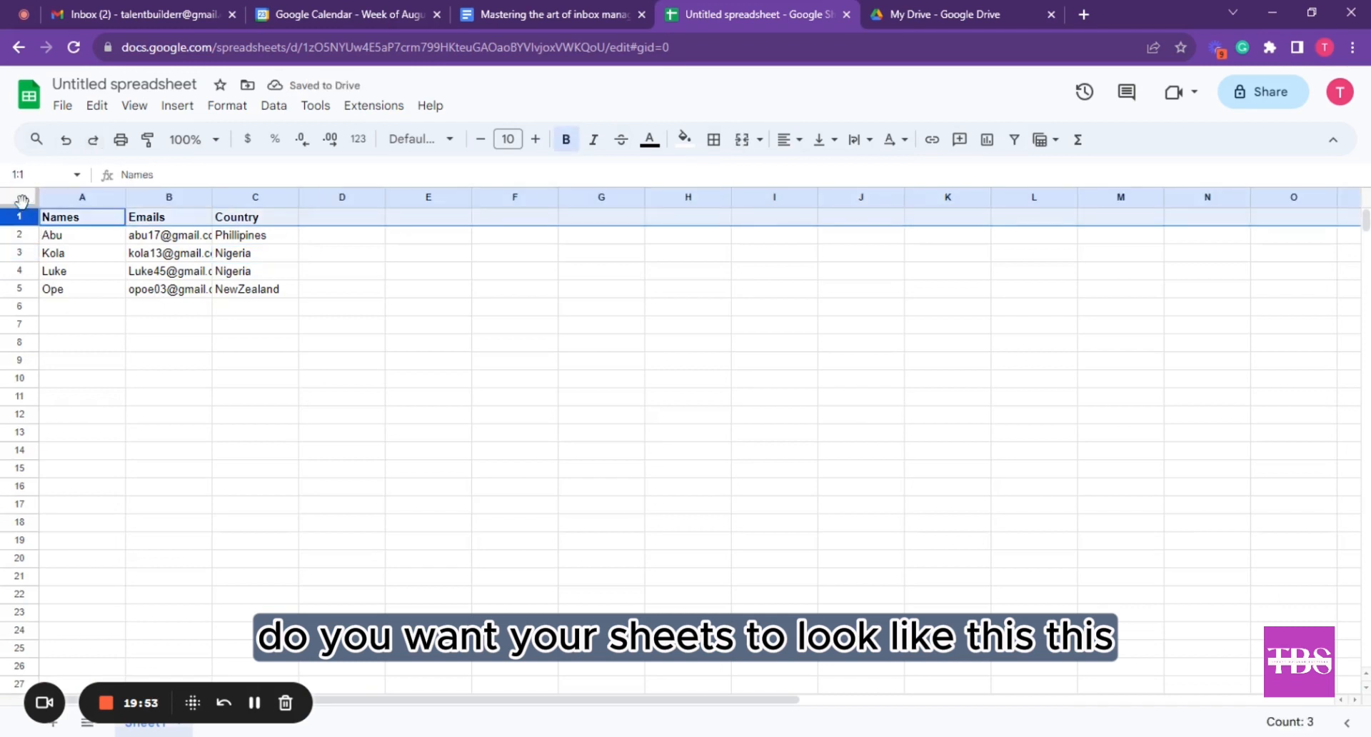
{"action": "left_click", "coordinate": [714, 139]}
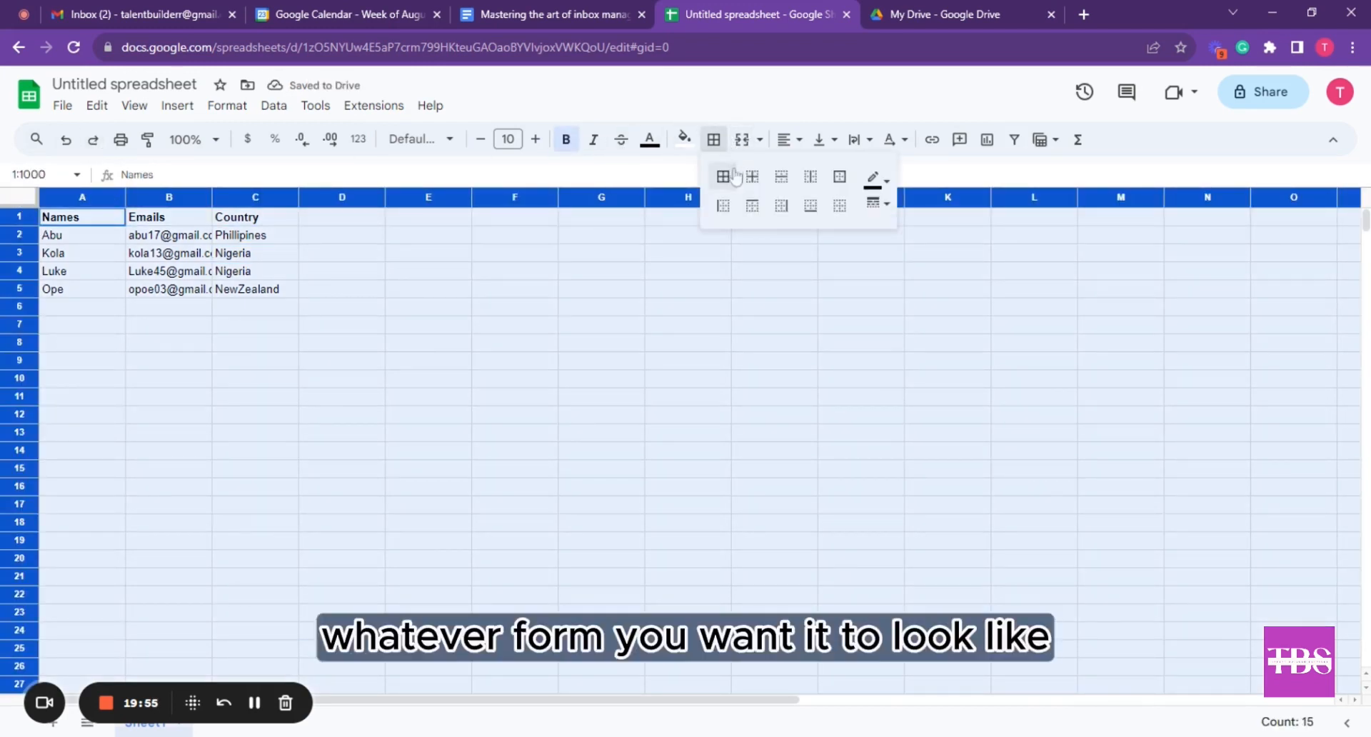
{"action": "left_click", "coordinate": [754, 188]}
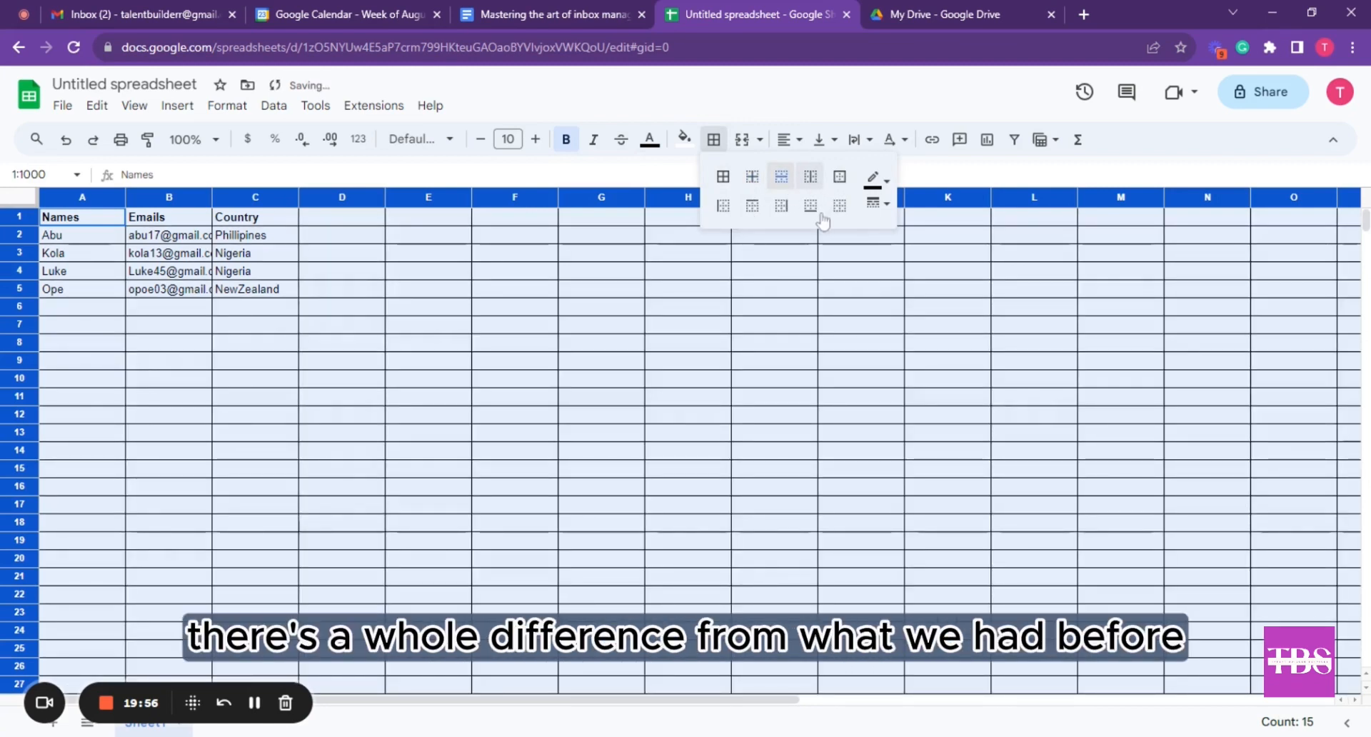
{"action": "left_click", "coordinate": [470, 258]}
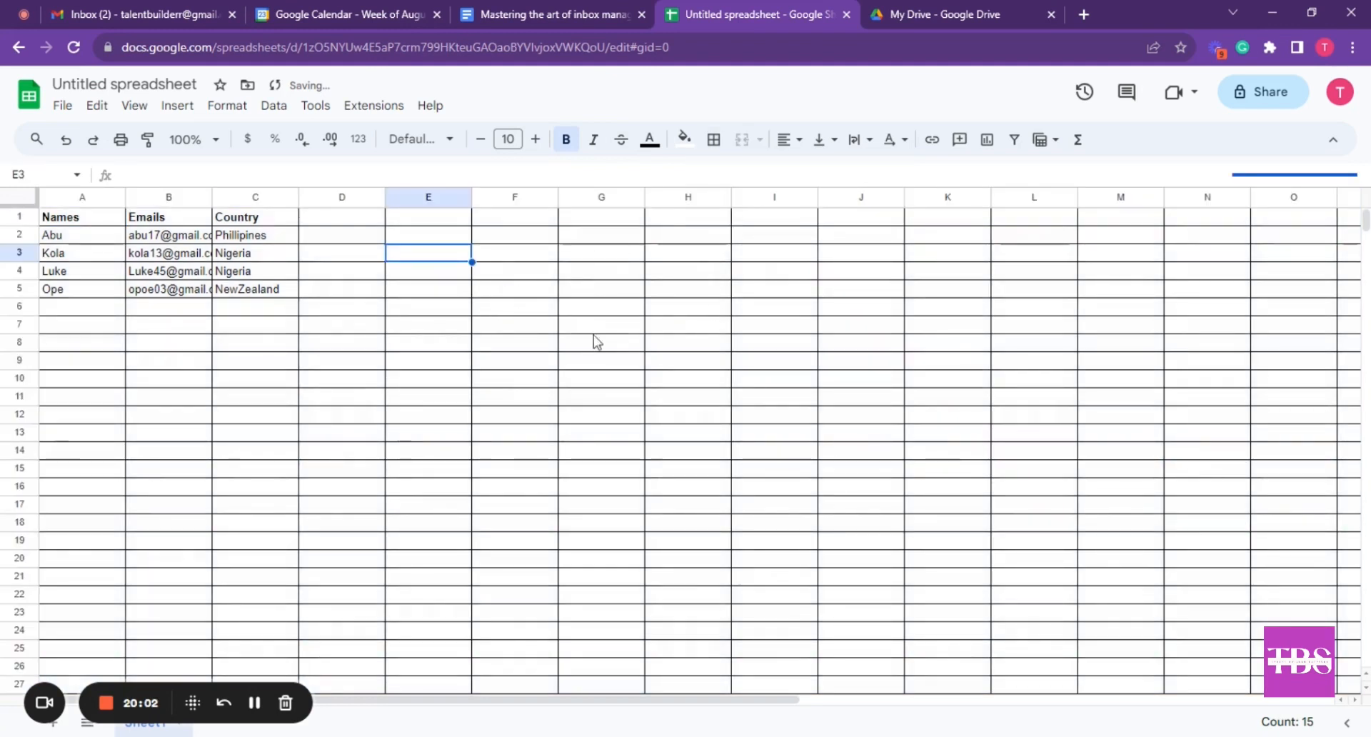
{"action": "left_click", "coordinate": [64, 140]}
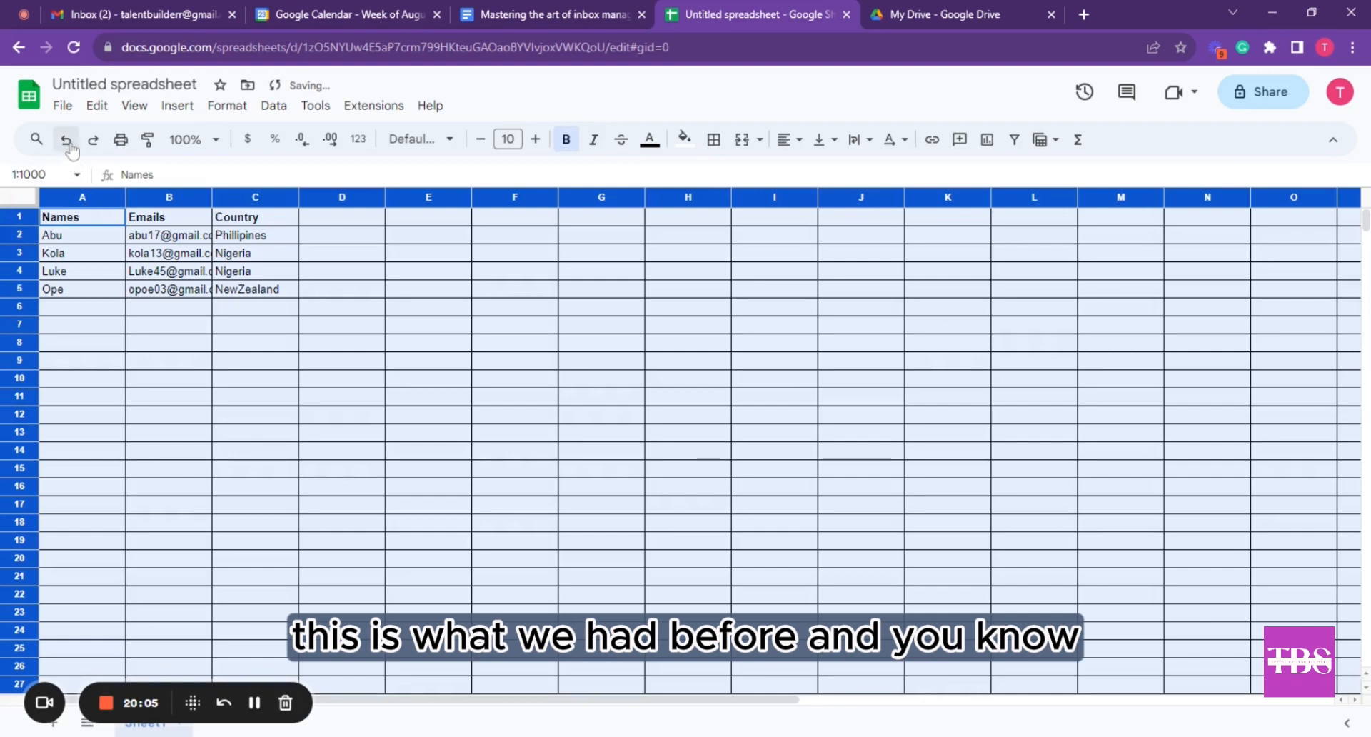
{"action": "left_click", "coordinate": [118, 344]}
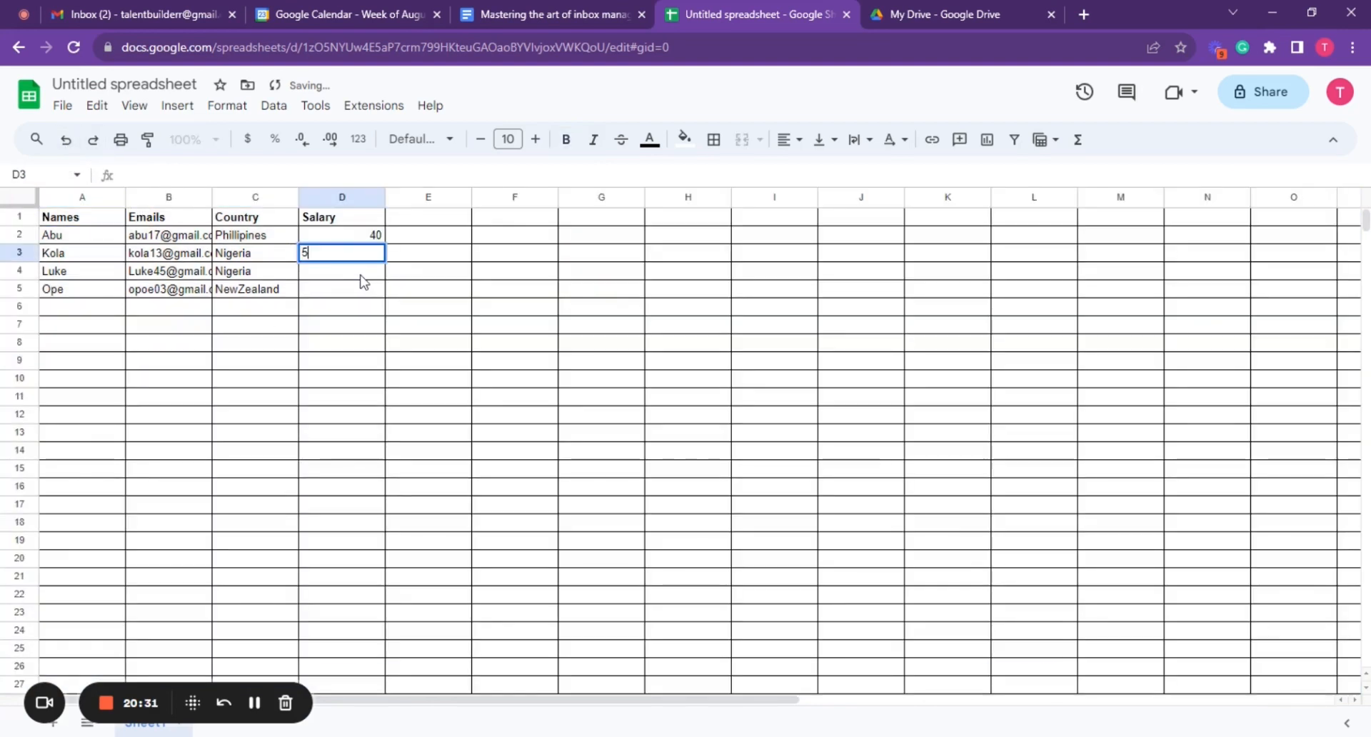
Finish the Salary column with 50, 60 and 20 in D3 to D5
{"action": "type", "text": "0"}
{"action": "key", "text": "Return"}
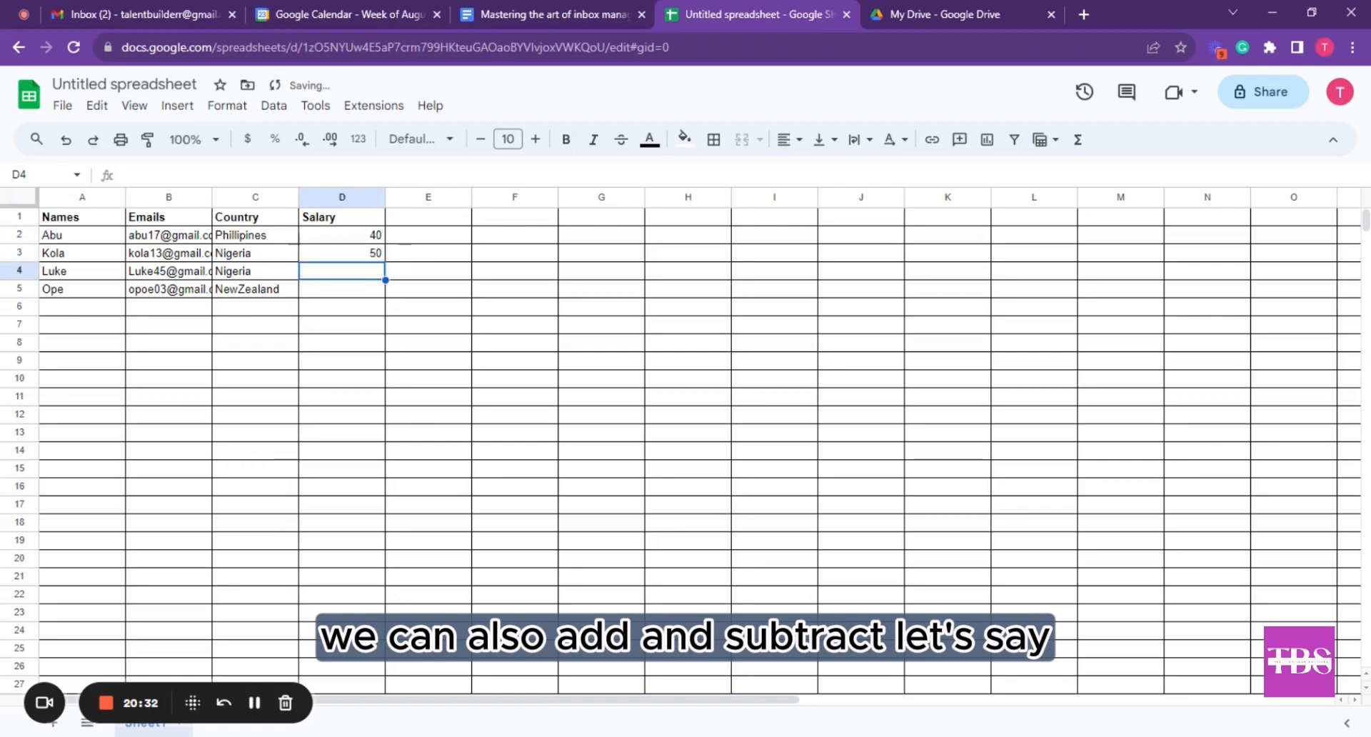
{"action": "type", "text": "60"}
{"action": "key", "text": "Return"}
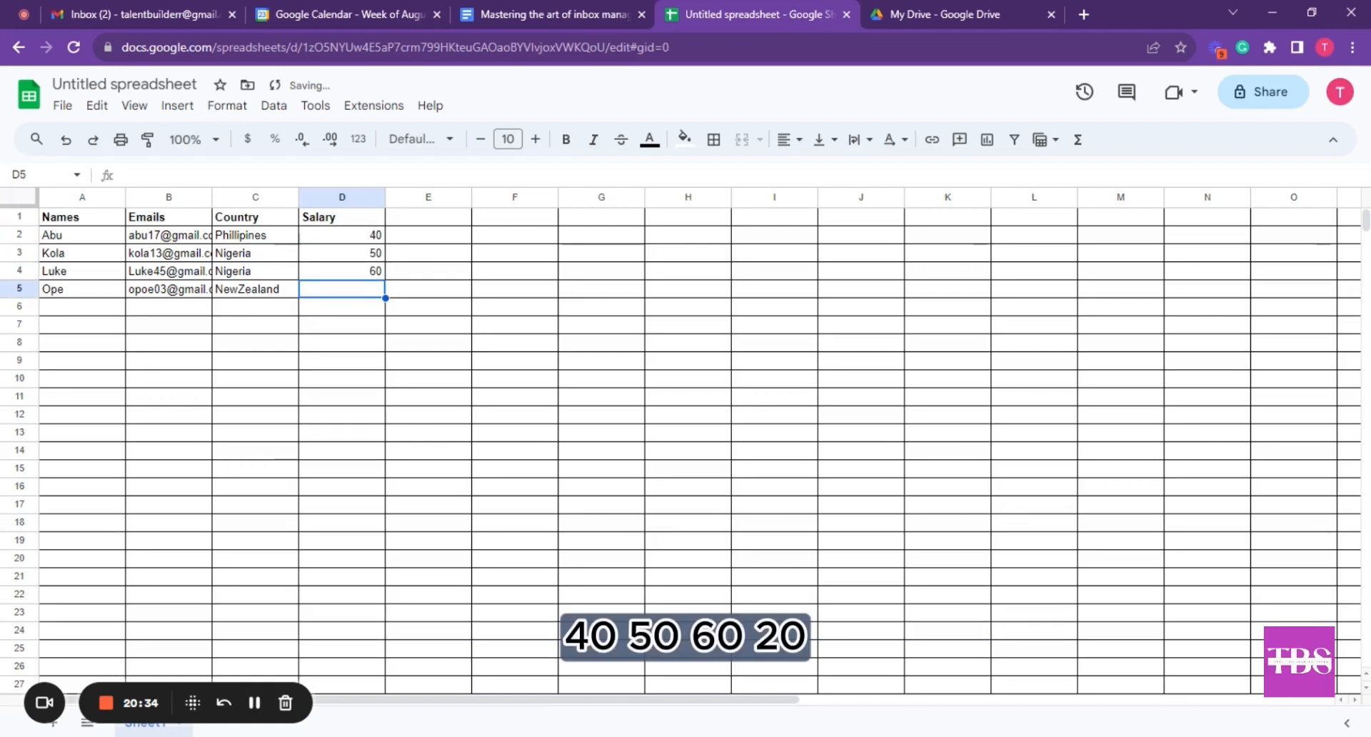
{"action": "type", "text": "20"}
{"action": "key", "text": "Return"}
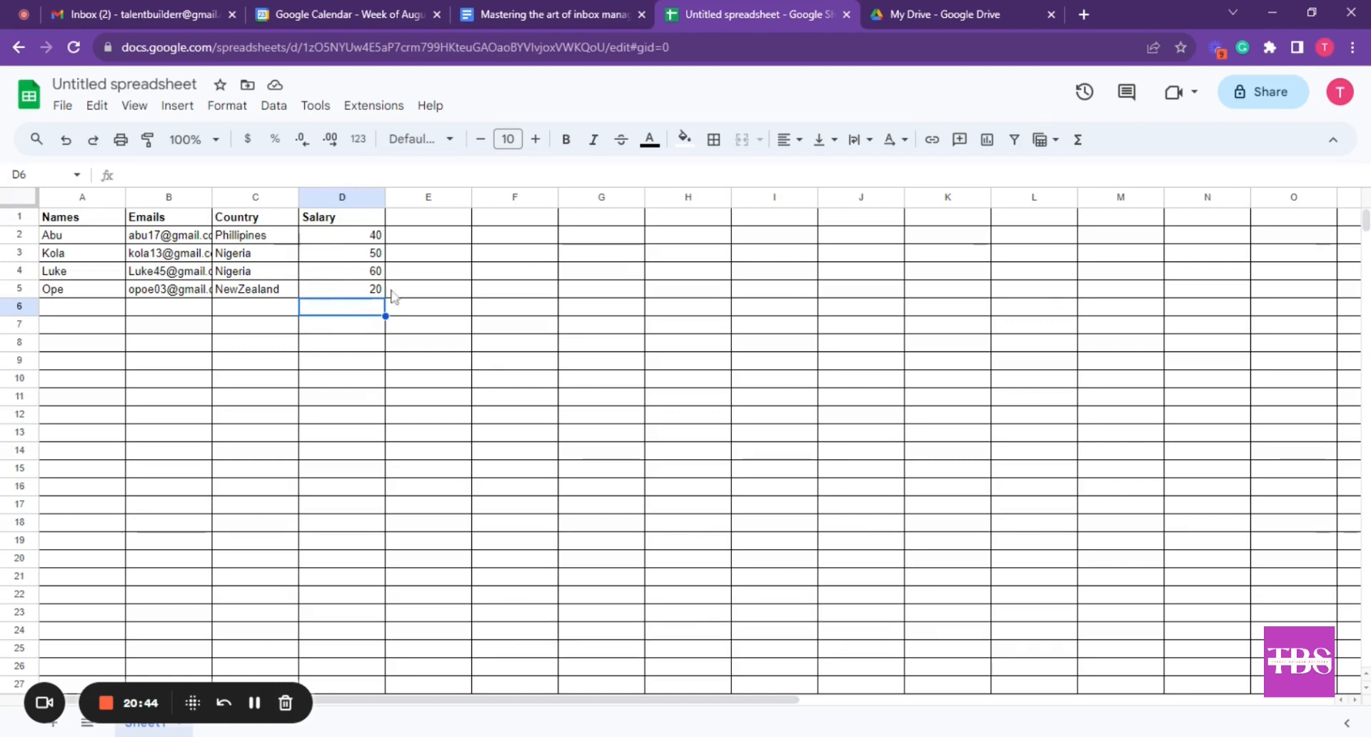
{"action": "double_click", "coordinate": [330, 313]}
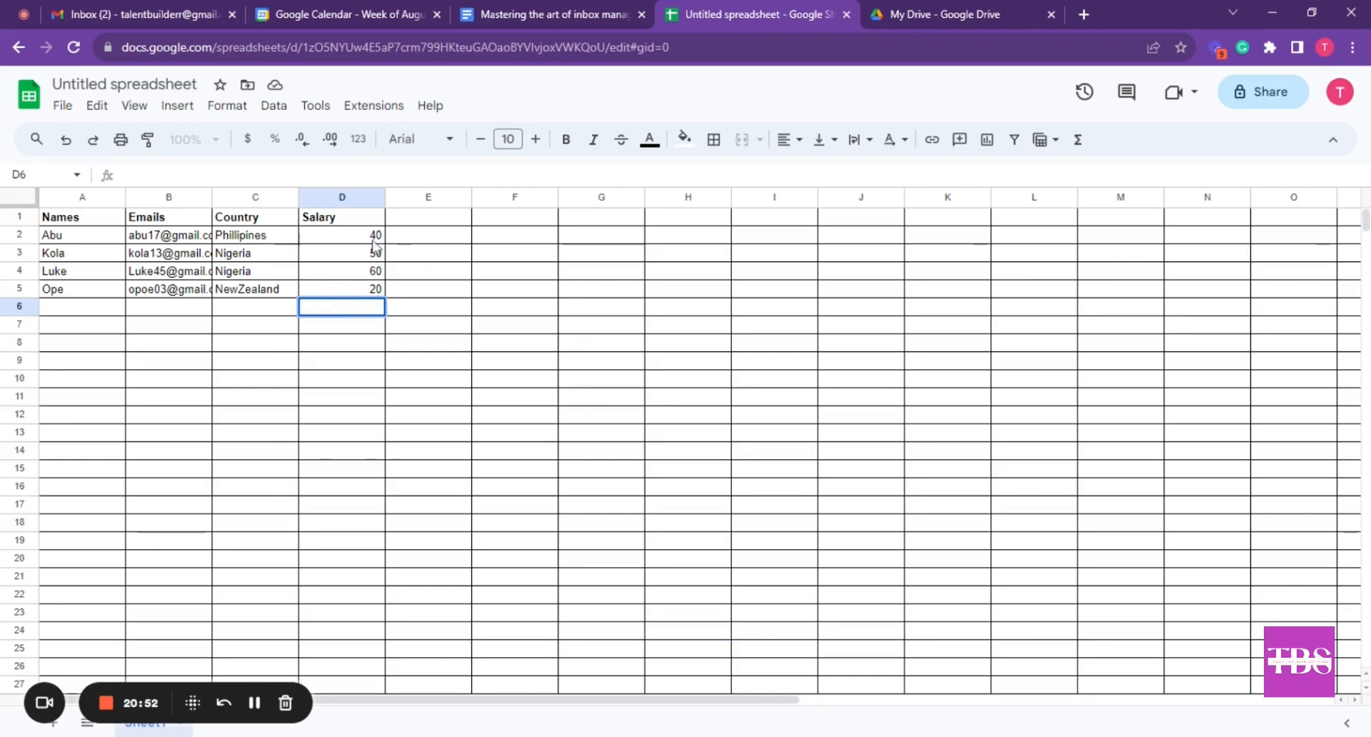
Total the salaries in D6 with =SUM(D2:D5), giving 170
{"action": "type", "text": "=sum"}
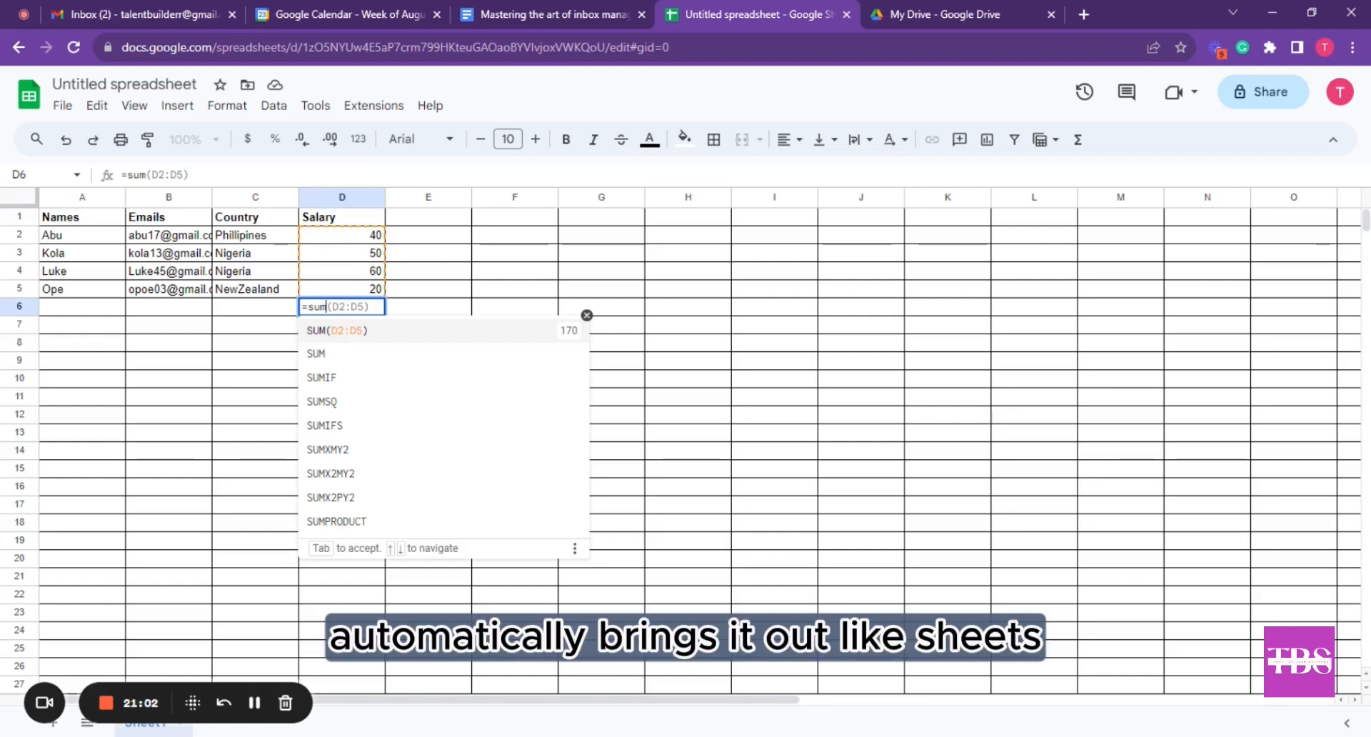
{"action": "left_click", "coordinate": [353, 333]}
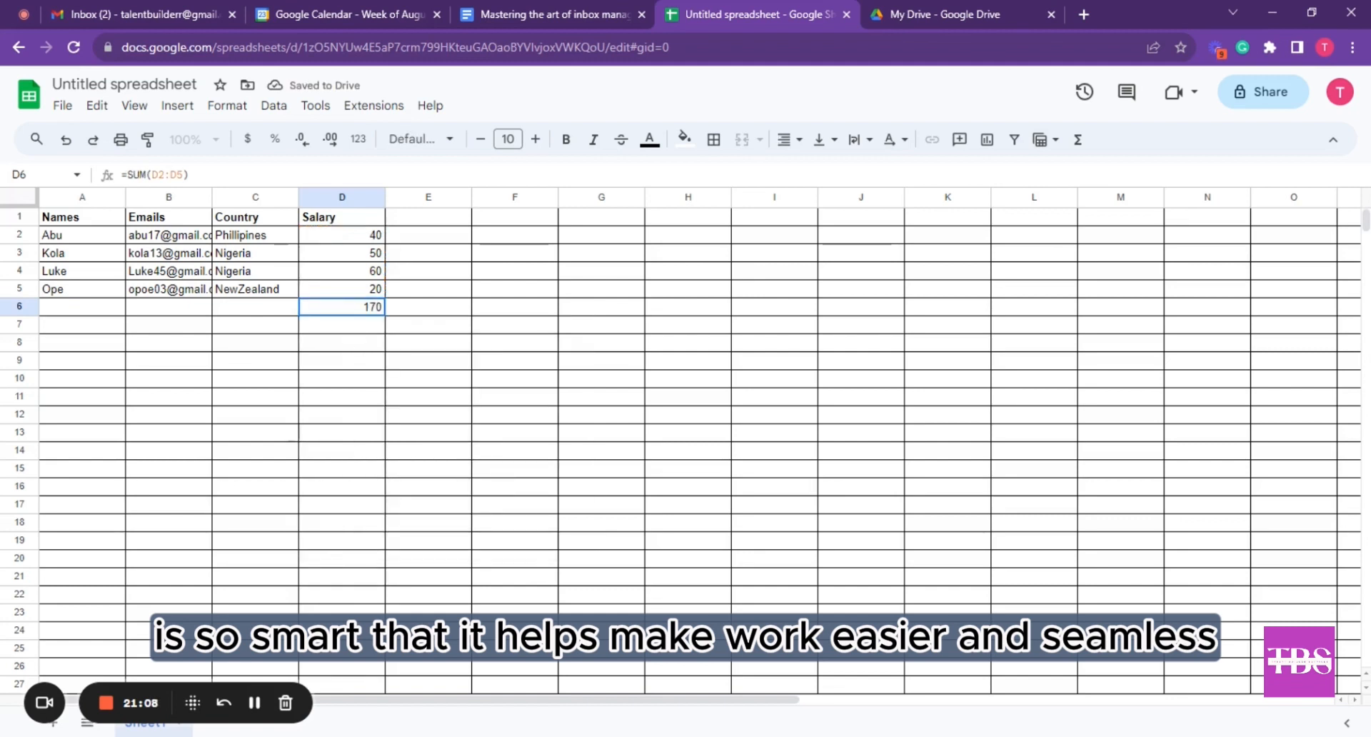
{"action": "left_click", "coordinate": [405, 309]}
{"action": "left_click", "coordinate": [414, 269]}
{"action": "left_click", "coordinate": [411, 308]}
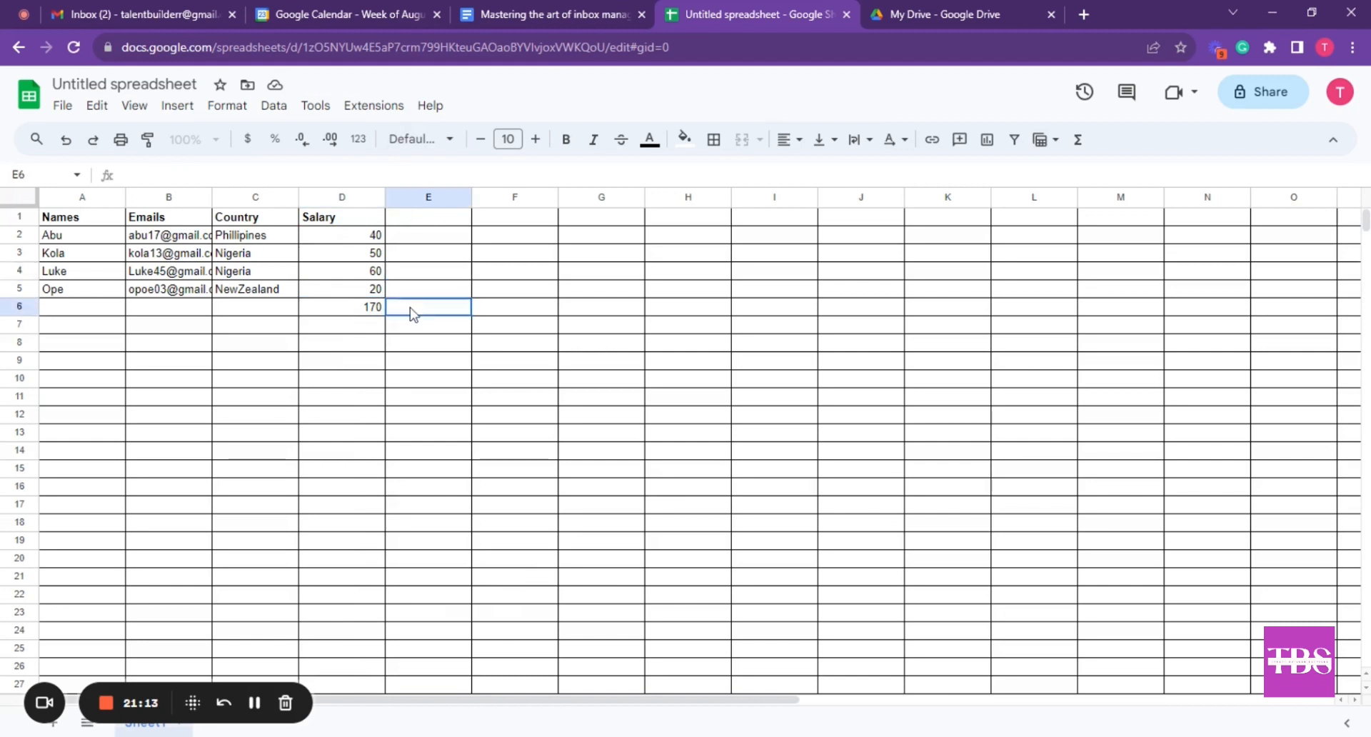
Briefly format the D6 total as a percentage, then undo it
{"action": "left_click", "coordinate": [370, 313]}
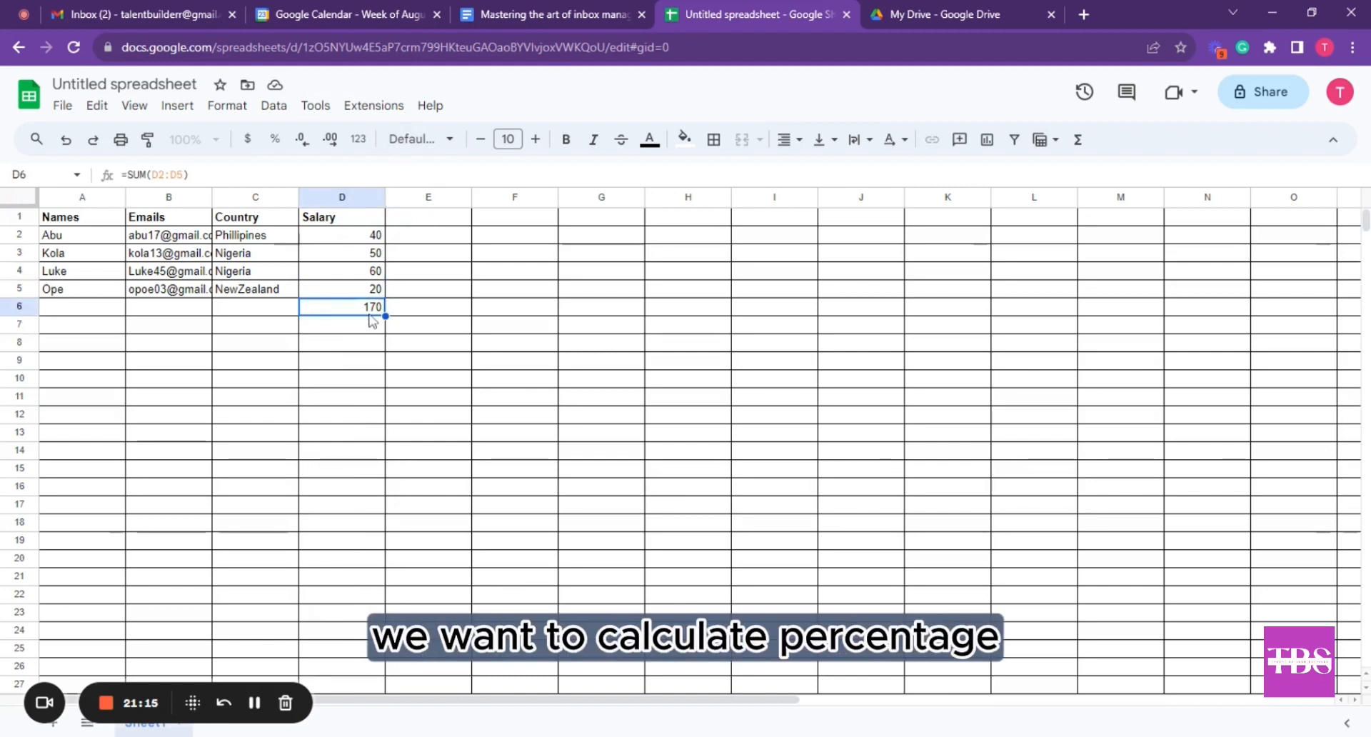
{"action": "key", "text": "ctrl+shift+5"}
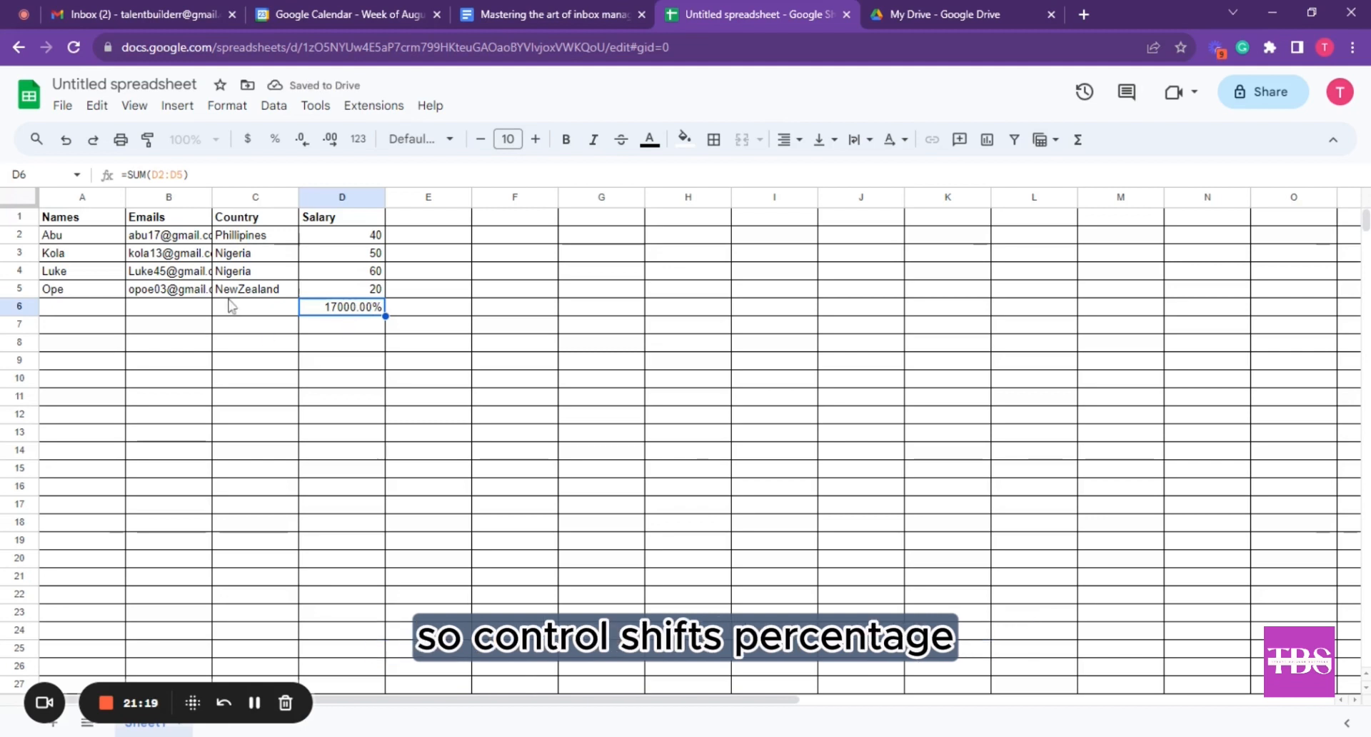
{"action": "left_click", "coordinate": [67, 146]}
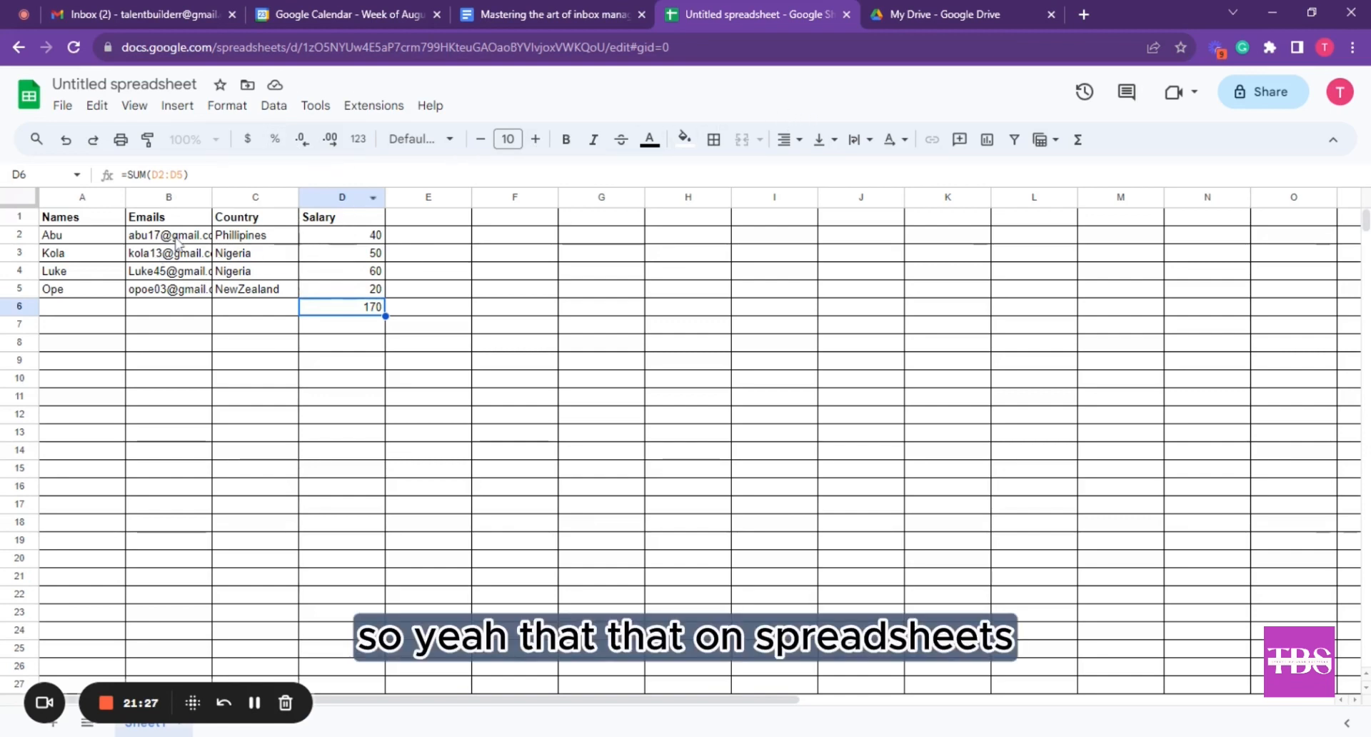
{"action": "left_click", "coordinate": [183, 108]}
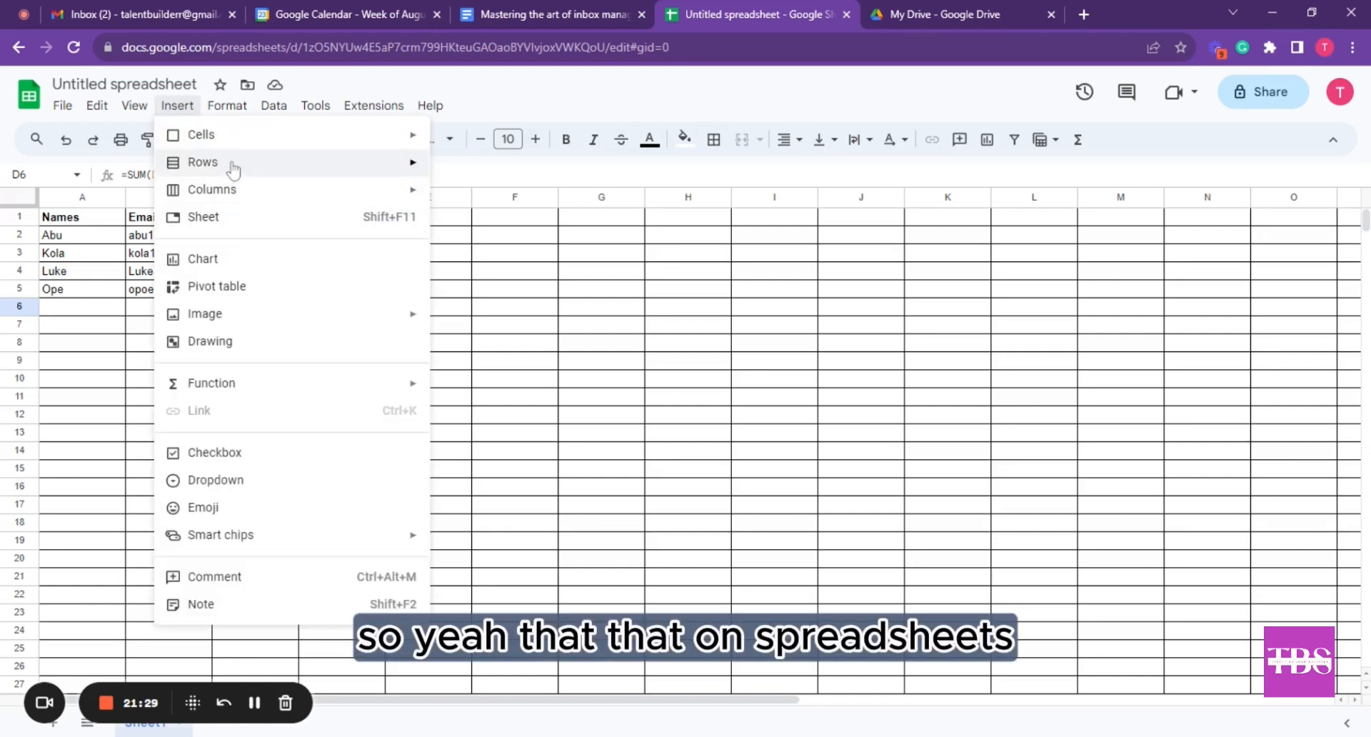
Insert a new blank sheet, then return to the first sheet's salary table
{"action": "left_click", "coordinate": [87, 341]}
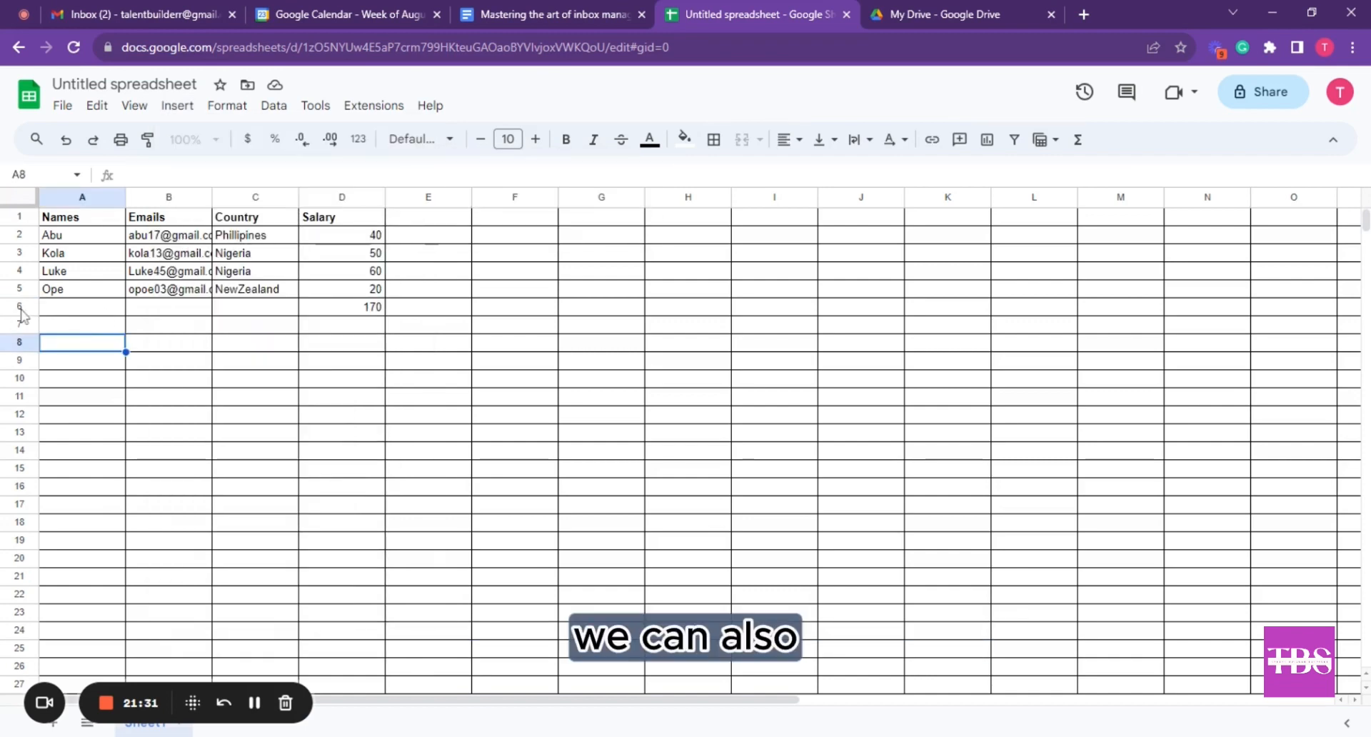
{"action": "left_click", "coordinate": [19, 307]}
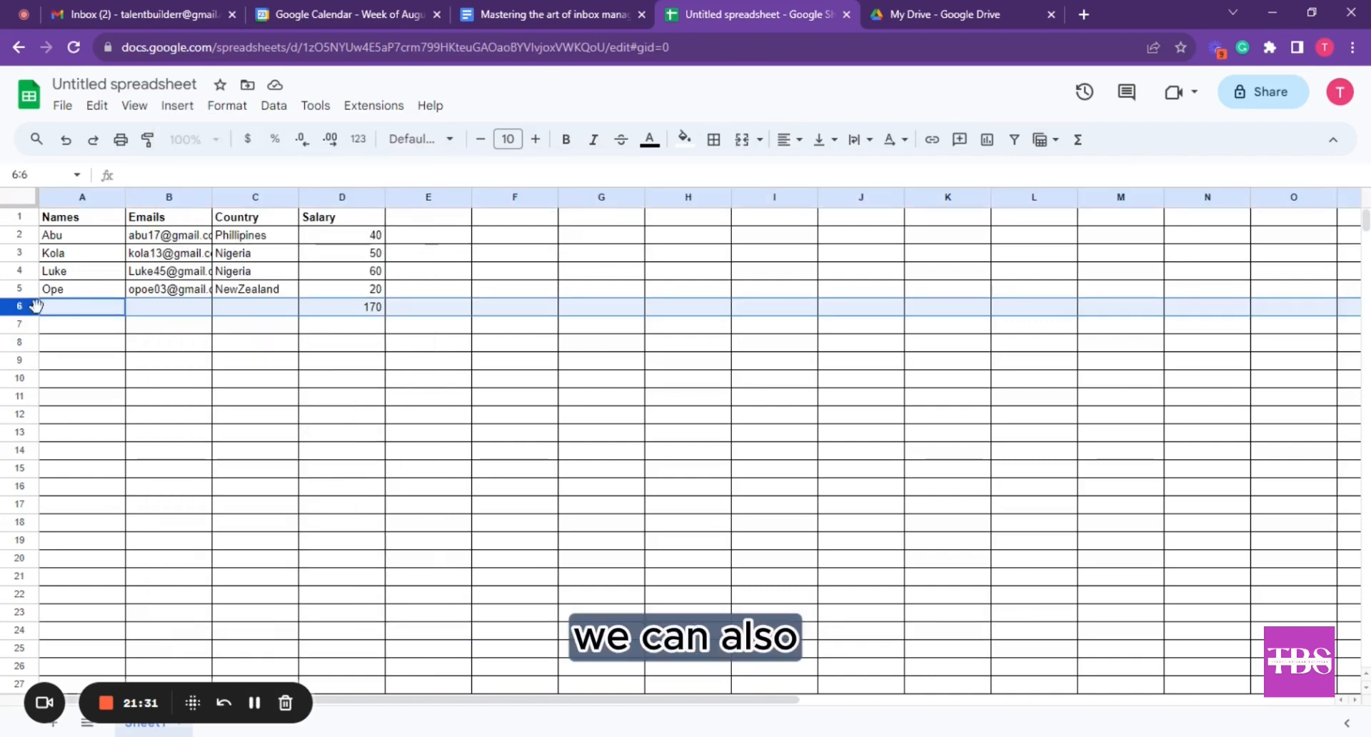
{"action": "left_click", "coordinate": [175, 107]}
{"action": "left_click", "coordinate": [202, 214]}
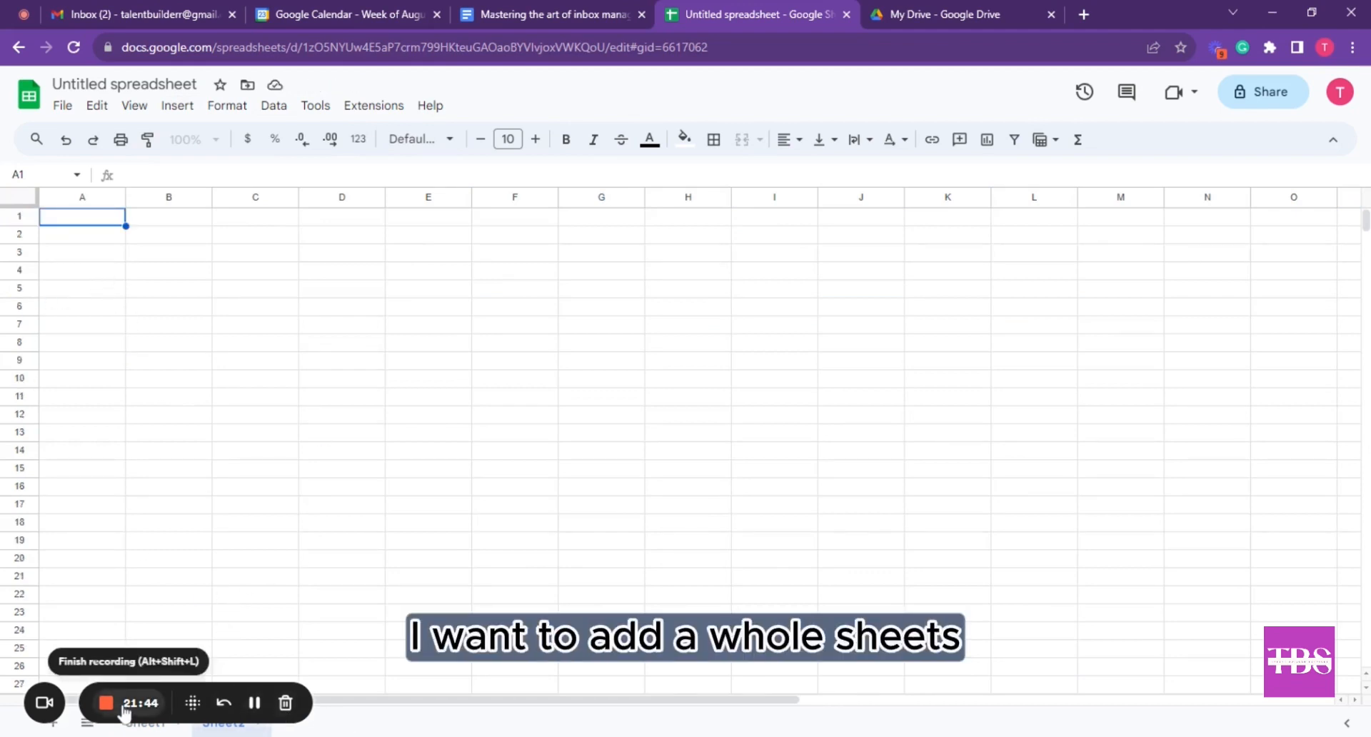
{"action": "left_click_drag", "start_coordinate": [55, 706], "coordinate": [604, 696]}
{"action": "left_click", "coordinate": [603, 692]}
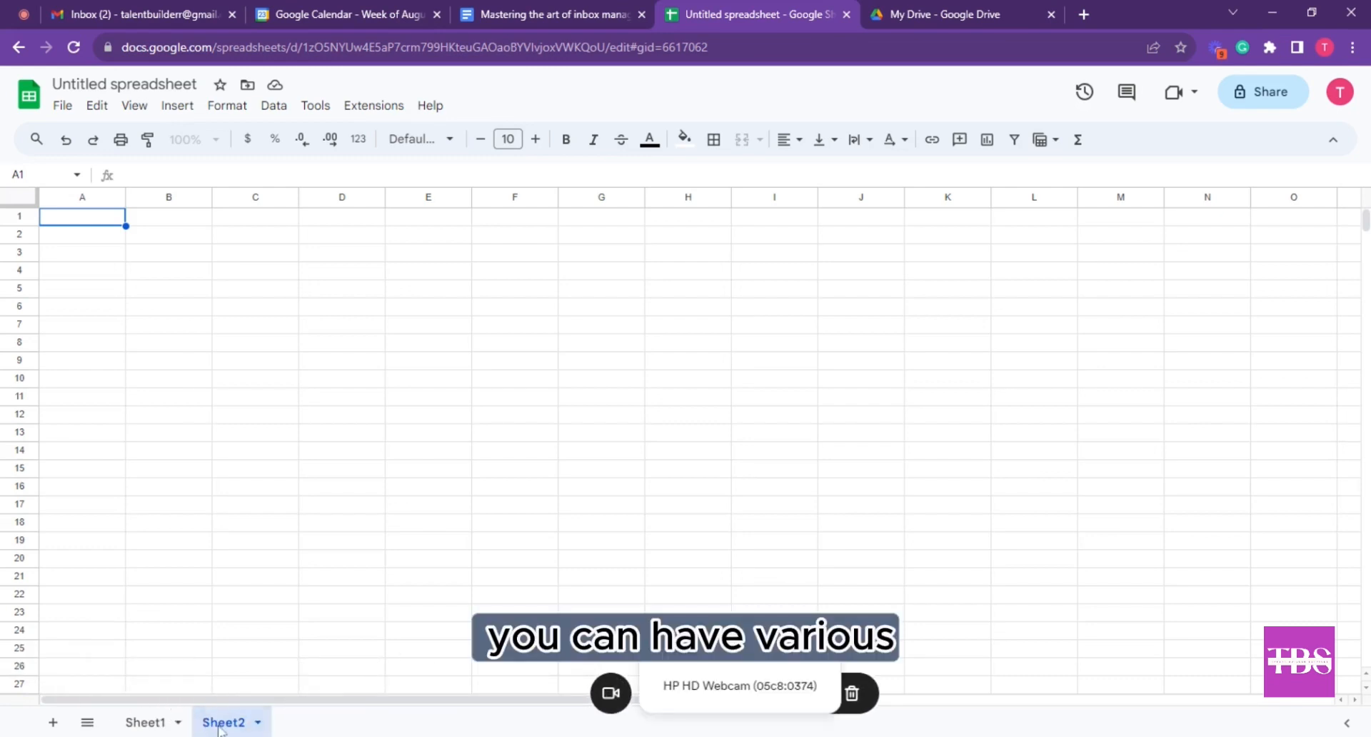
{"action": "left_click", "coordinate": [157, 722]}
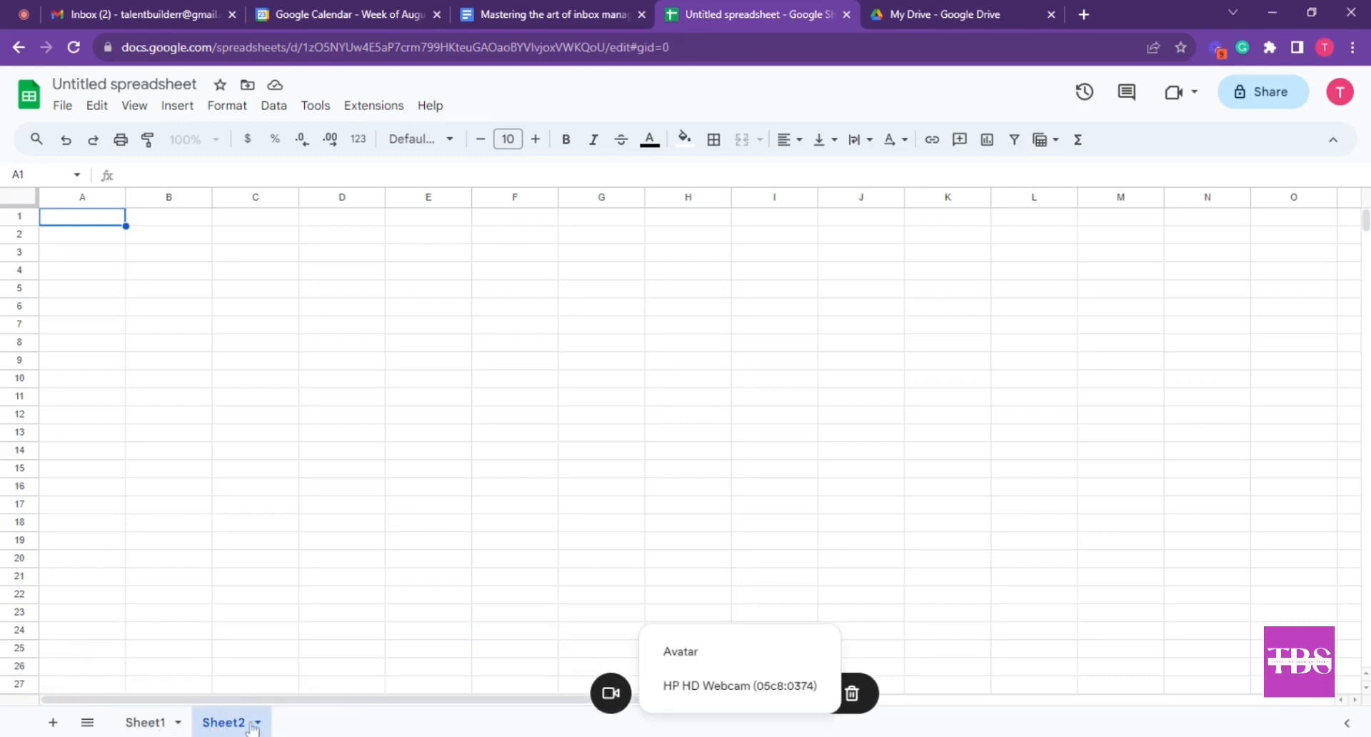
{"action": "left_click", "coordinate": [159, 722]}
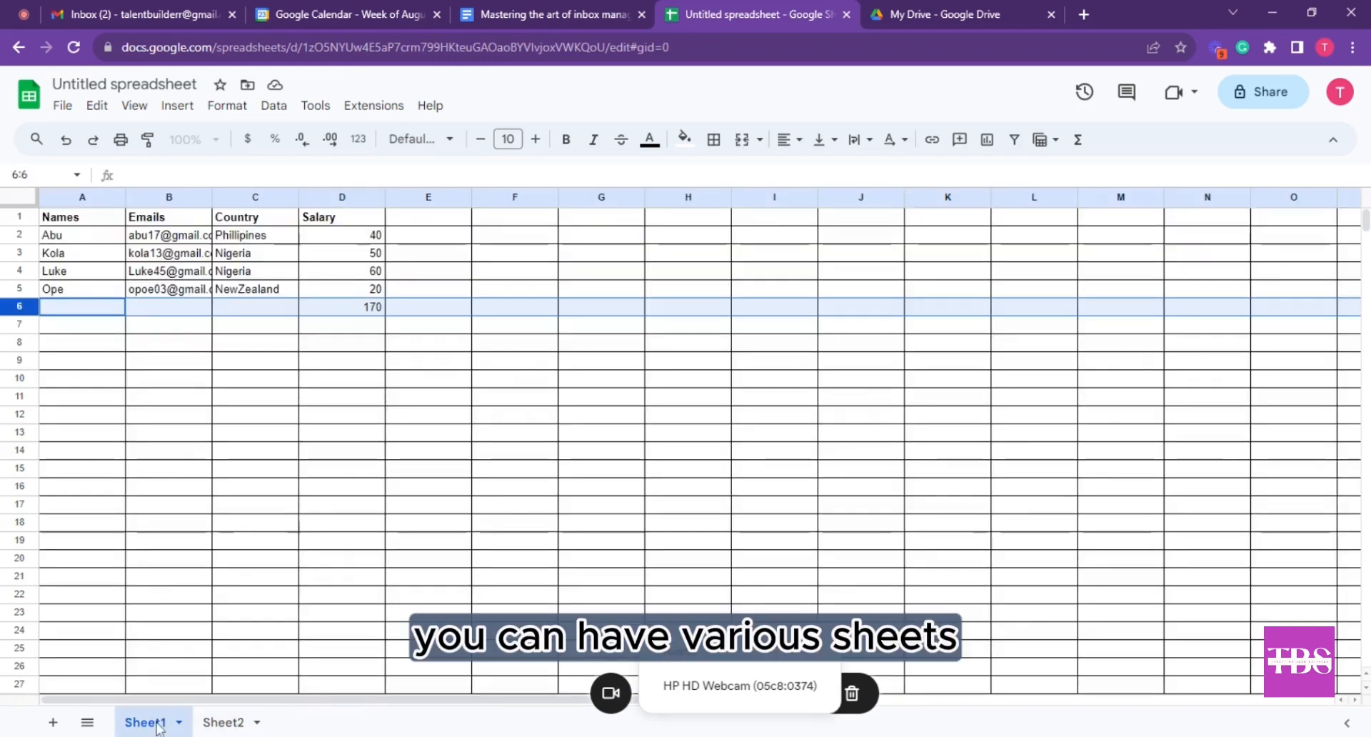
Rename the first sheet 'Bus Drivers' and the second sheet 'Chefs'
{"action": "double_click", "coordinate": [170, 722]}
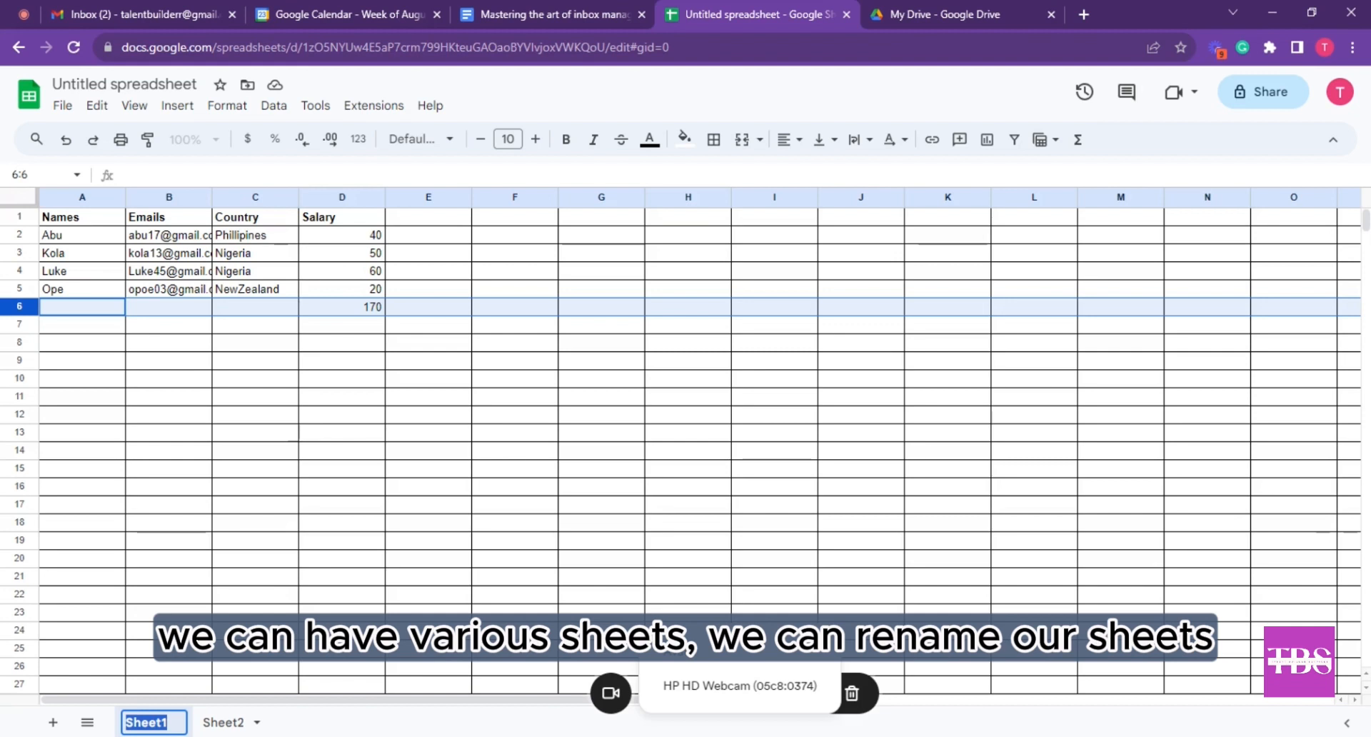
{"action": "type", "text": "Bus "}
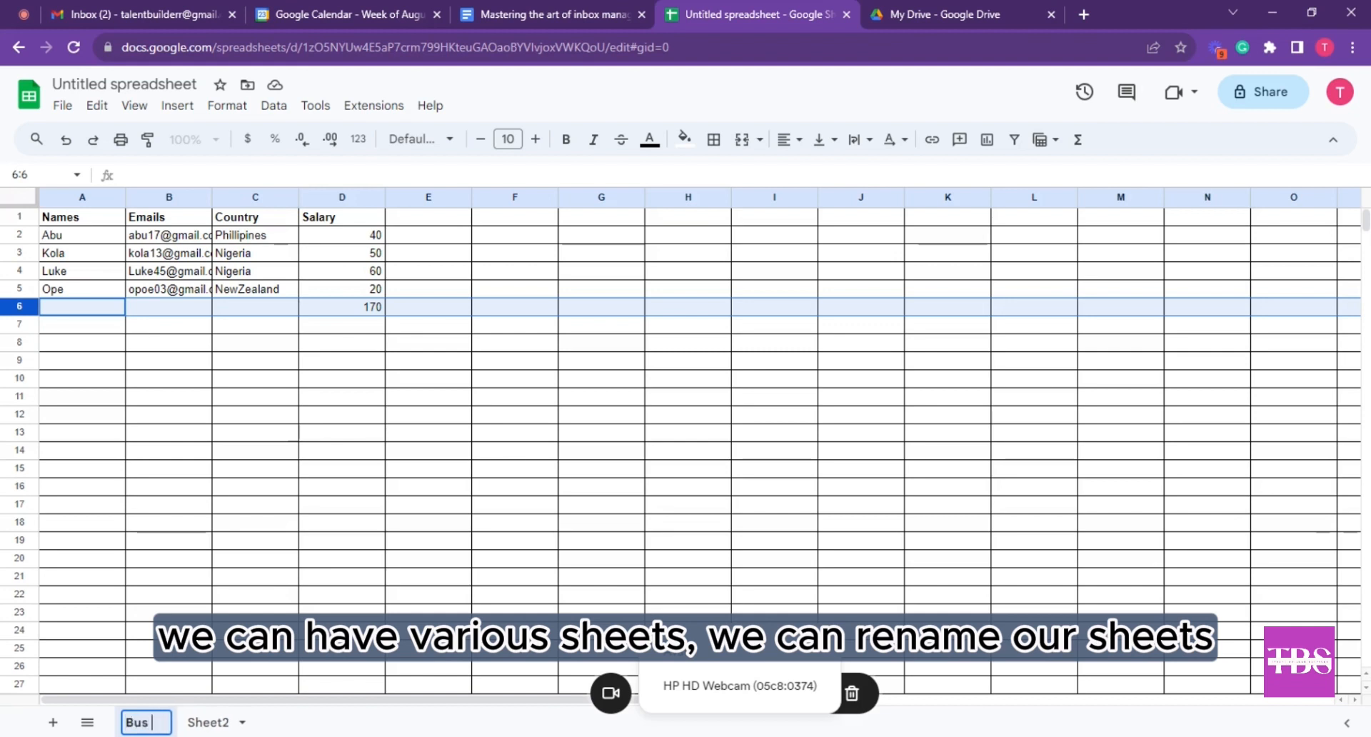
{"action": "type", "text": "Driver"}
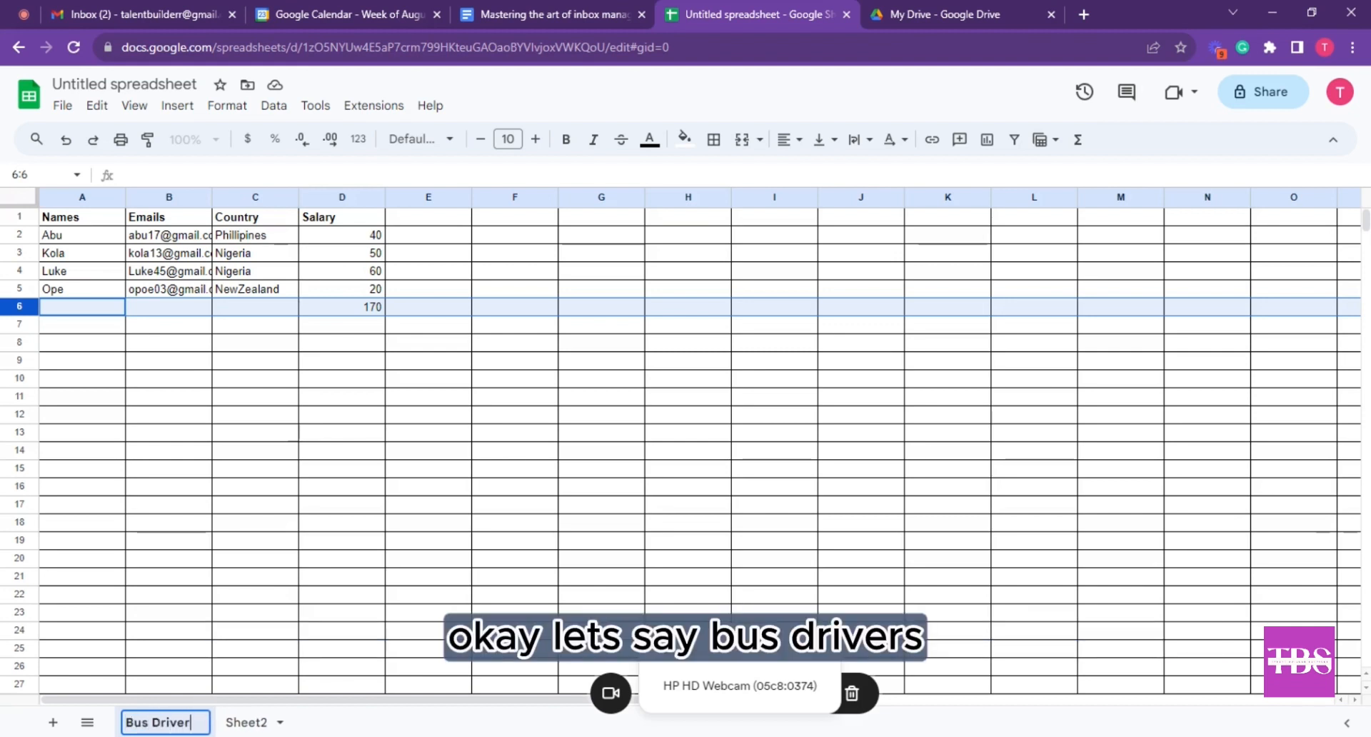
{"action": "type", "text": "s"}
{"action": "key", "text": "Return"}
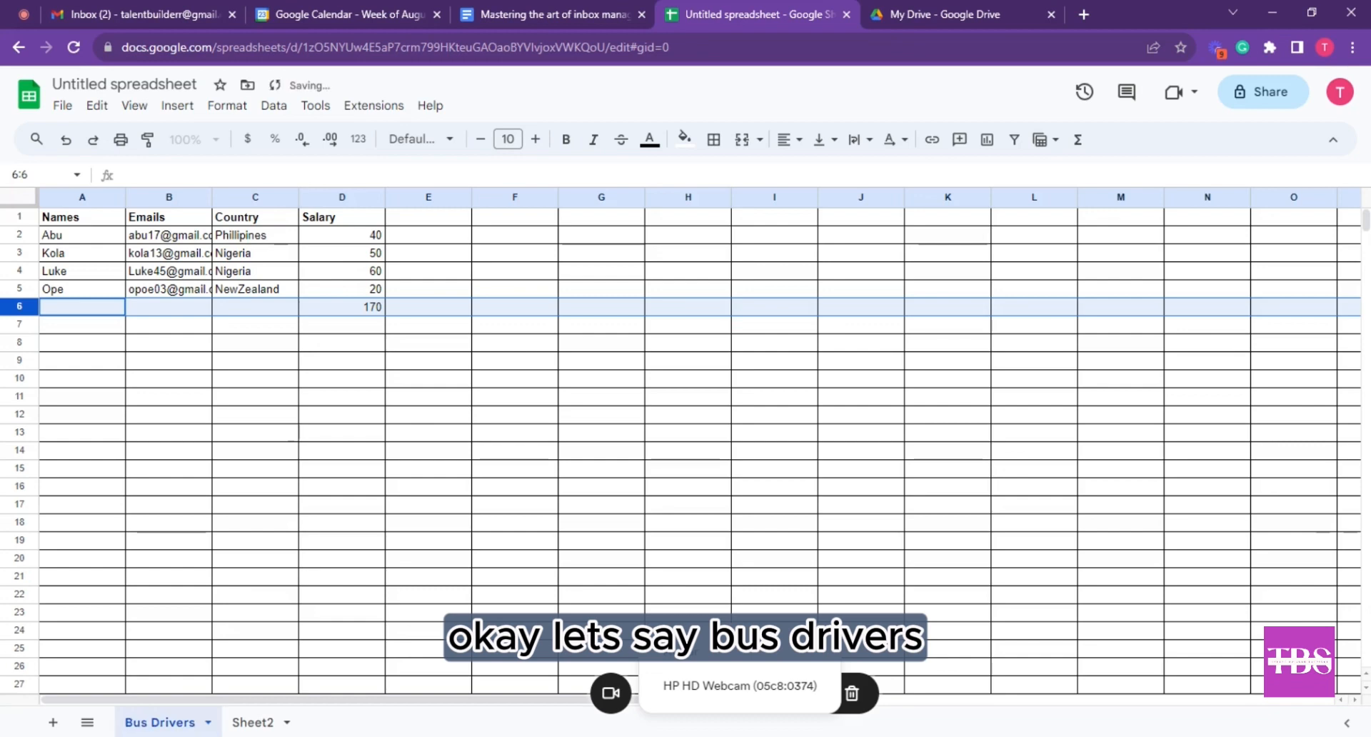
{"action": "double_click", "coordinate": [263, 723]}
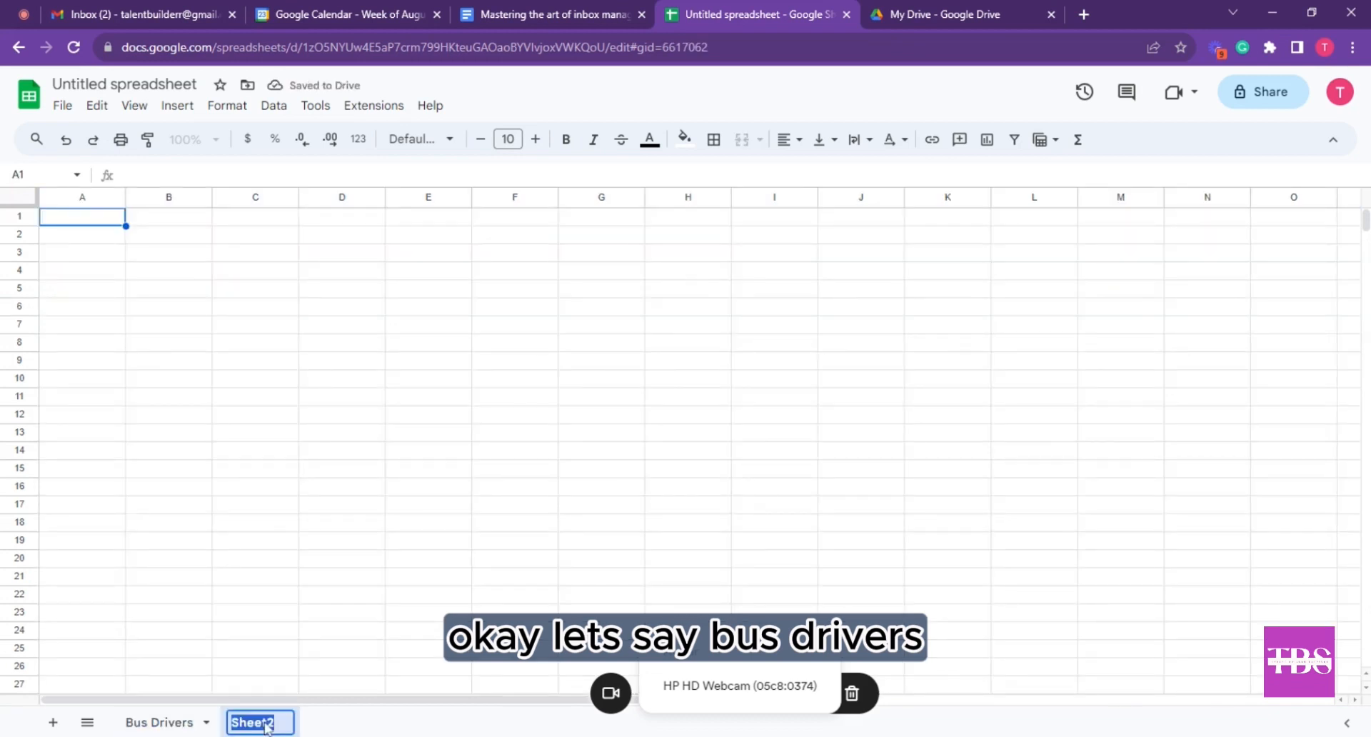
{"action": "type", "text": "Chw"}
{"action": "type", "text": "e"}
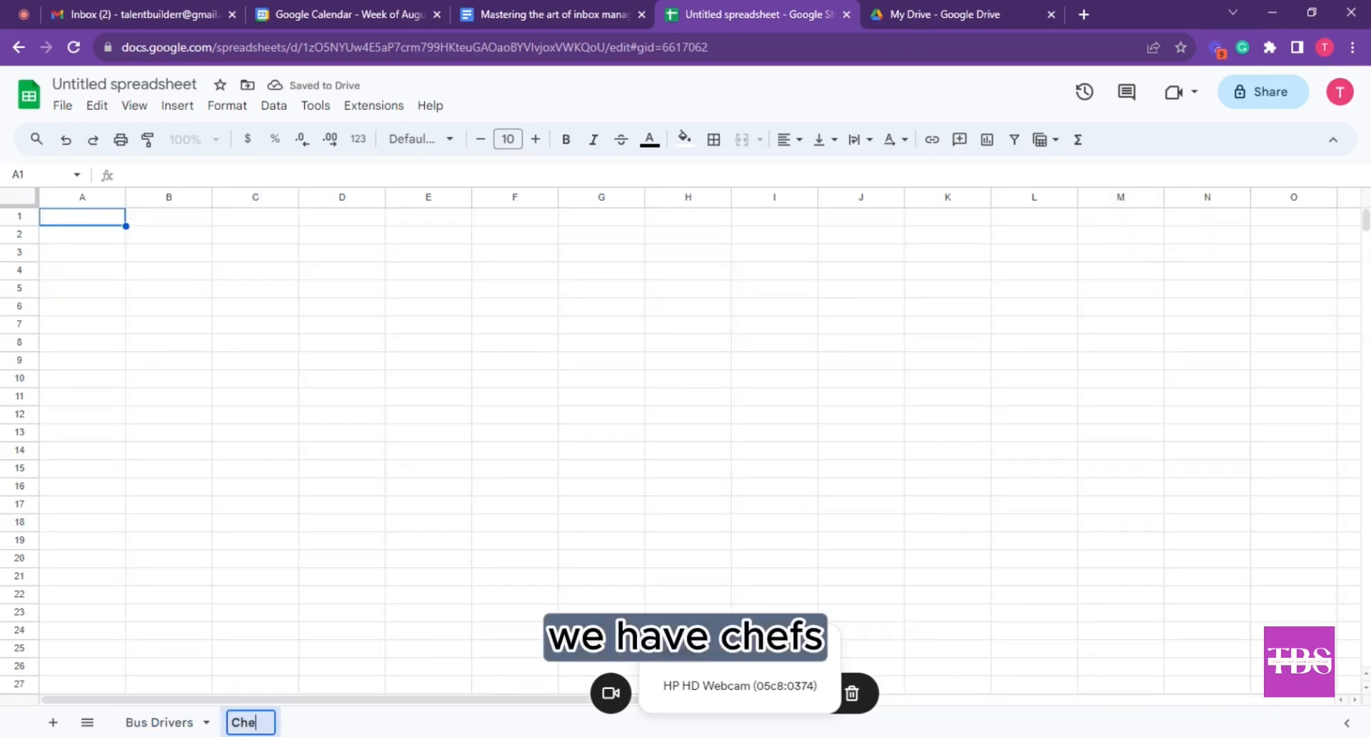
{"action": "type", "text": "fs"}
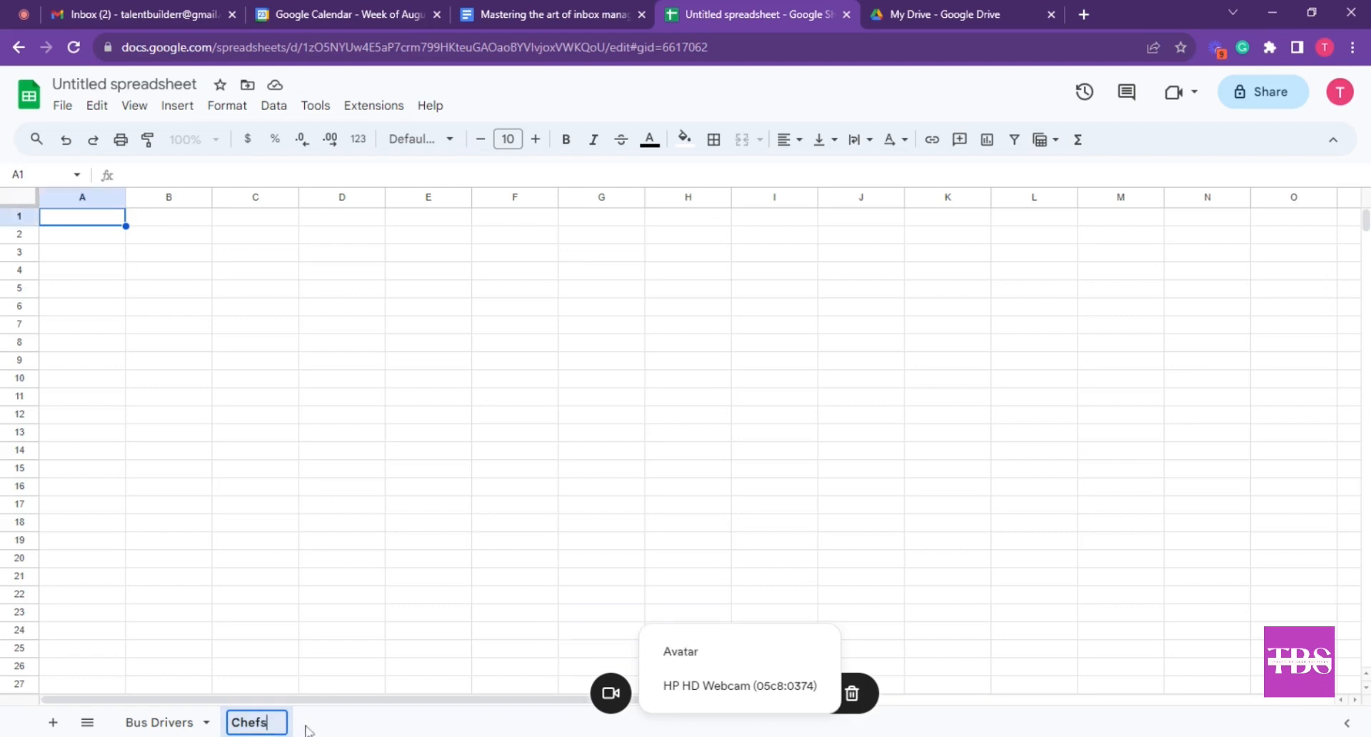
{"action": "left_click", "coordinate": [50, 722]}
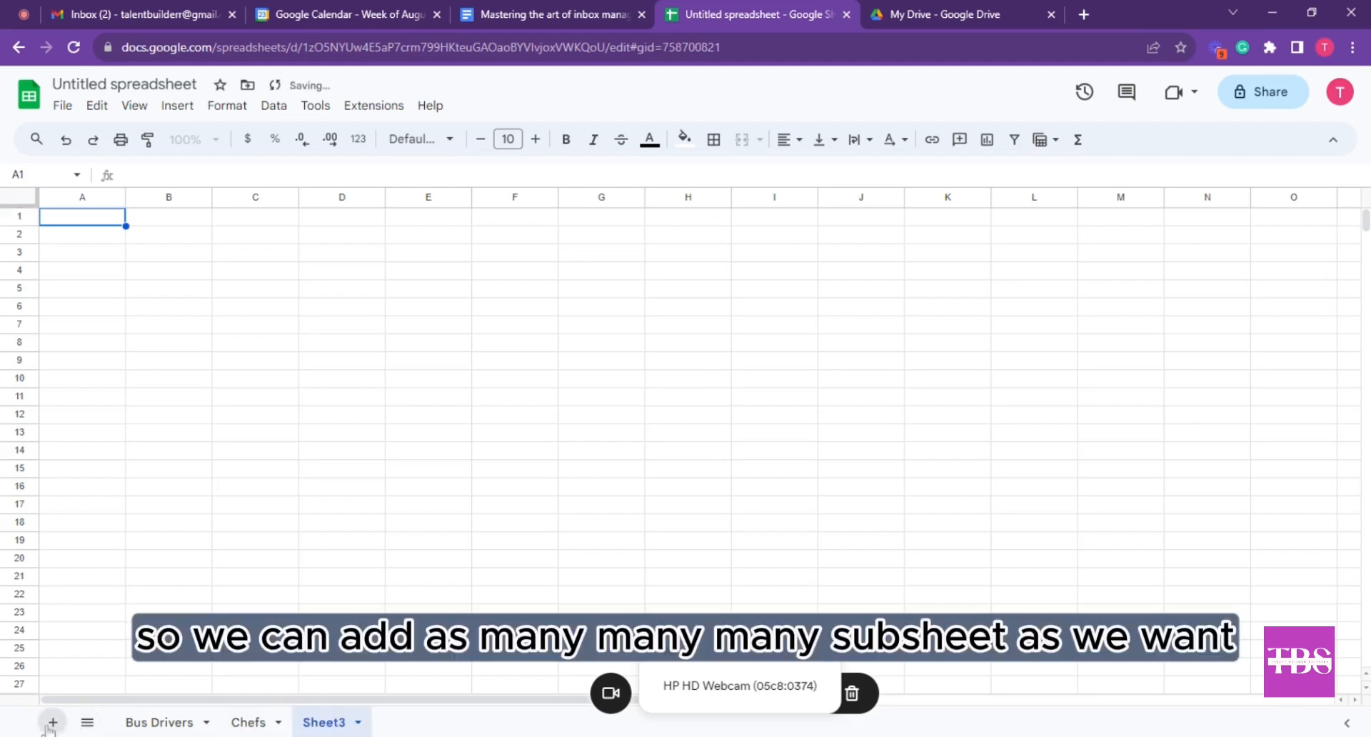
Add more blank sheets up to Sheet7, then go back to Bus Drivers
{"action": "left_click", "coordinate": [50, 723]}
{"action": "left_click", "coordinate": [52, 723]}
{"action": "left_click", "coordinate": [52, 723]}
{"action": "left_click", "coordinate": [52, 723]}
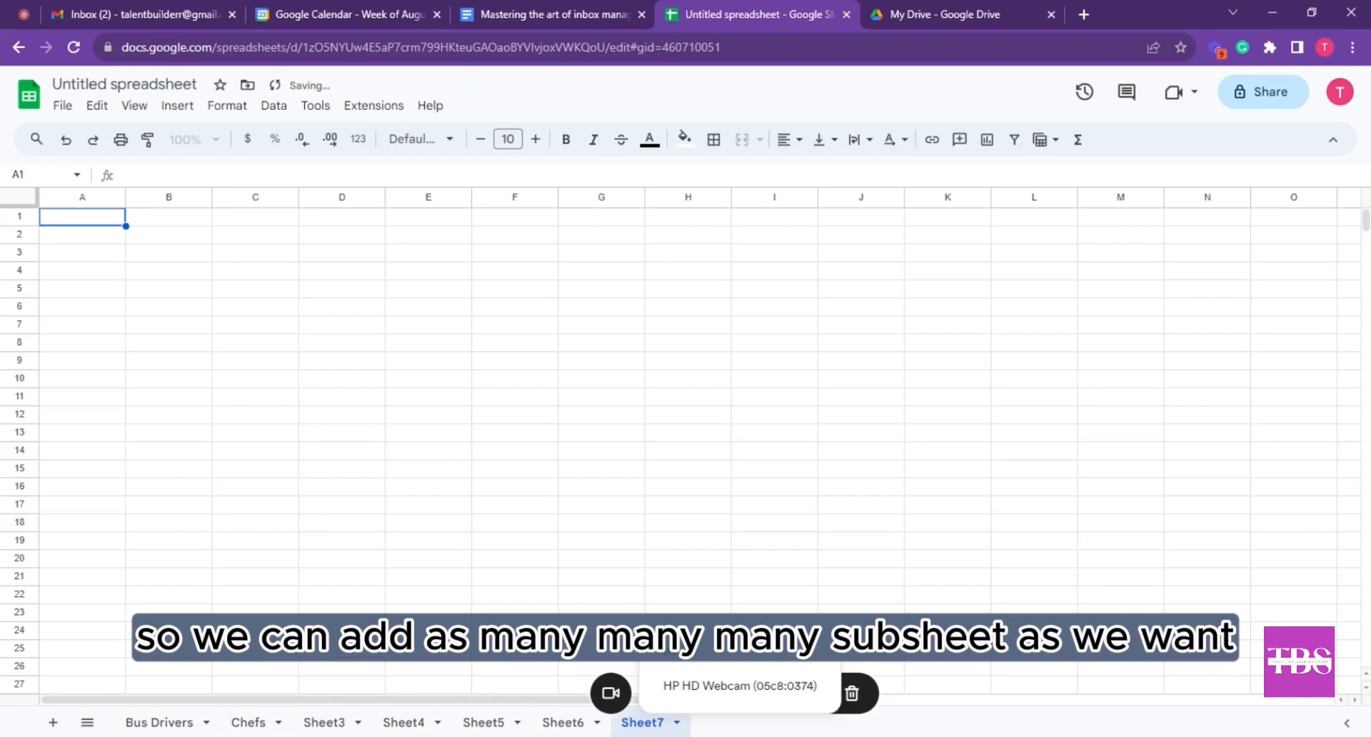
{"action": "left_click", "coordinate": [332, 728]}
{"action": "left_click", "coordinate": [384, 728]}
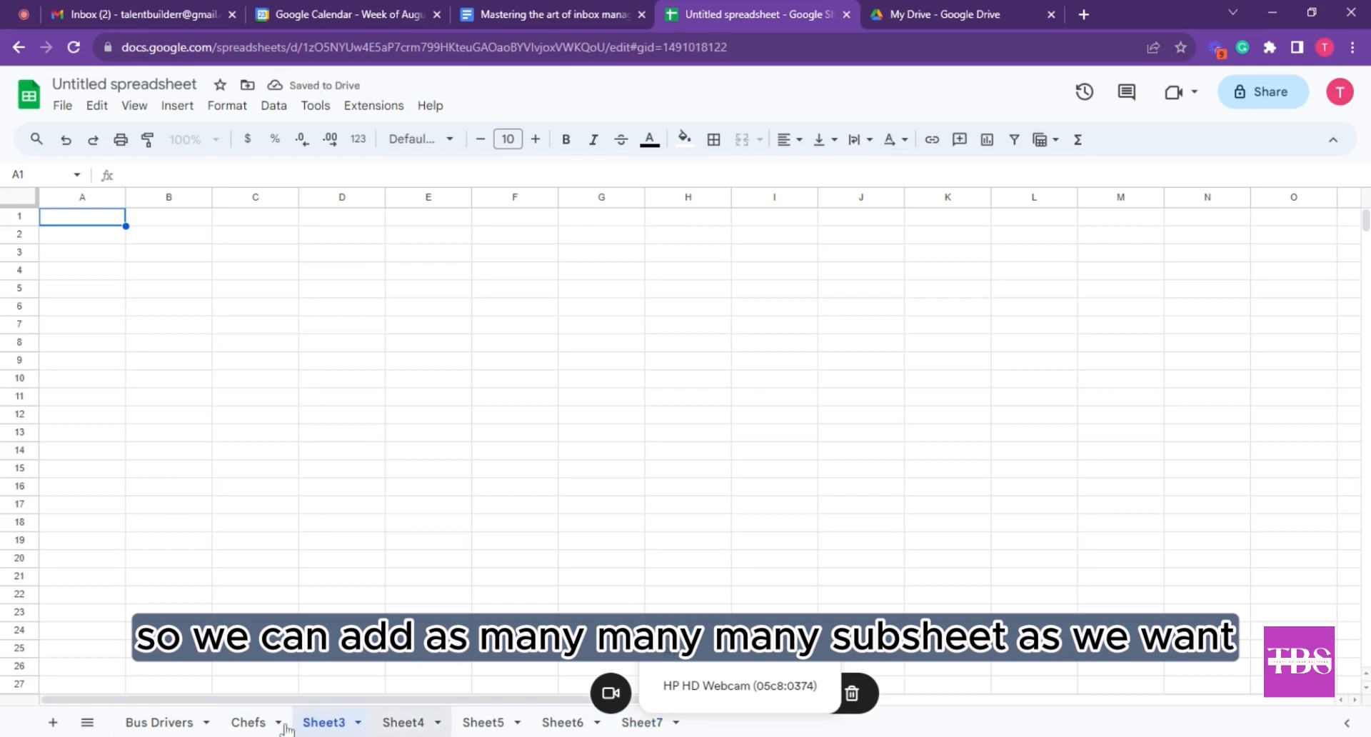
{"action": "left_click", "coordinate": [244, 729]}
{"action": "left_click", "coordinate": [178, 728]}
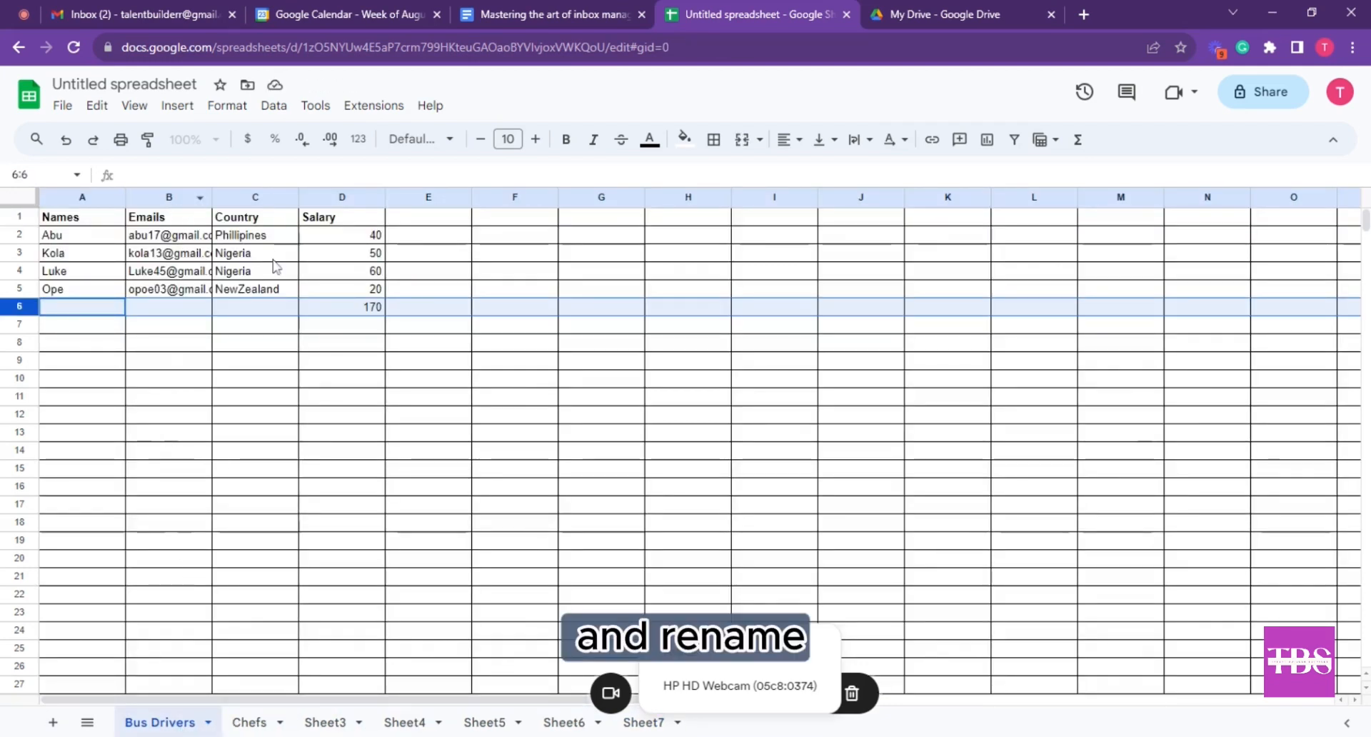
{"action": "left_click", "coordinate": [60, 105]}
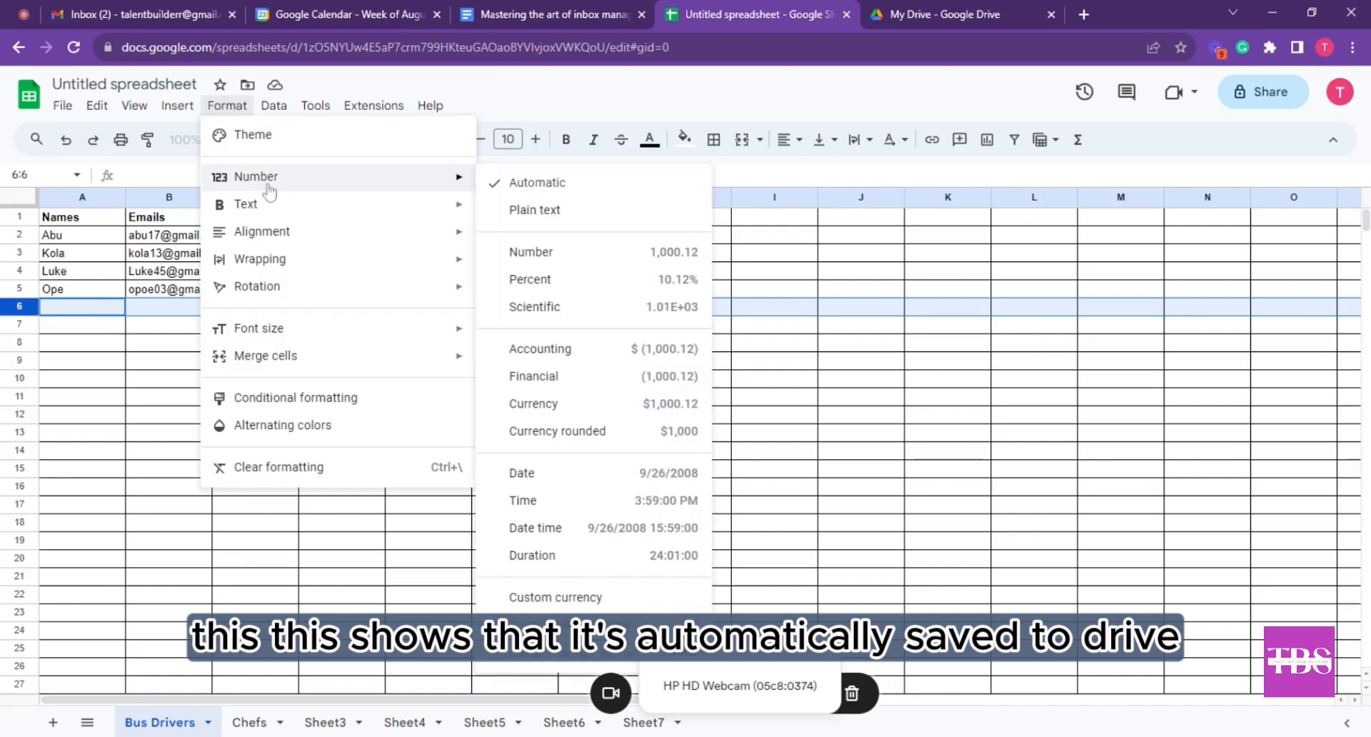
{"action": "mouse_move", "coordinate": [321, 207]}
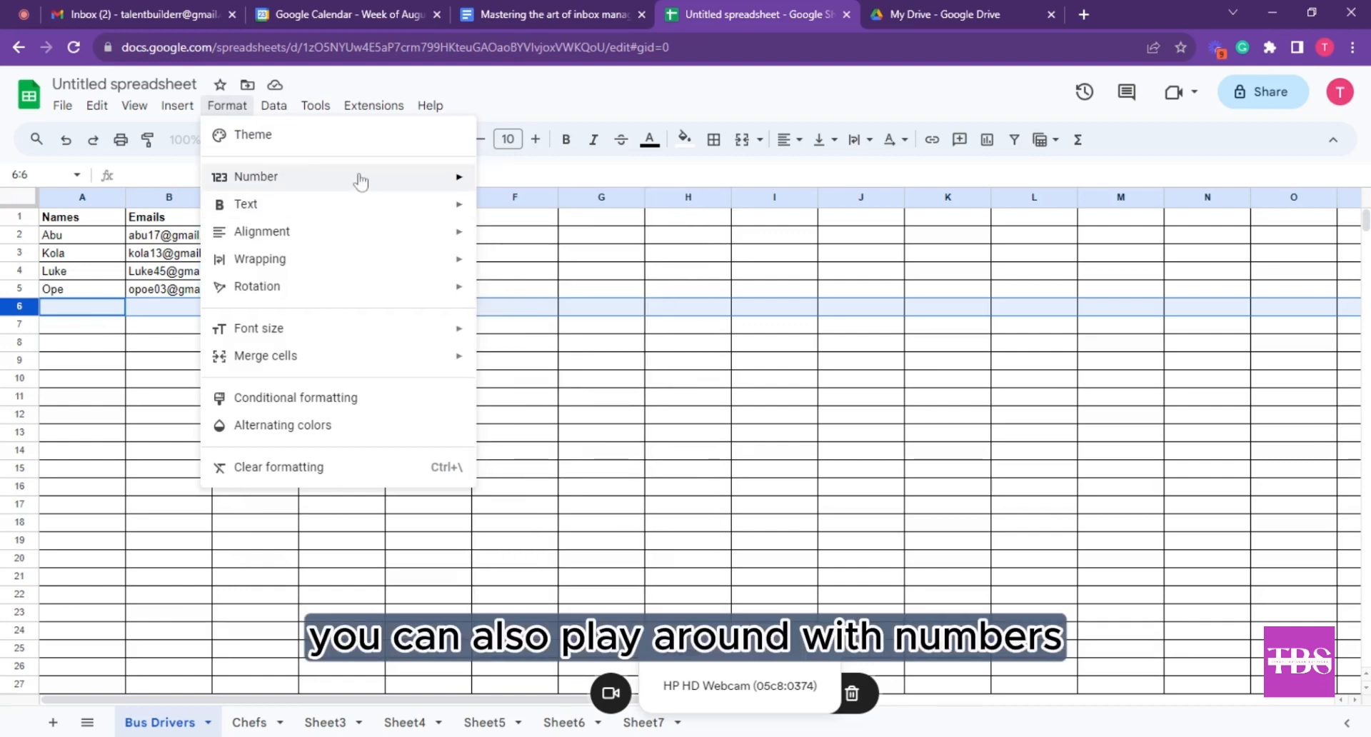
{"action": "mouse_move", "coordinate": [399, 179]}
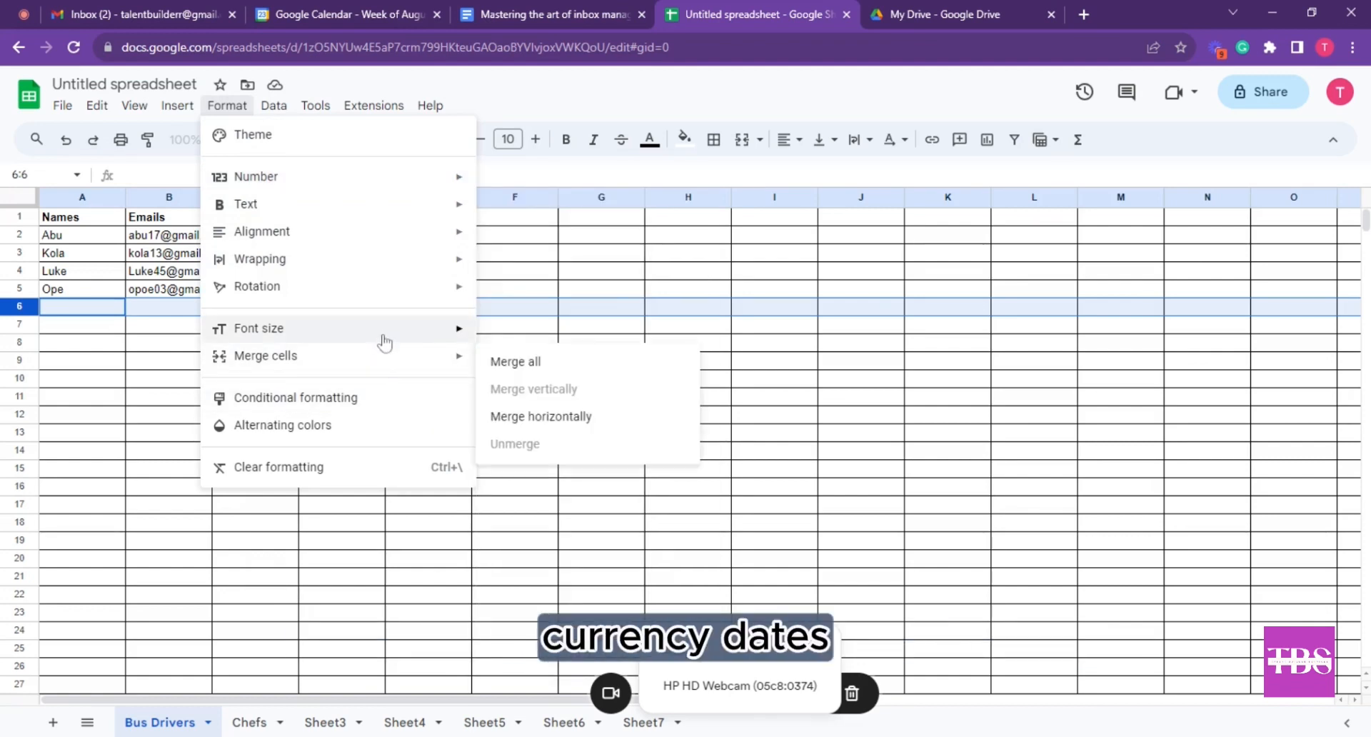
{"action": "mouse_move", "coordinate": [402, 262]}
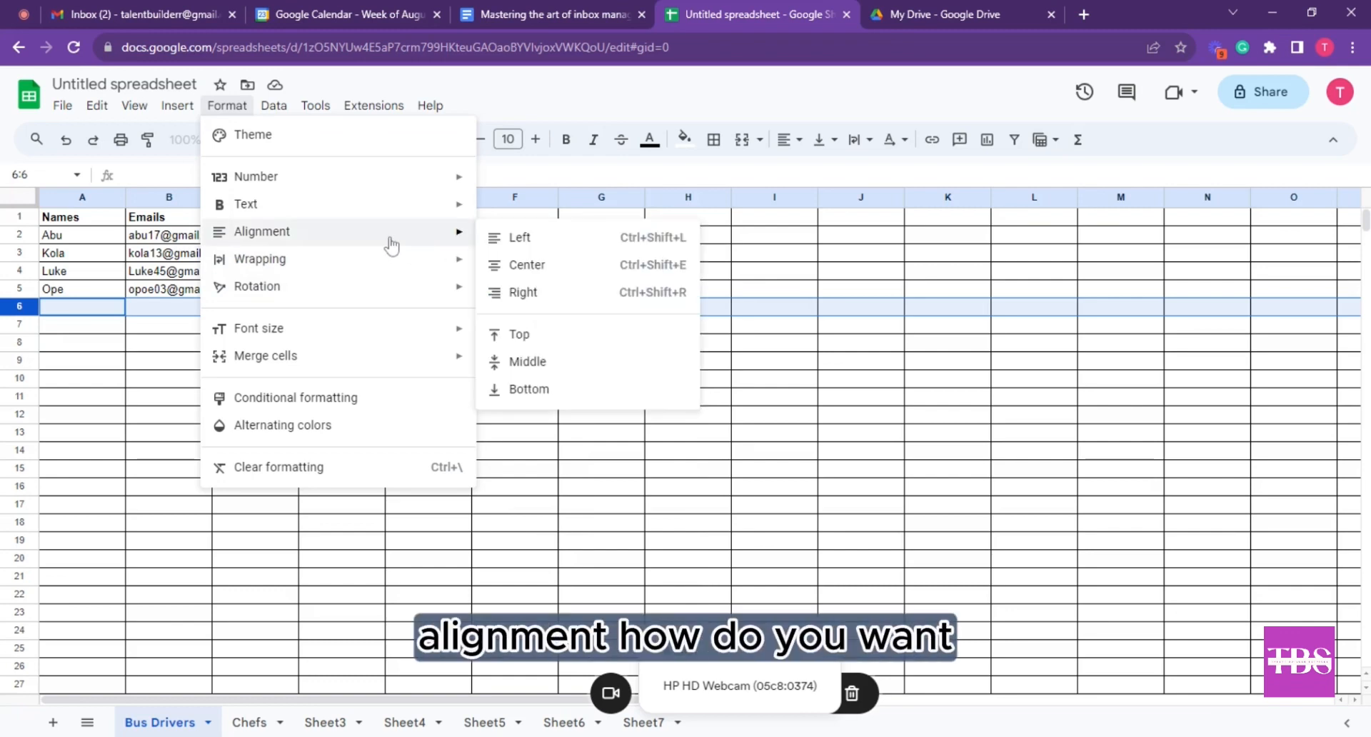
{"action": "left_click", "coordinate": [564, 419]}
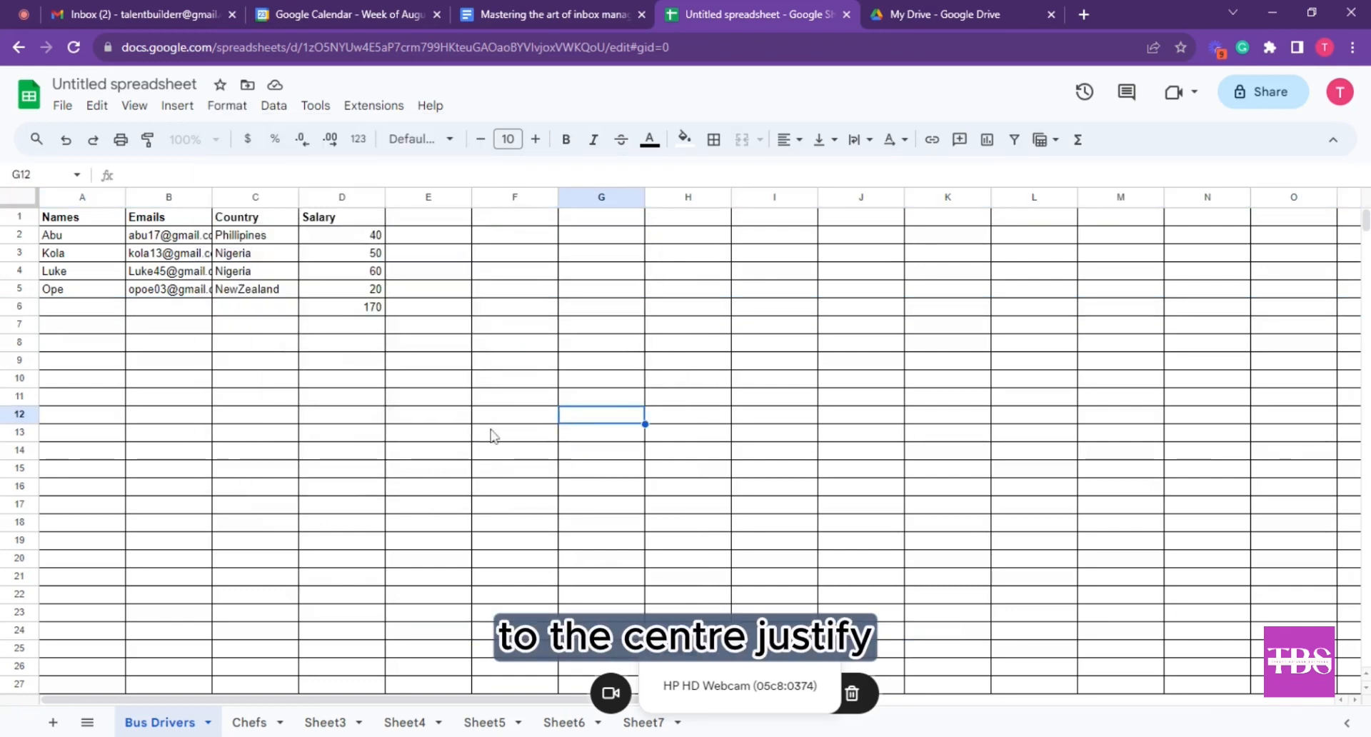